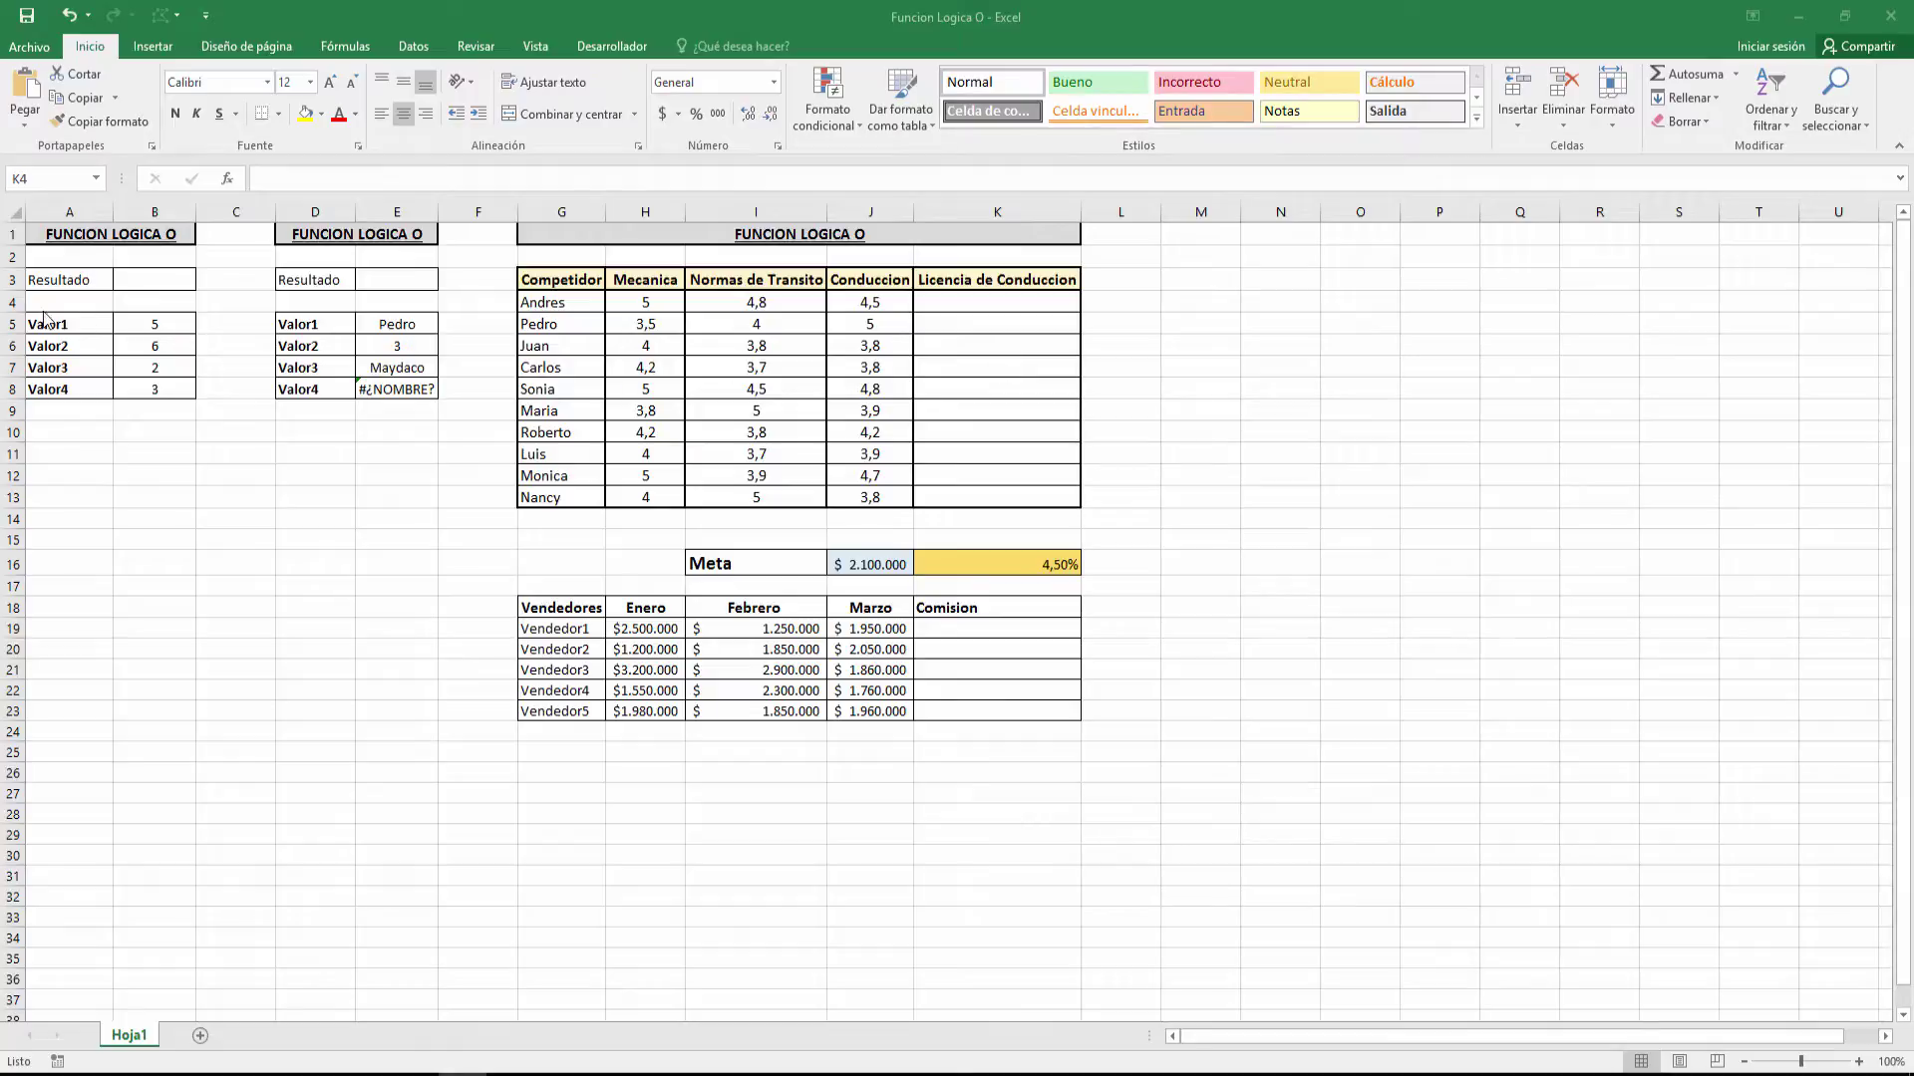
Start an SI formula in the first Resultado cell B3 with B5<B6 as the logical test.
click(175, 285)
text(=)
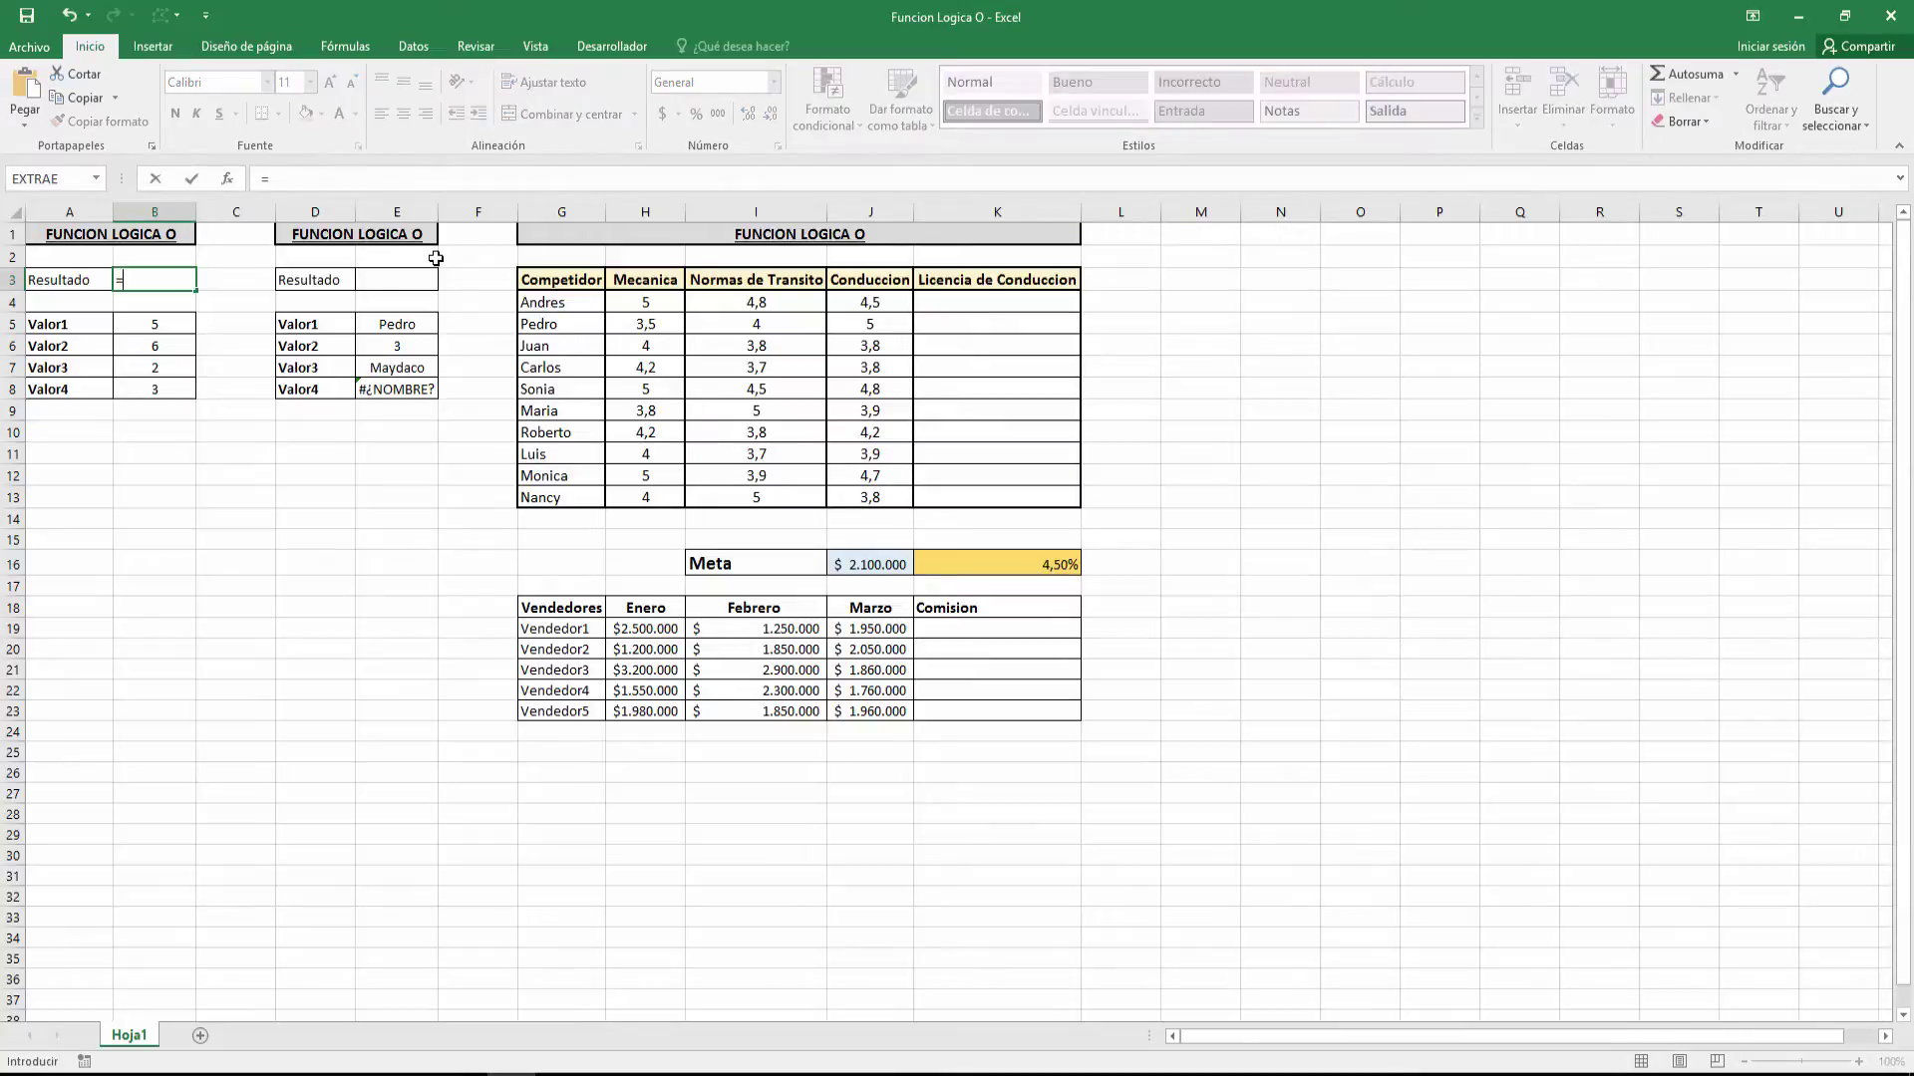
text(SI)
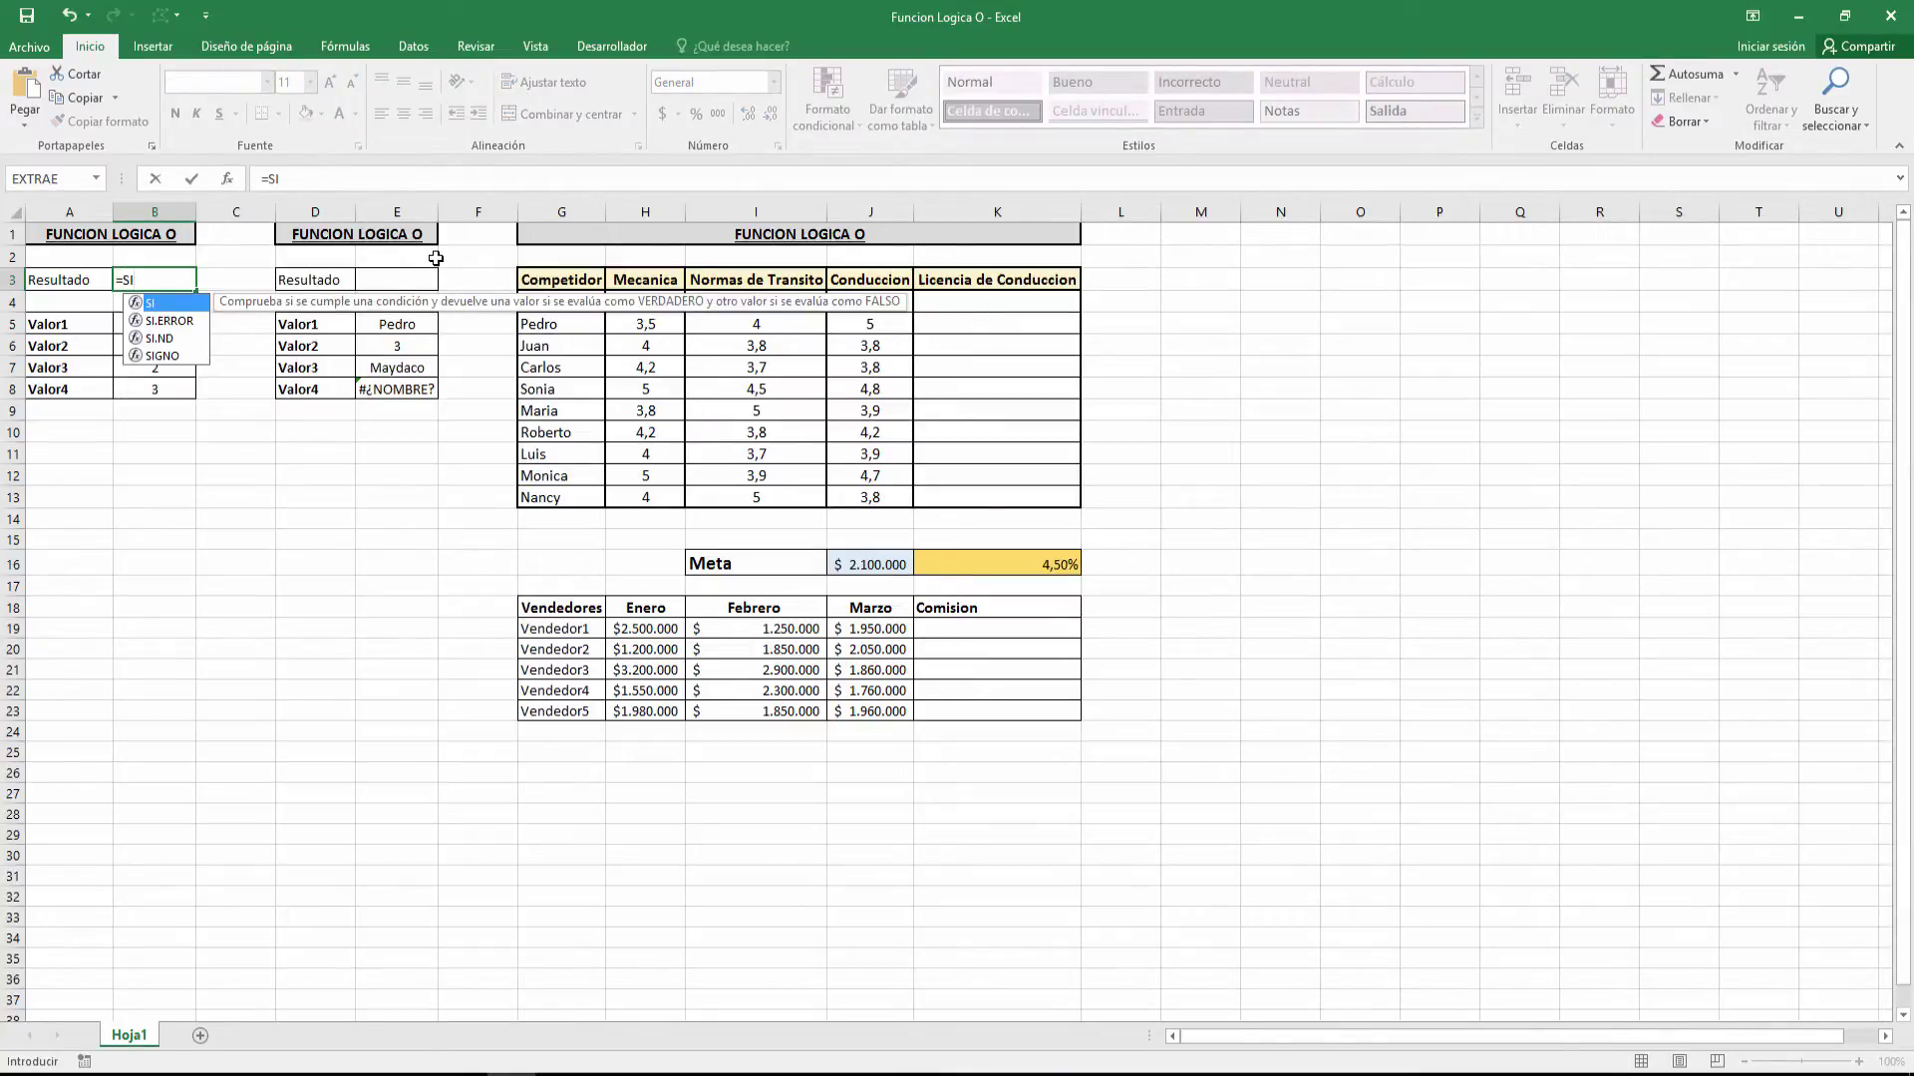
text(()
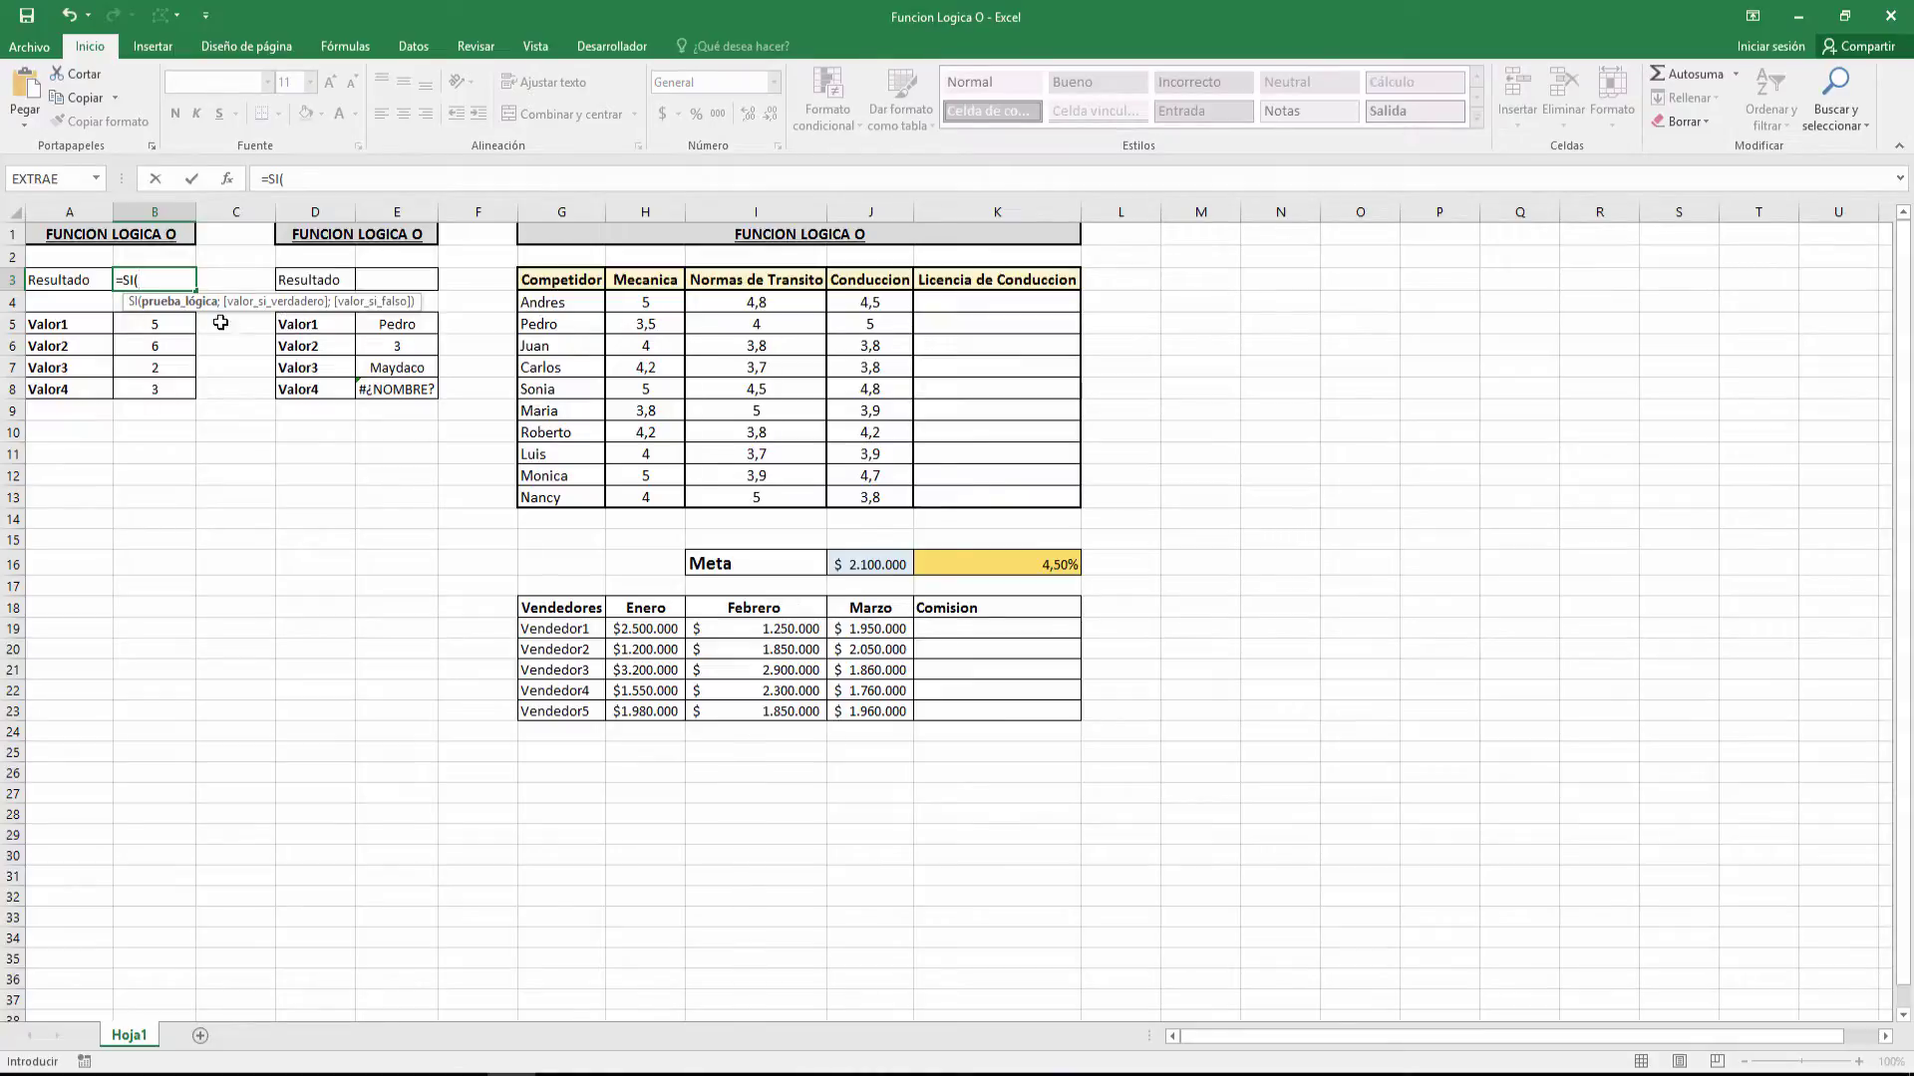
click(182, 322)
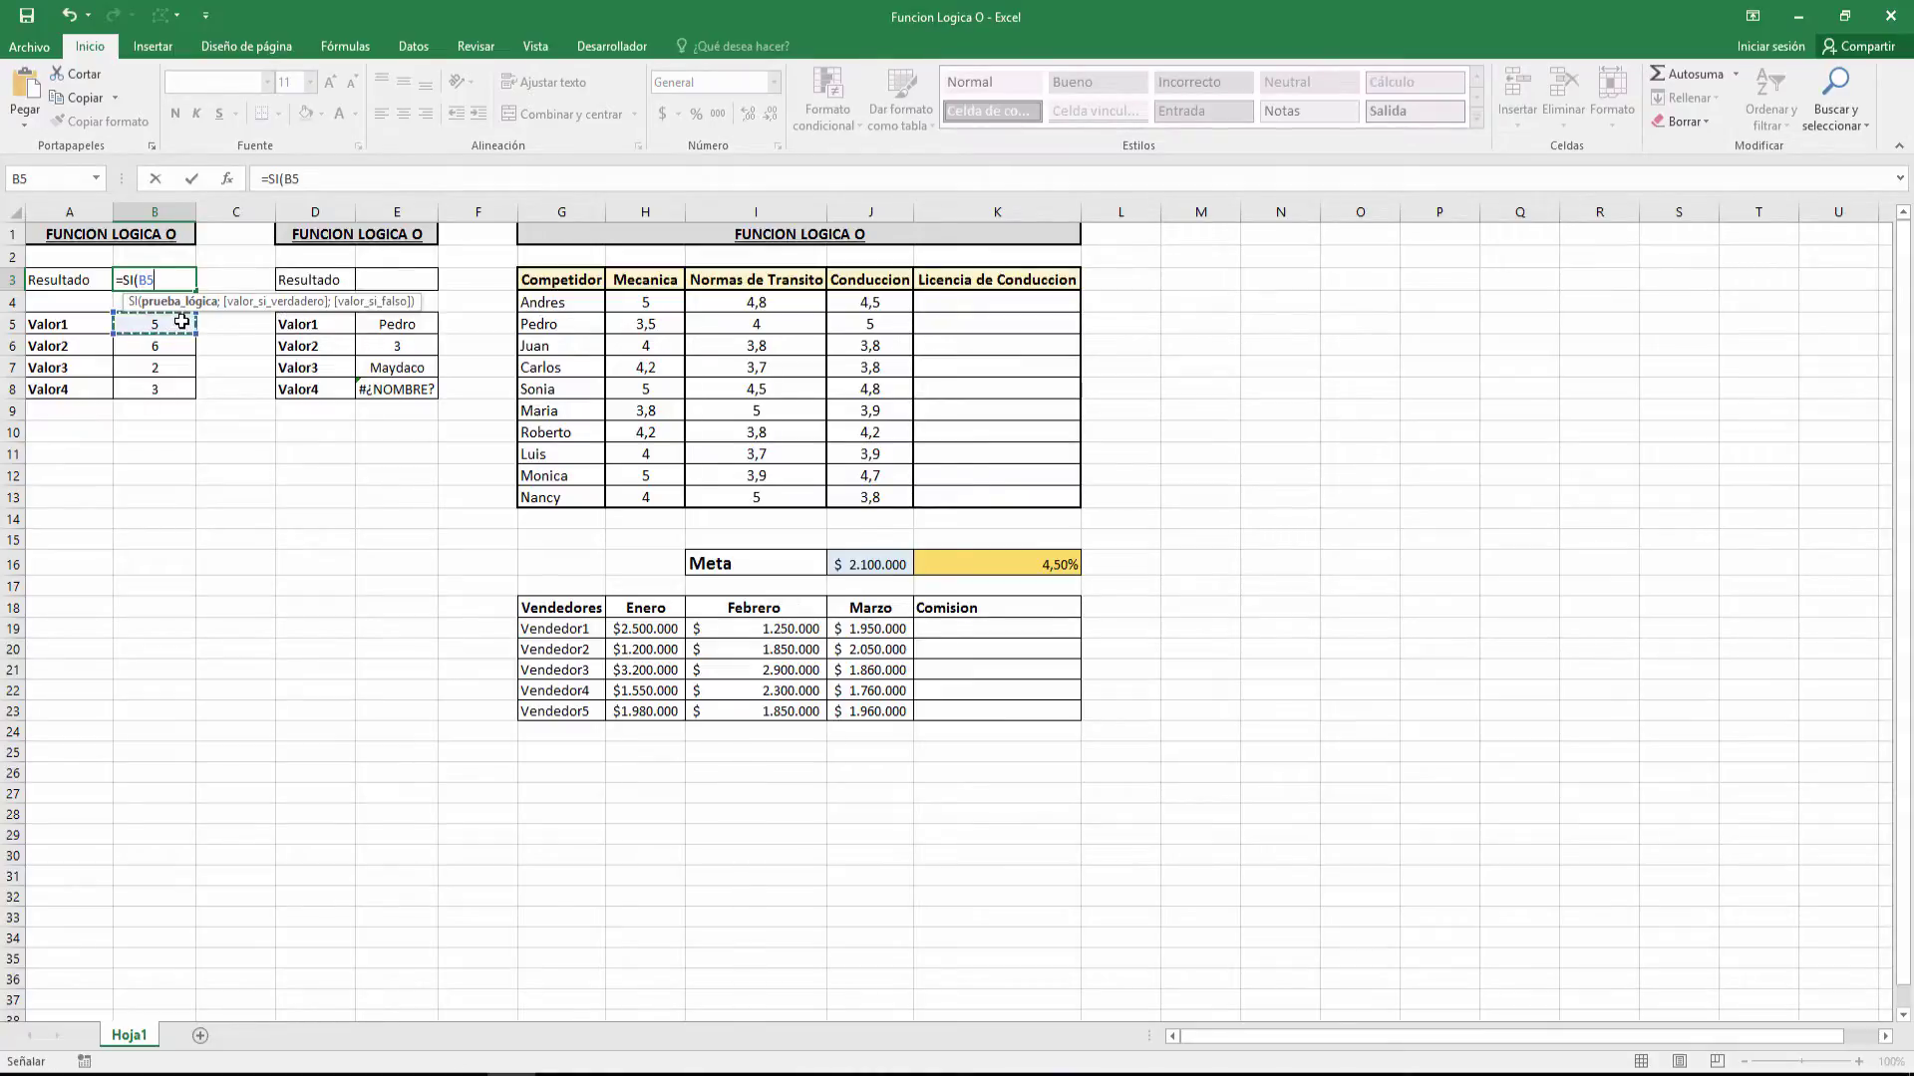
text(<)
click(172, 340)
text(;)
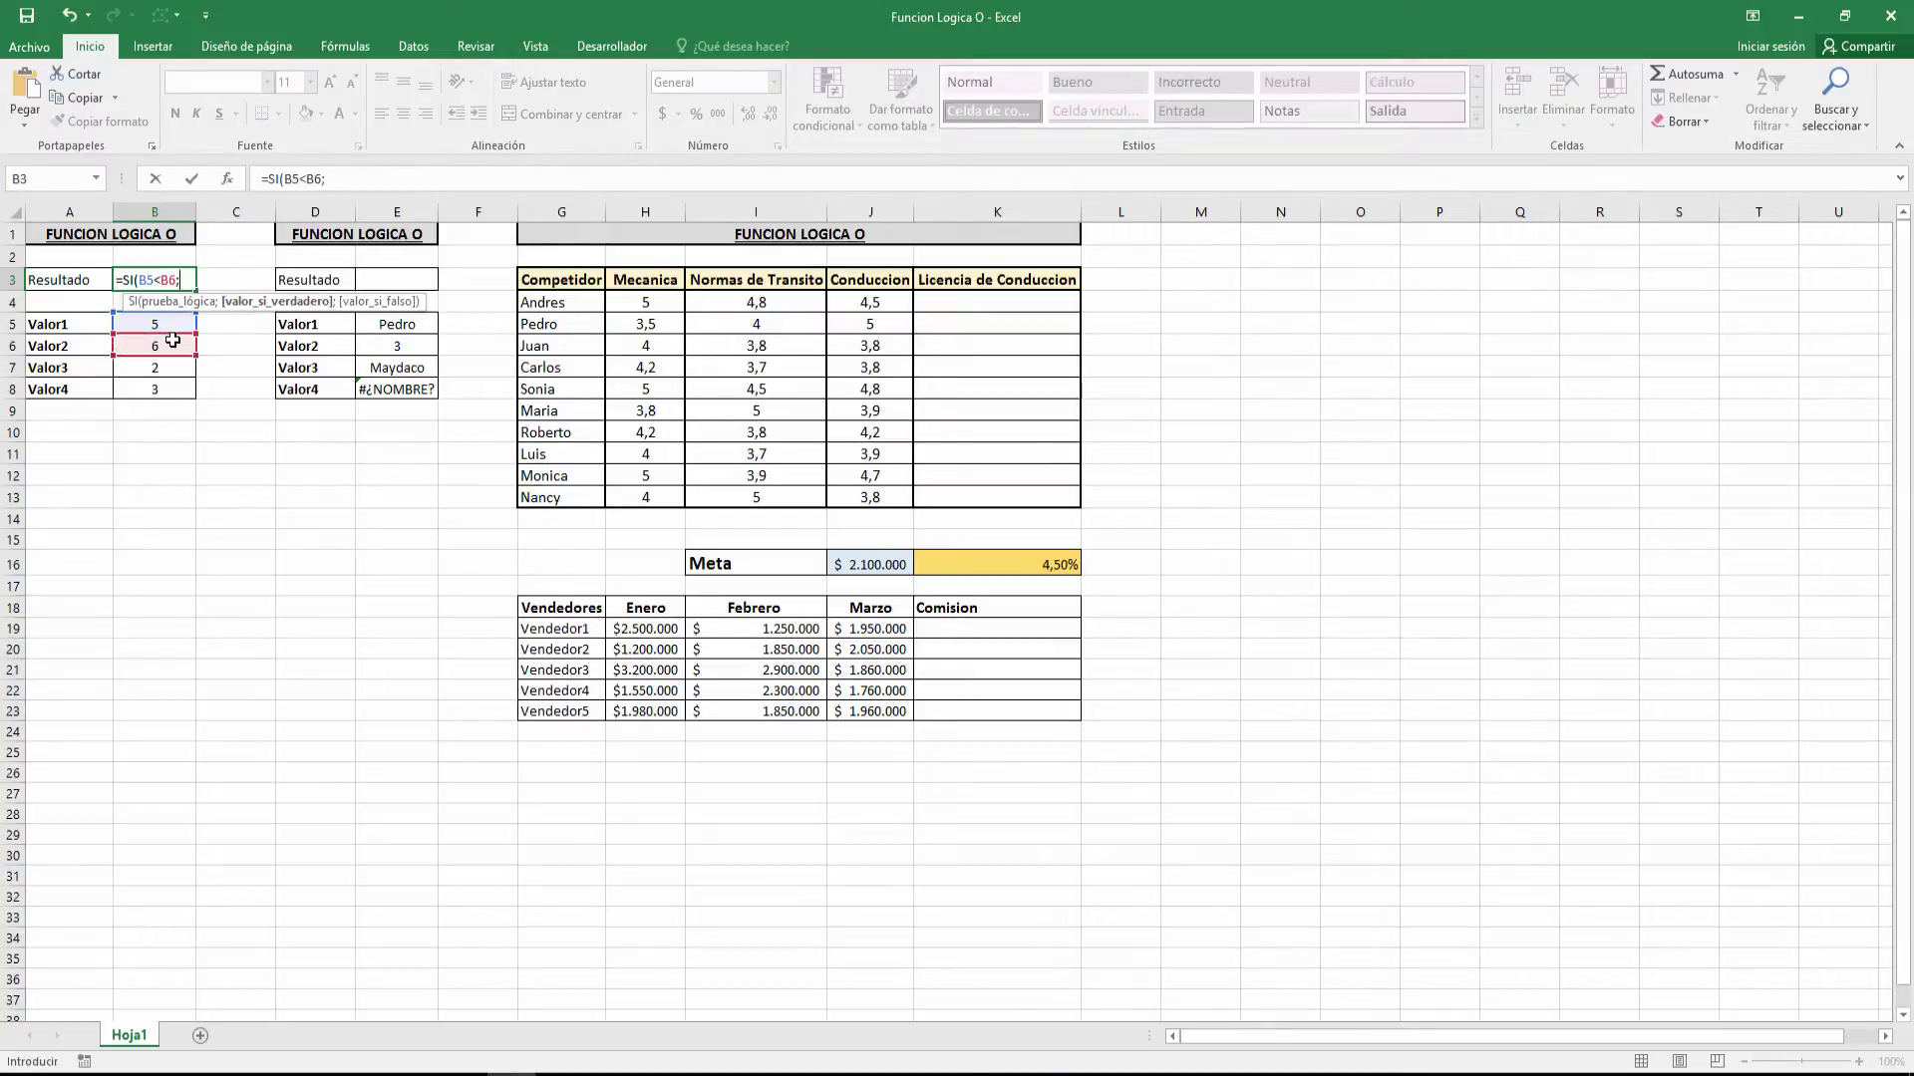
Complete the B3 formula with B7<>B8 as the value if true, giving =SI(B5<B6;B7<>B8).
click(168, 370)
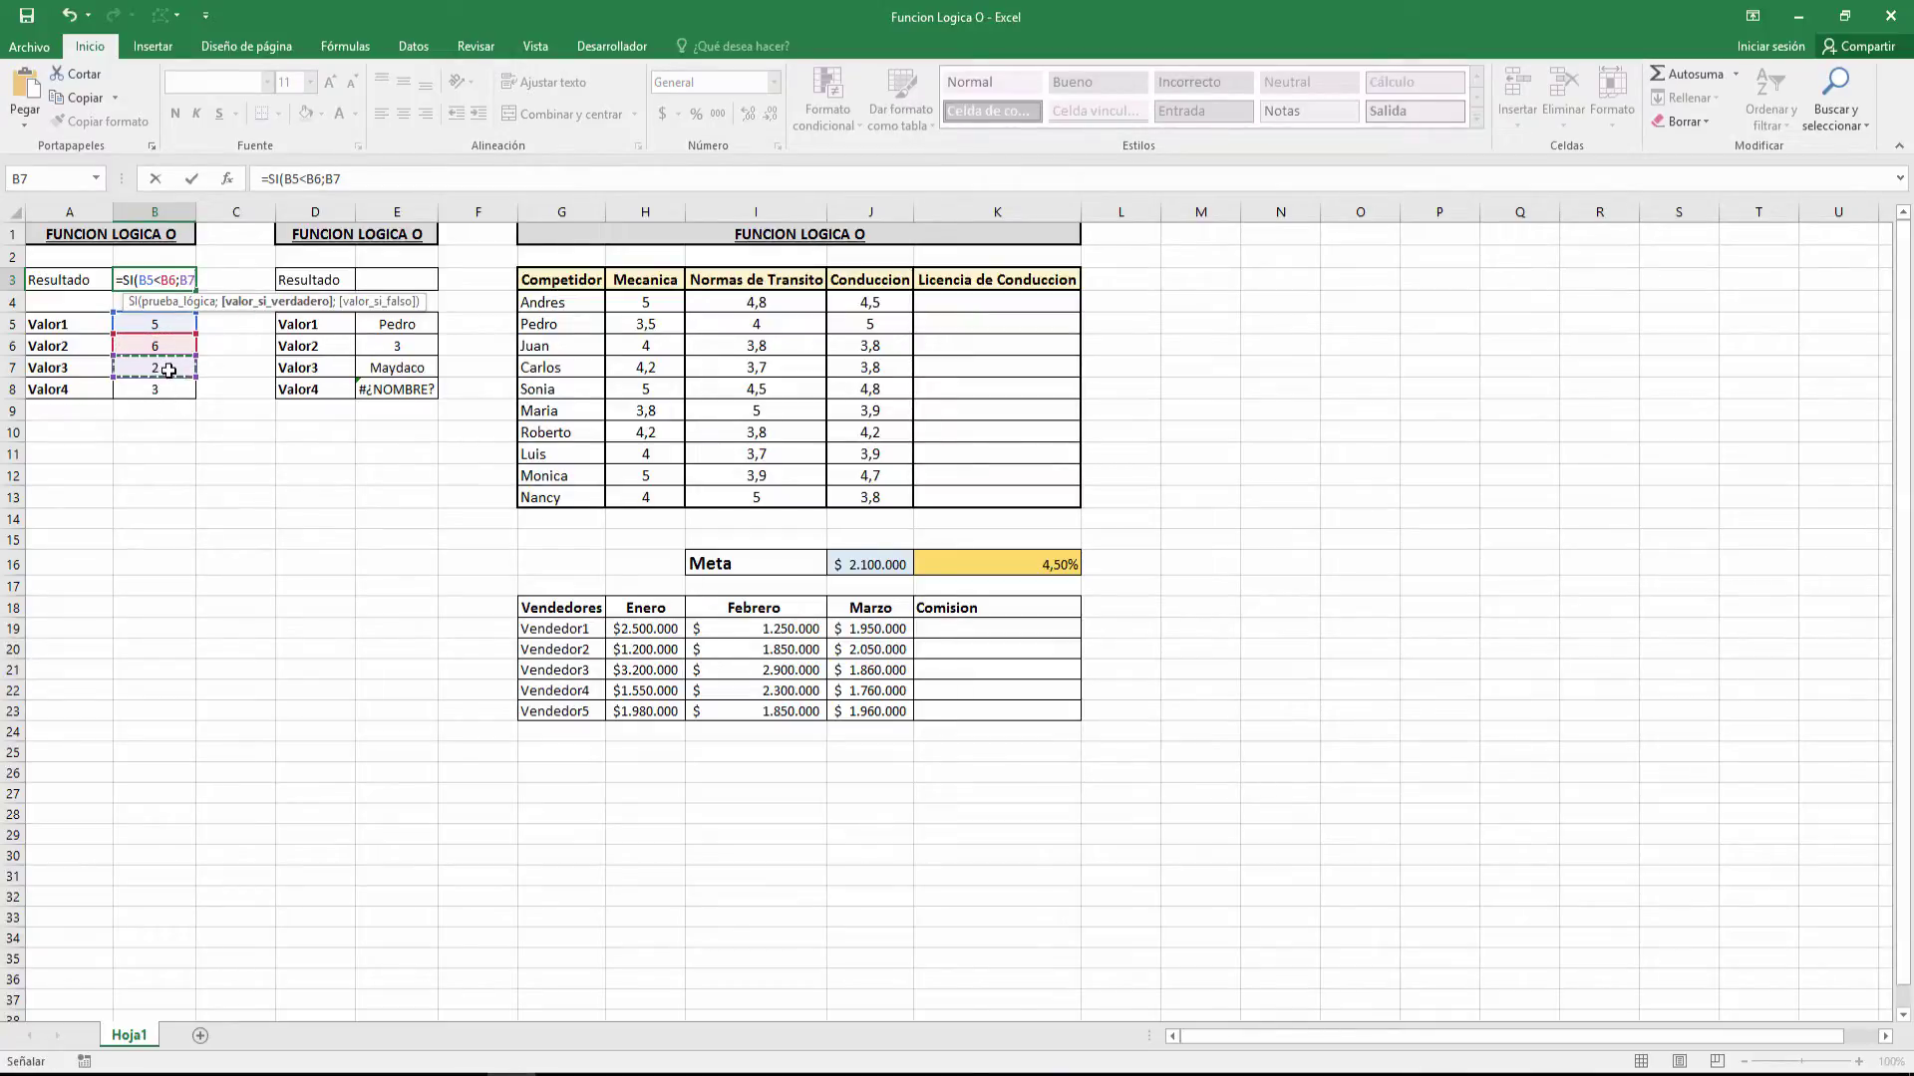
text(<>)
click(184, 392)
key(Return)
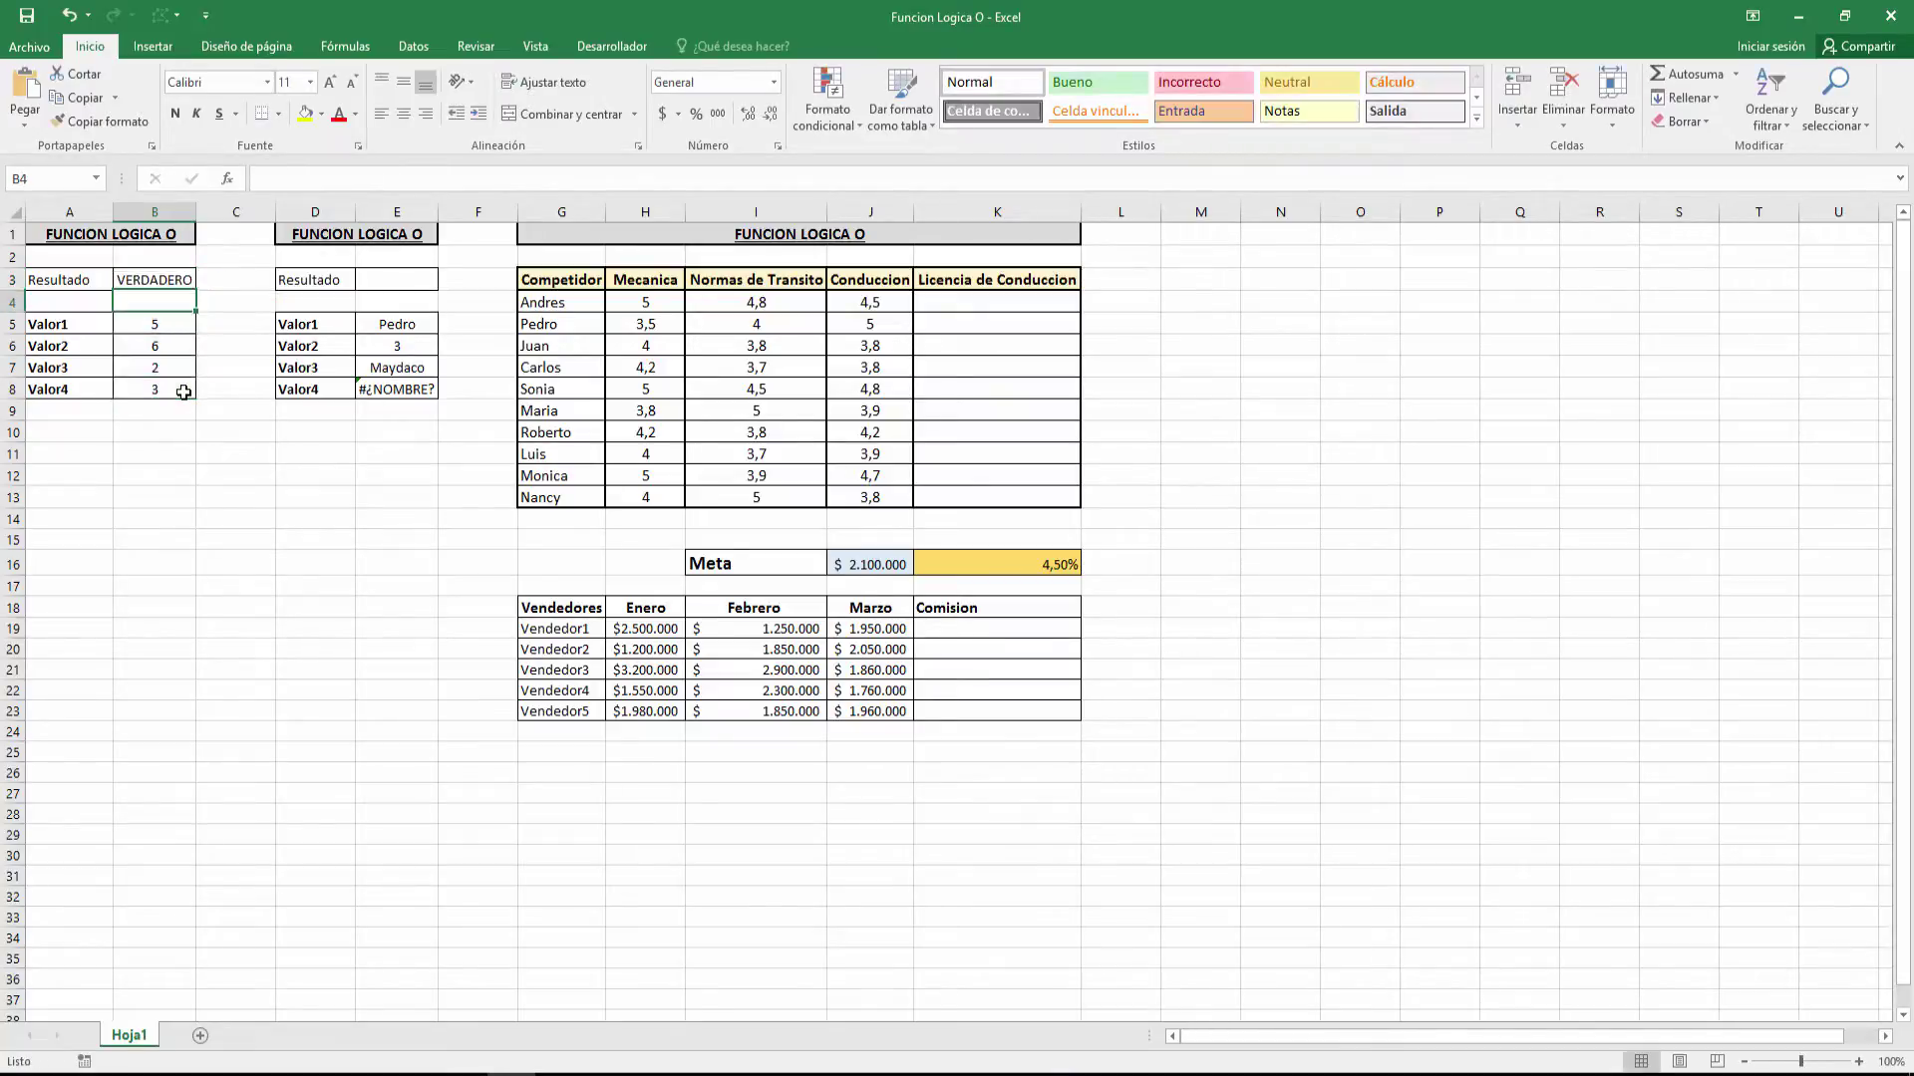
key(Up)
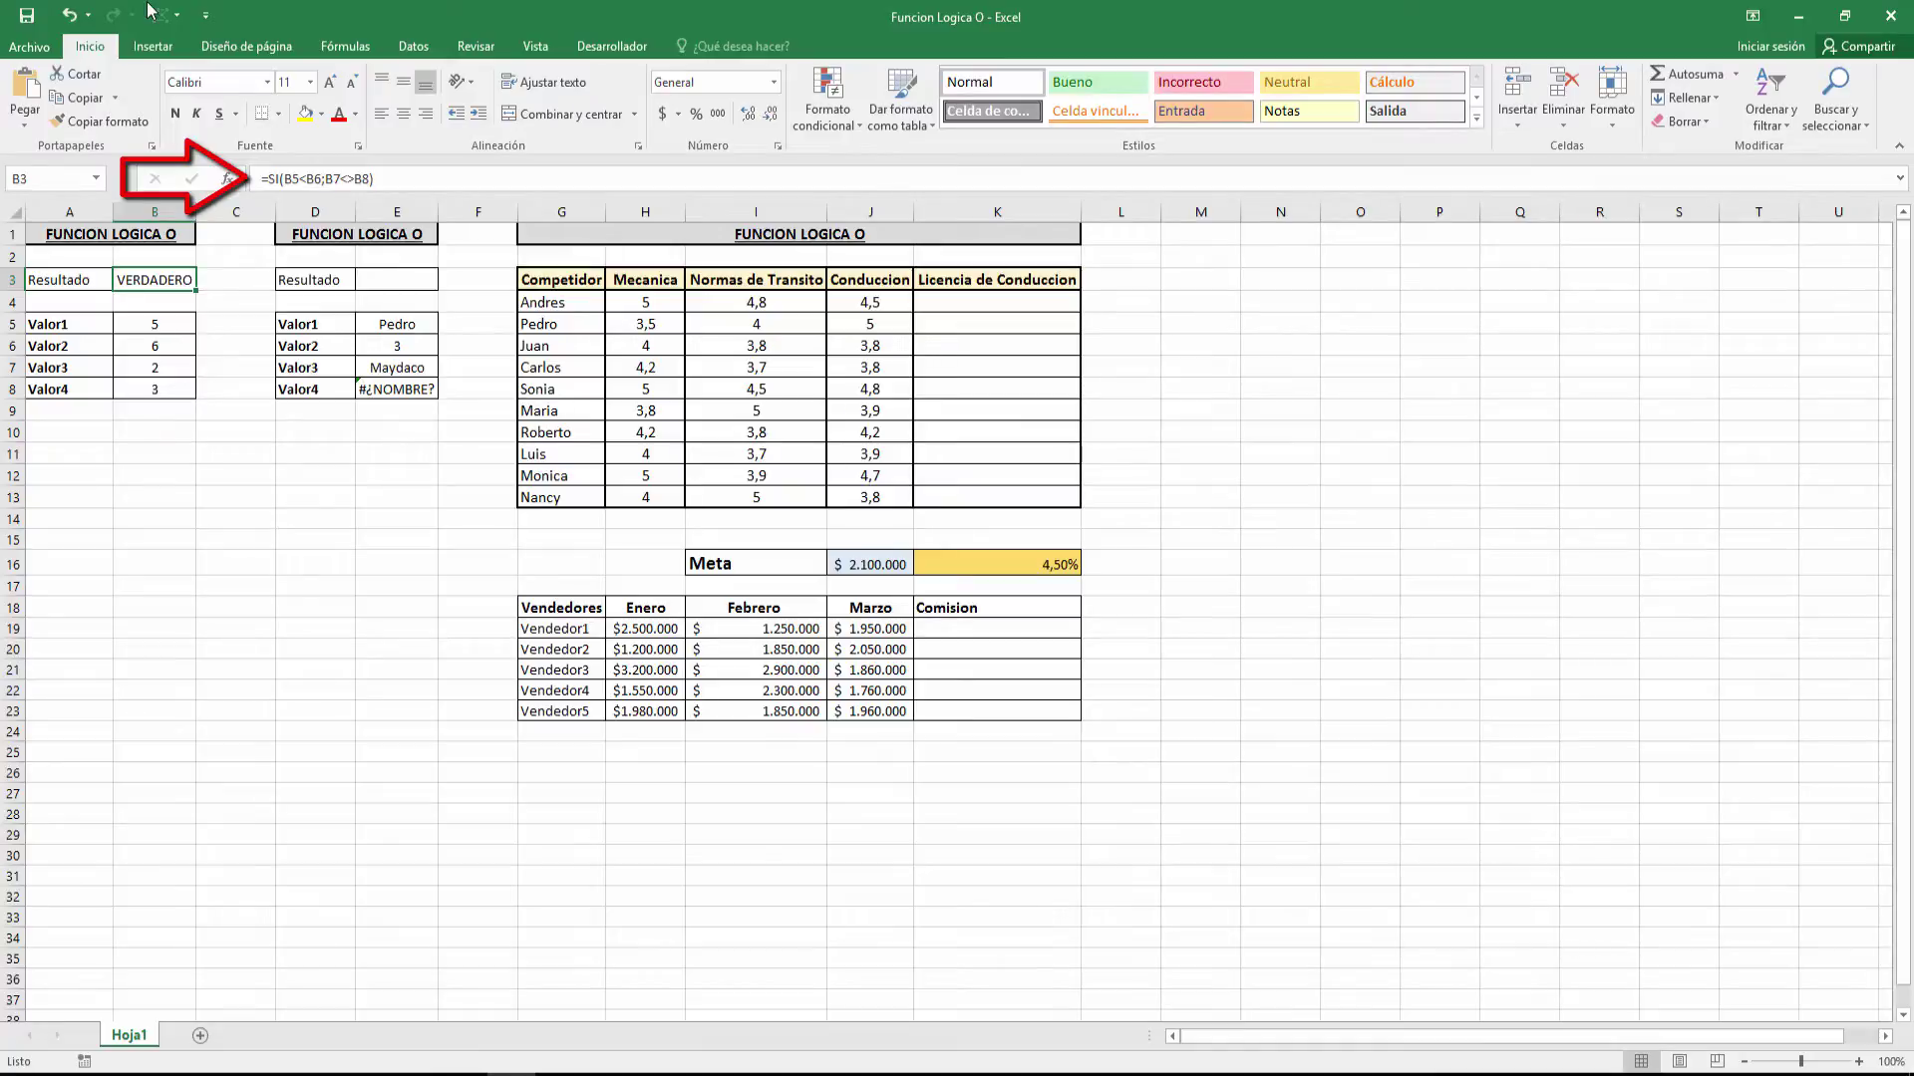
Start an O formula in the second Resultado cell E3 with ESNOTEXTO(E5) as its first condition.
click(395, 282)
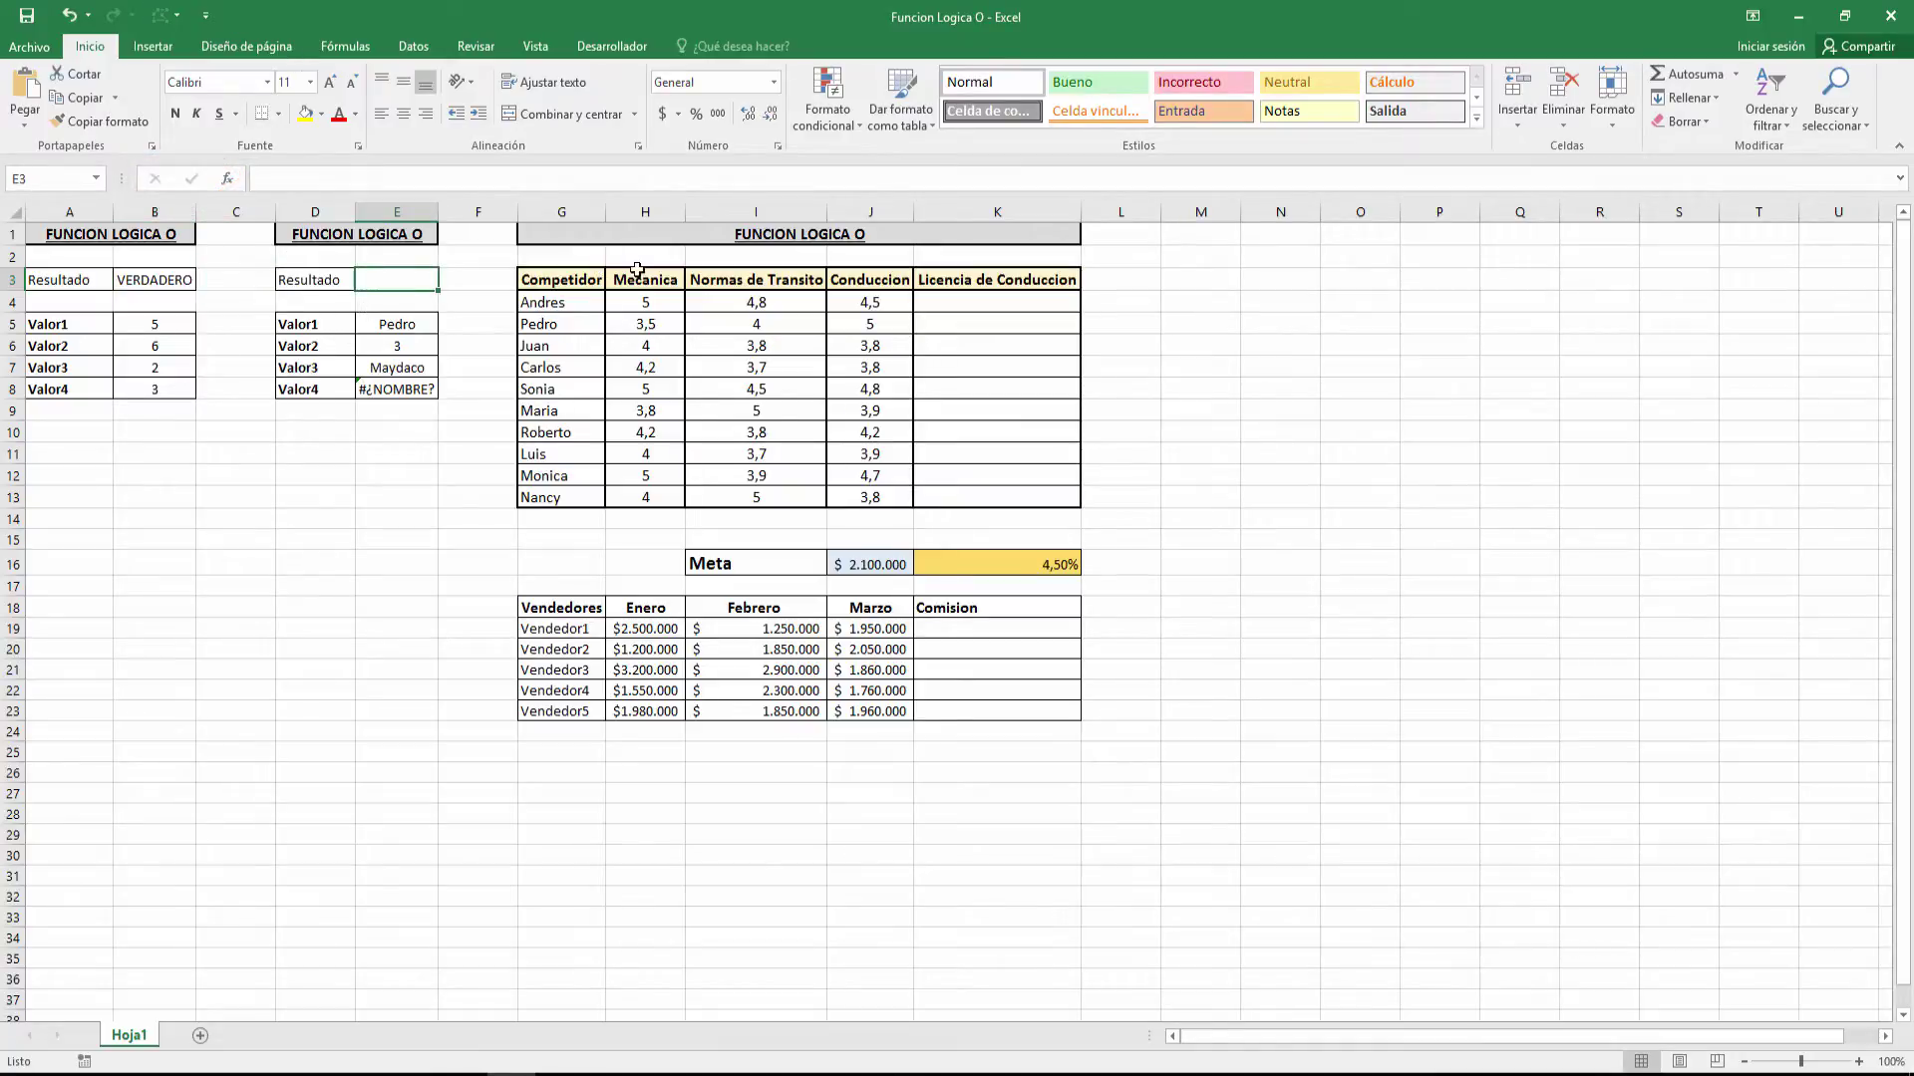
text(=o)
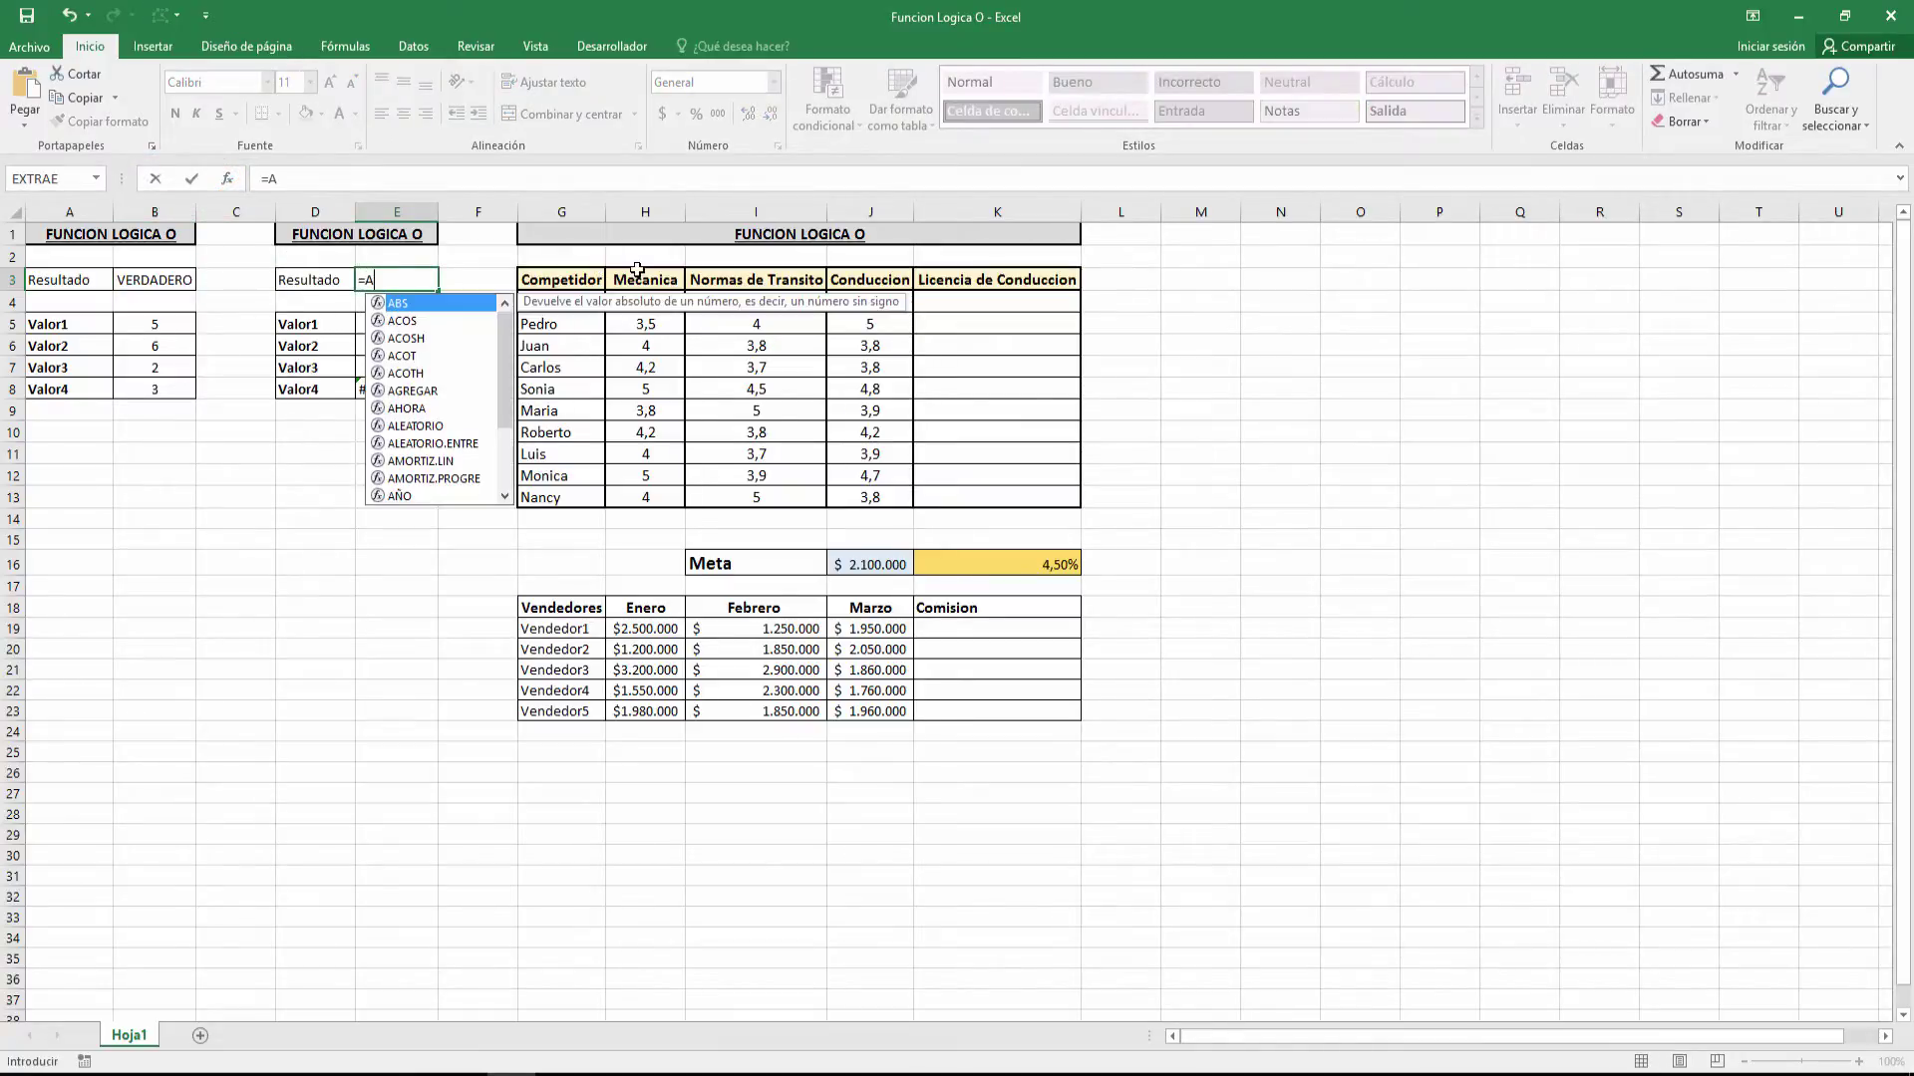
key(BackSpace)
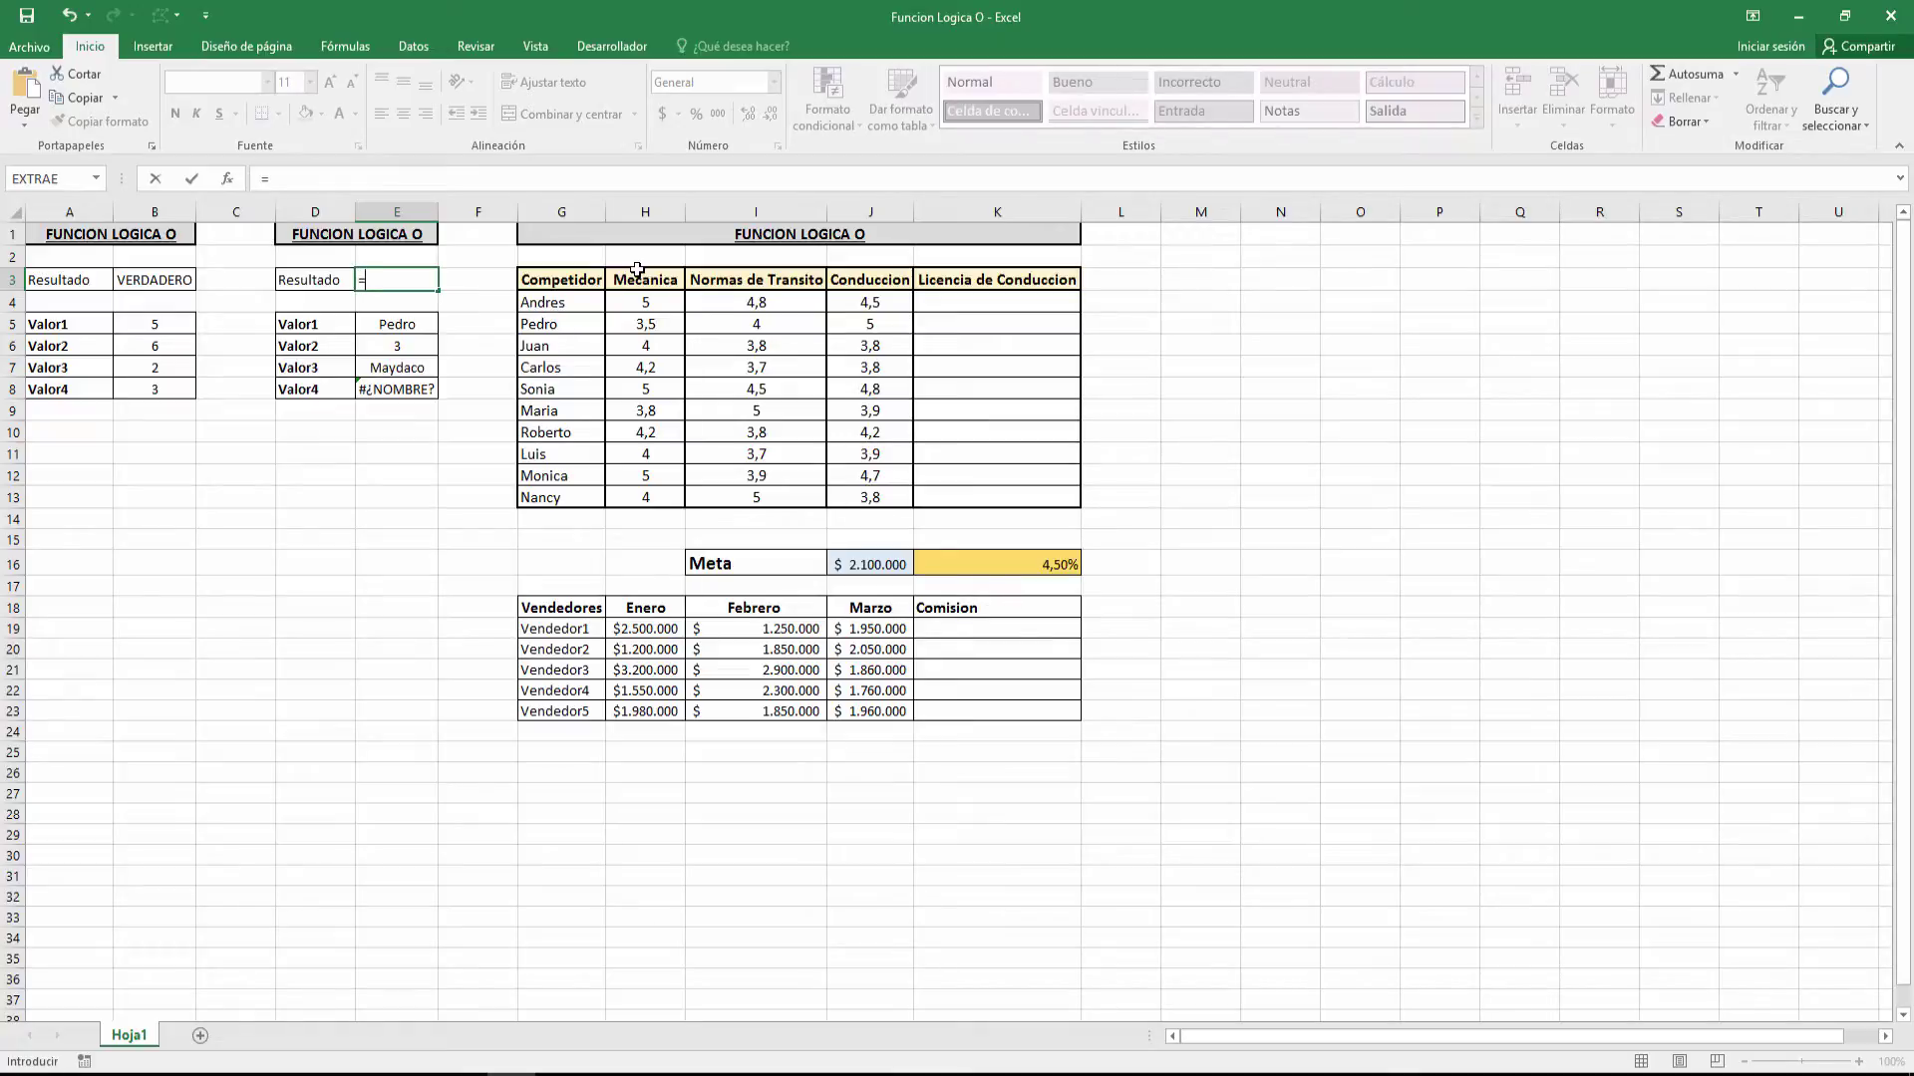
text(O()
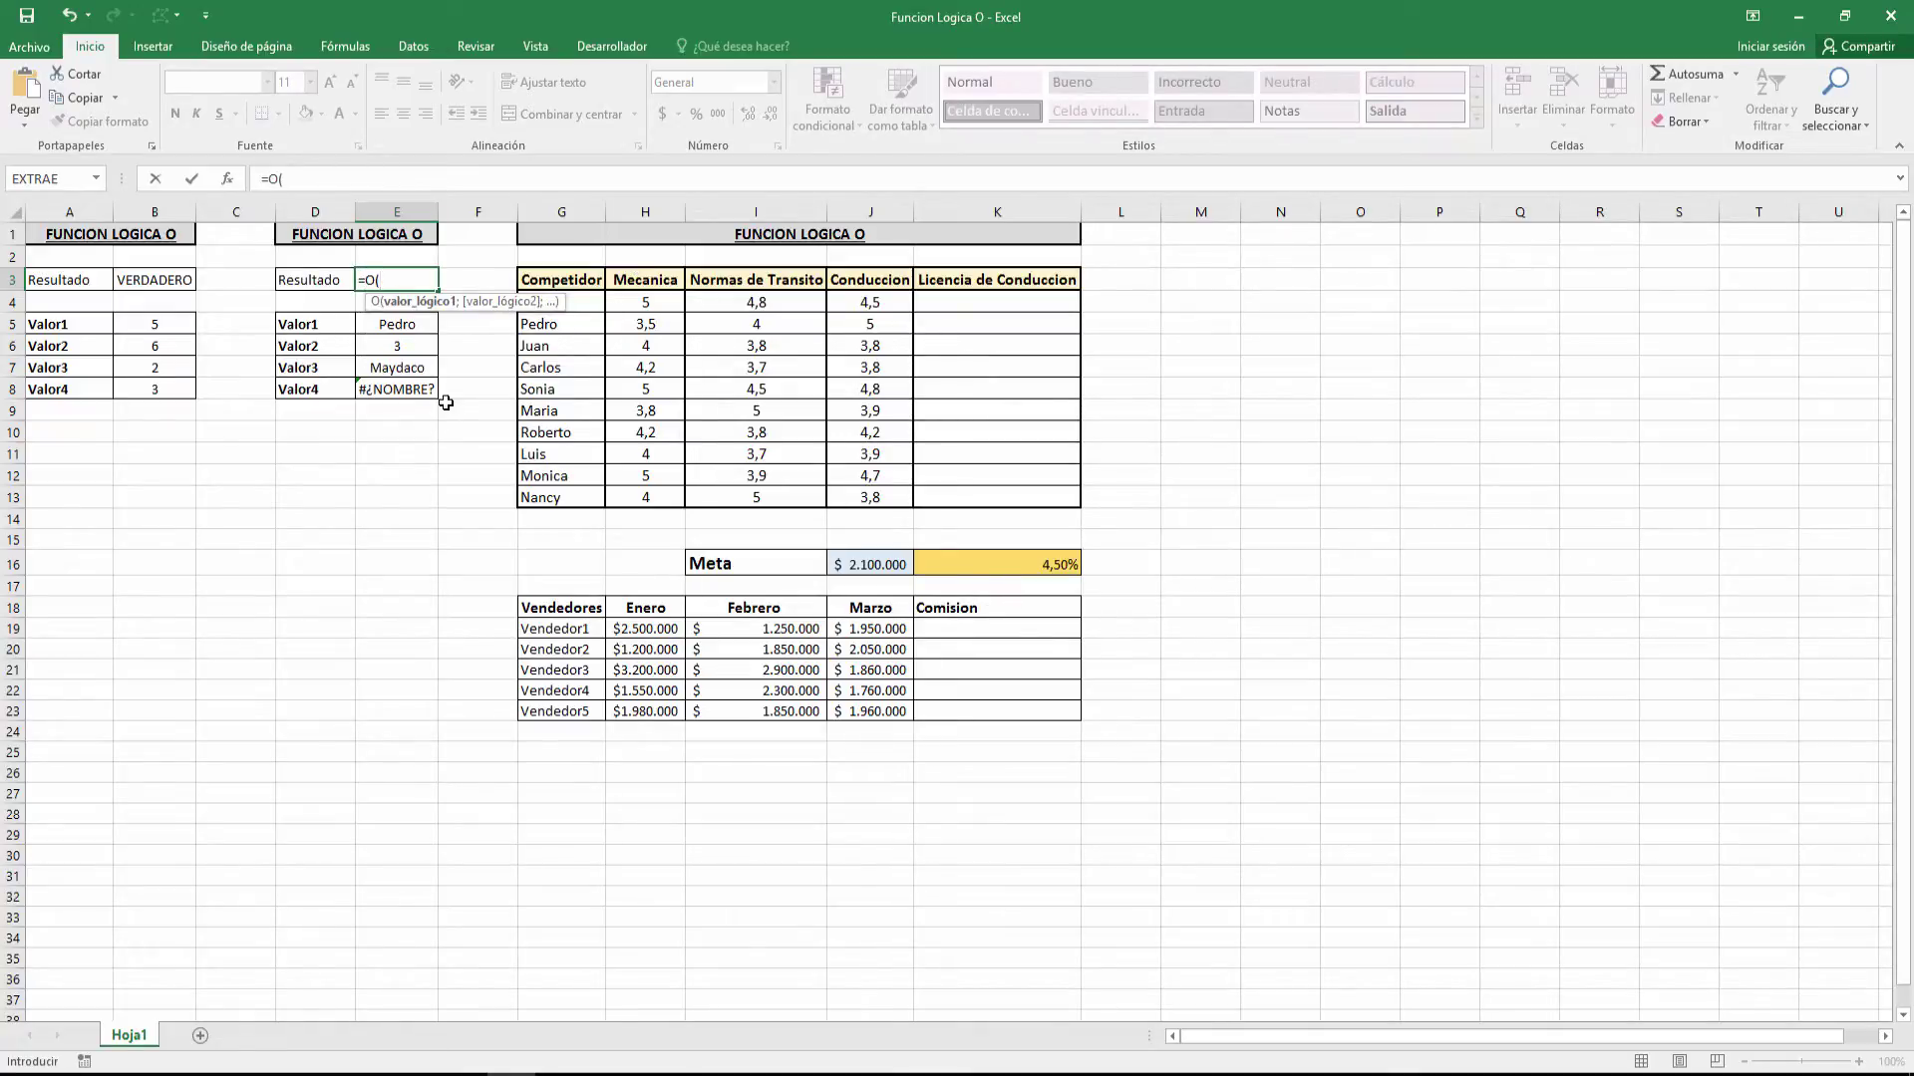
text(ES)
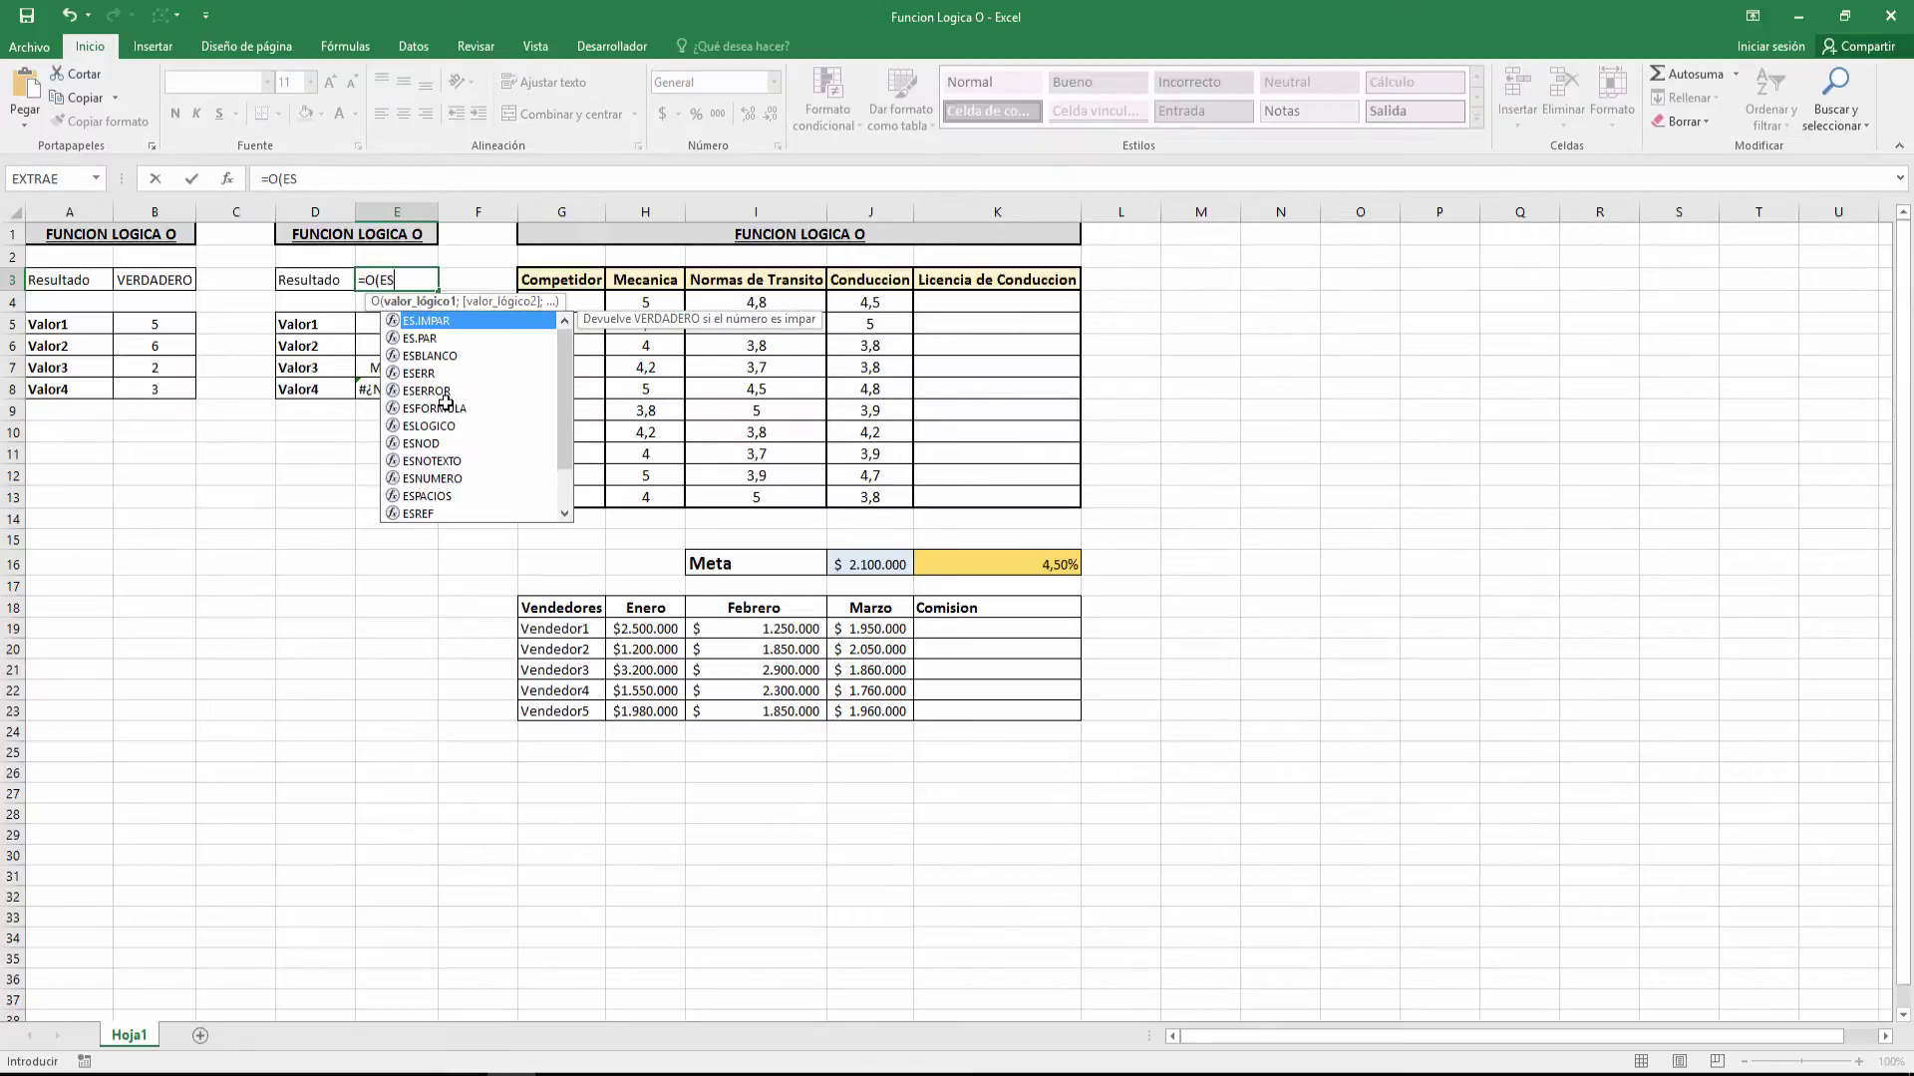
double_click(439, 454)
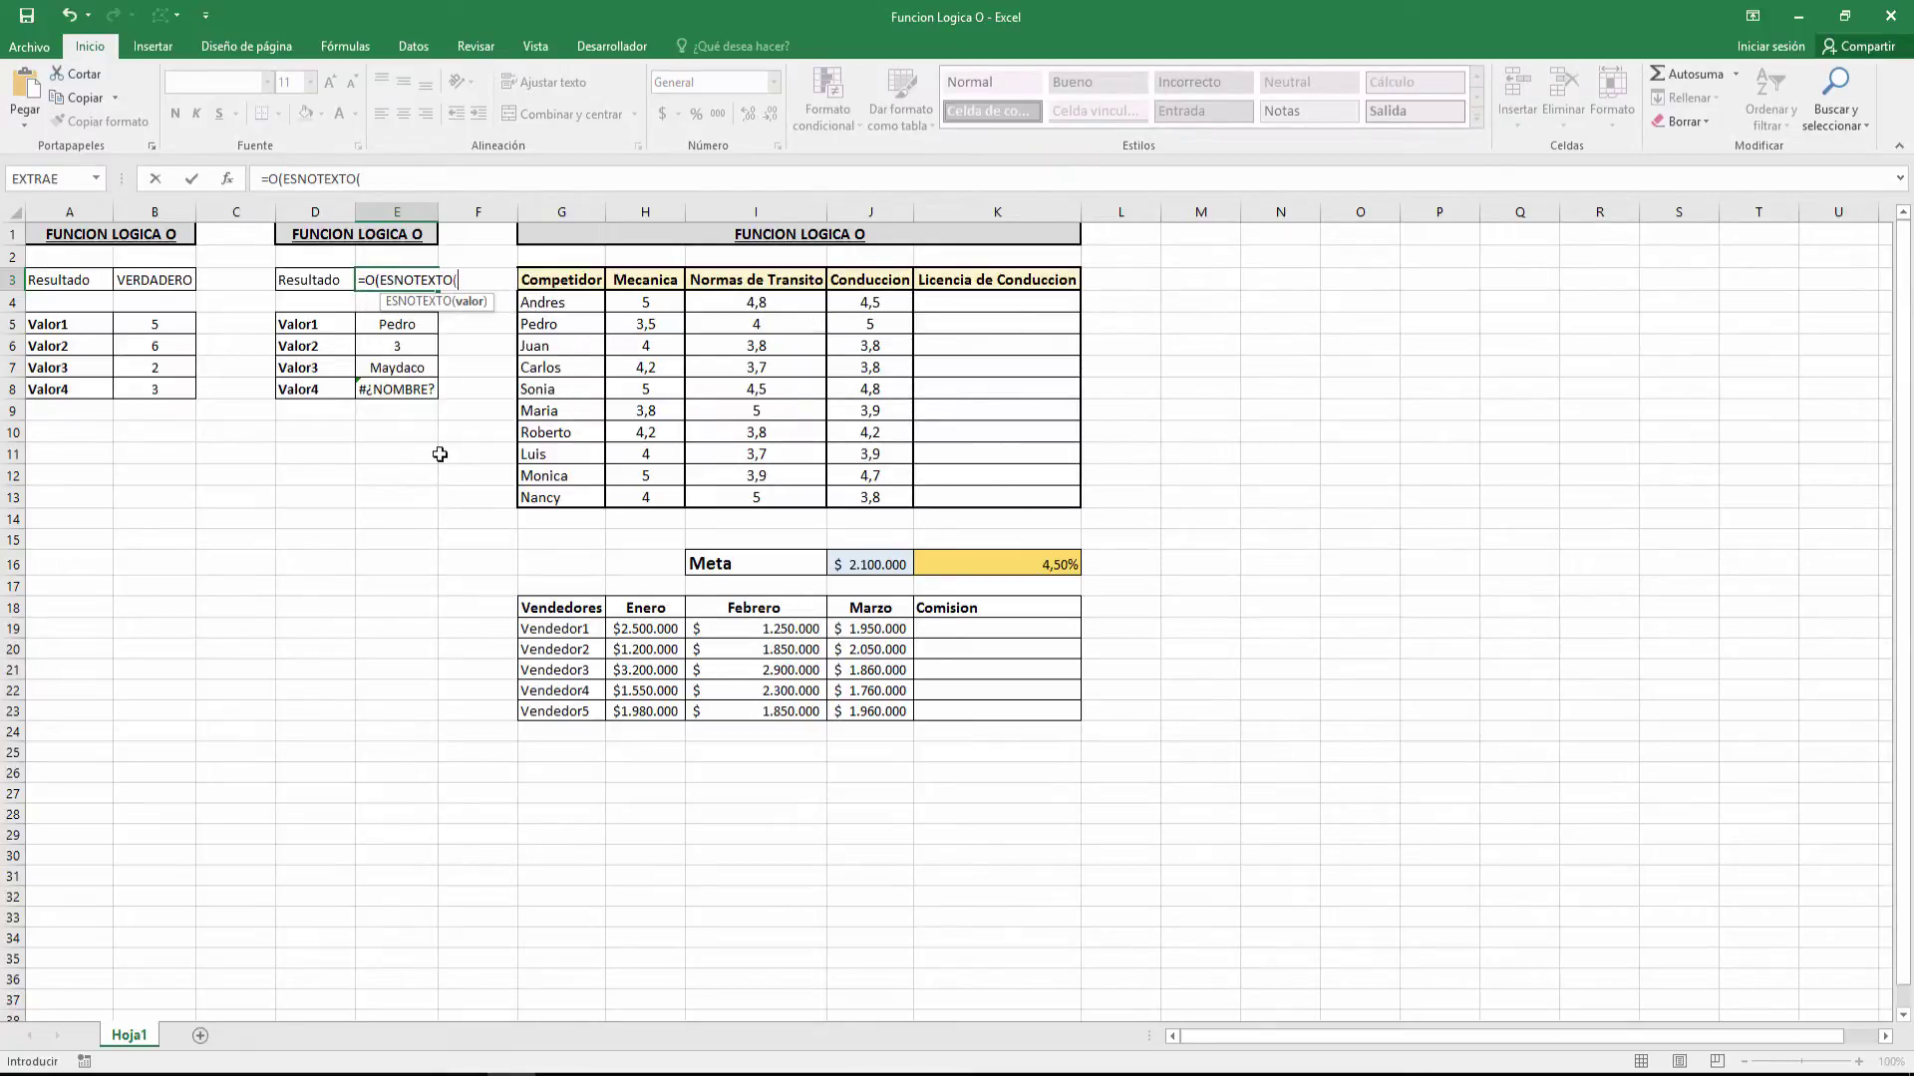
click(383, 326)
text())
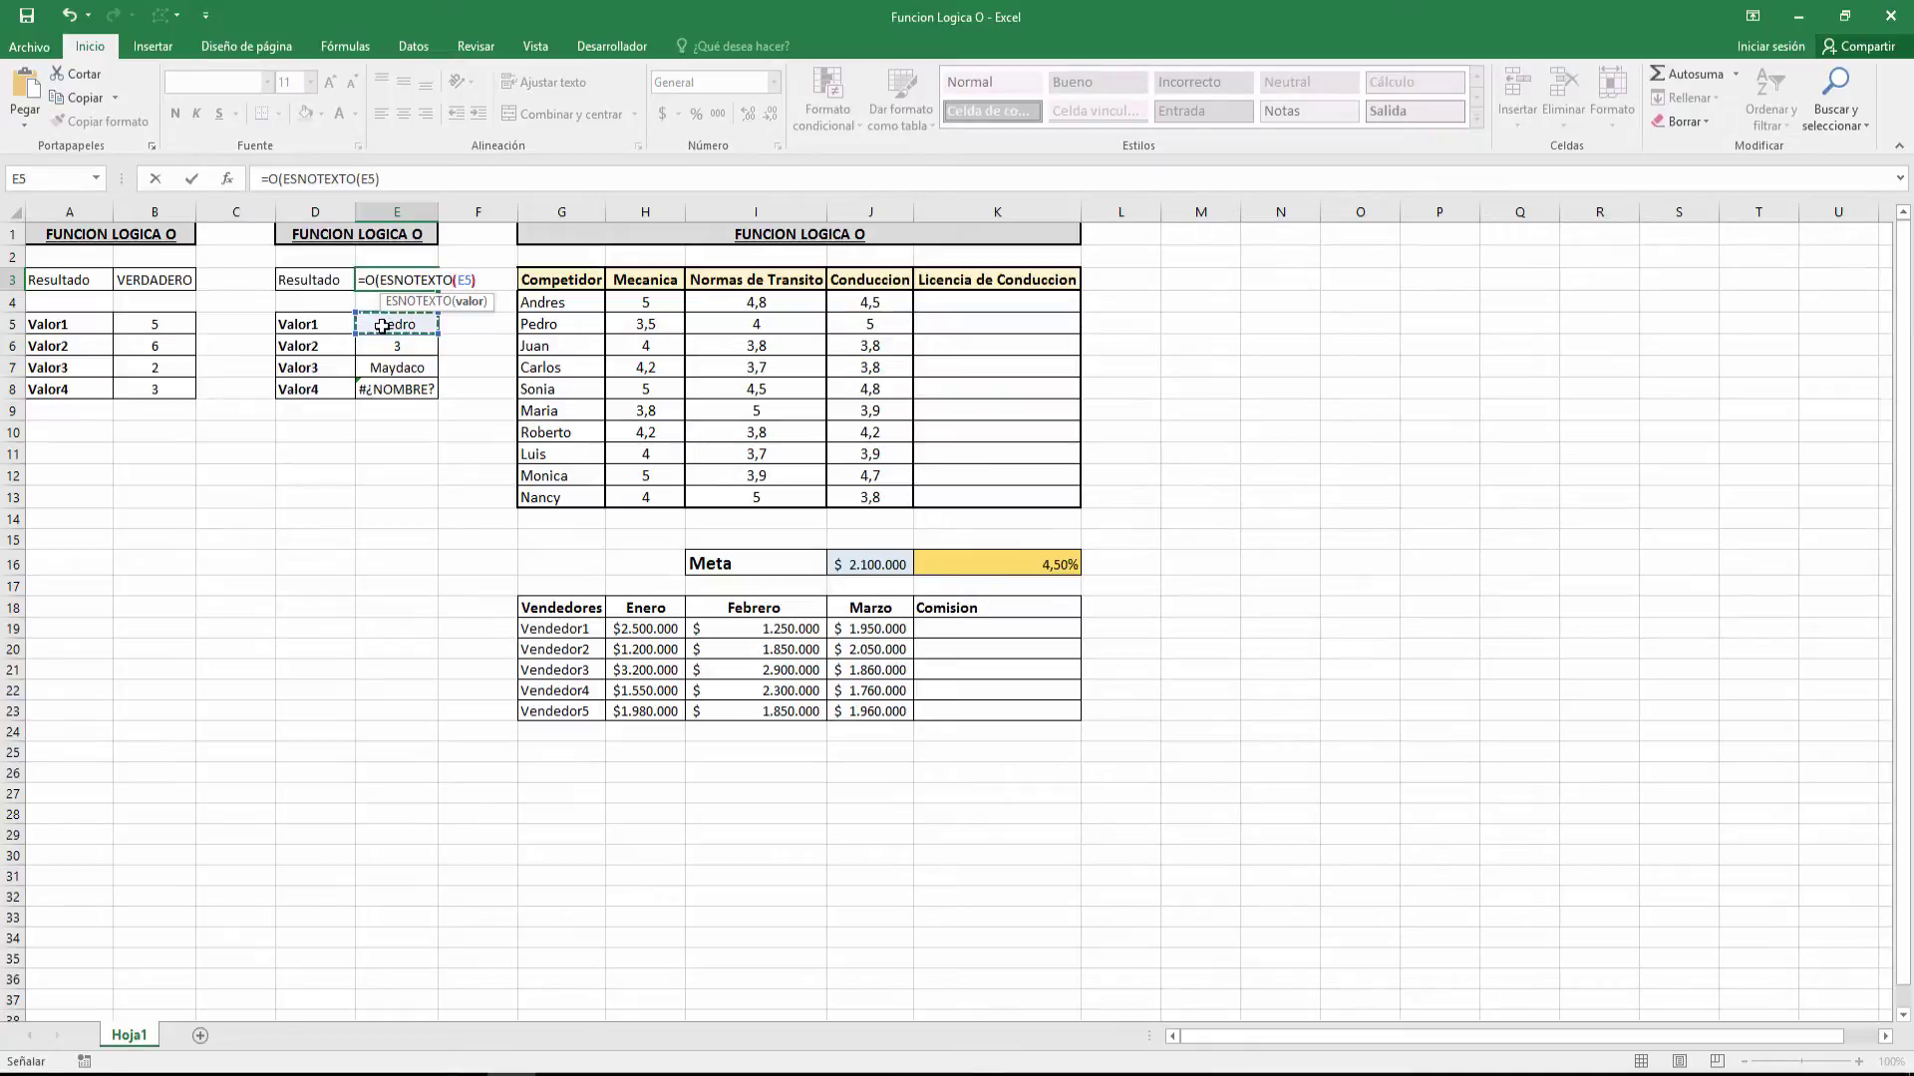
text(;)
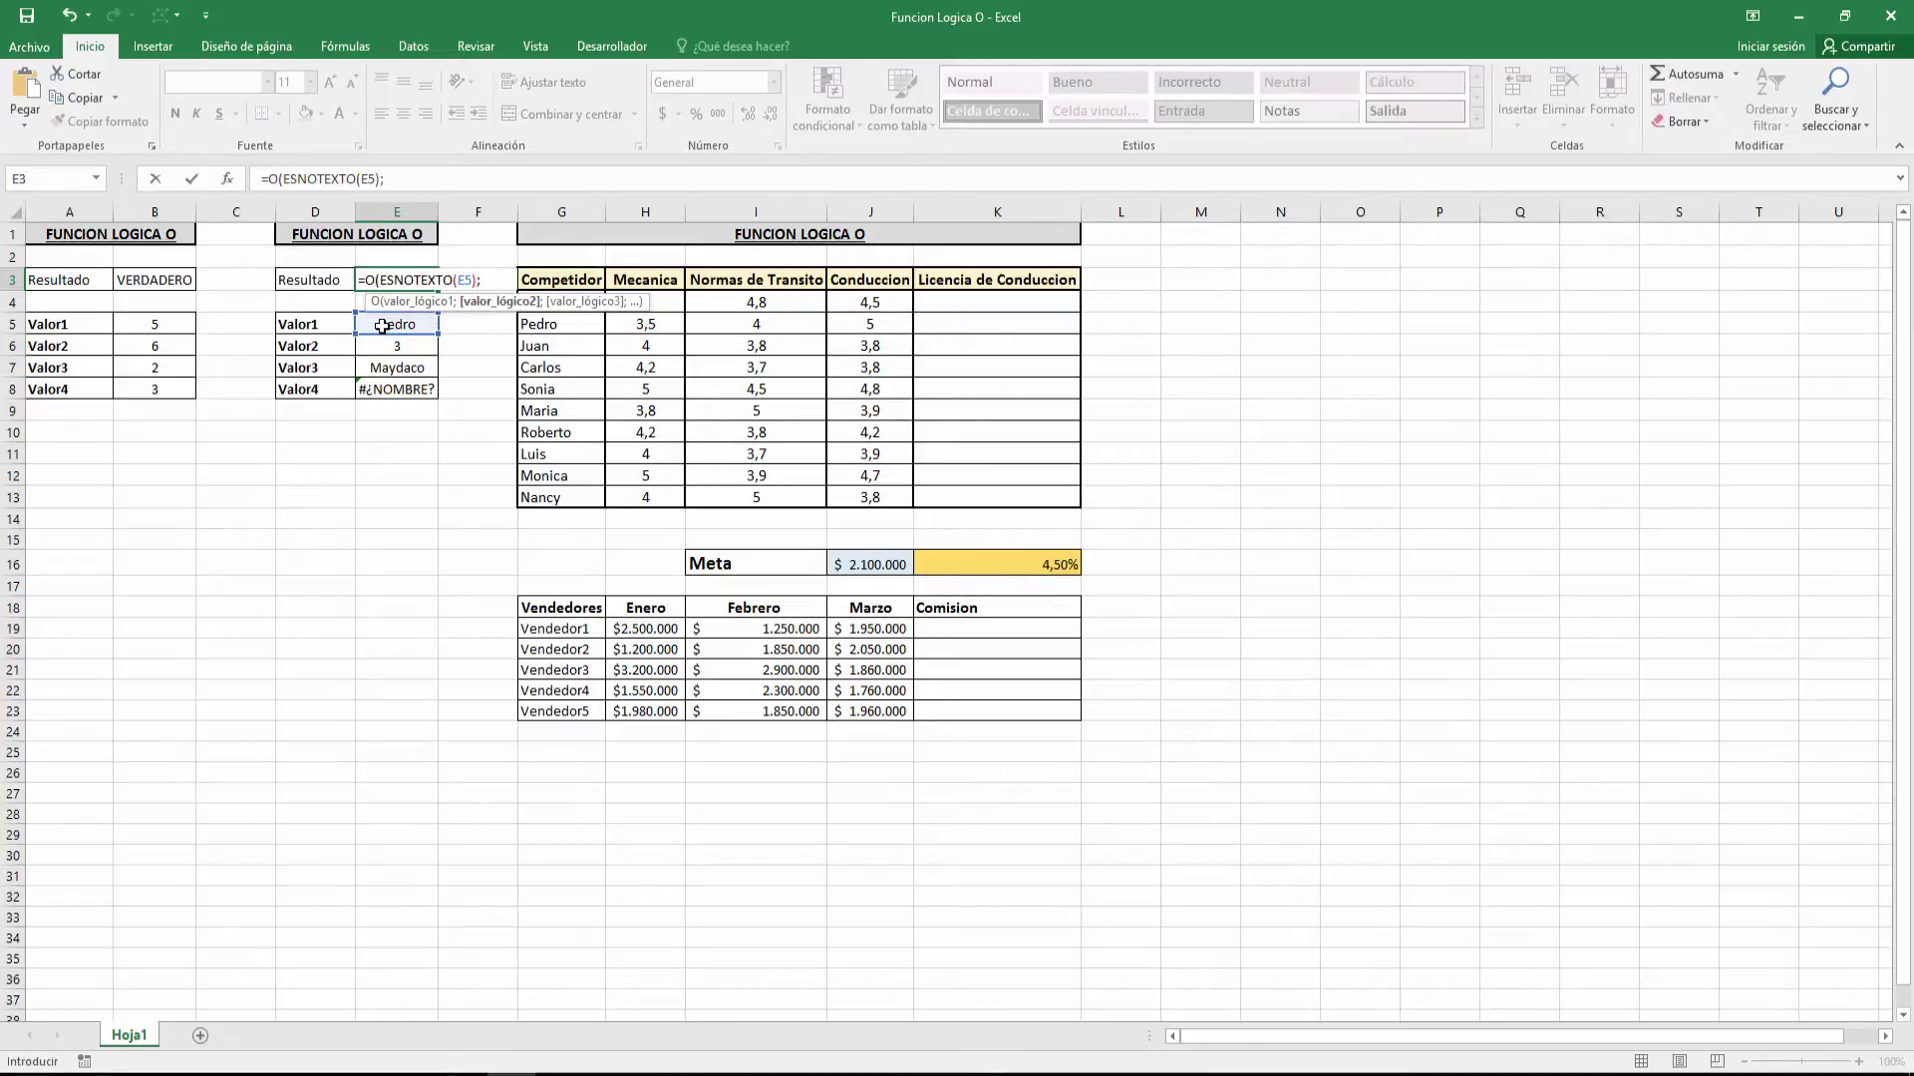
Add ES.PAR(E6) as the second condition of the O formula in E3.
text(ES)
click(507, 340)
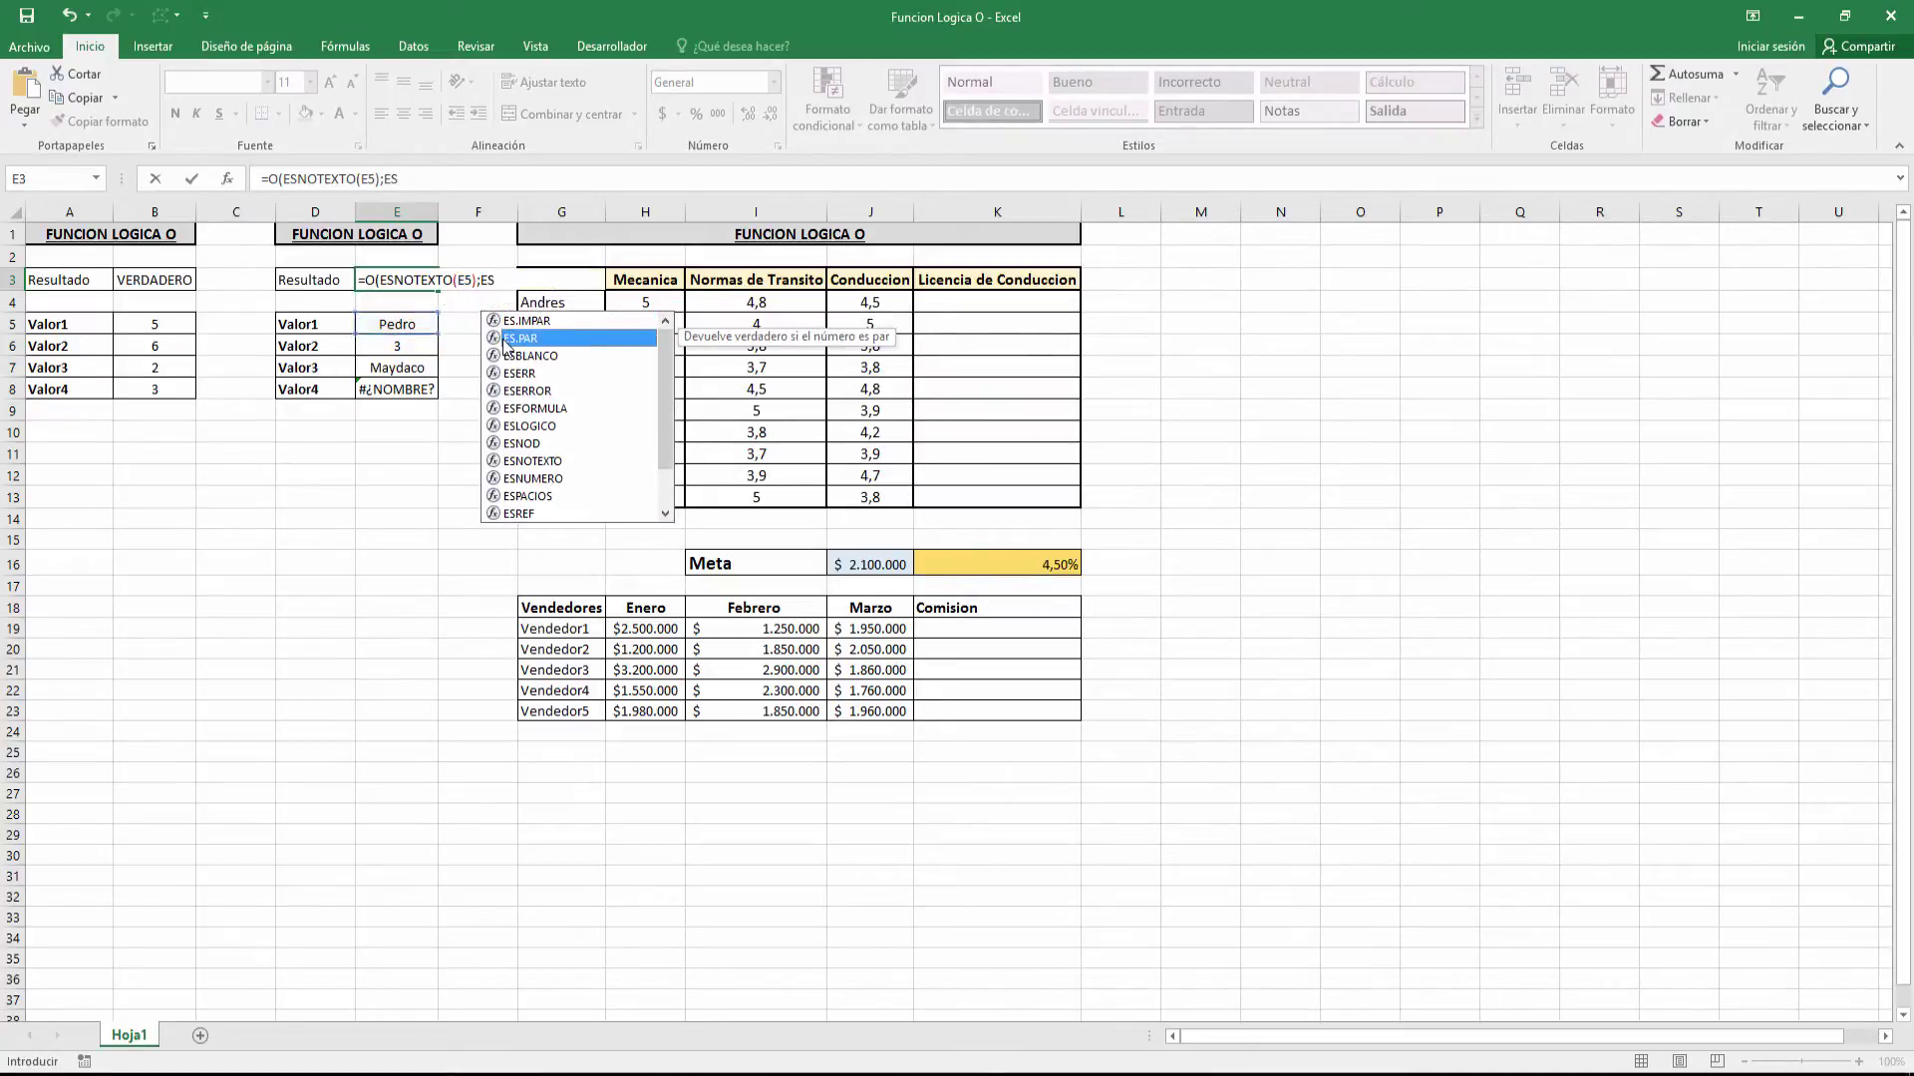
double_click(508, 340)
click(410, 348)
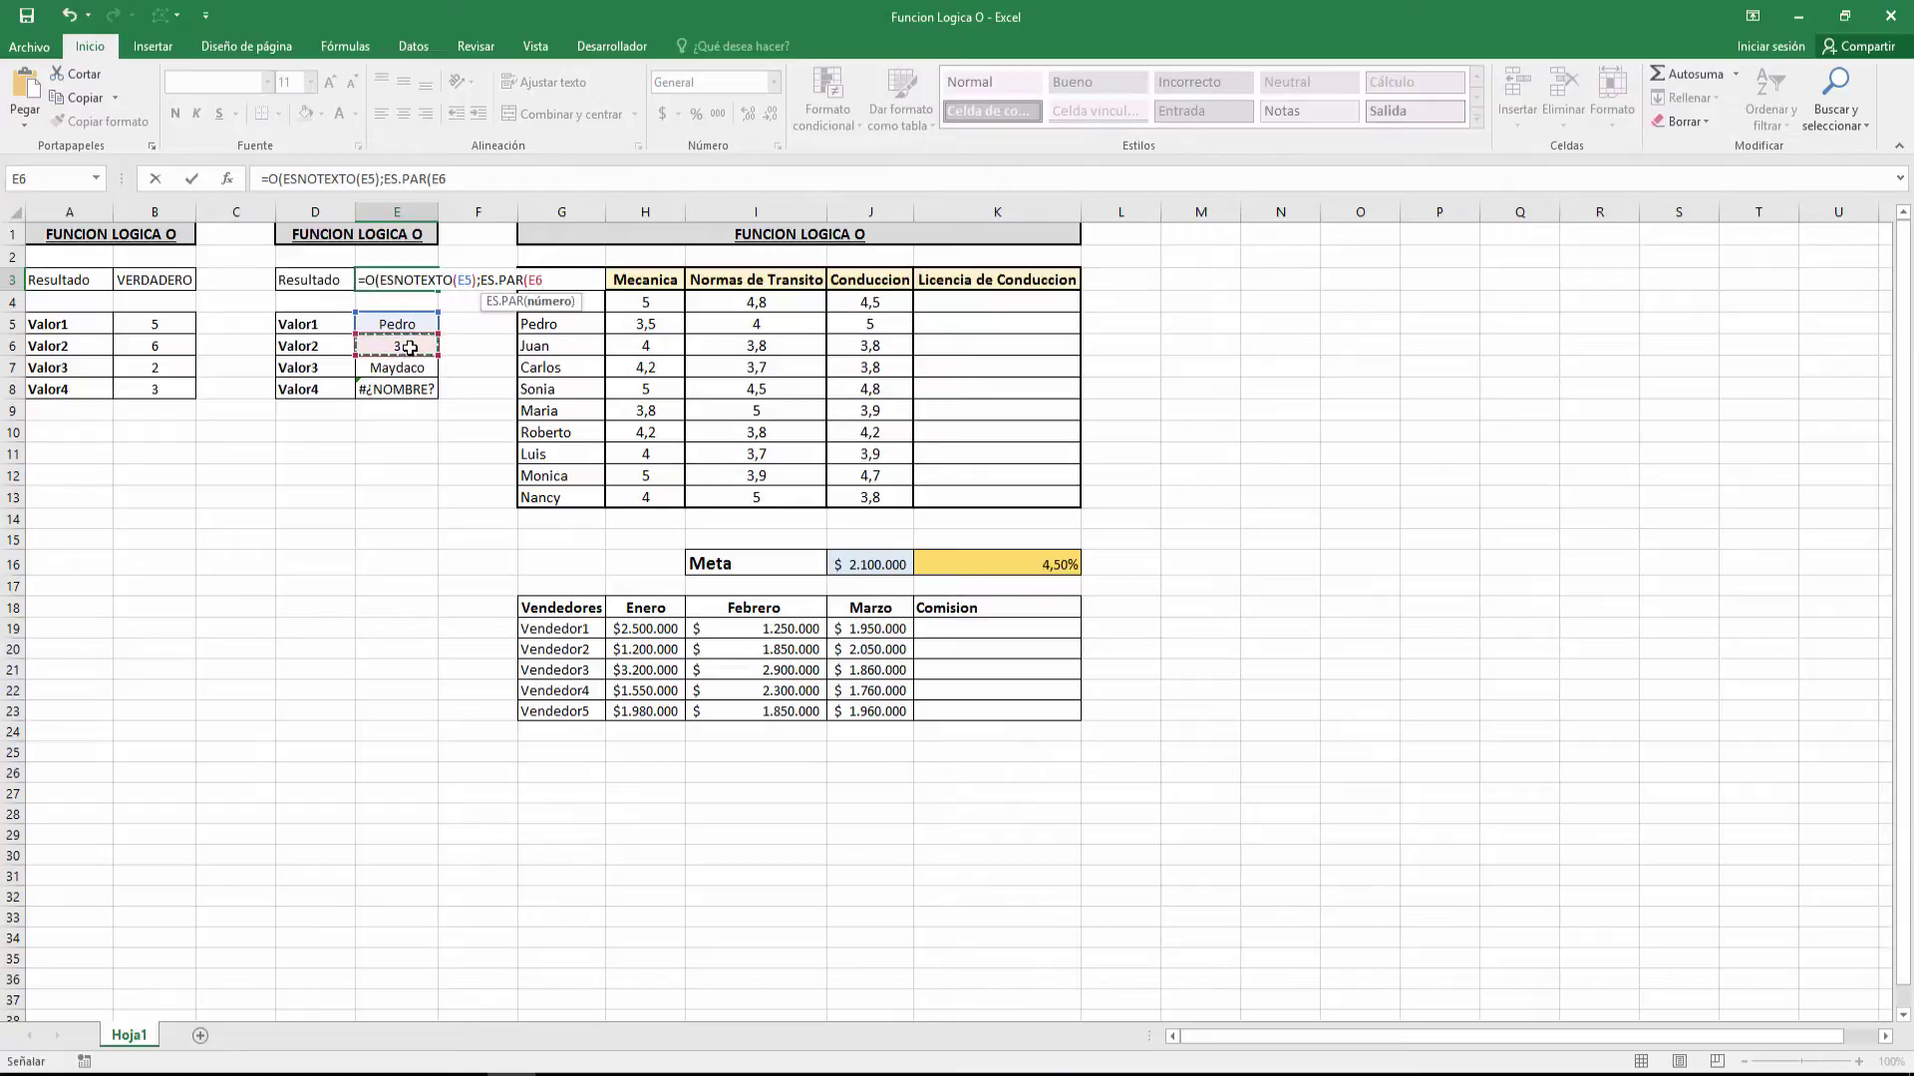
text();)
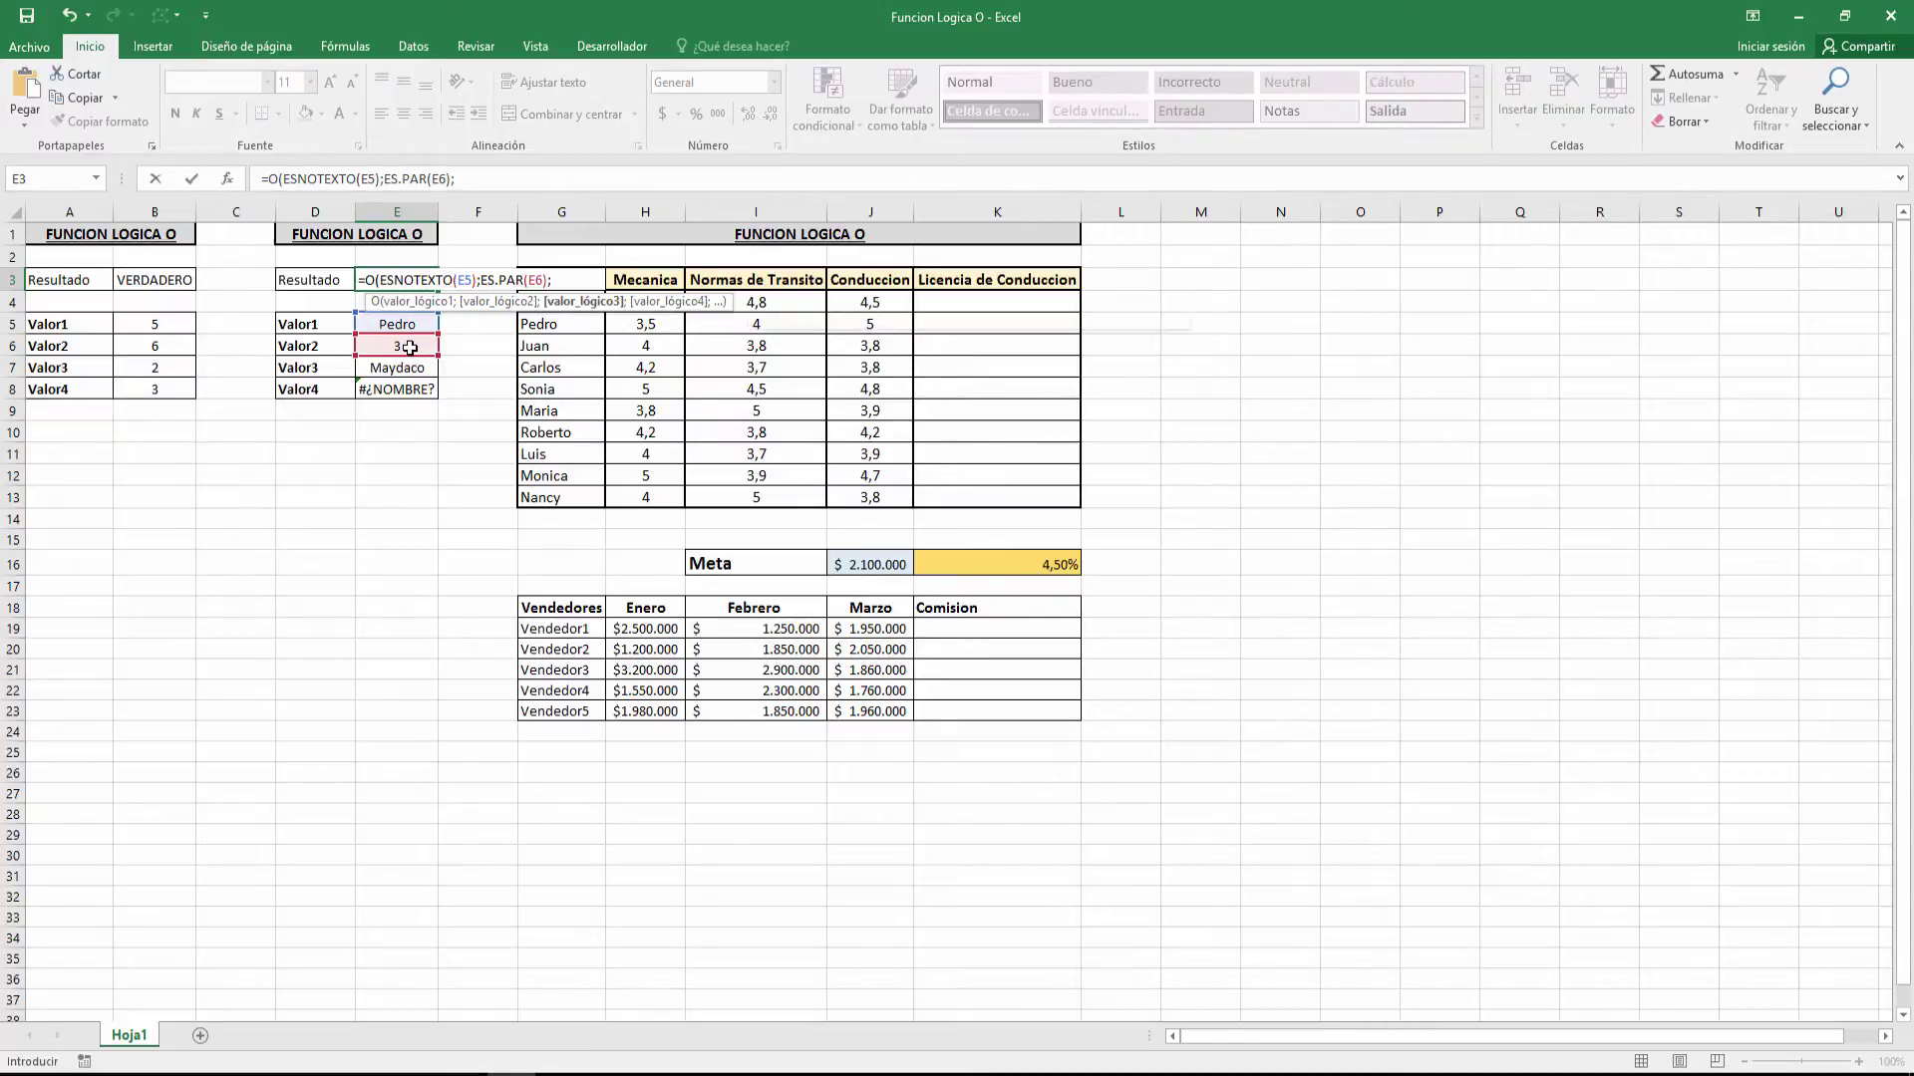
Add ESNUMERO(E7) as the third condition of the O formula in E3.
text(ES)
double_click(604, 480)
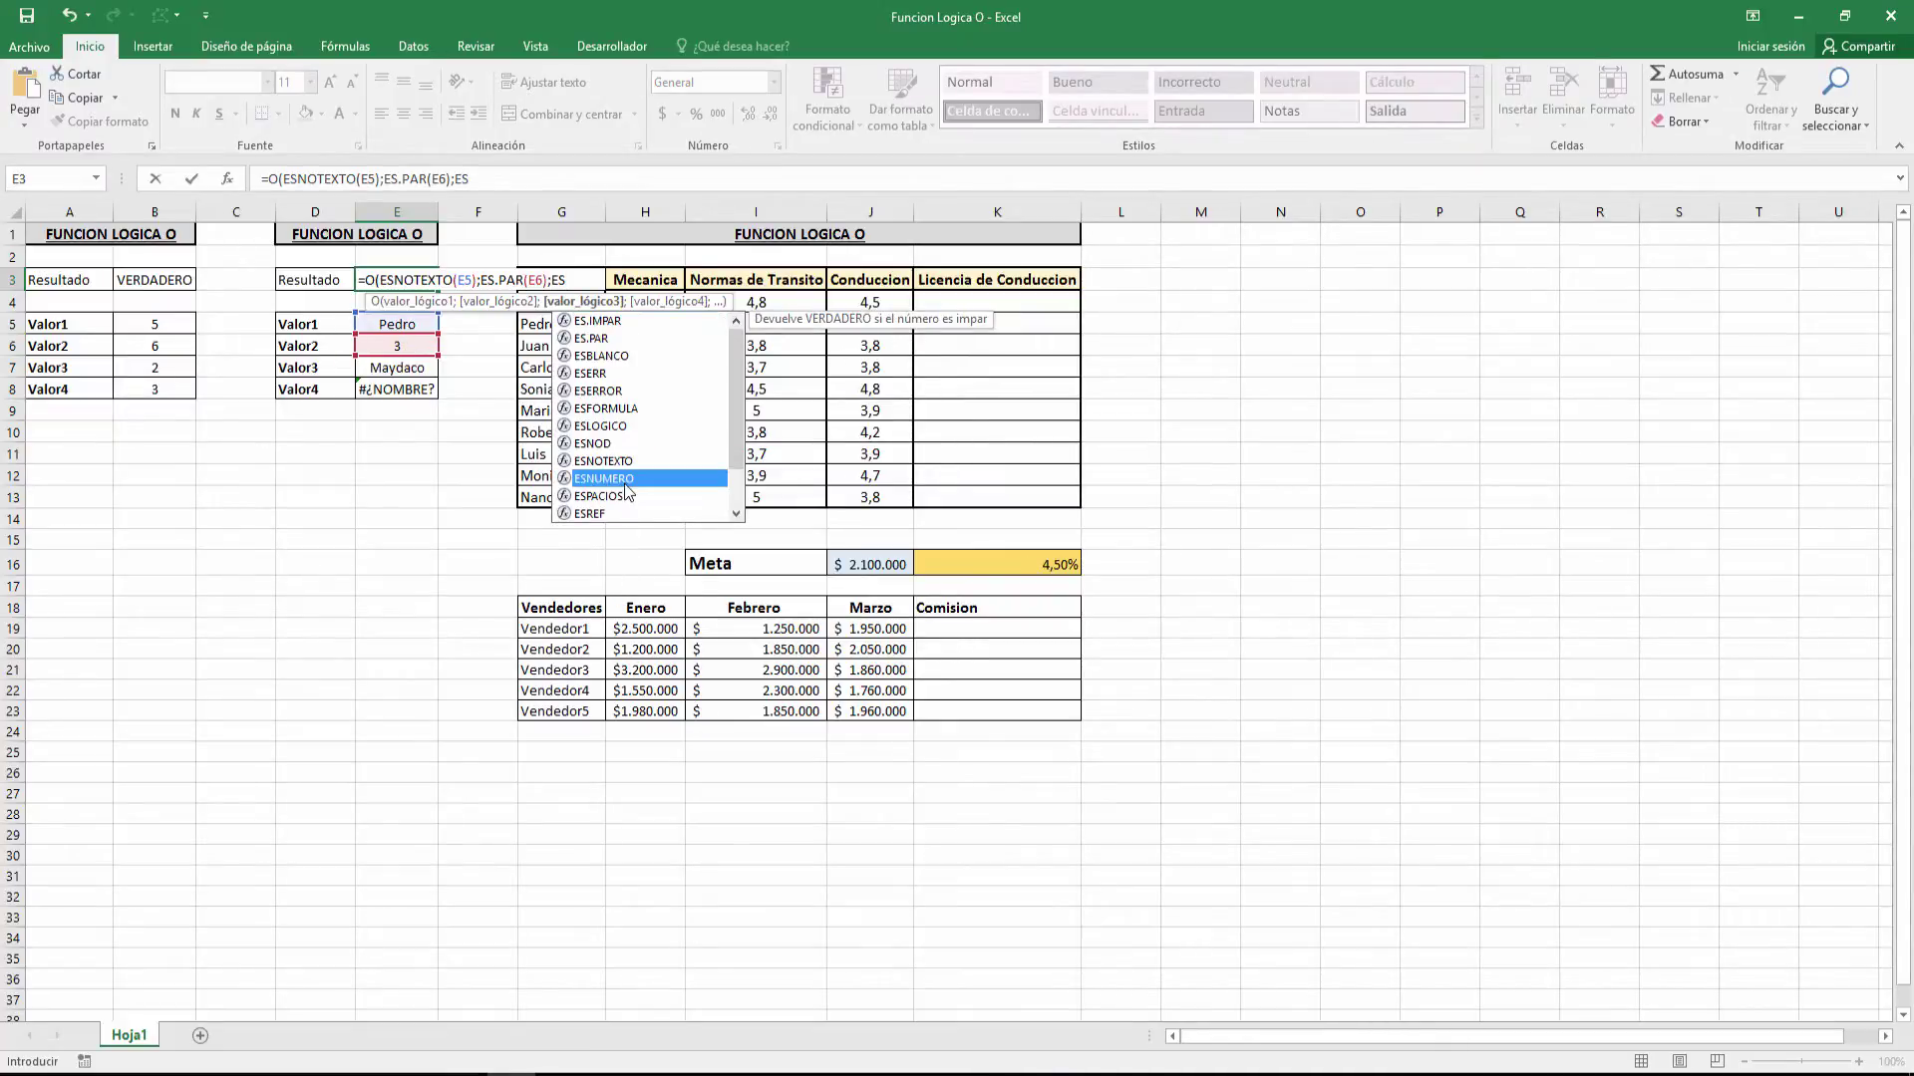
click(399, 368)
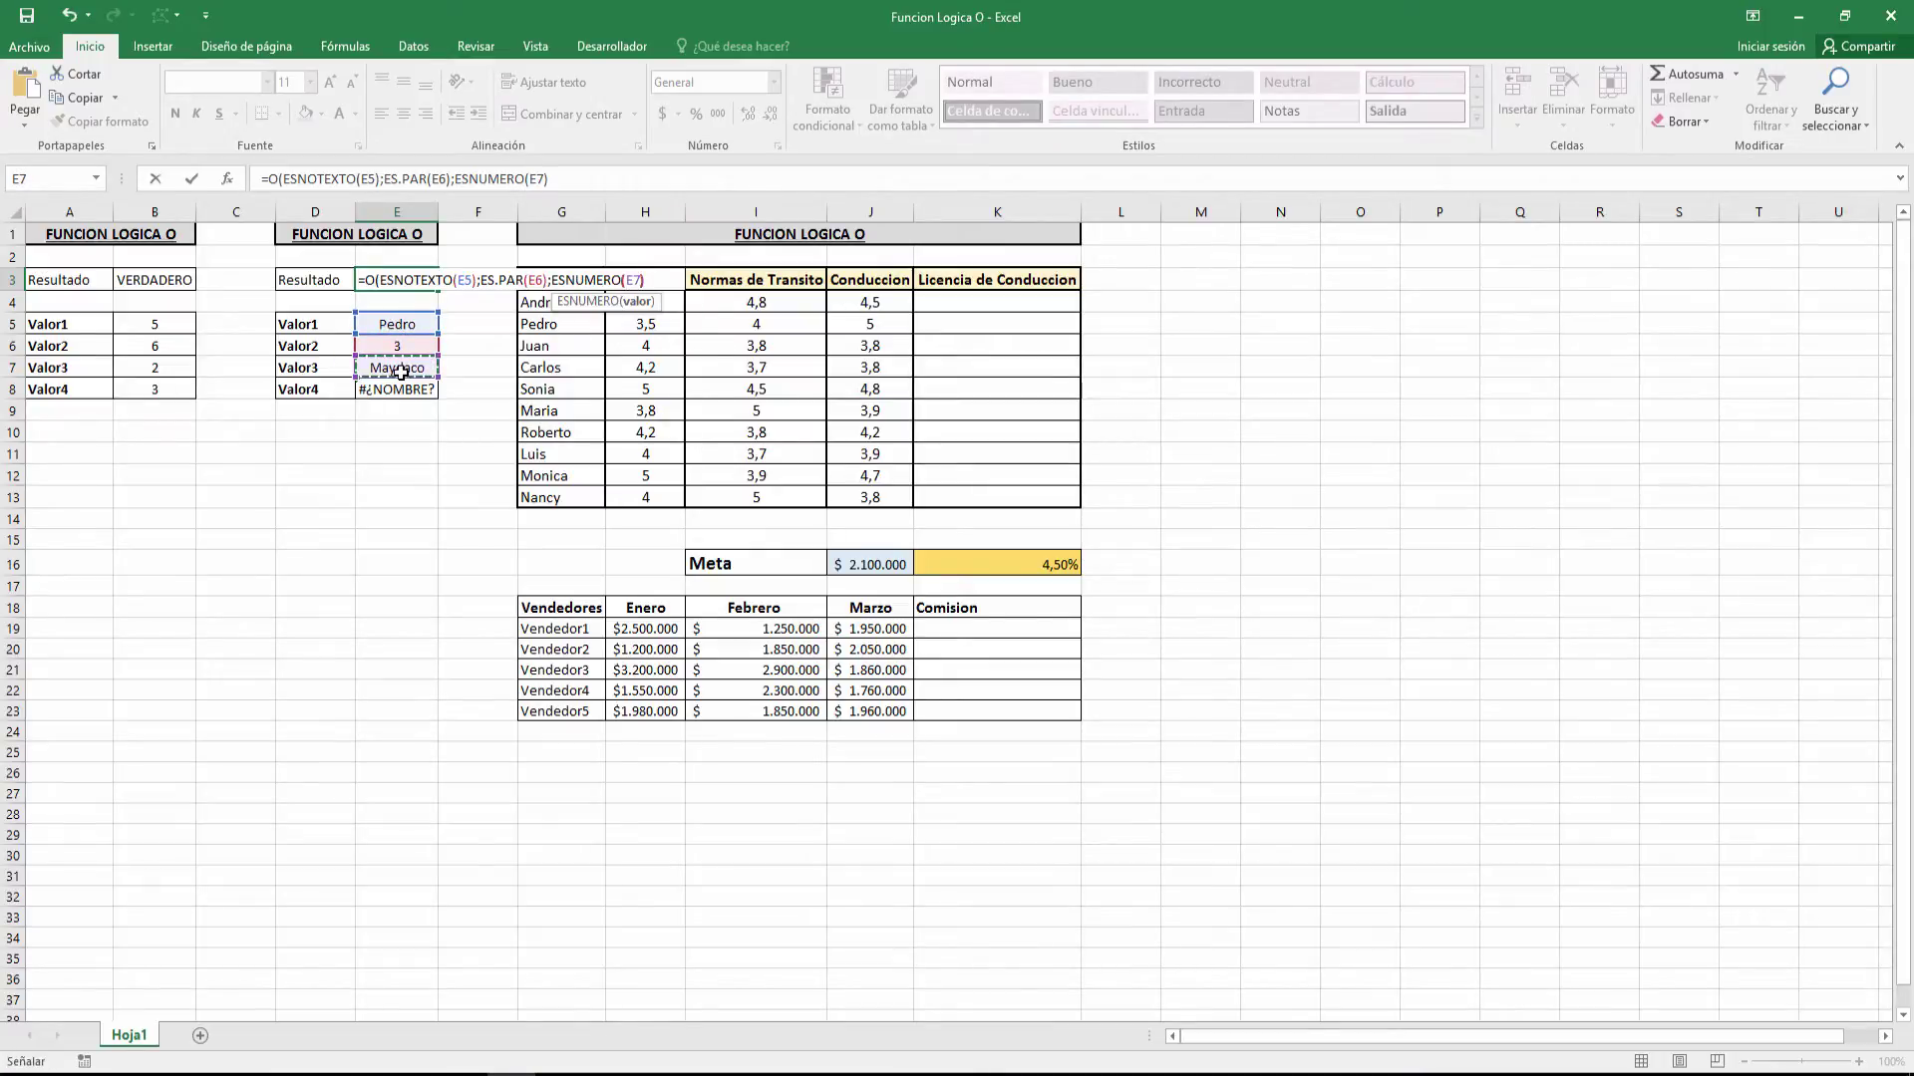
text();)
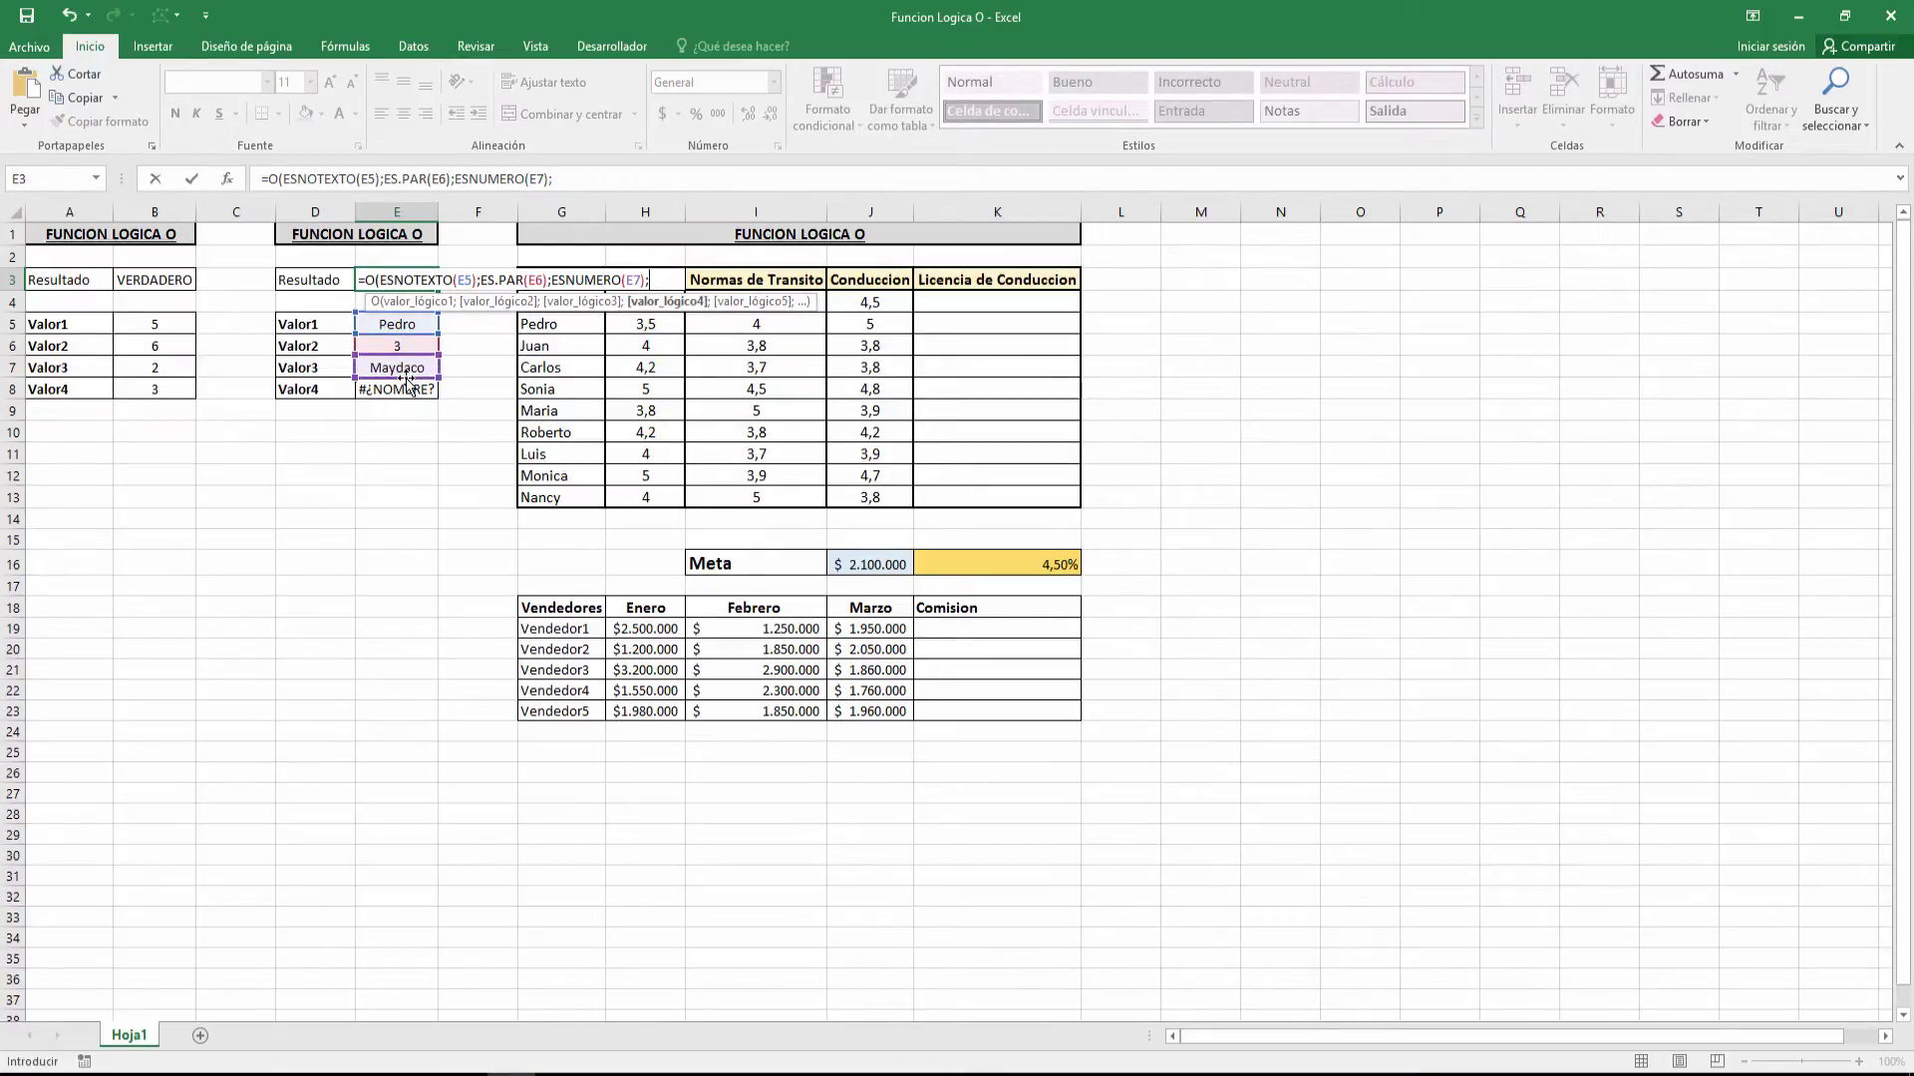
Finish the O formula in E3 with ESERR(E8) as the fourth condition and review the entered formula.
text(ESERR()
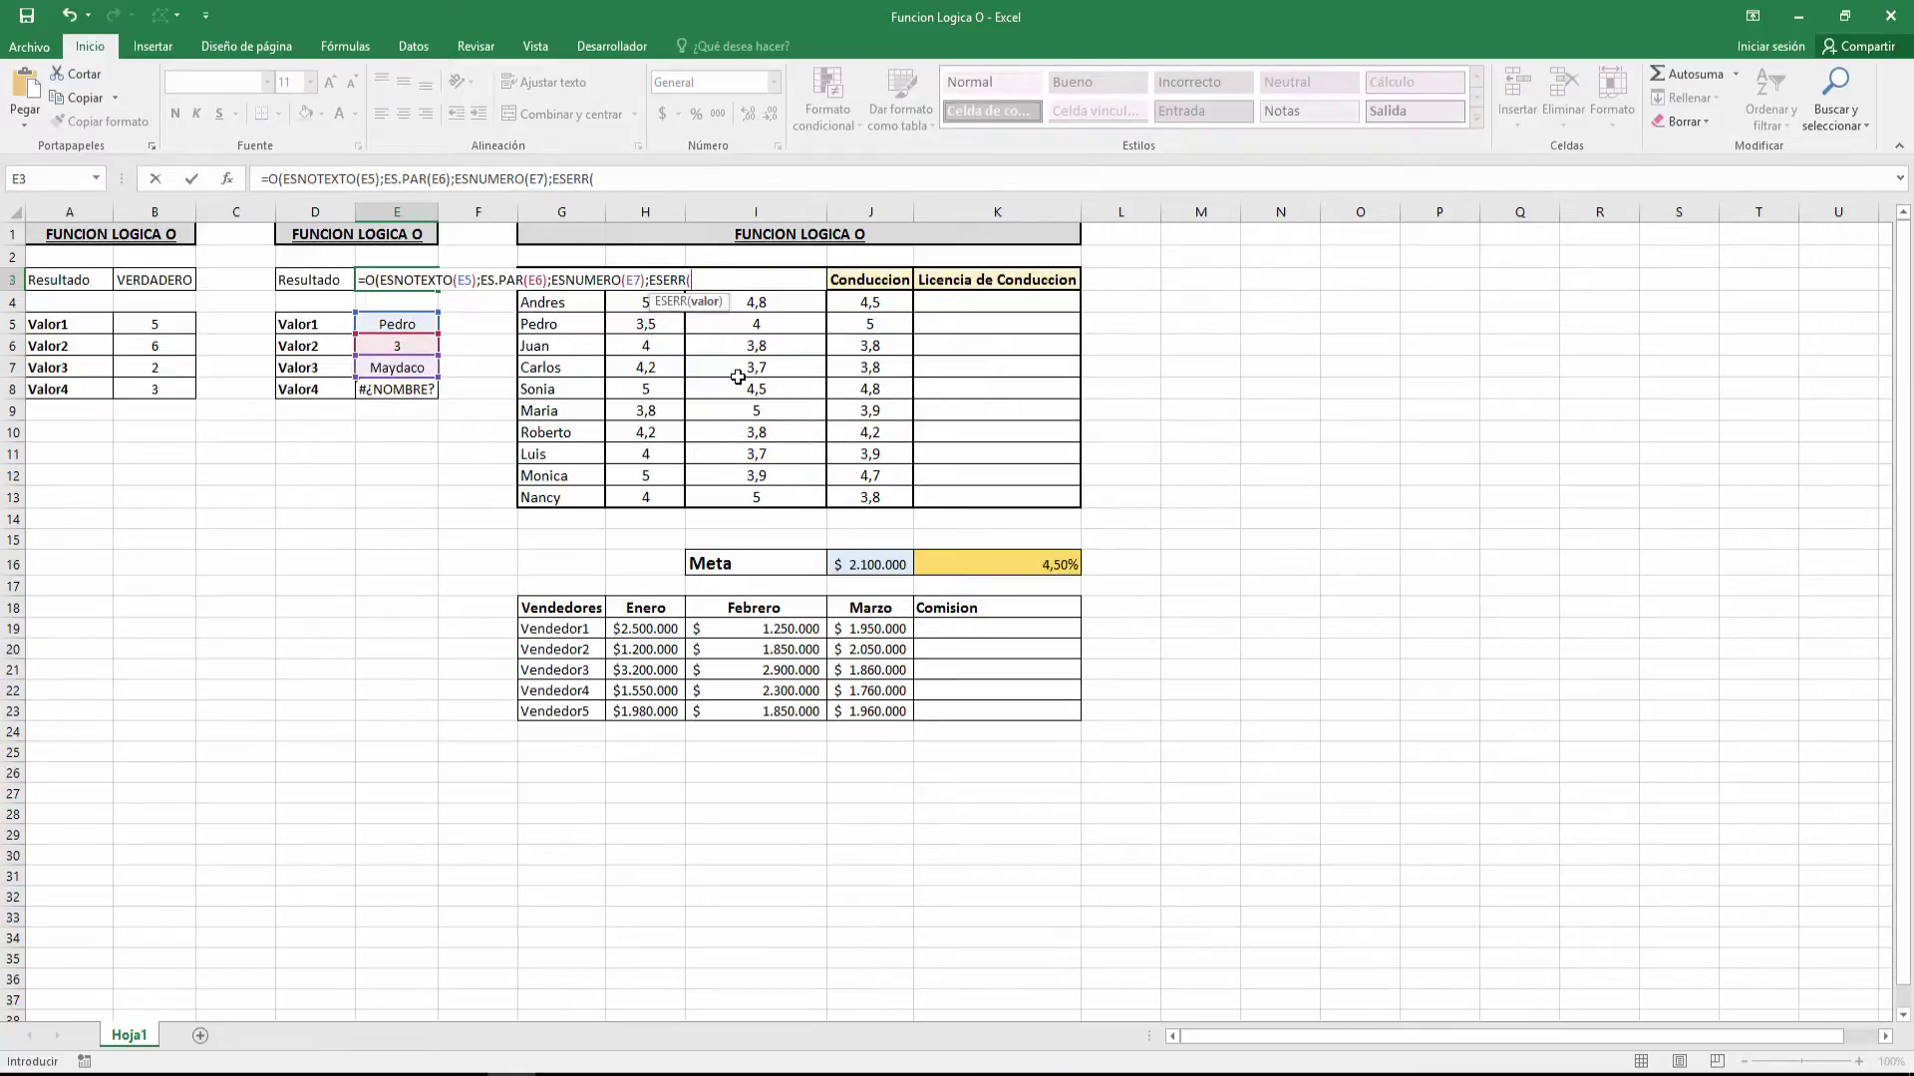
click(425, 392)
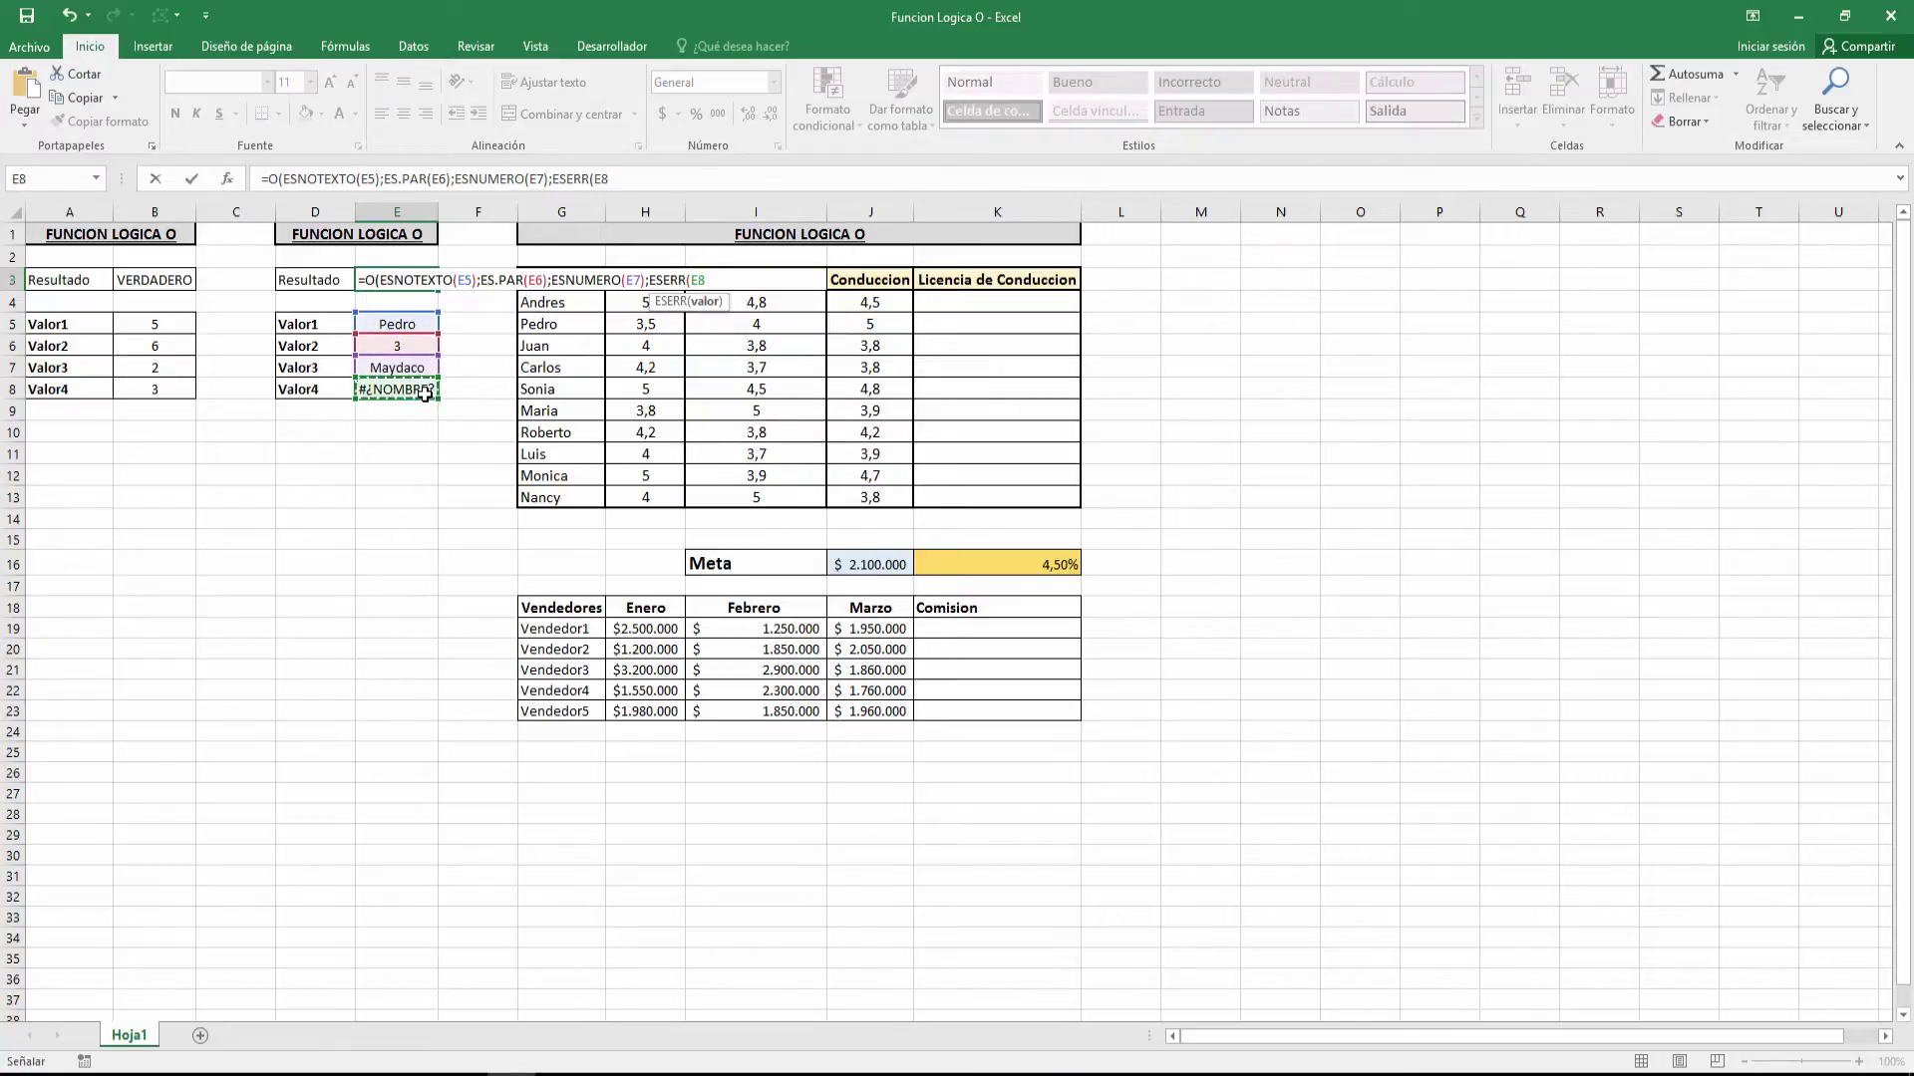
text())
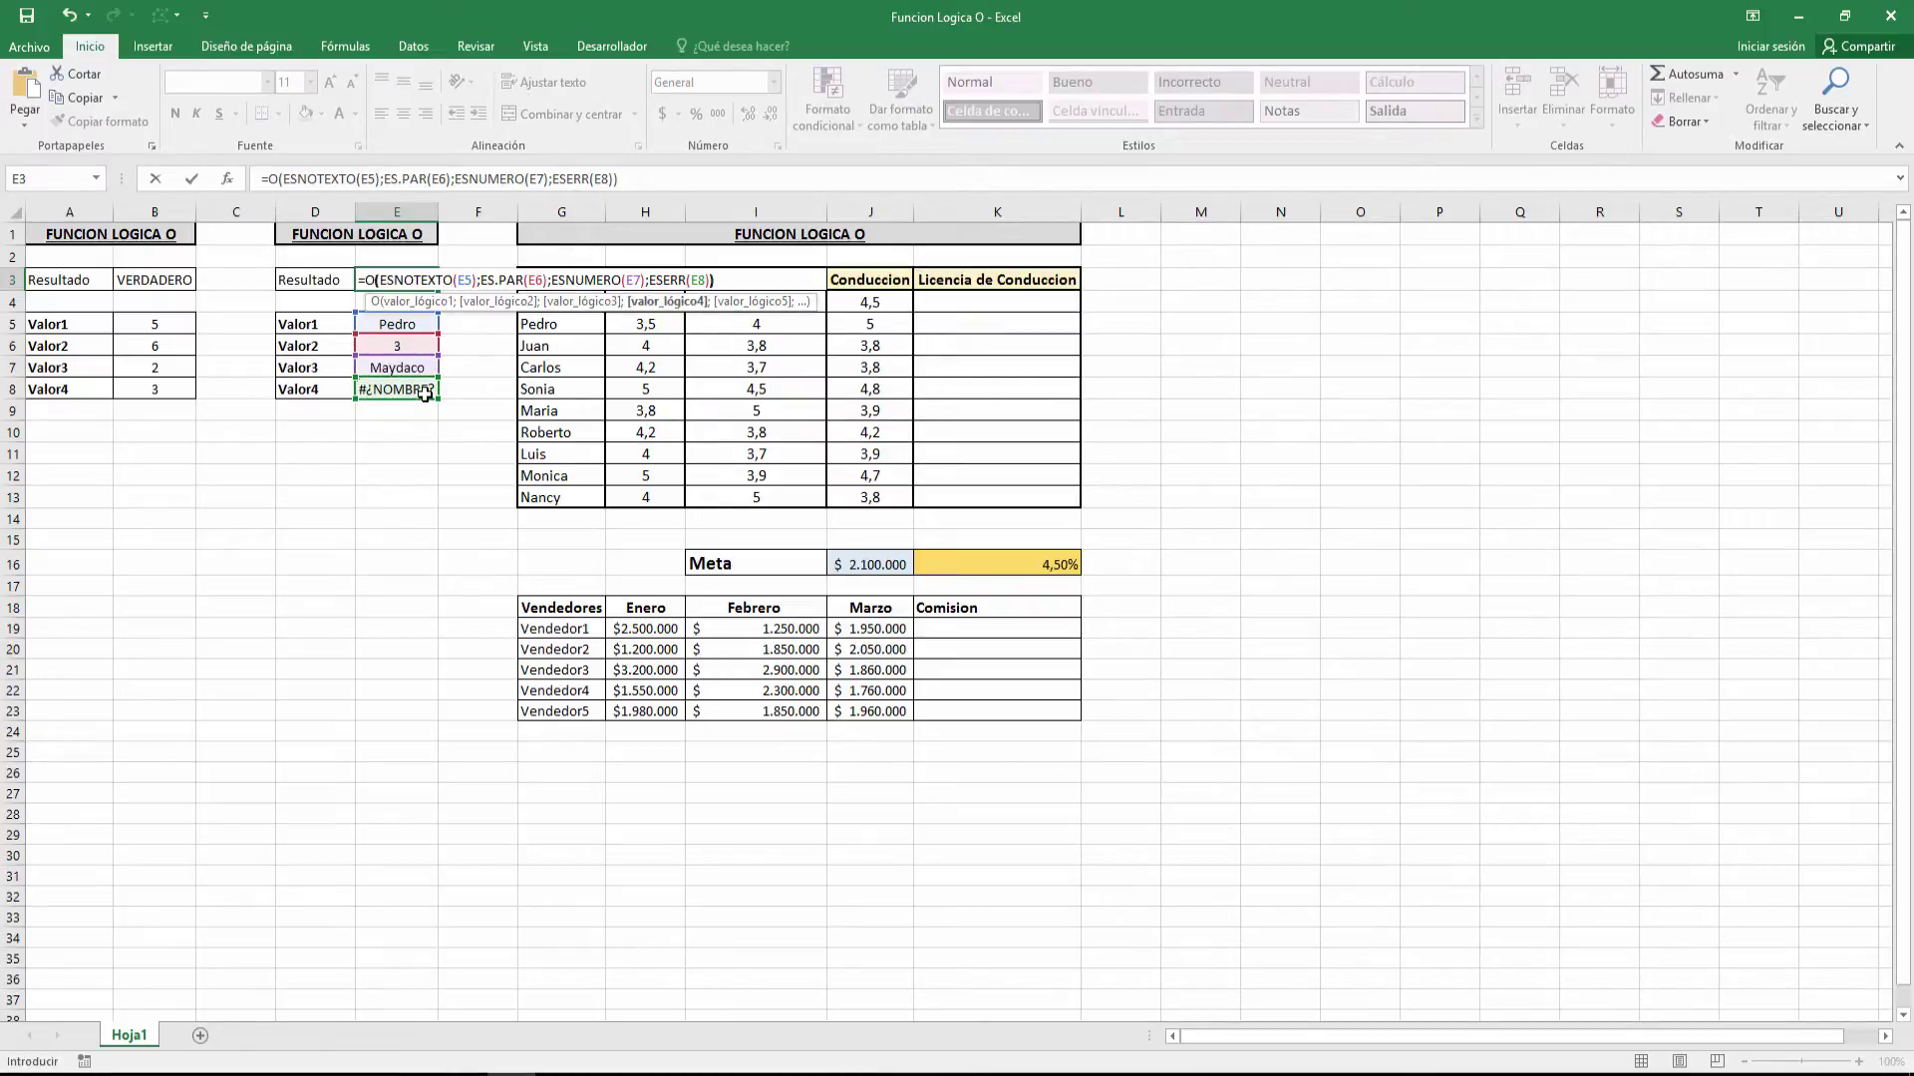
key(Return)
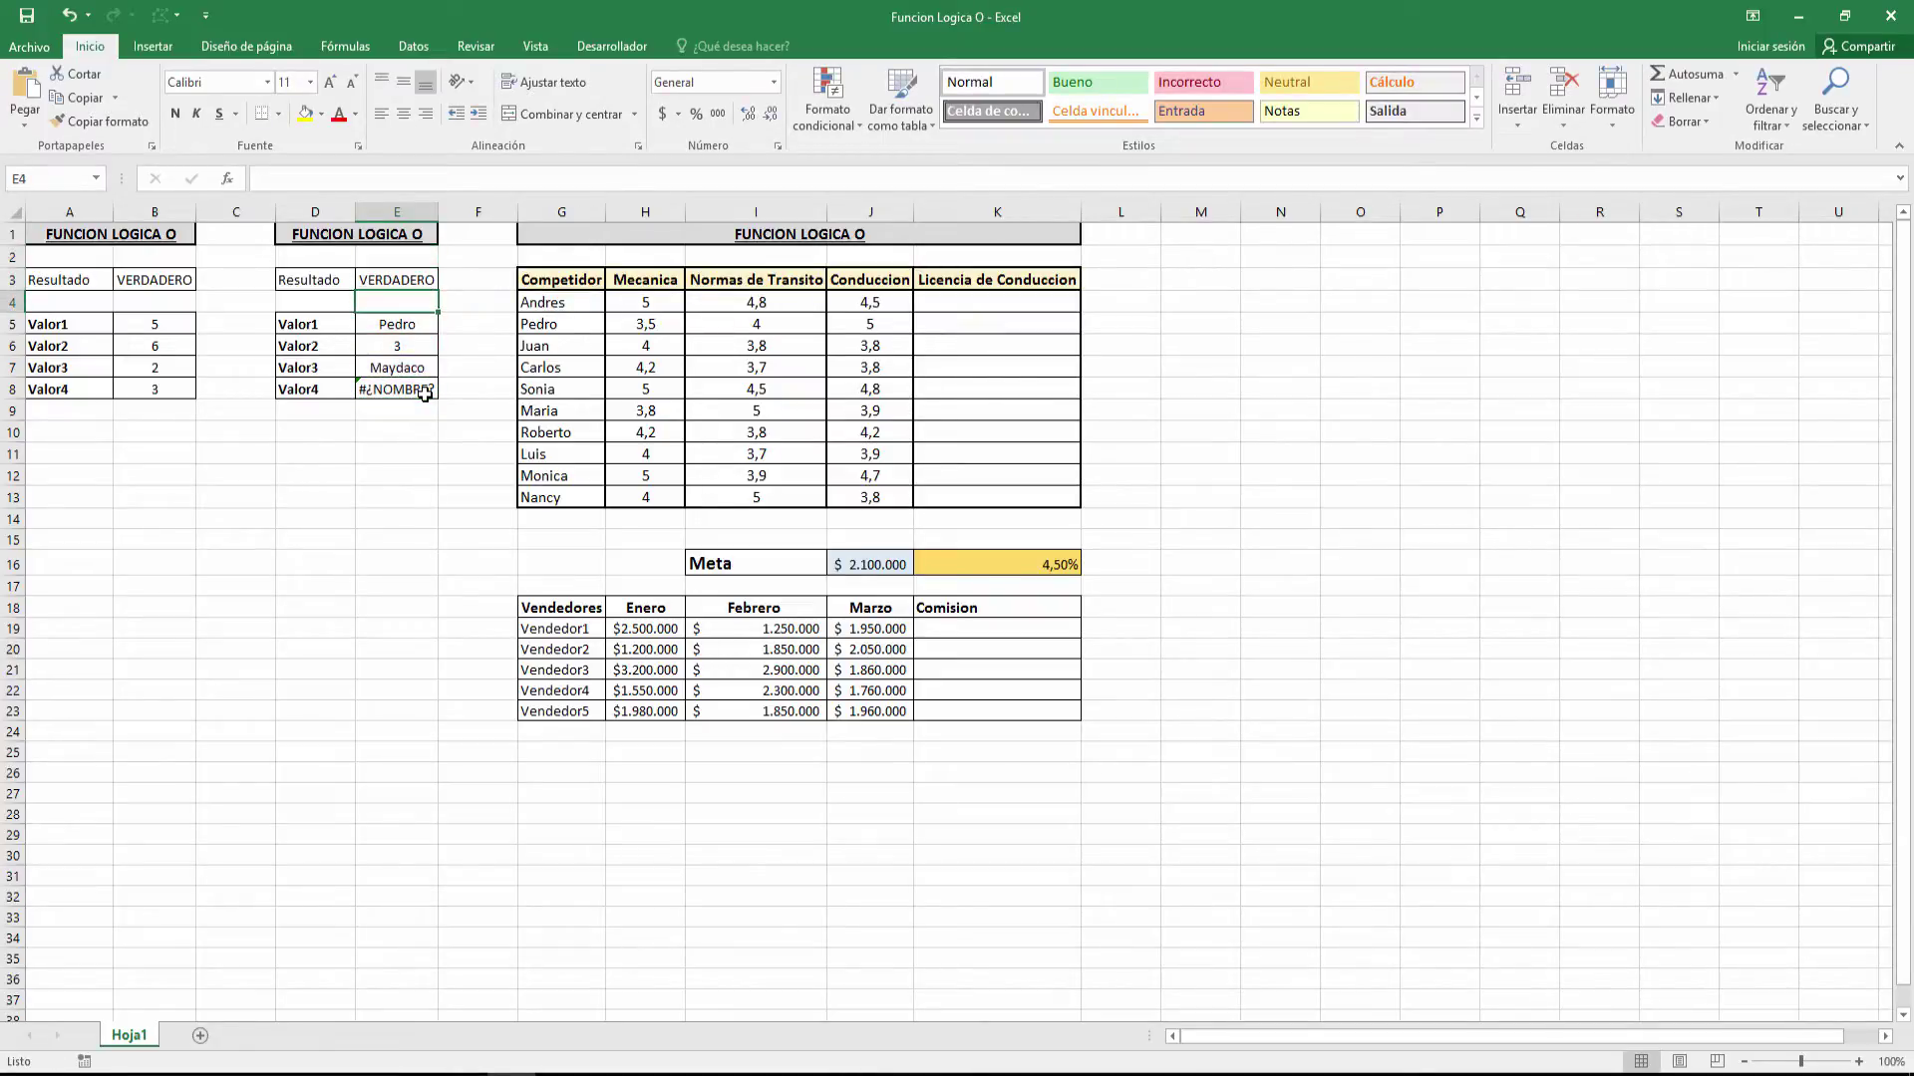
key(Up)
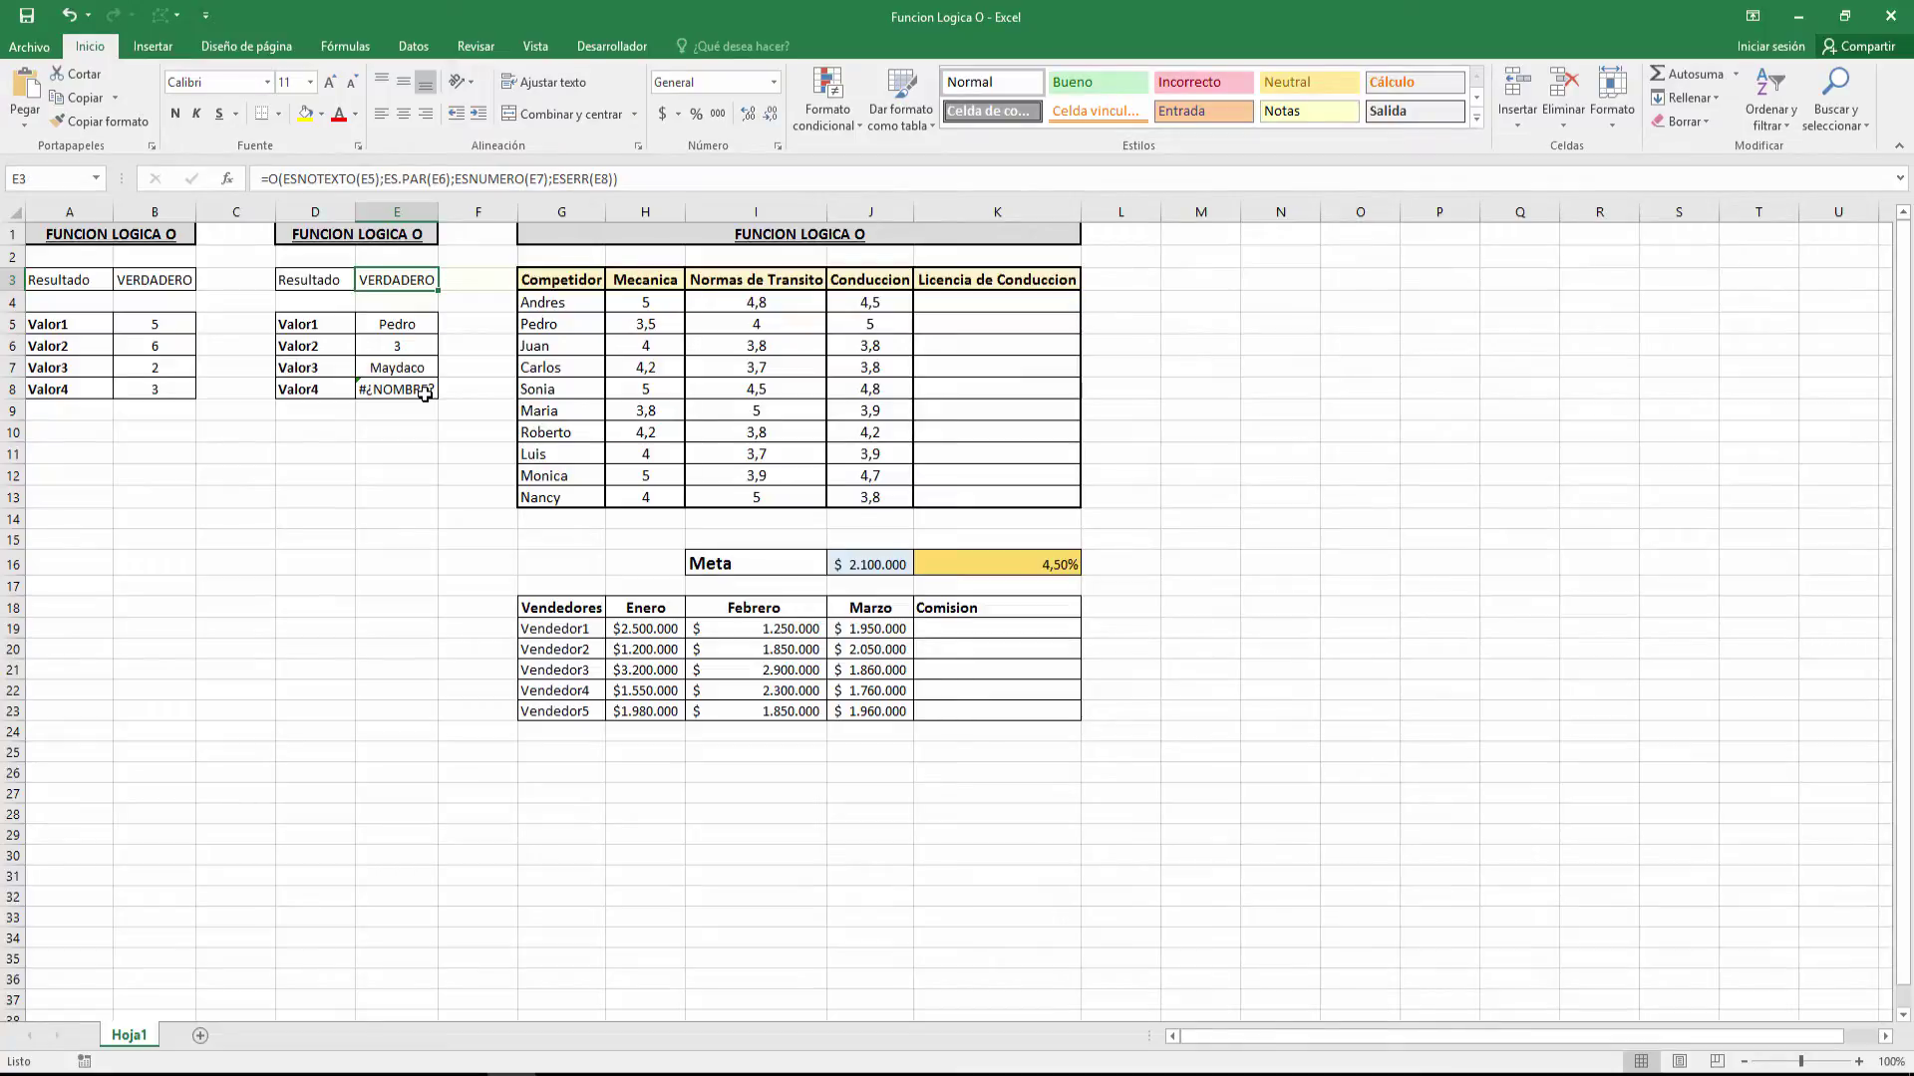
key(F2)
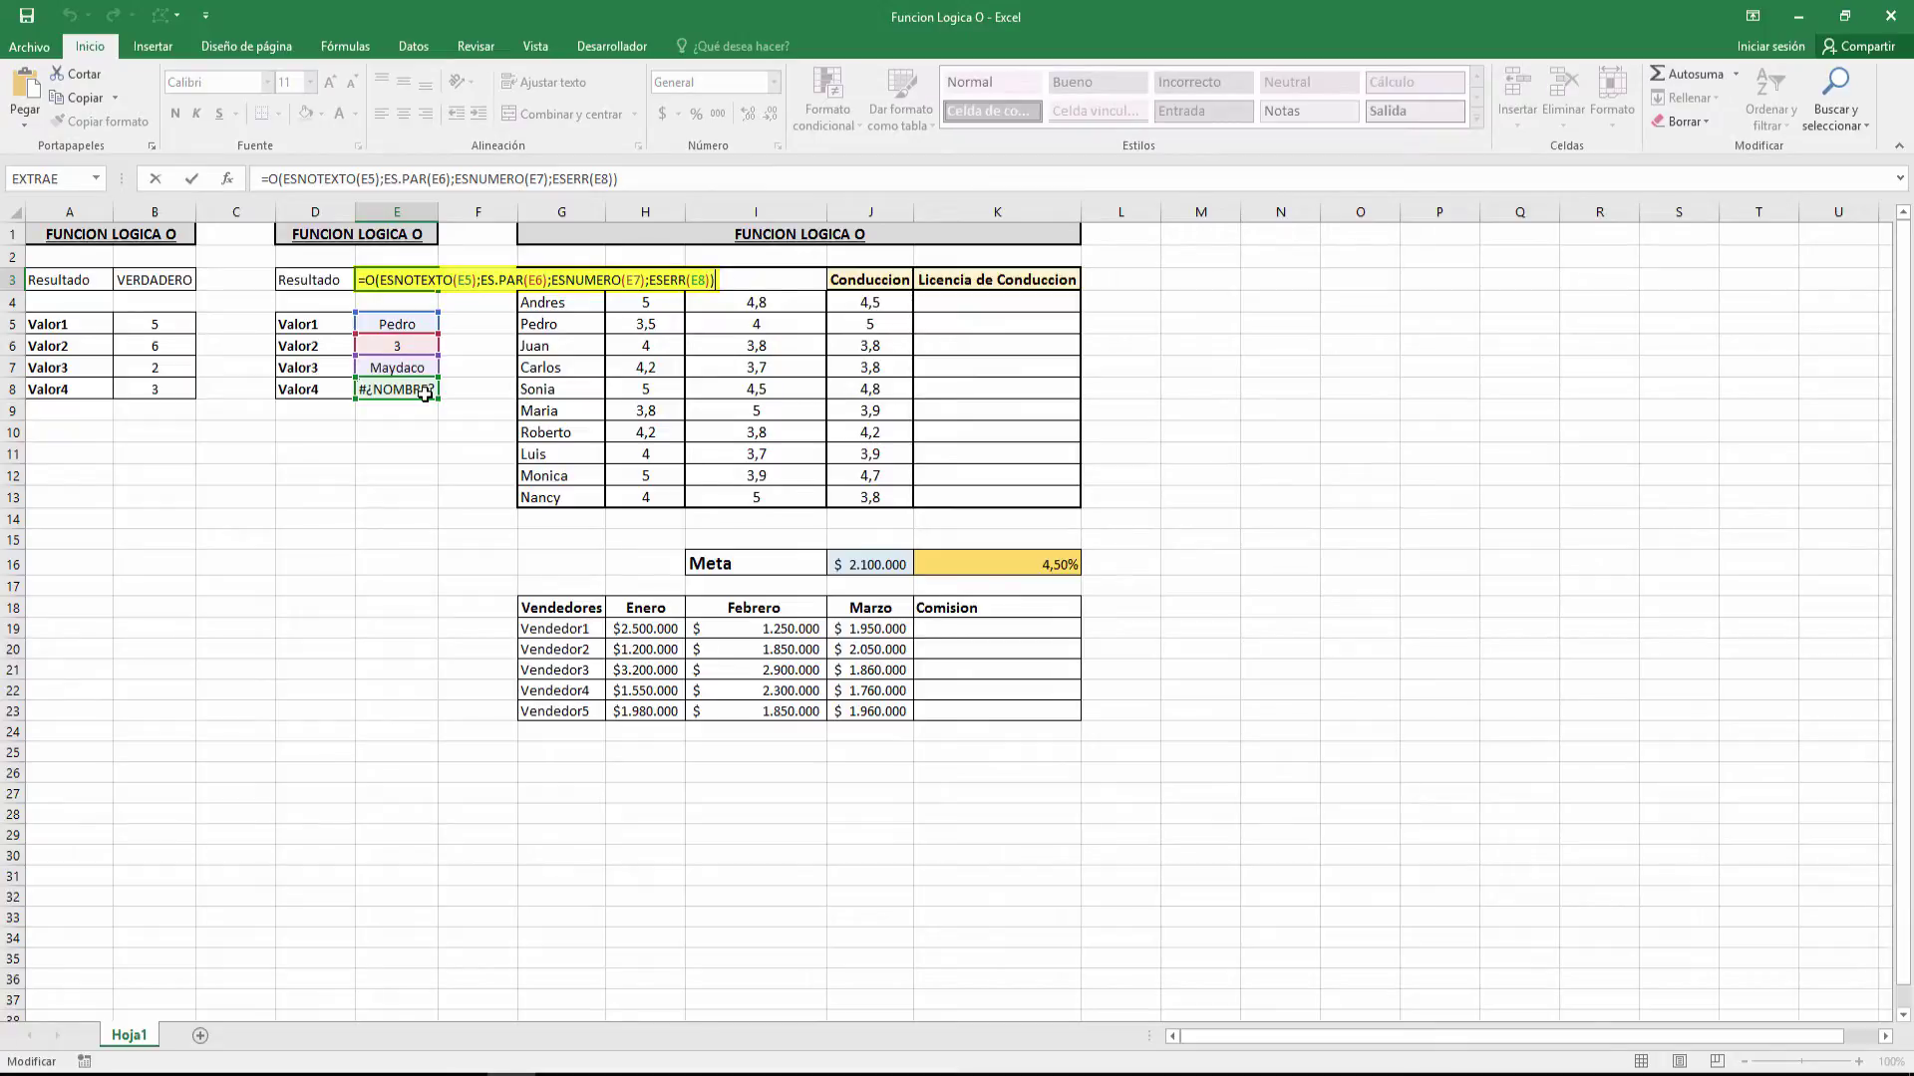
key(ctrl+Return)
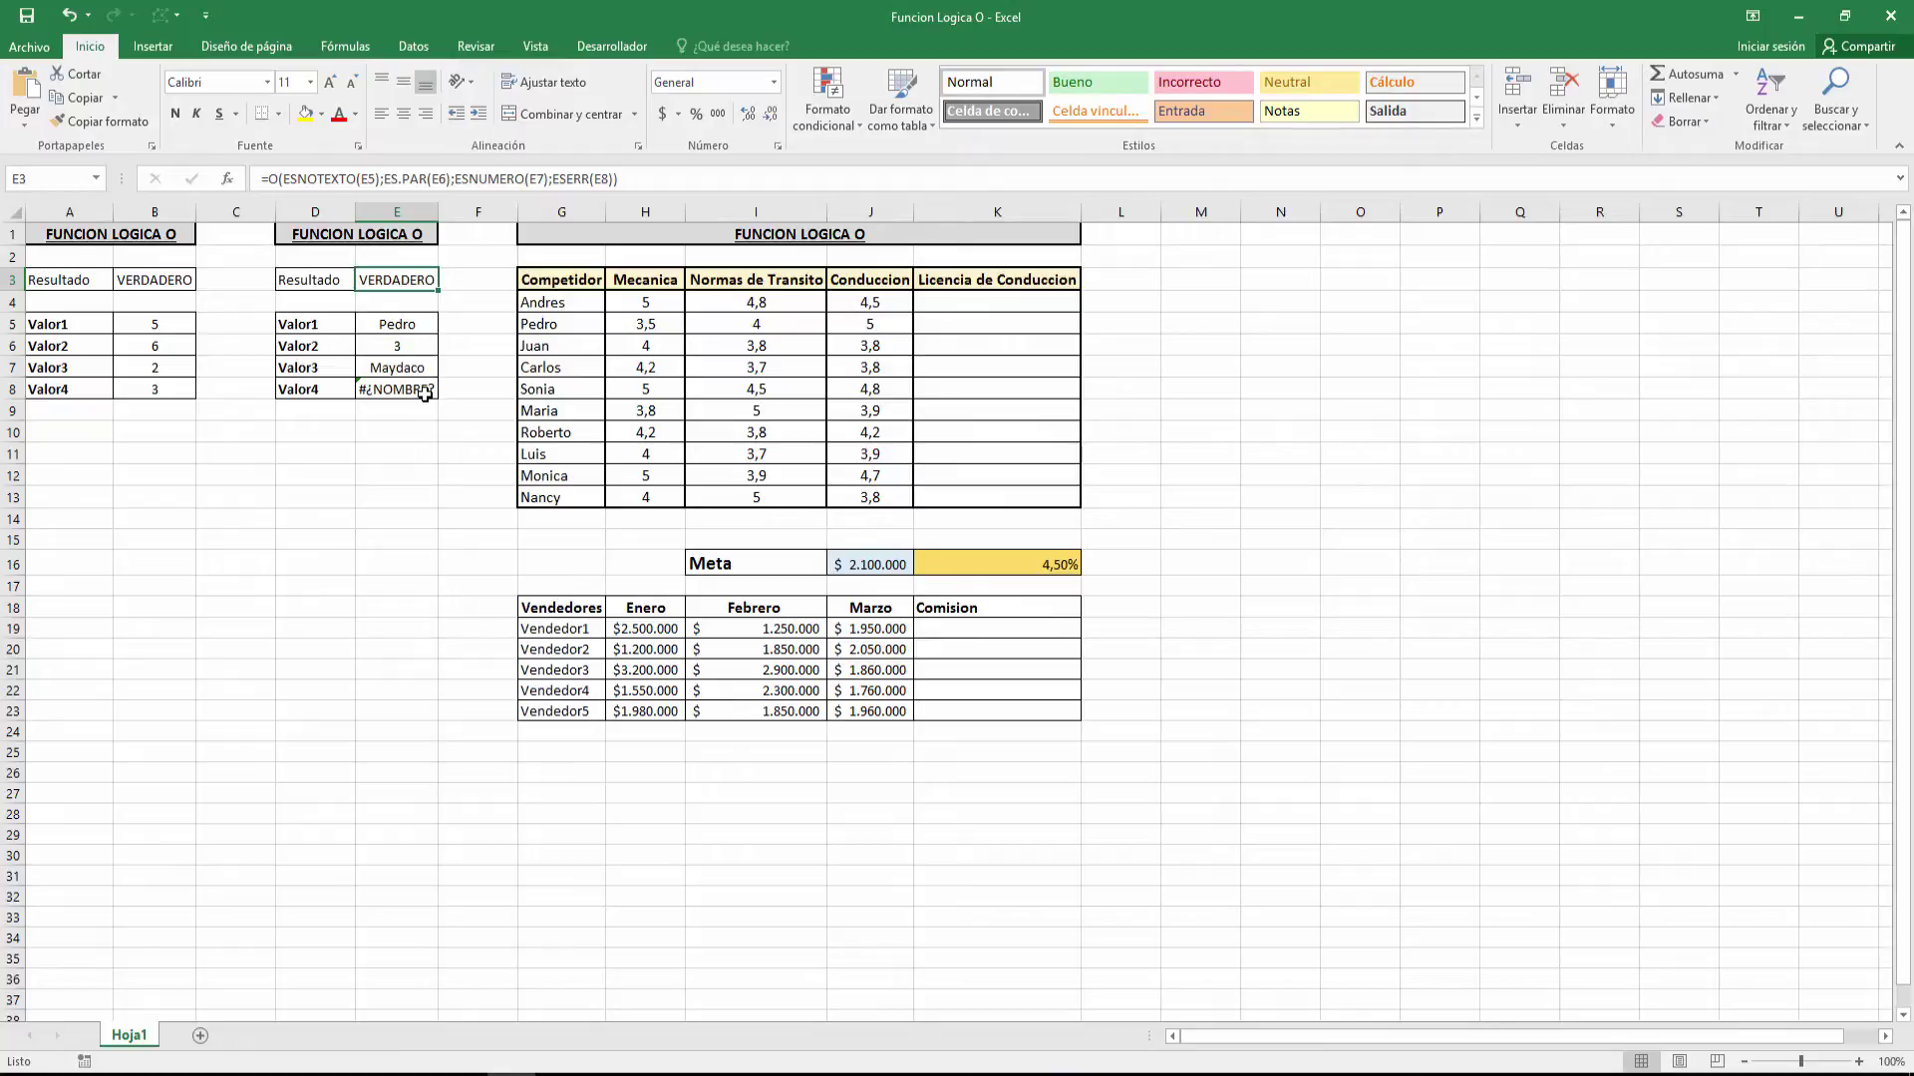
Start the Licencia de Conduccion formula in K4 by nesting O and Y inside SI: =SI(O(Y(.
click(1072, 295)
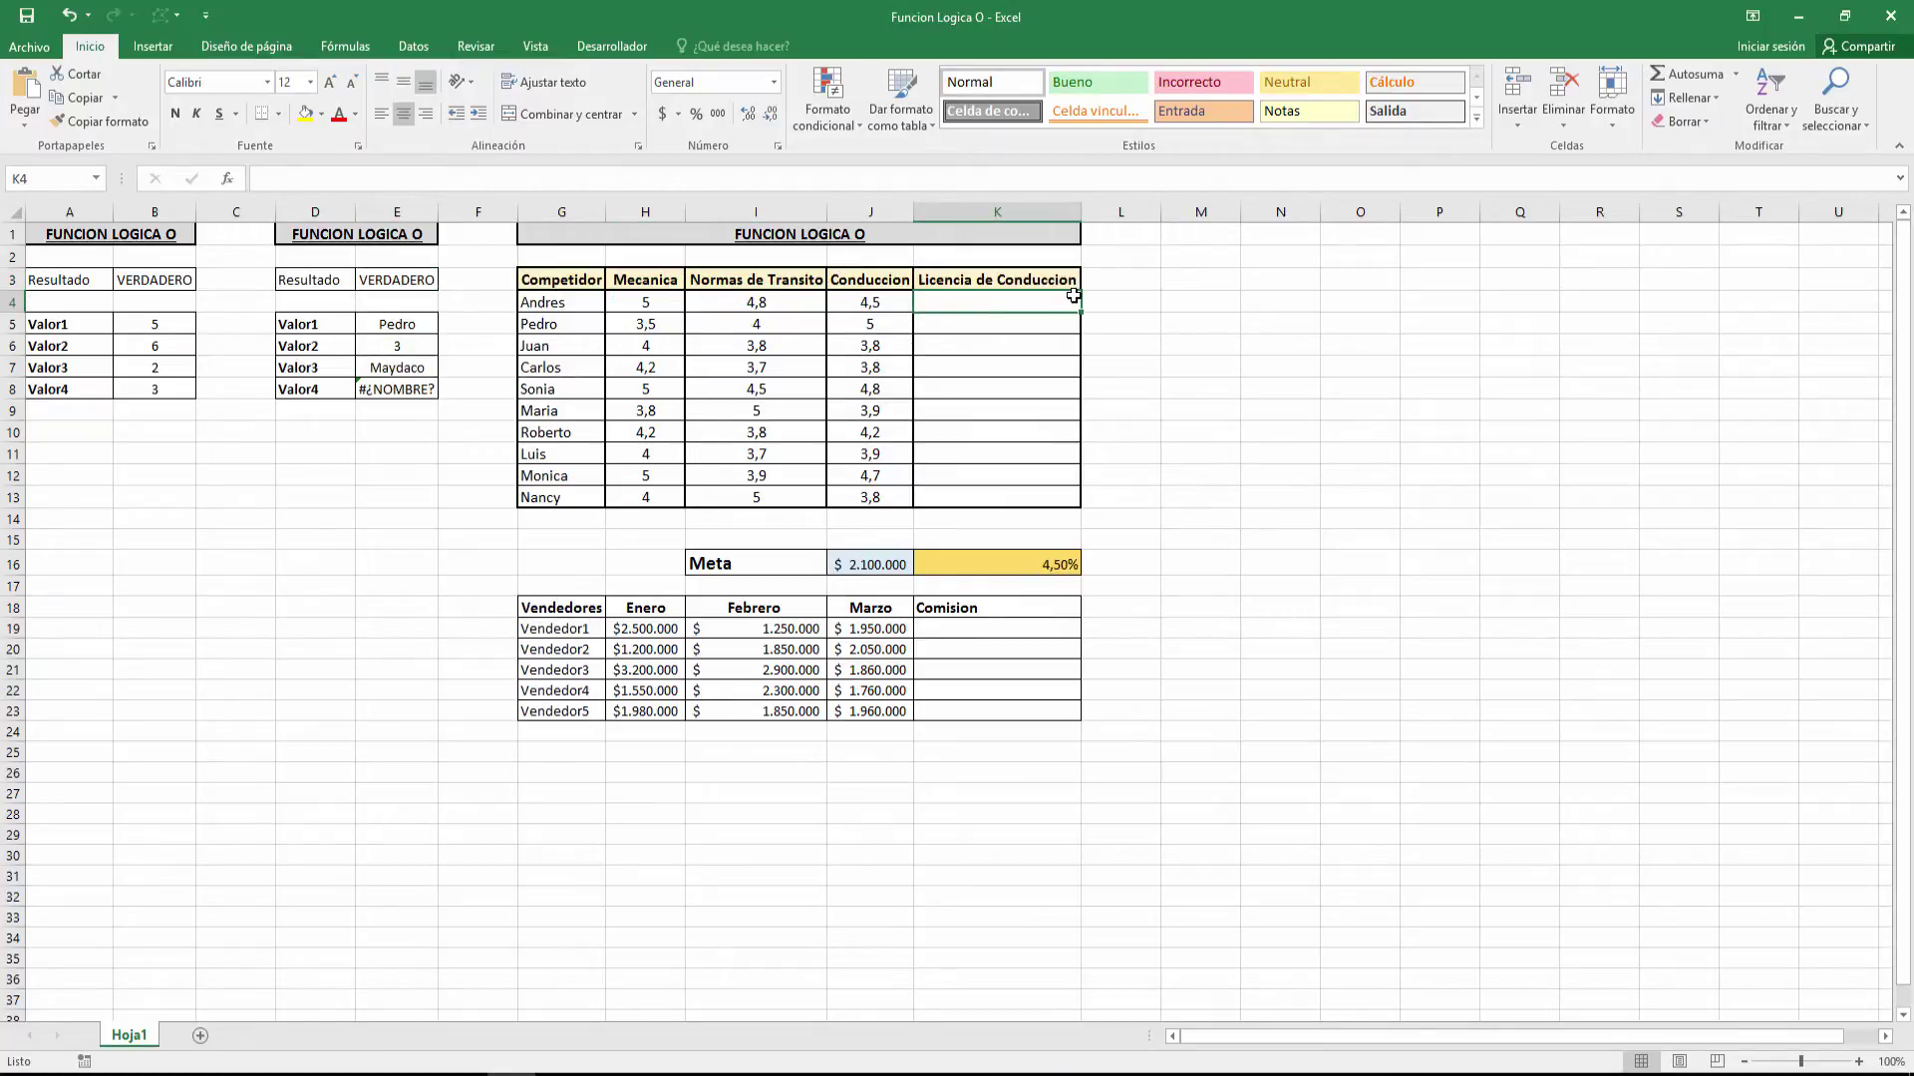
text(=)
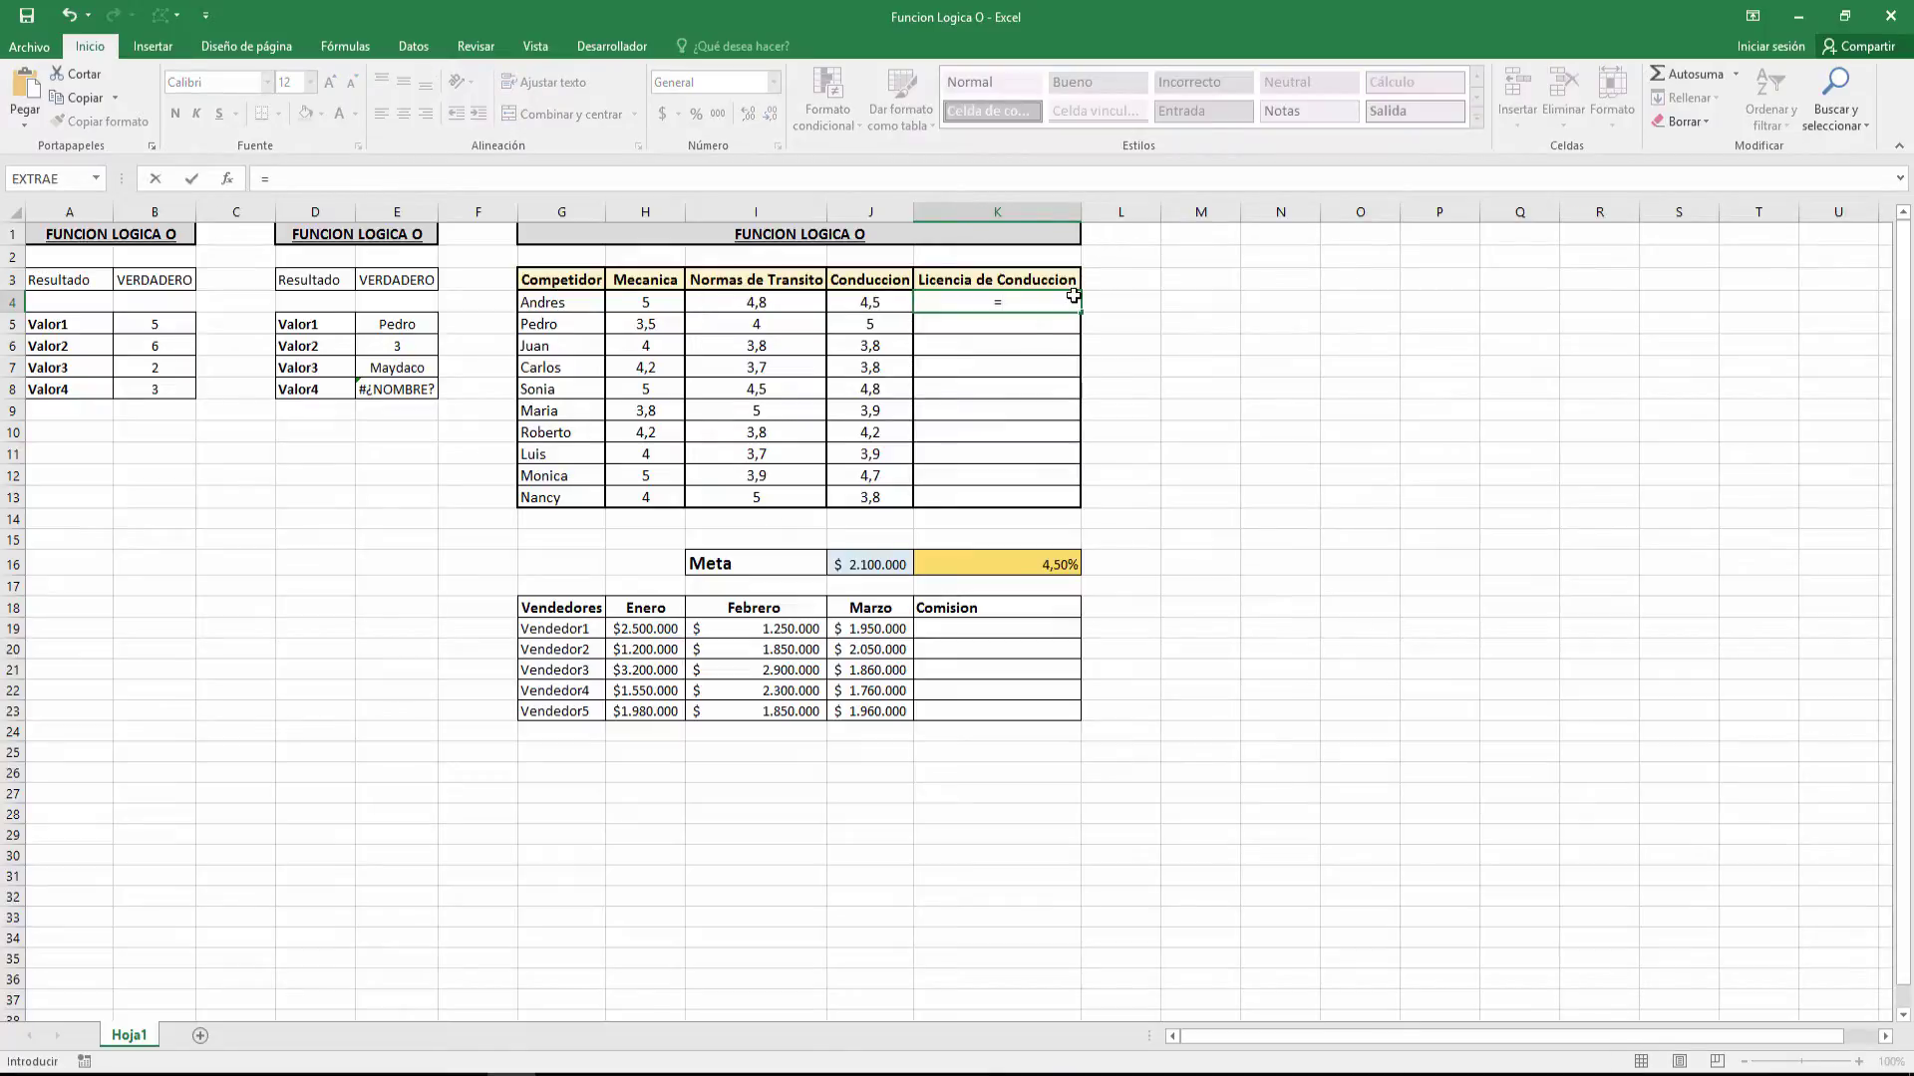
text(SI)
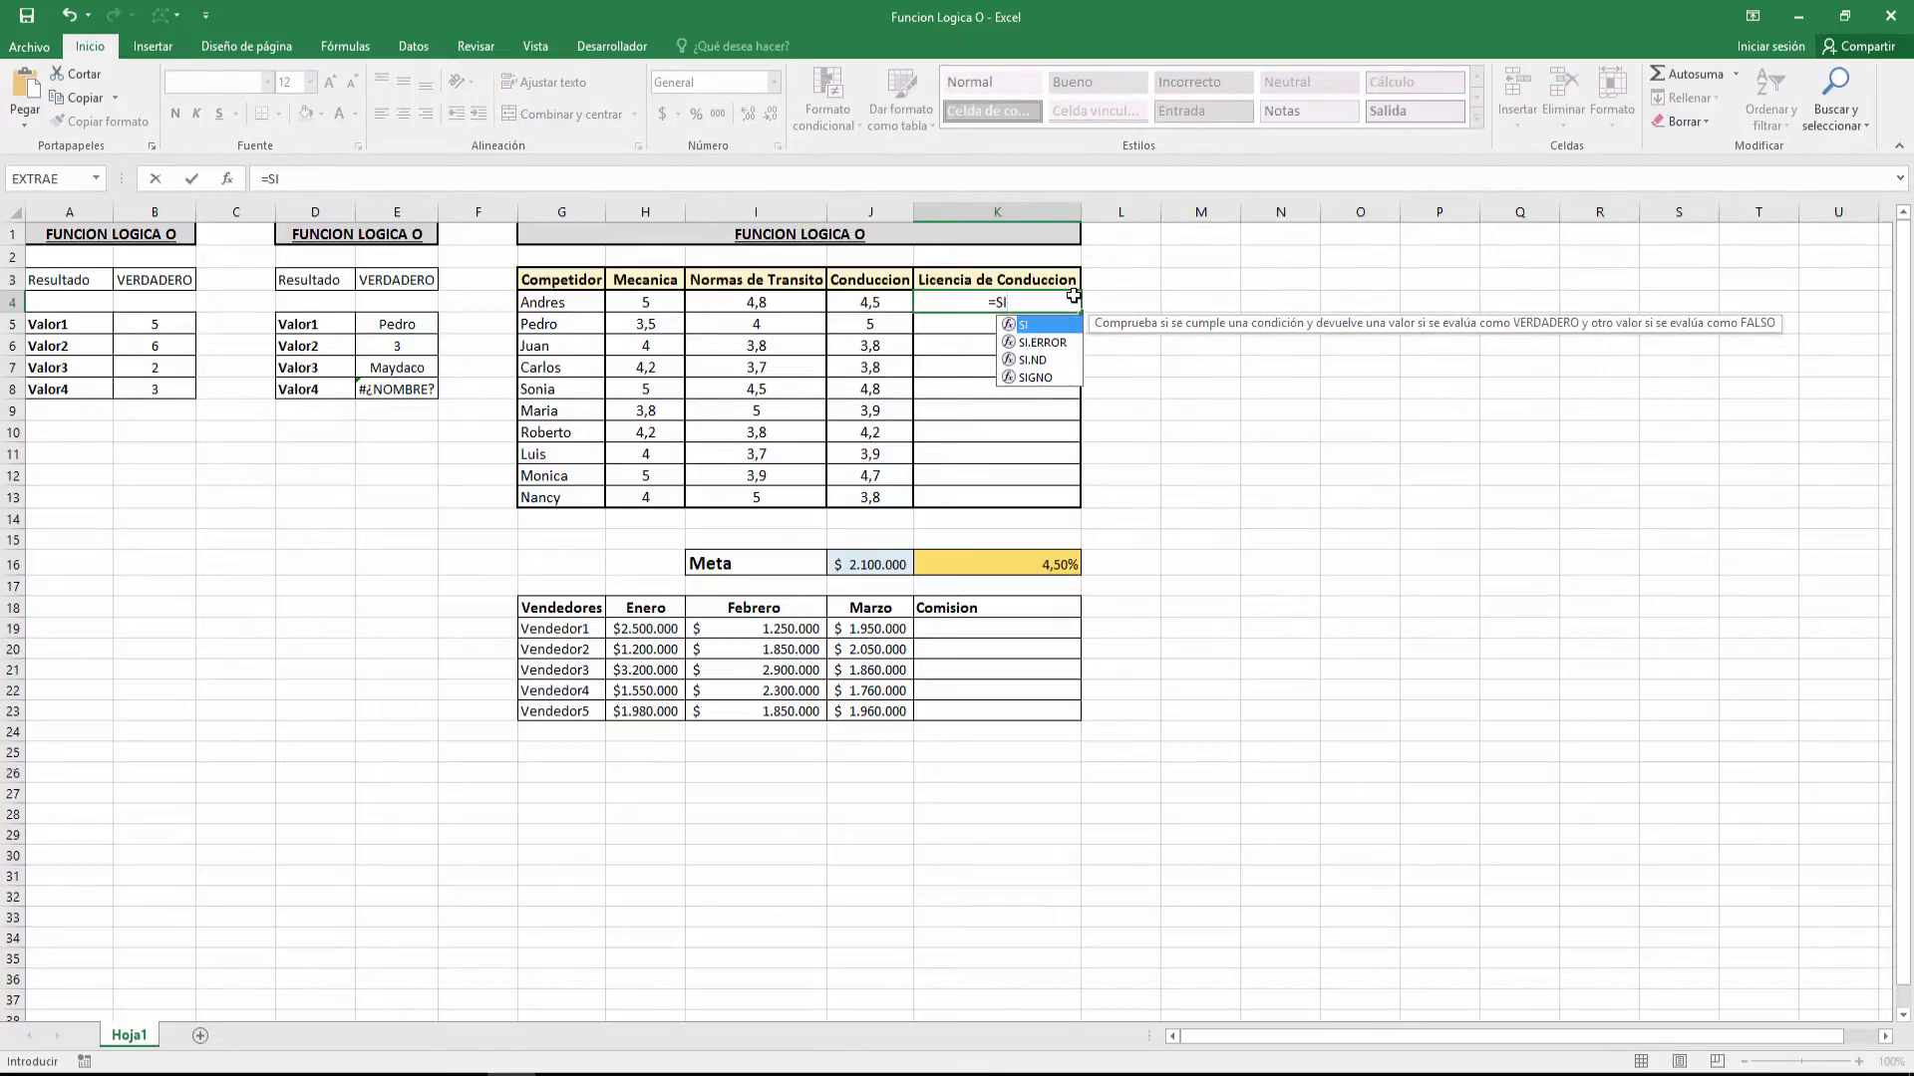
text((O)
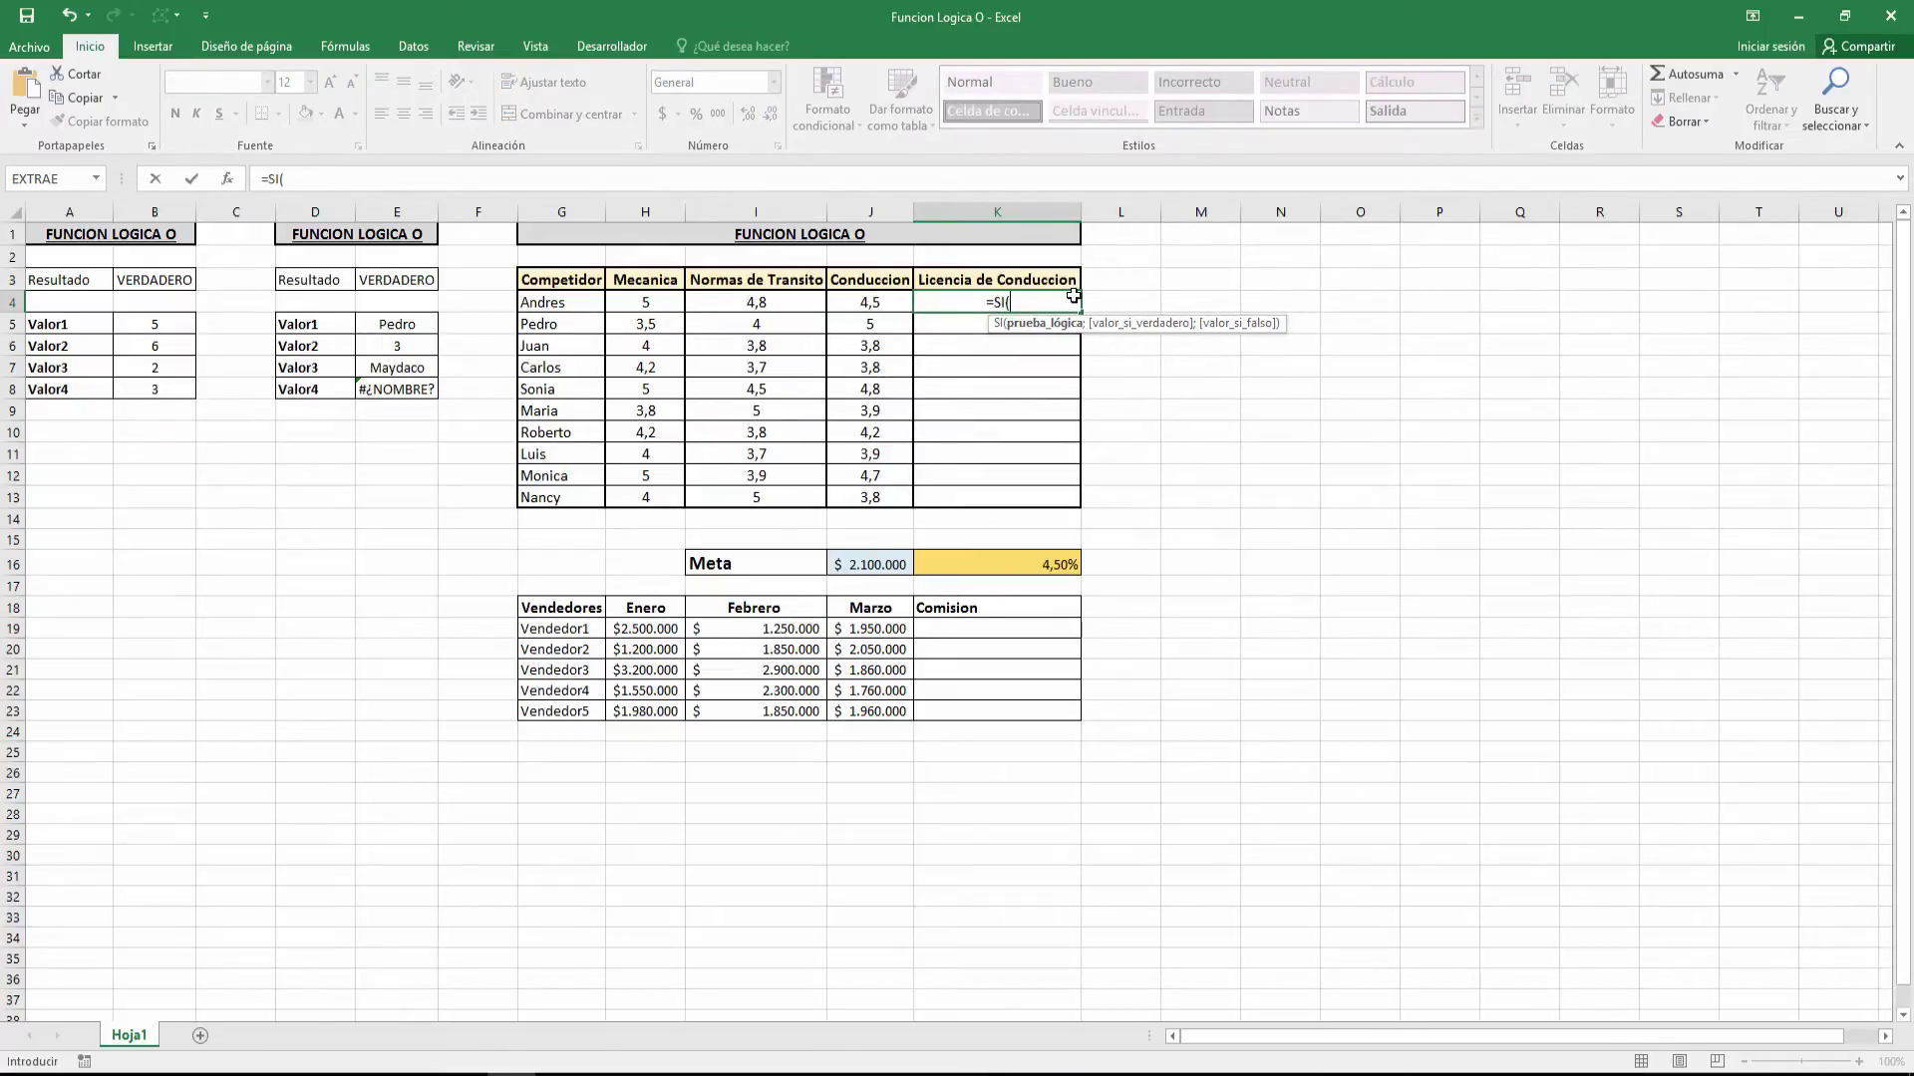
text(()
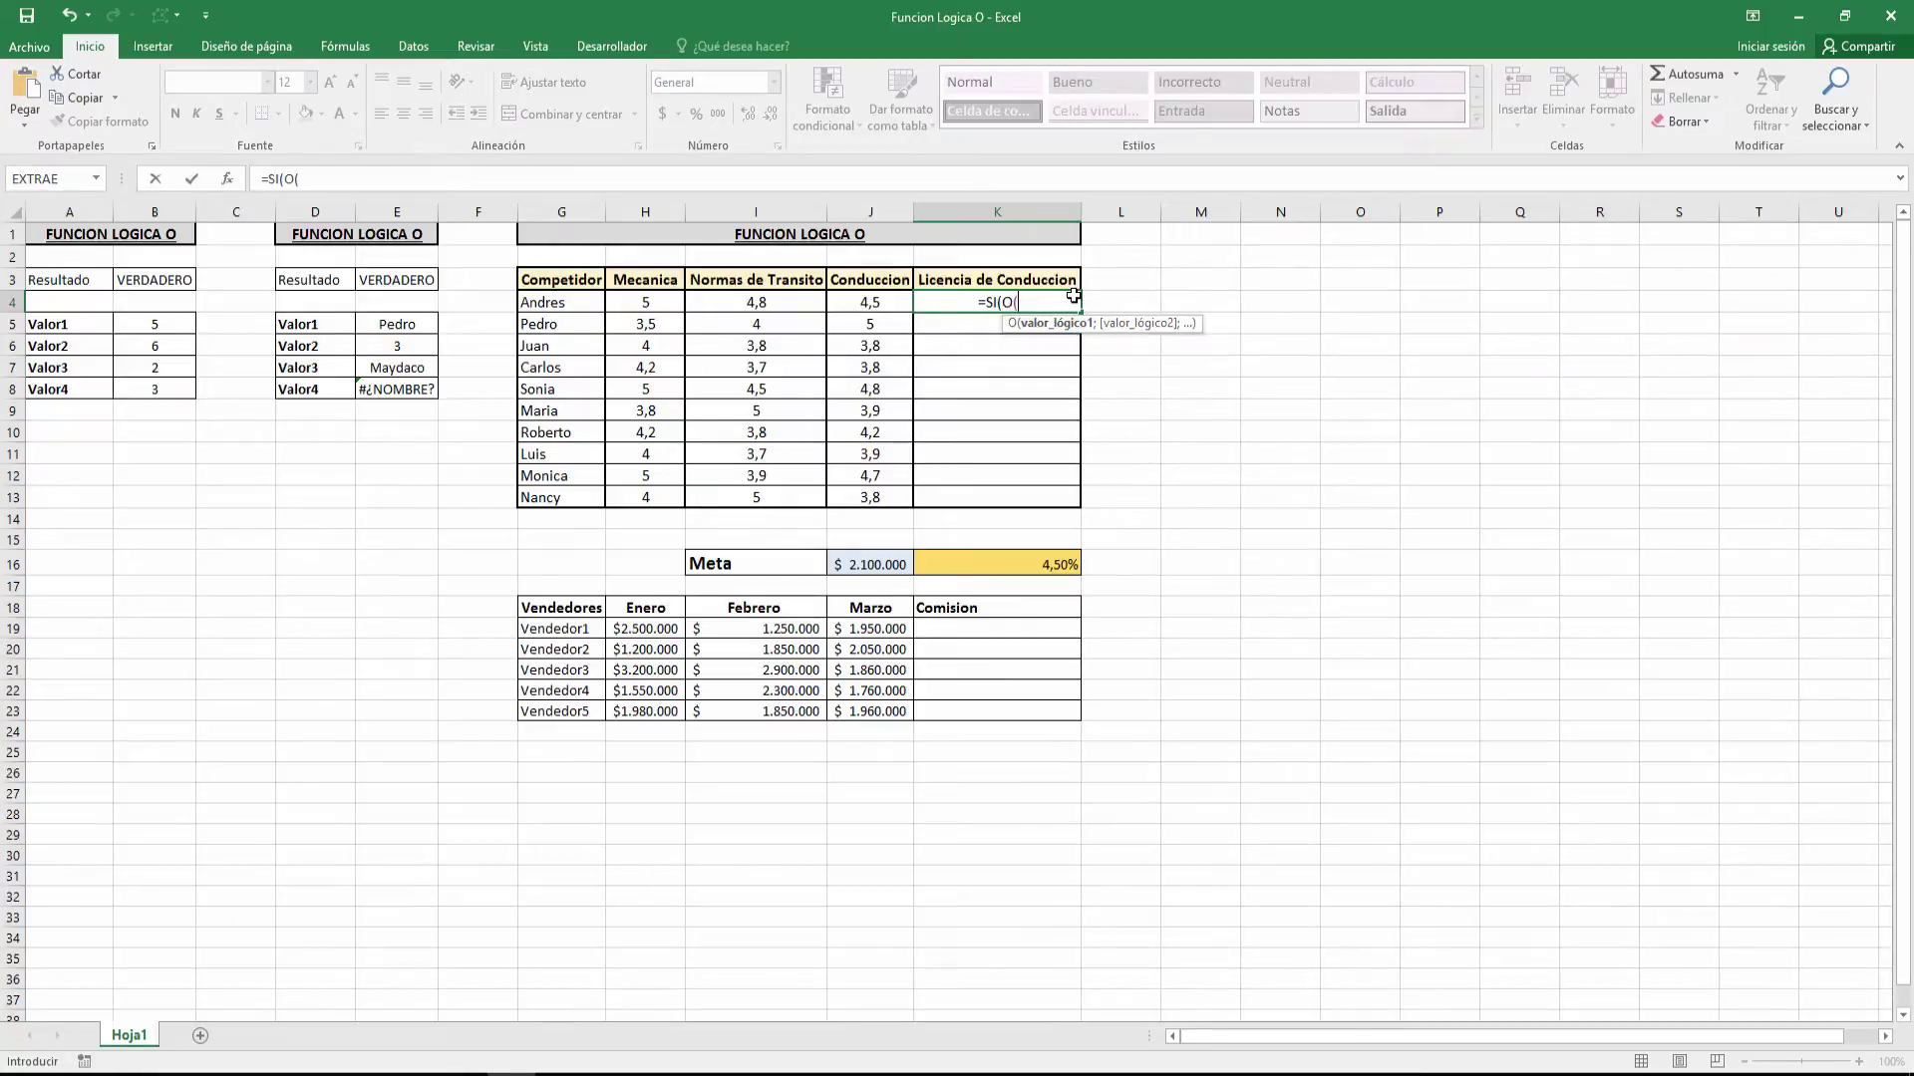
text(Y()
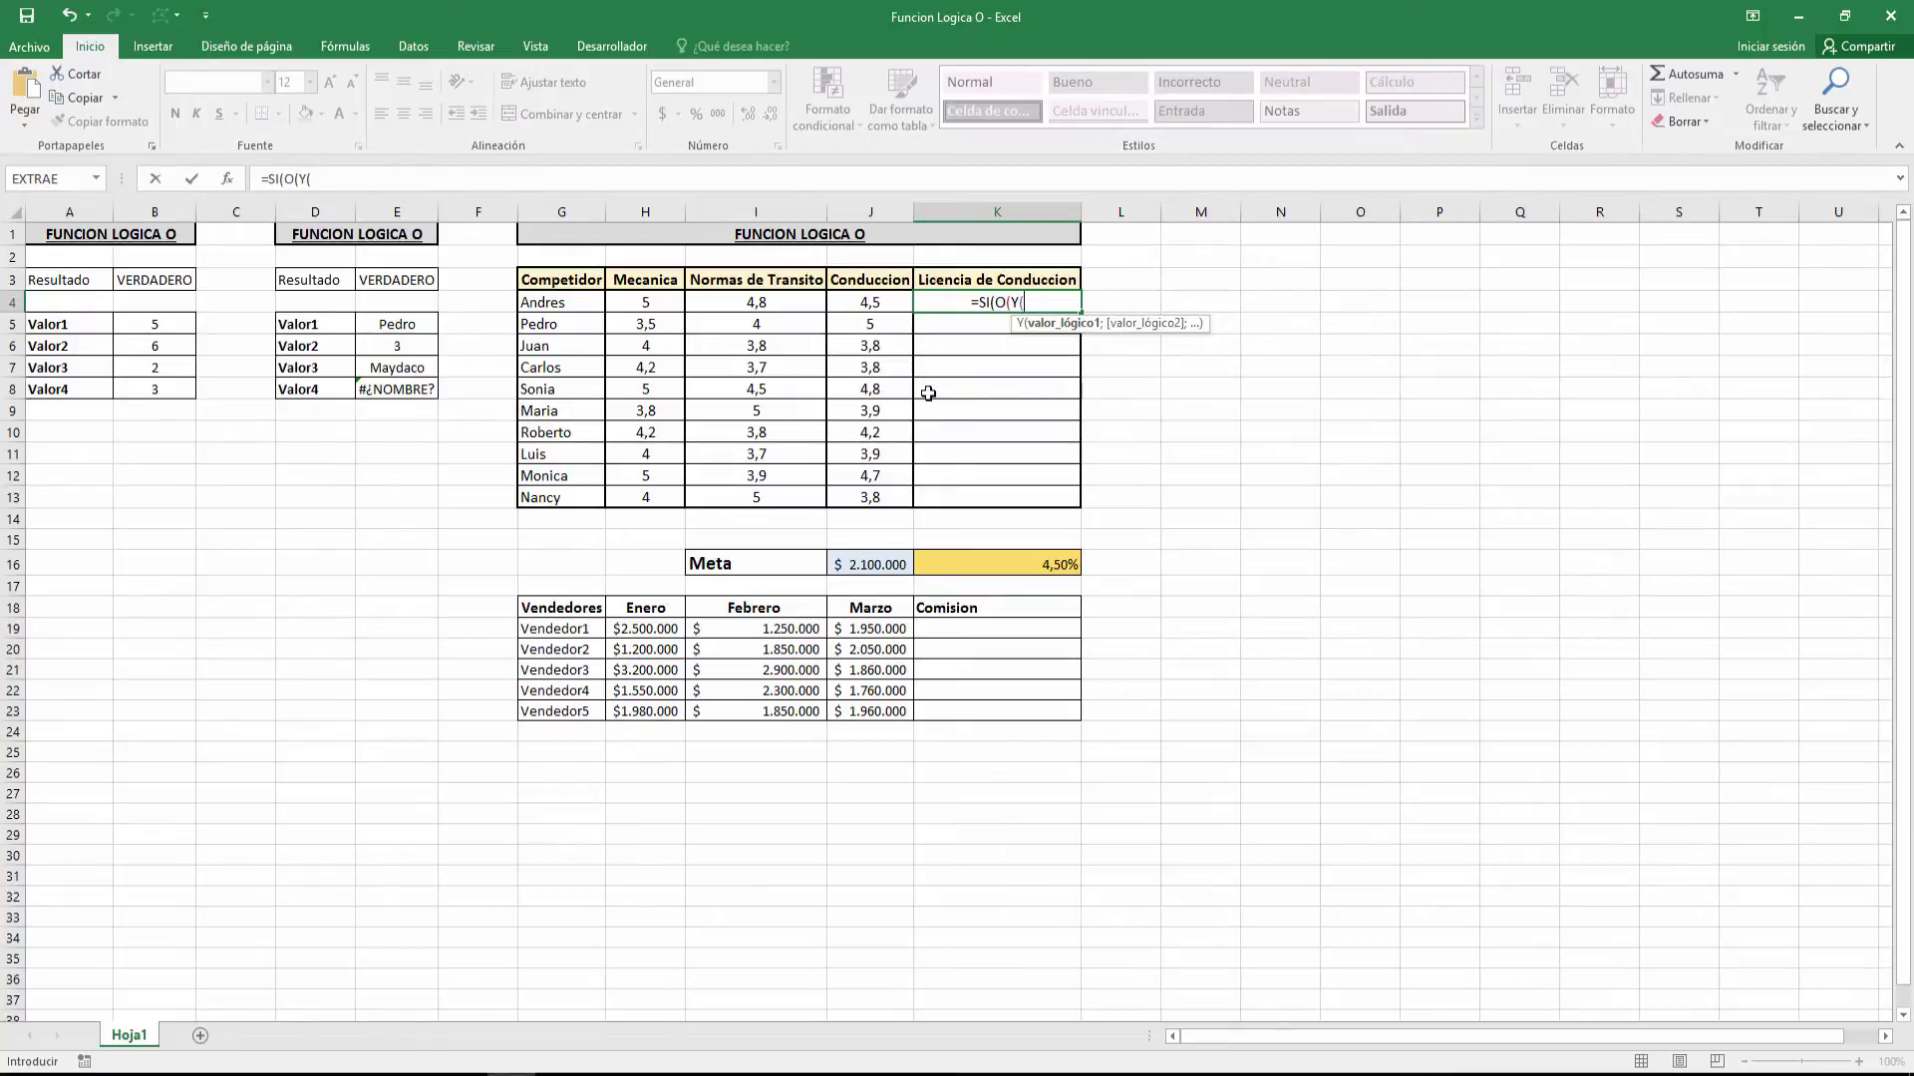
Give the nested Y function in K4 the Mecanica conditions 3>H4 and H4>5, and close it.
text(3)
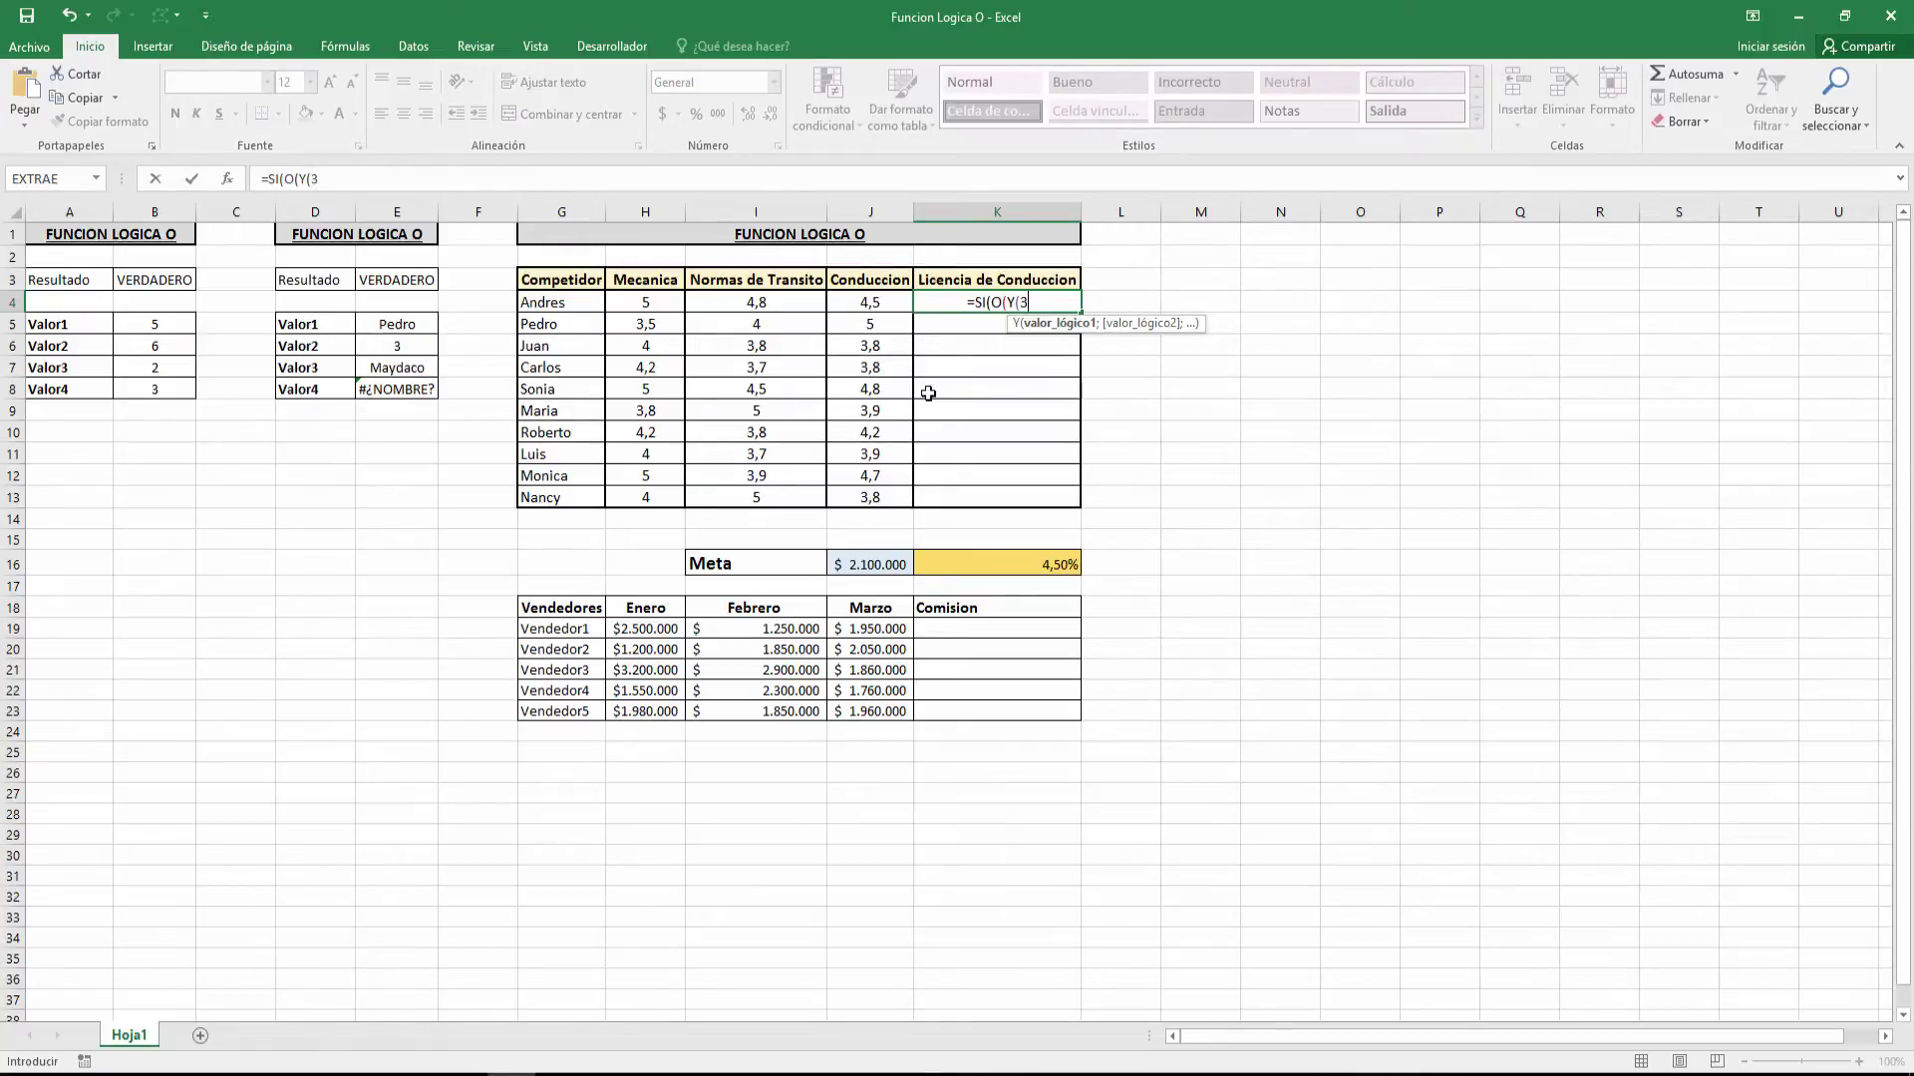
text(>)
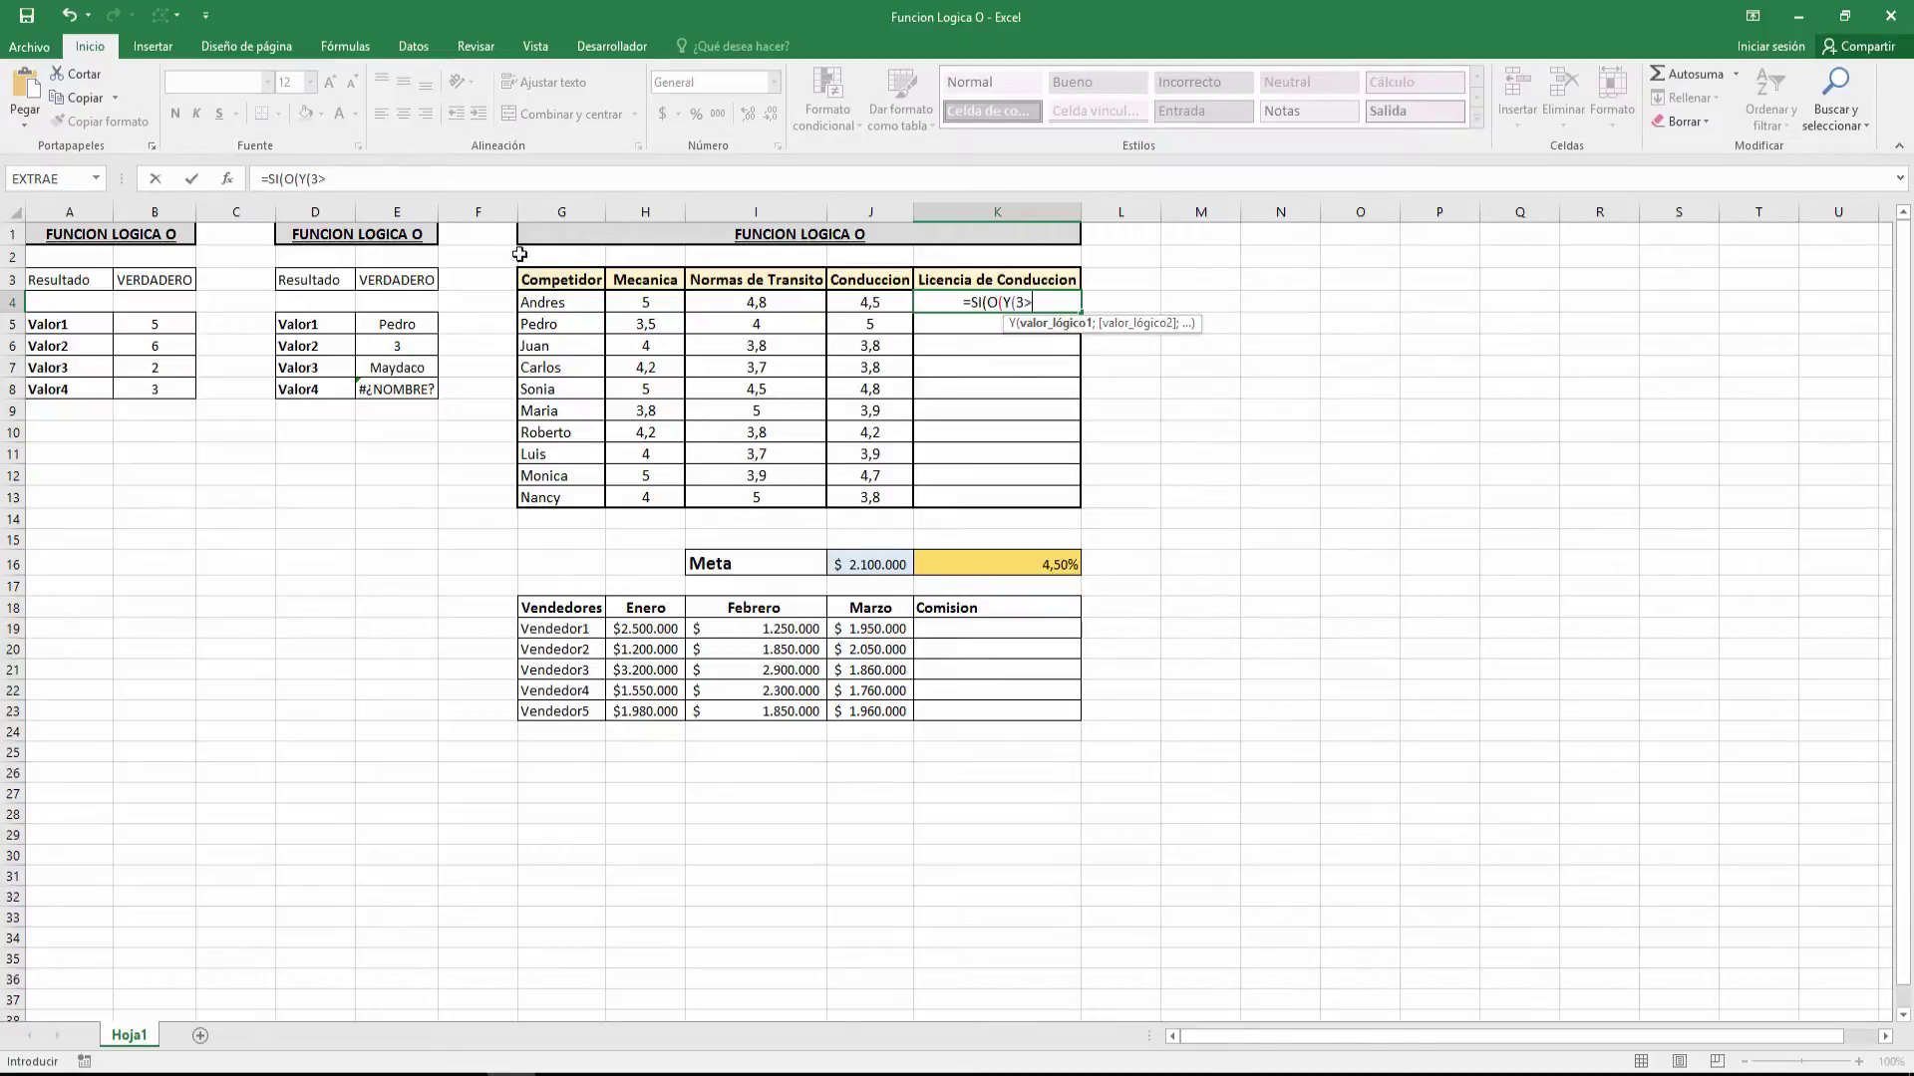
click(623, 303)
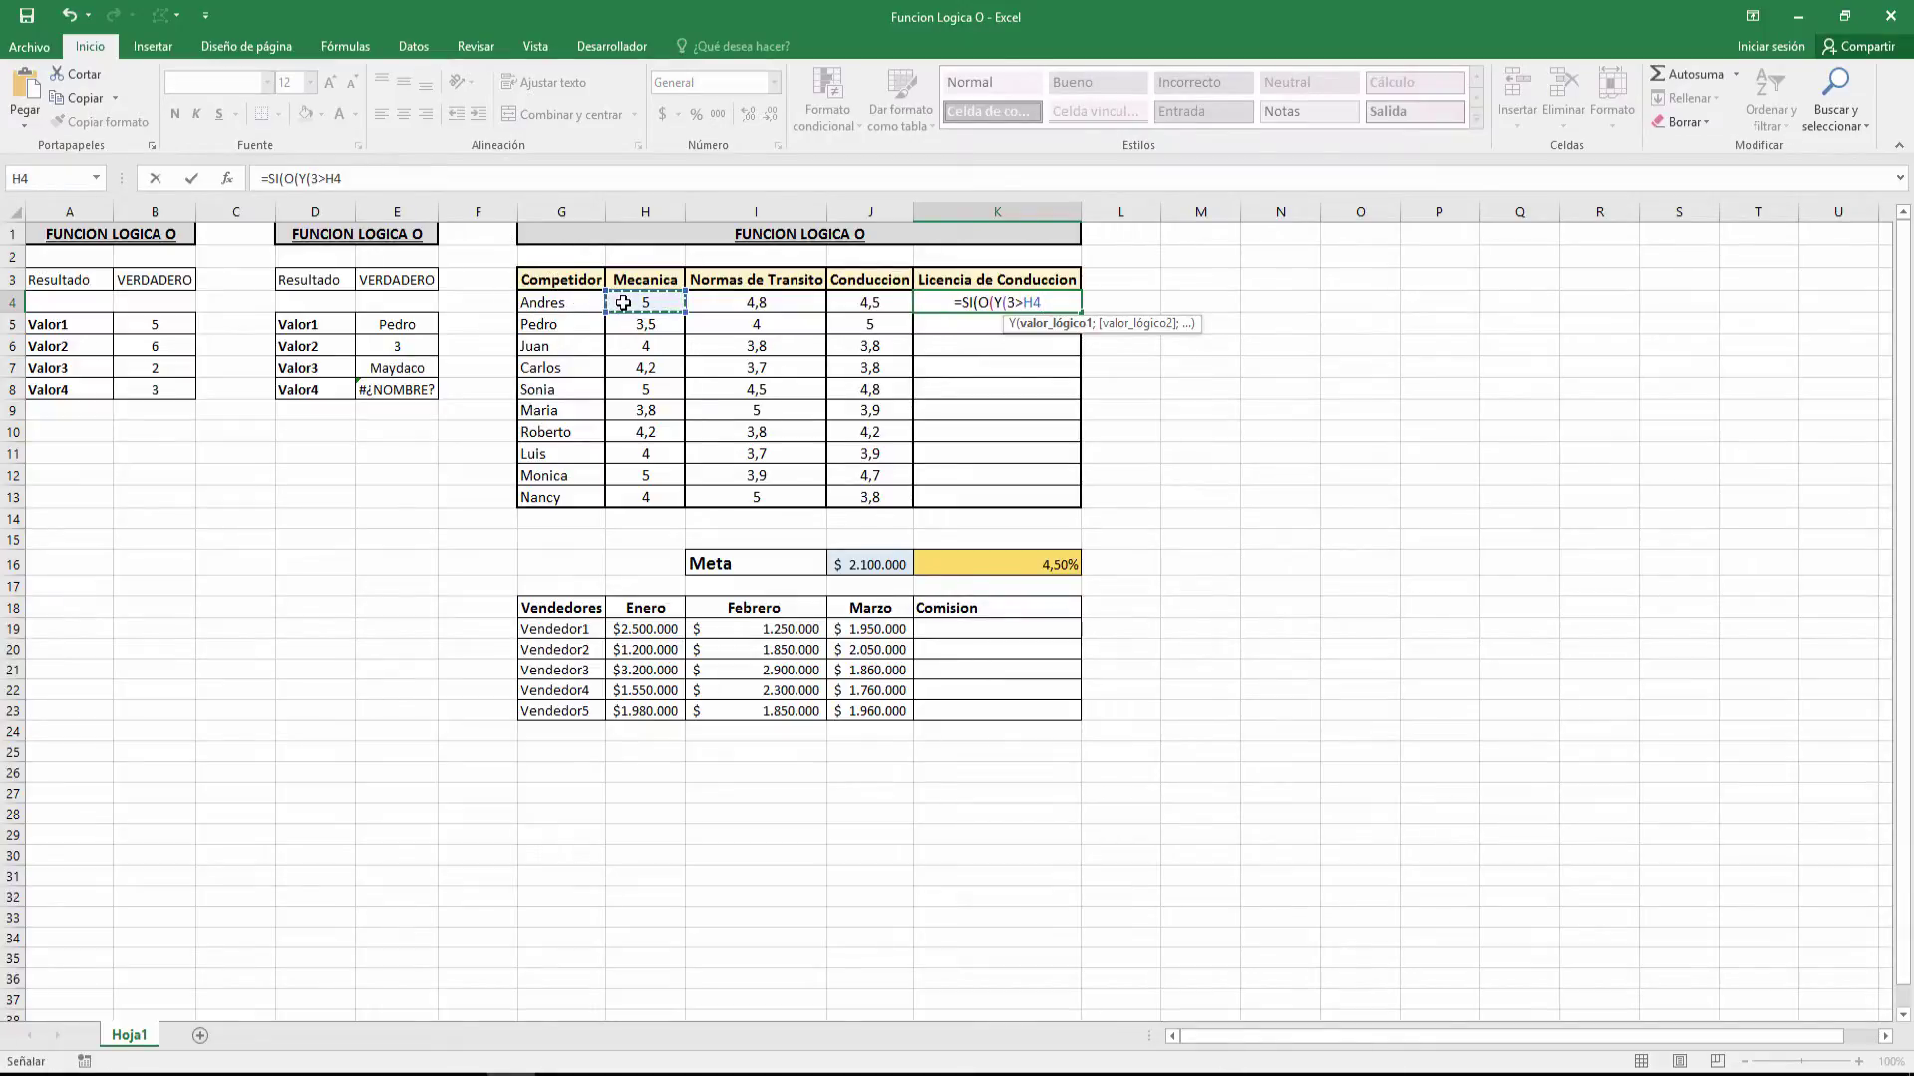
text(;)
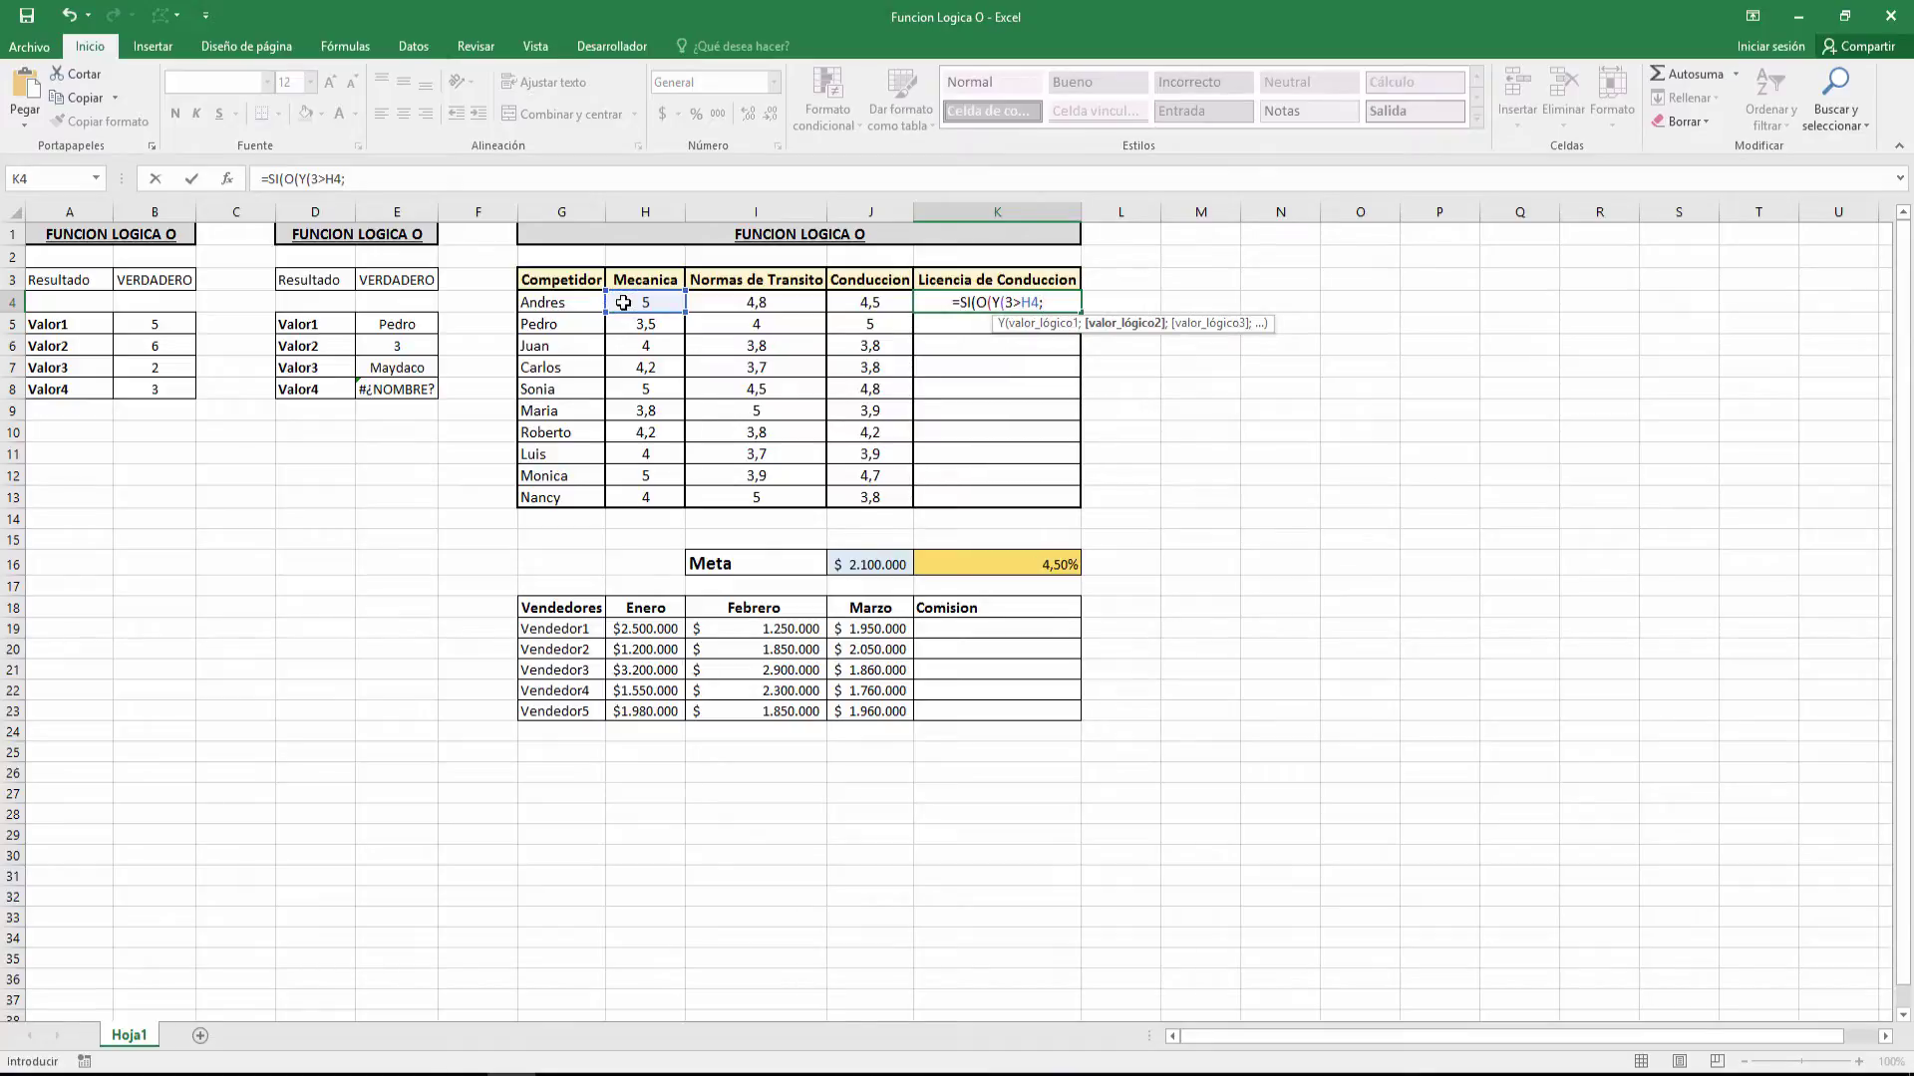
click(622, 303)
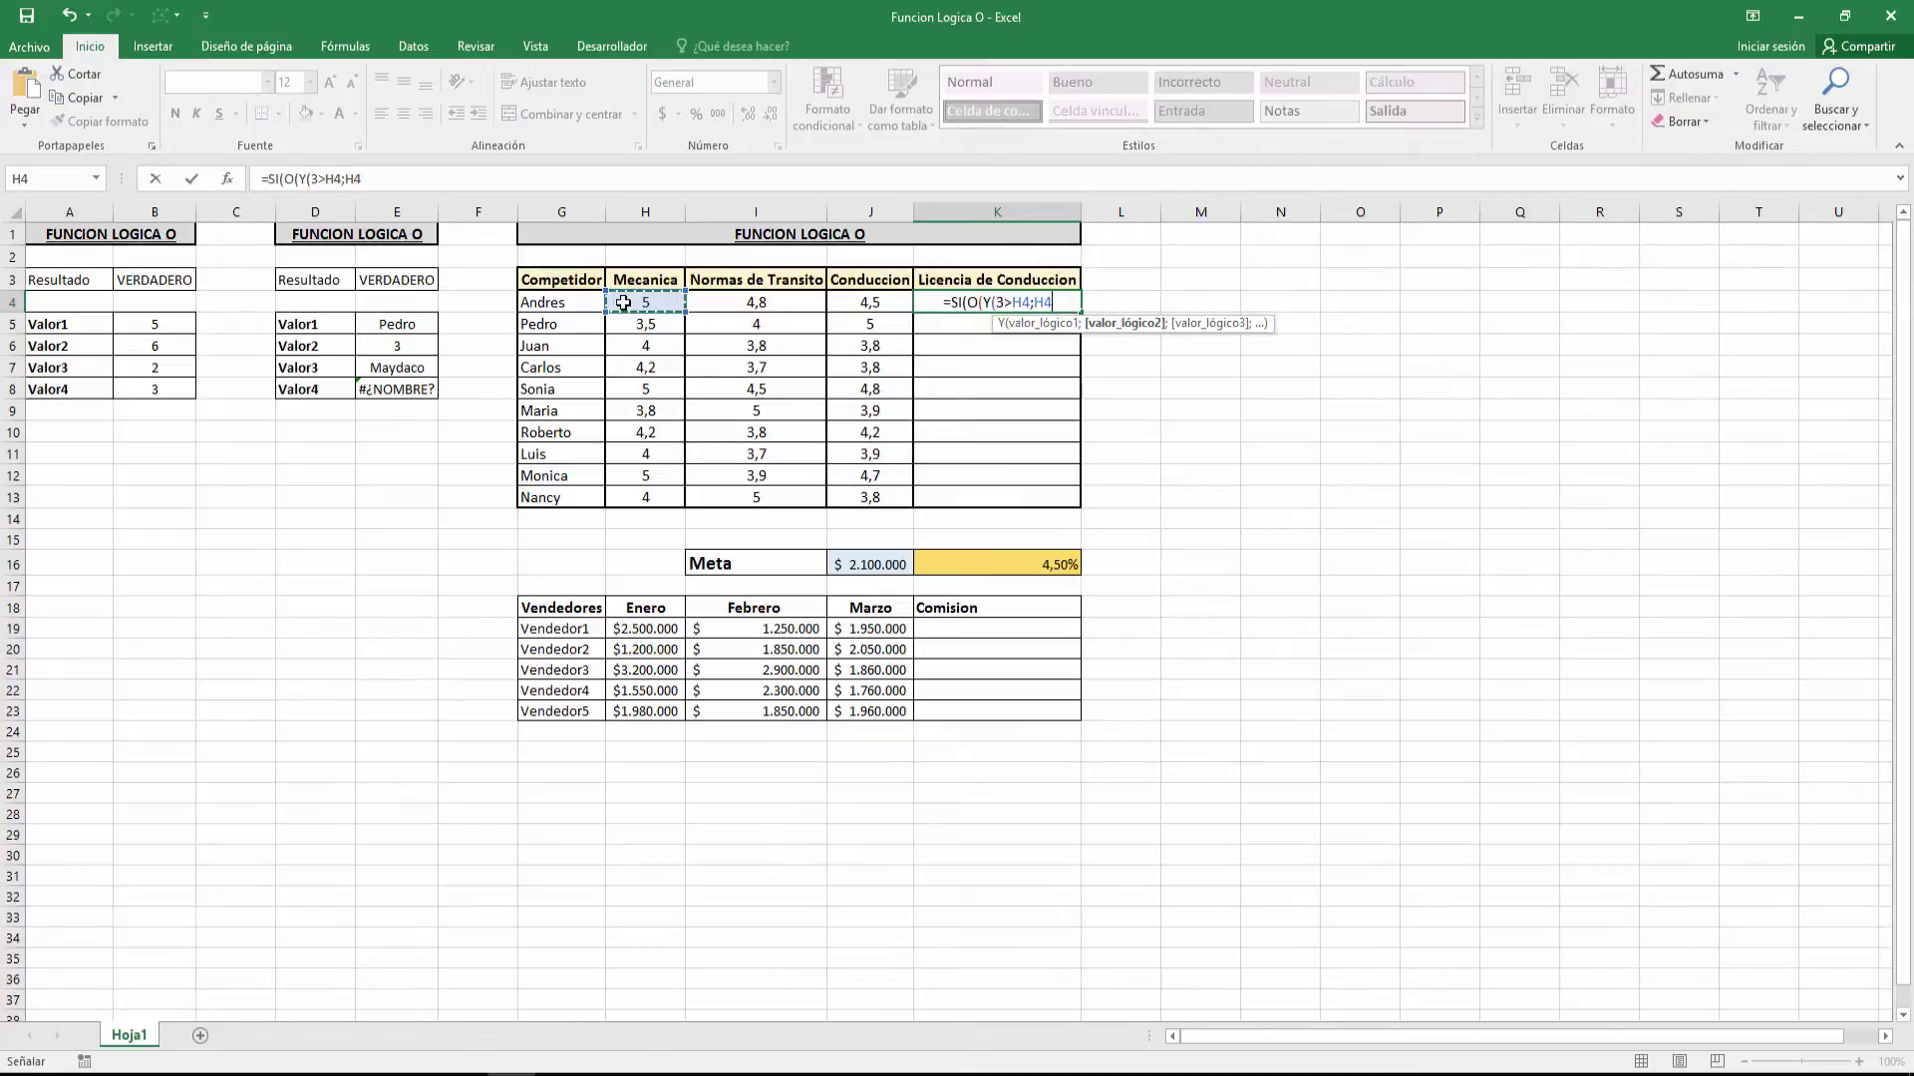
text(>)
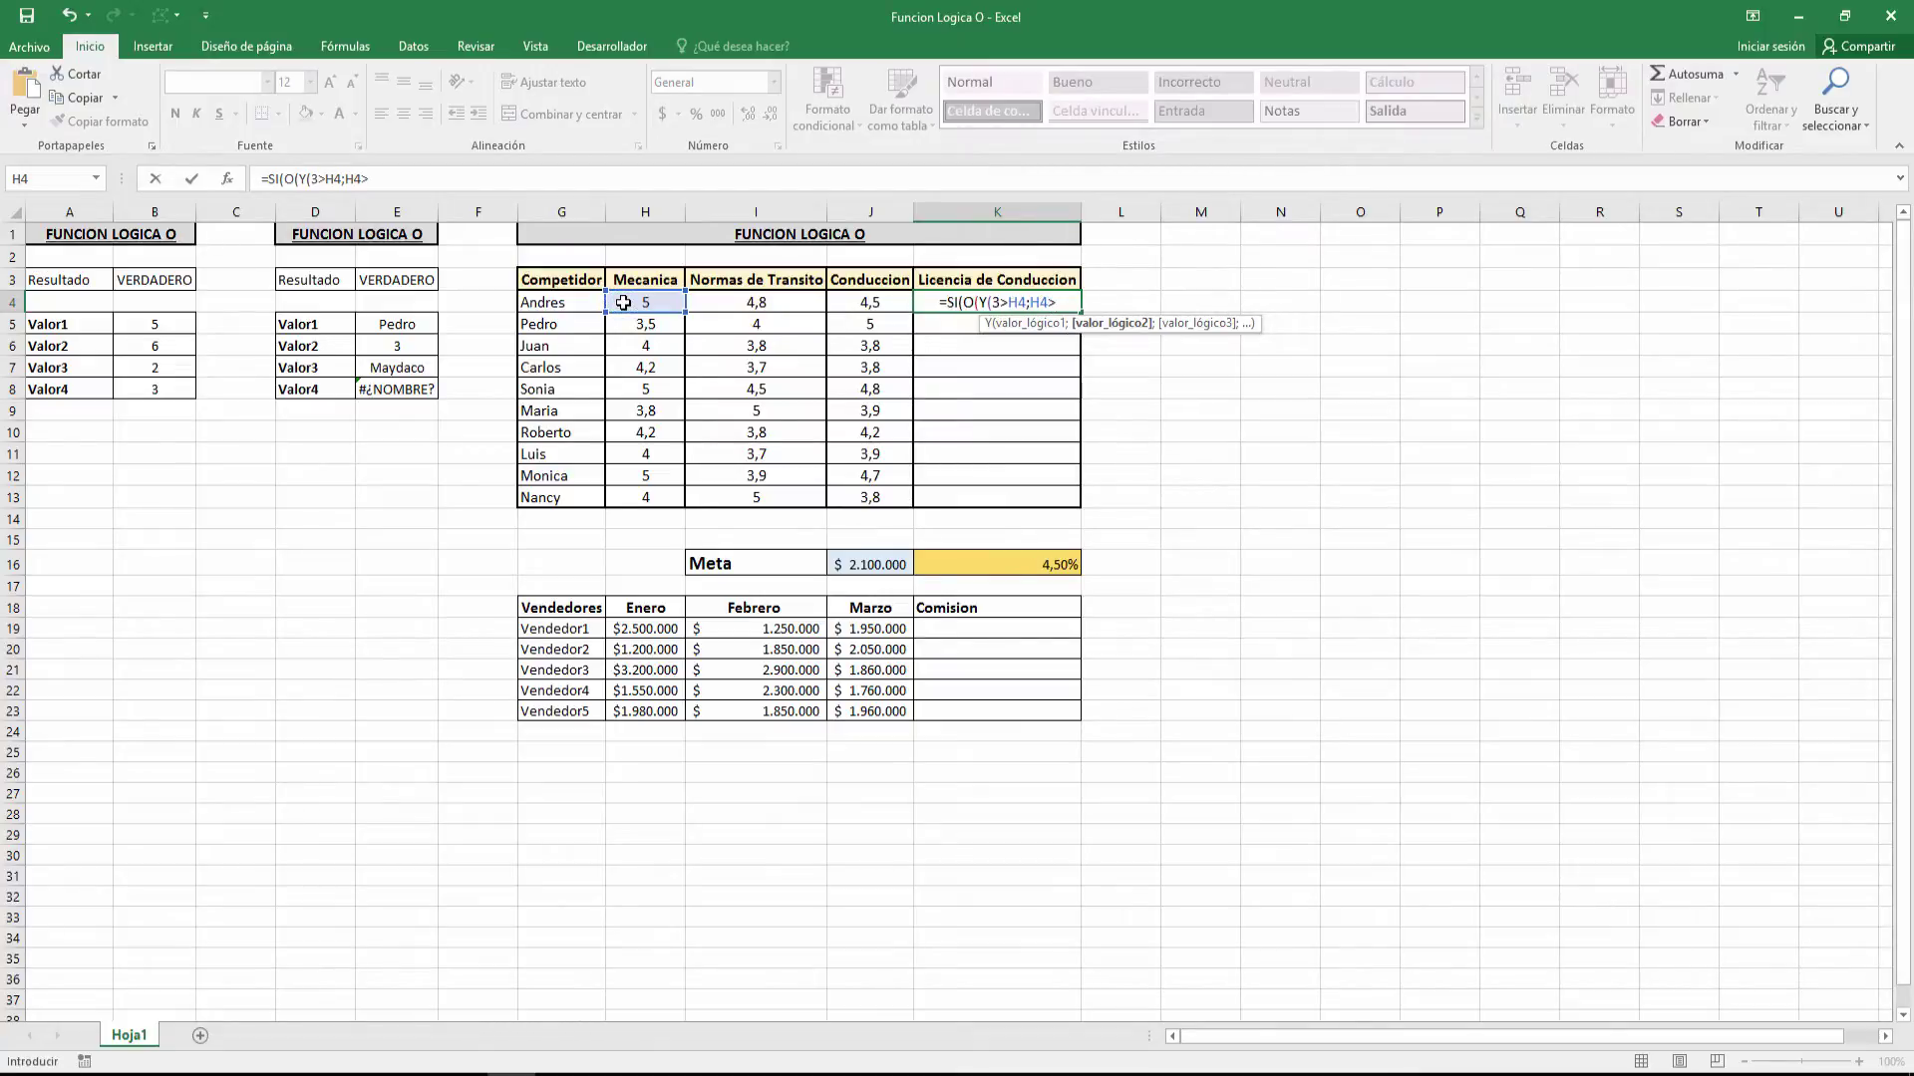
text(5)
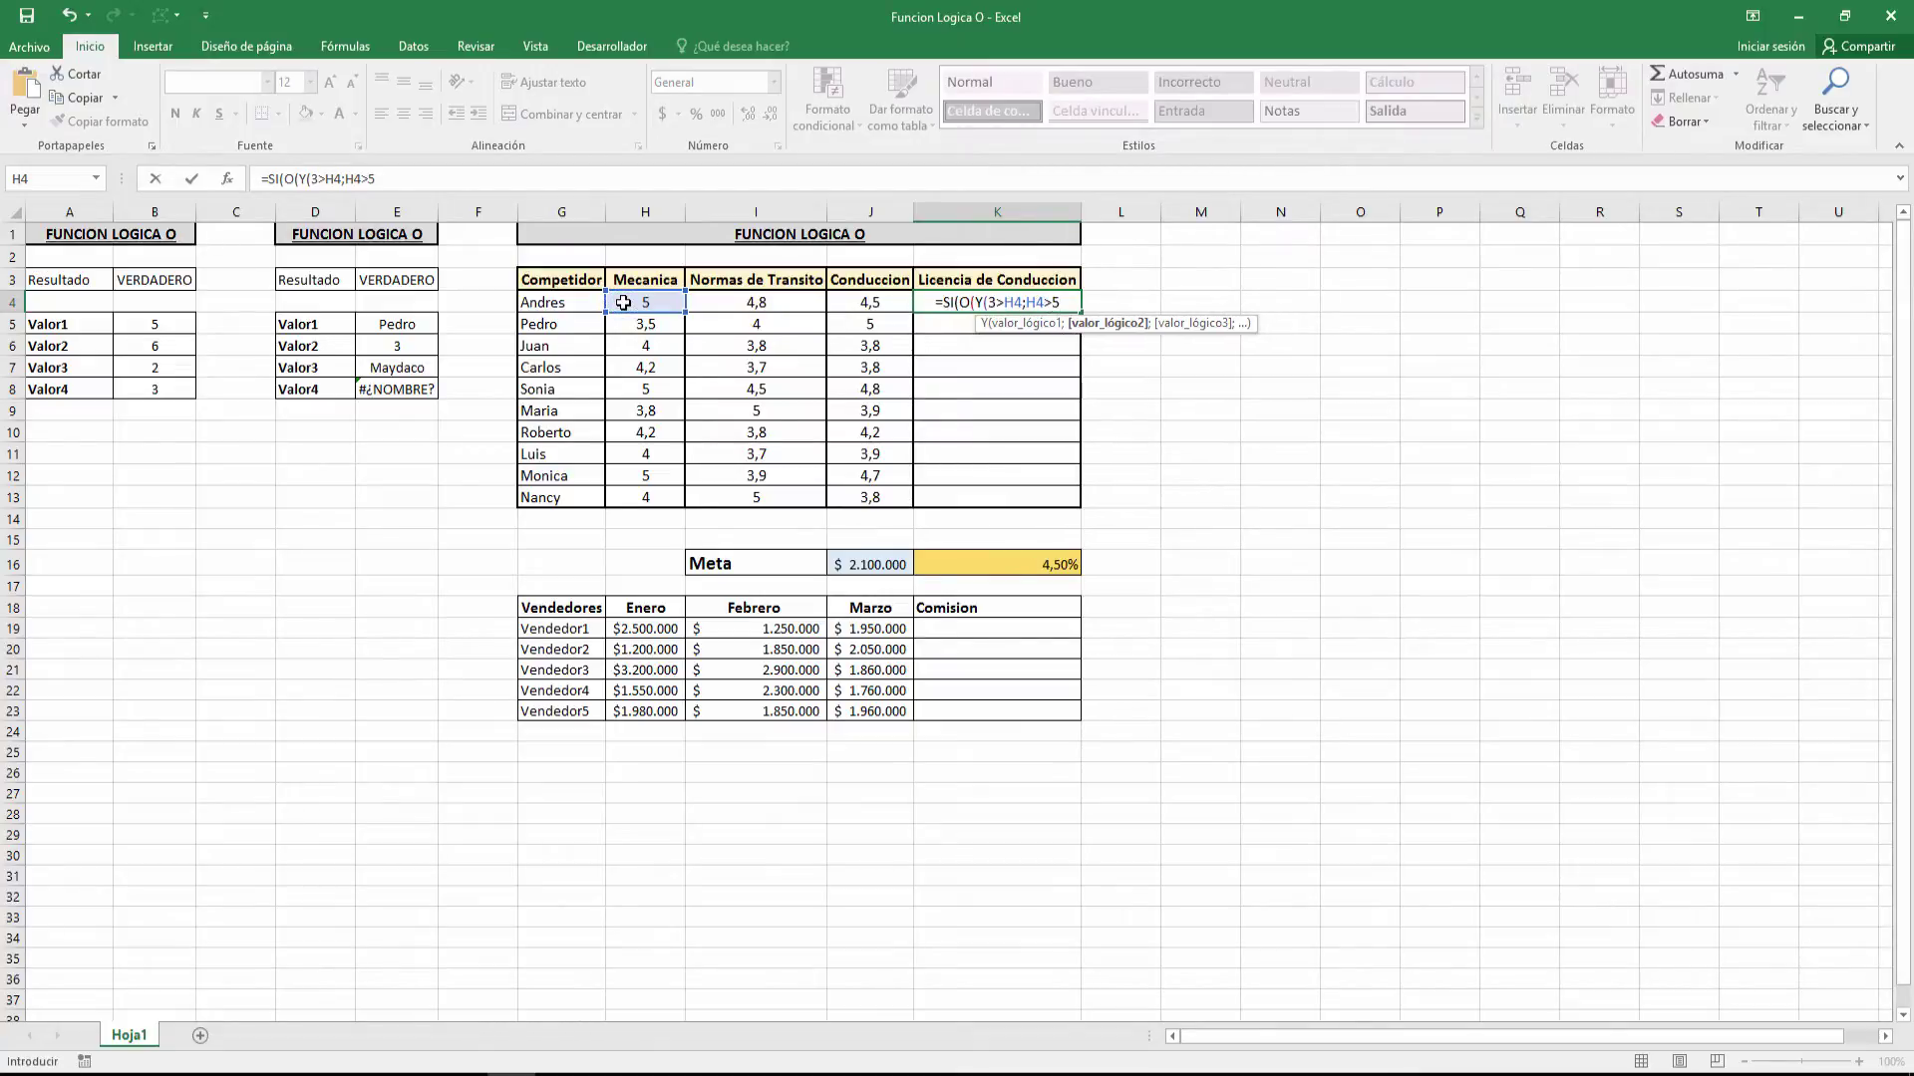
text())
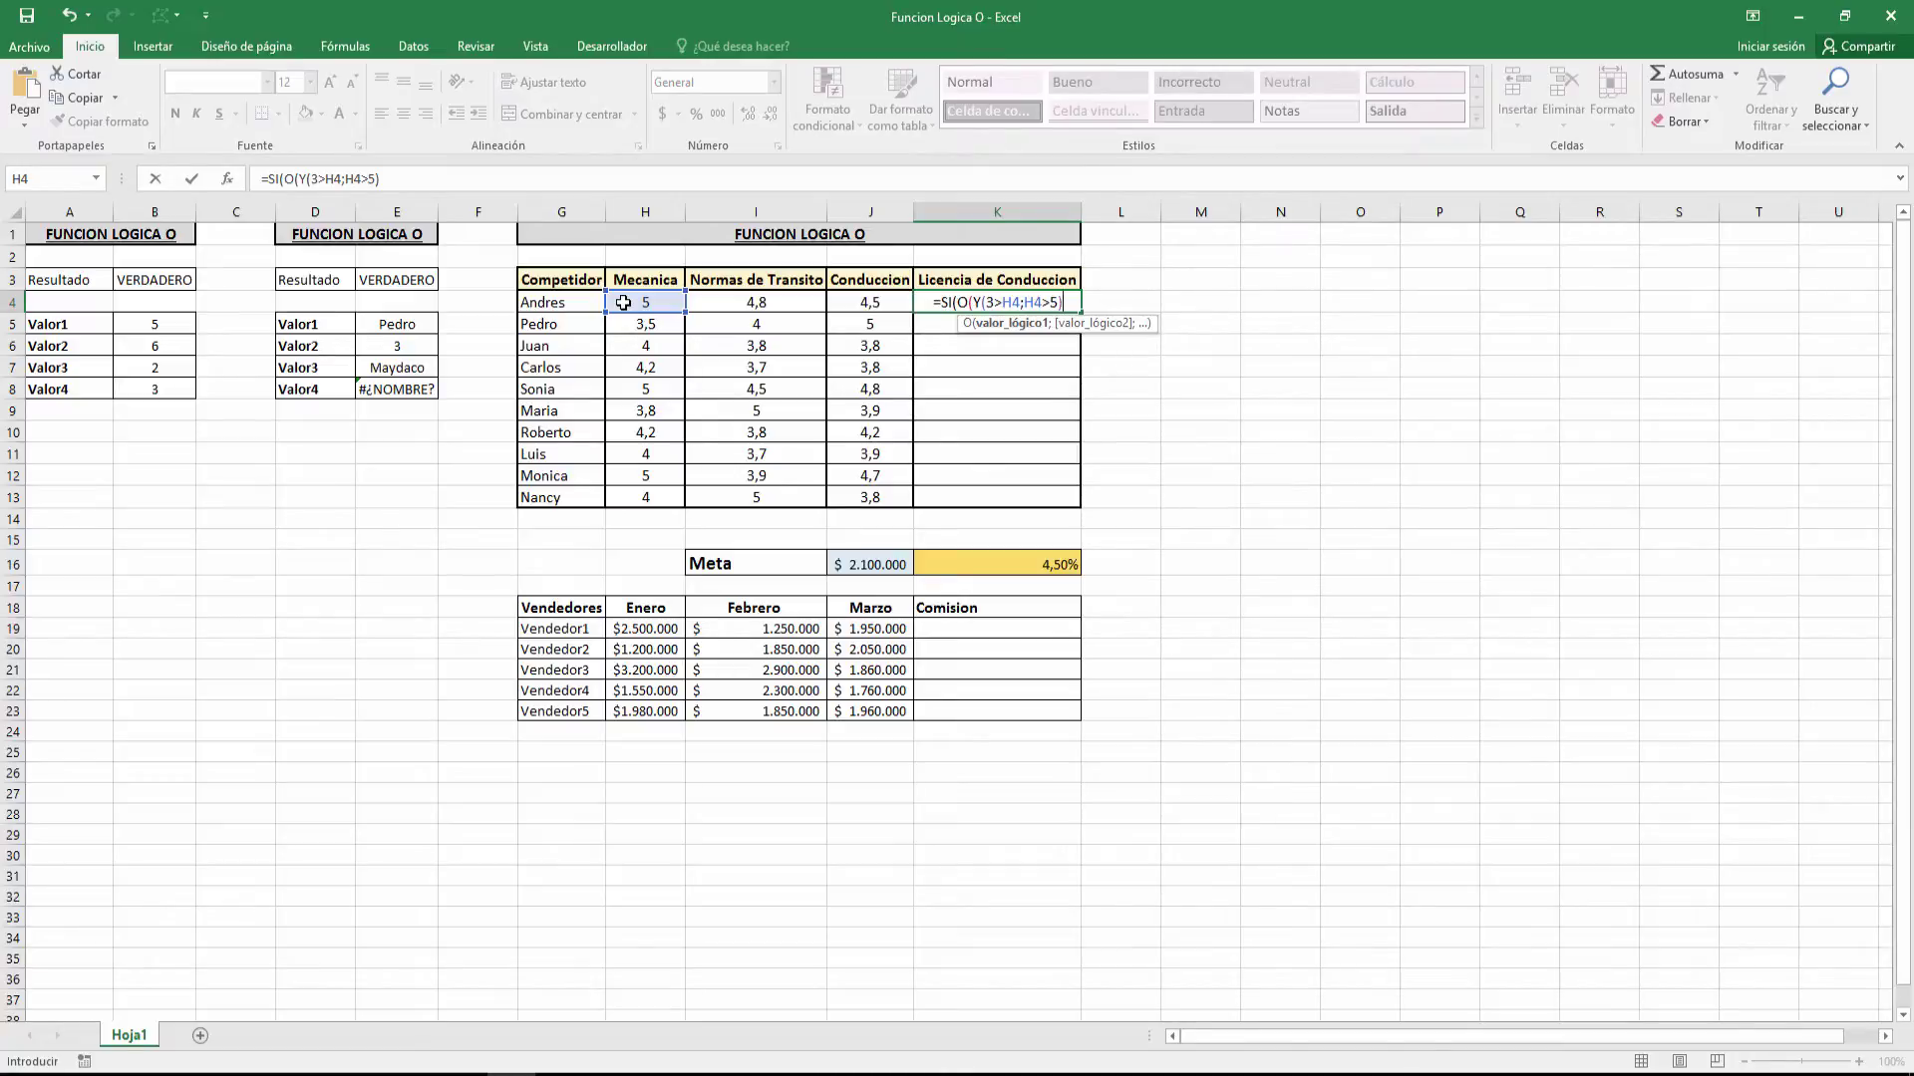
Add I4>4 and J4>4 as the second and third conditions of the O function in K4 and close it.
text(;)
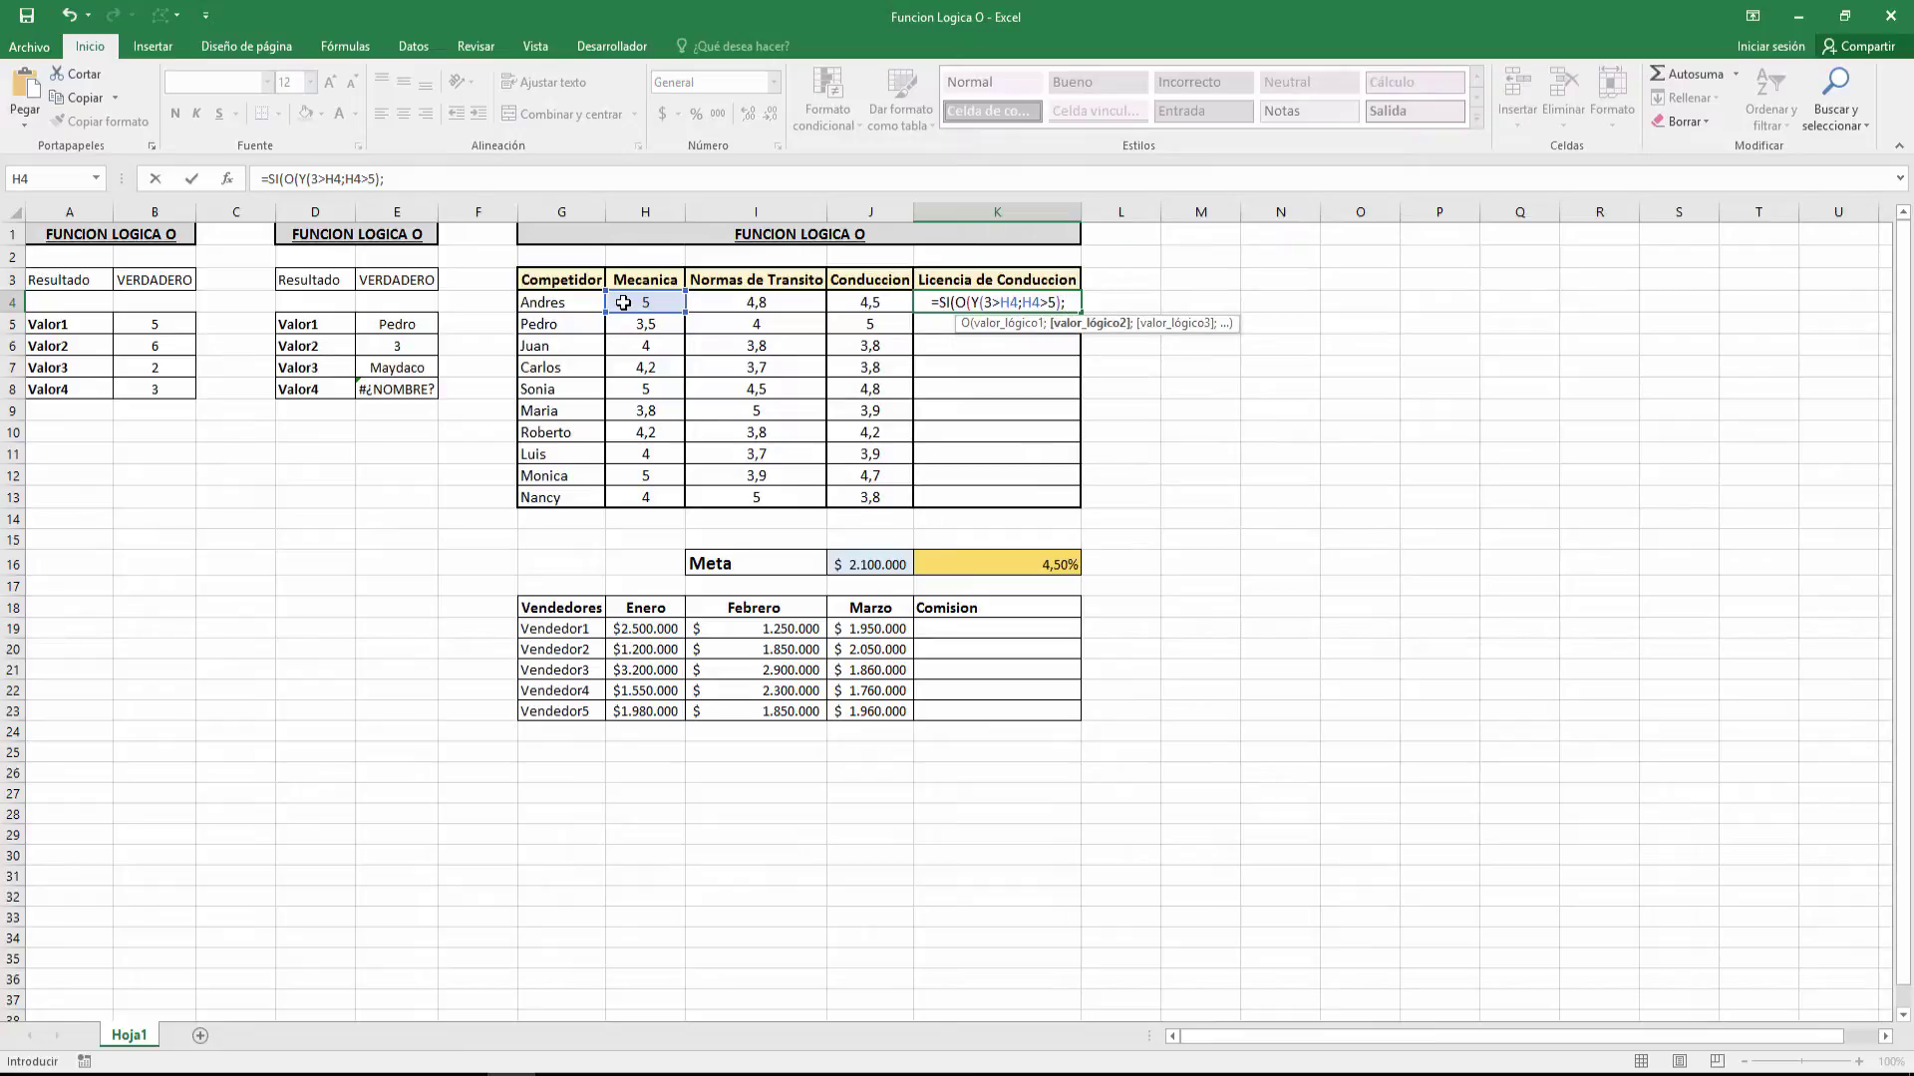
click(793, 302)
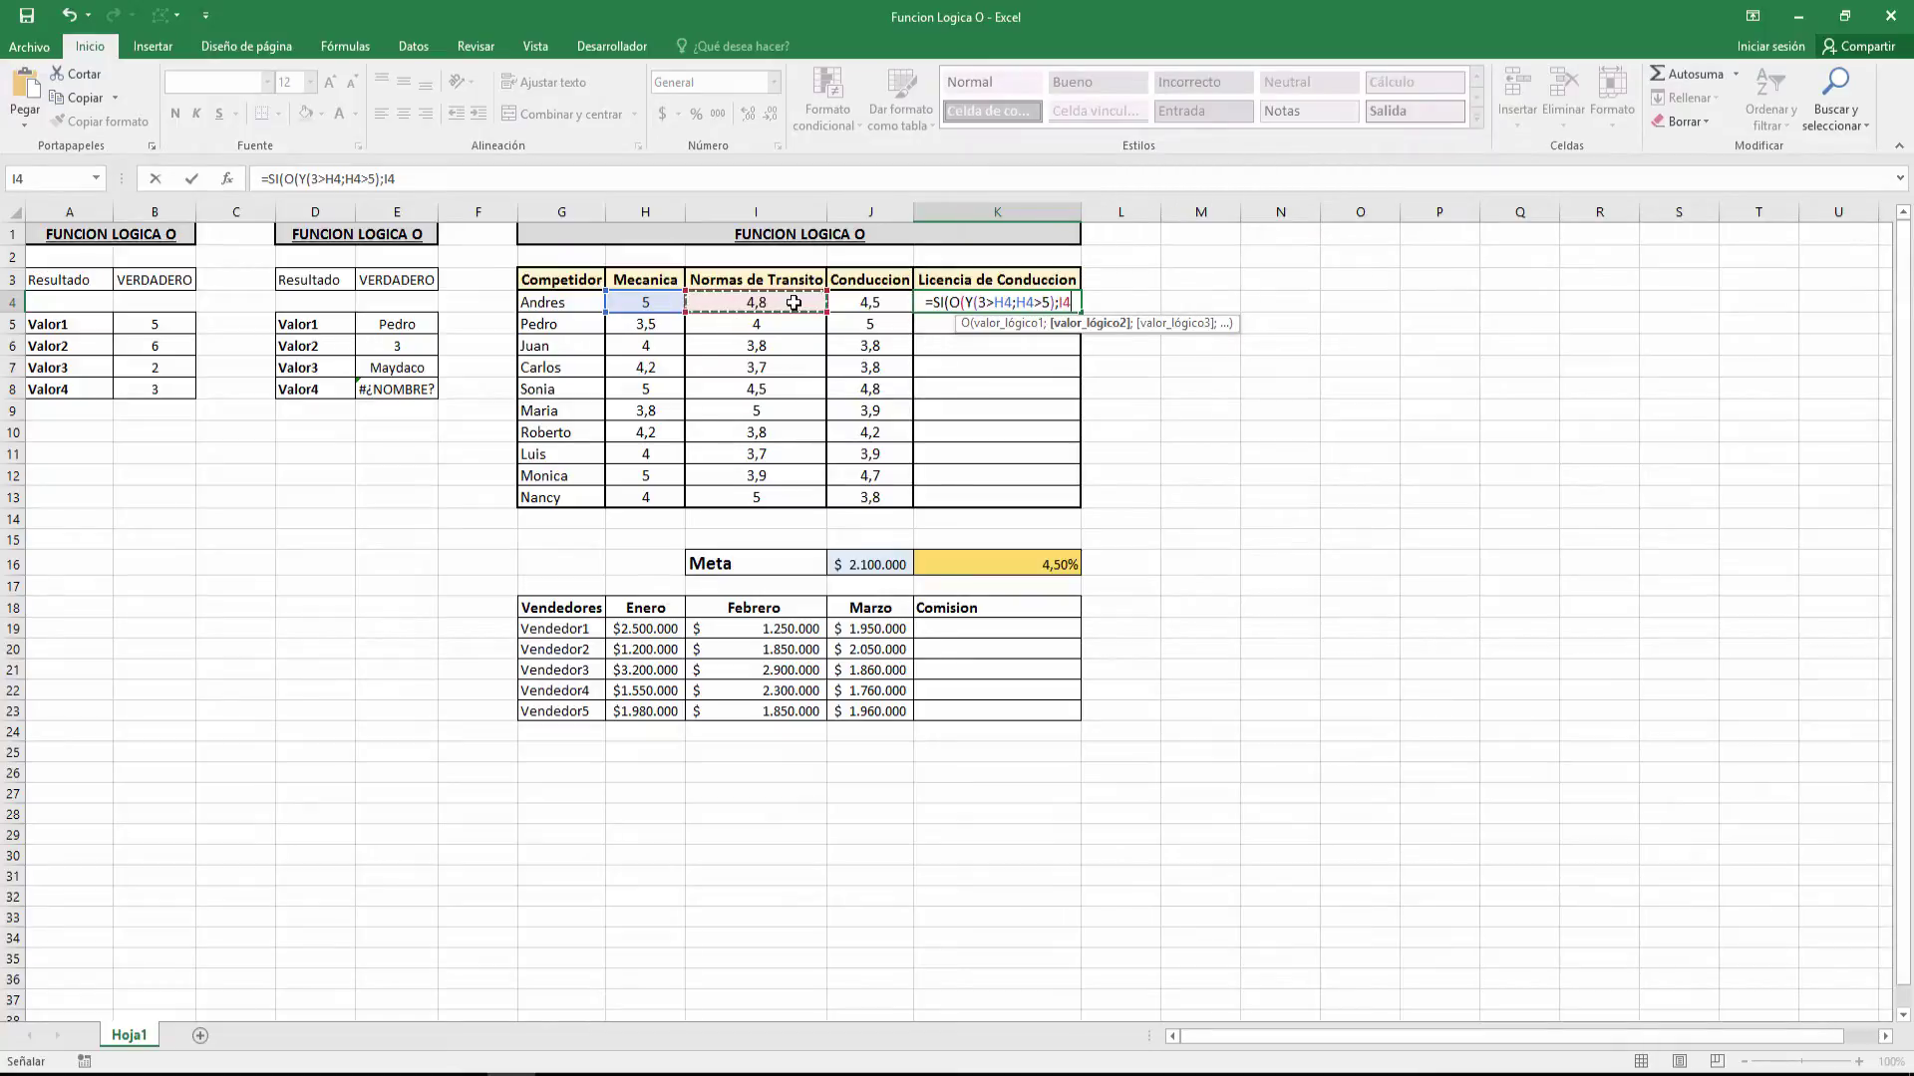
text(>4)
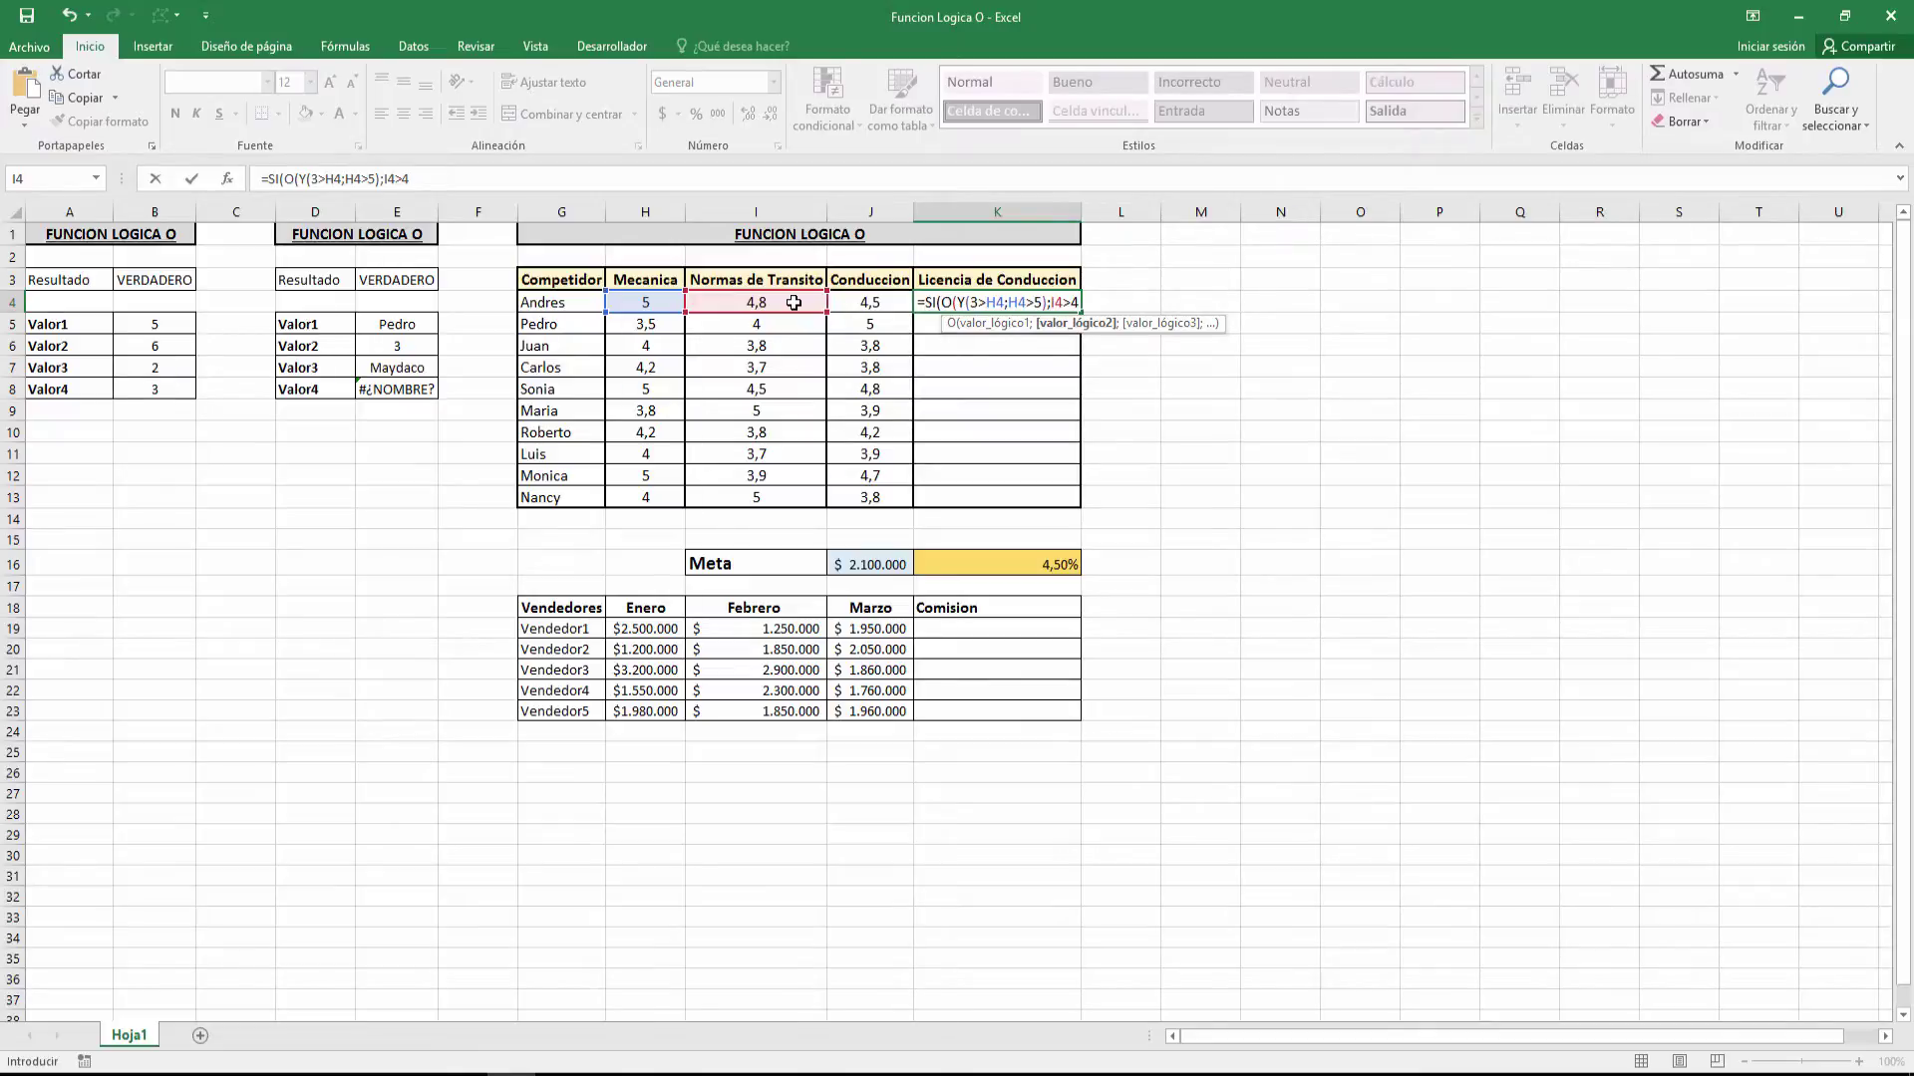
text(;)
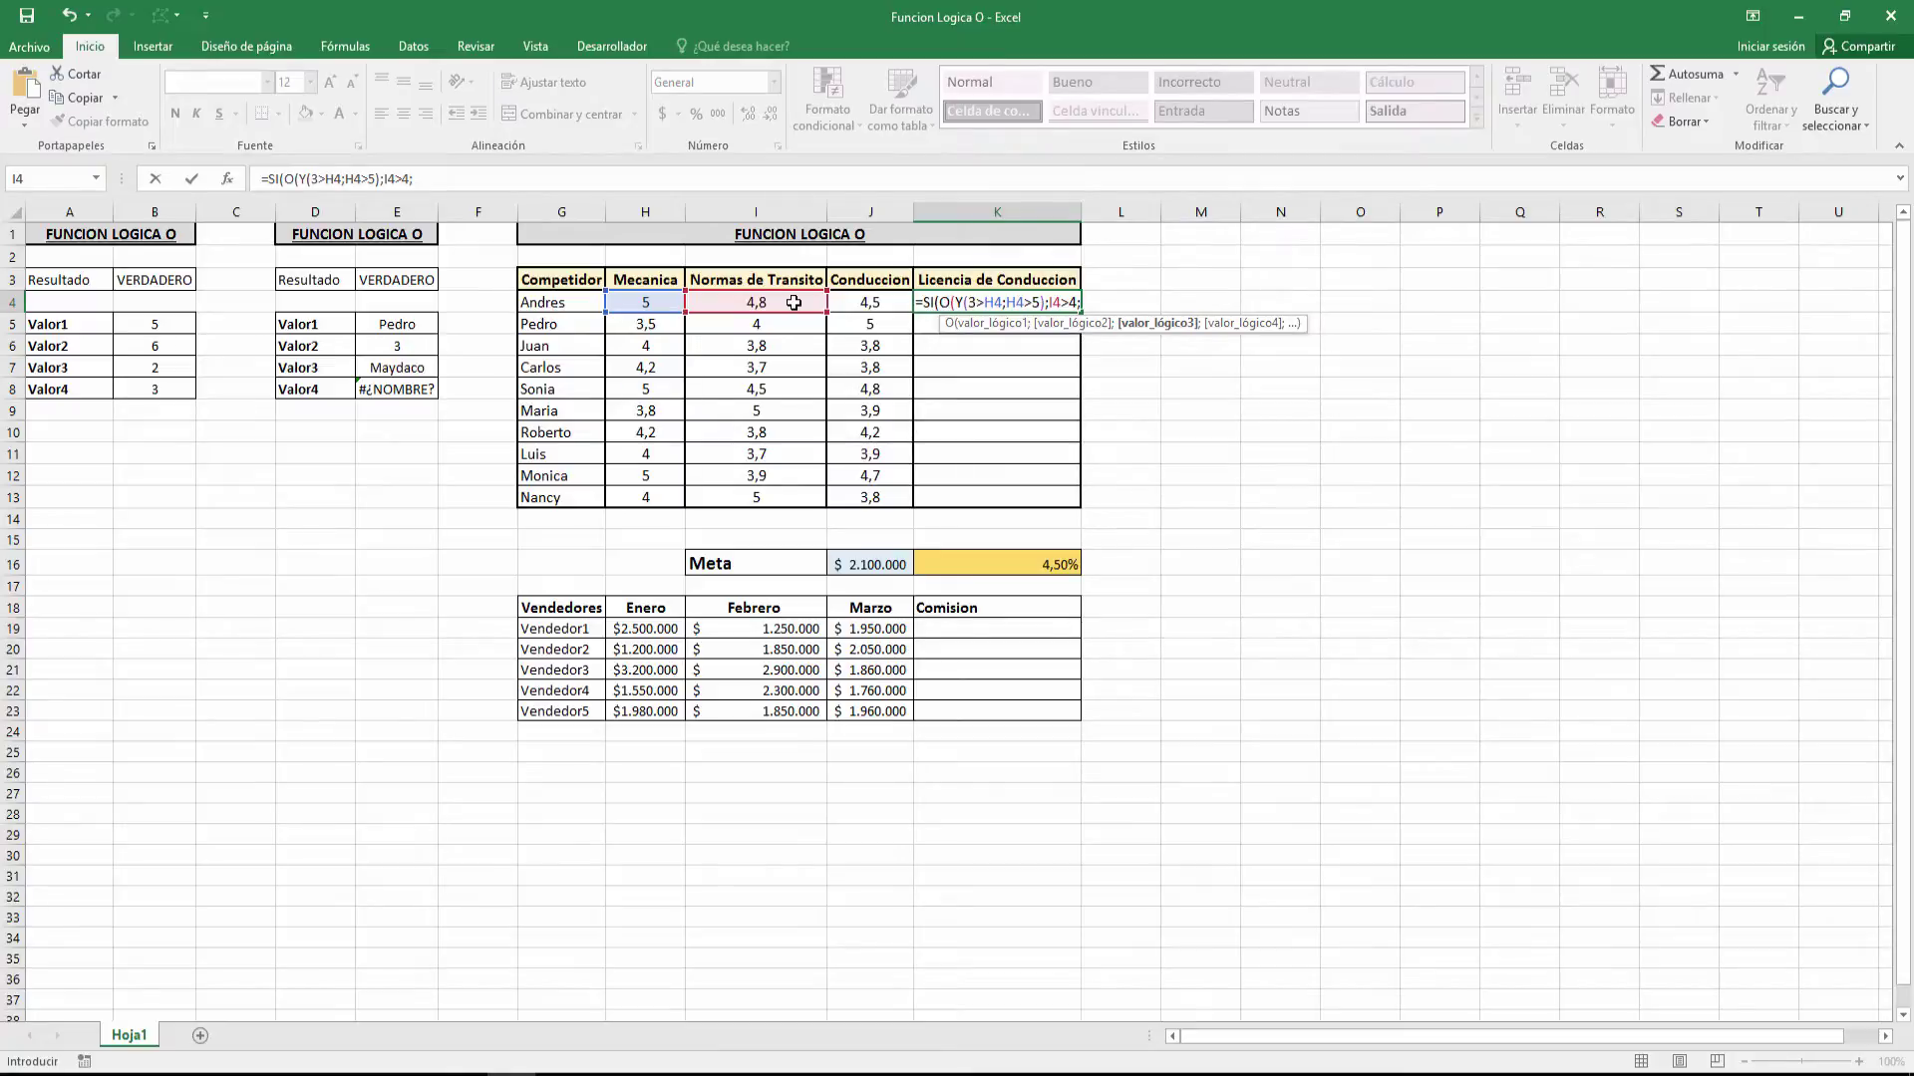
click(863, 300)
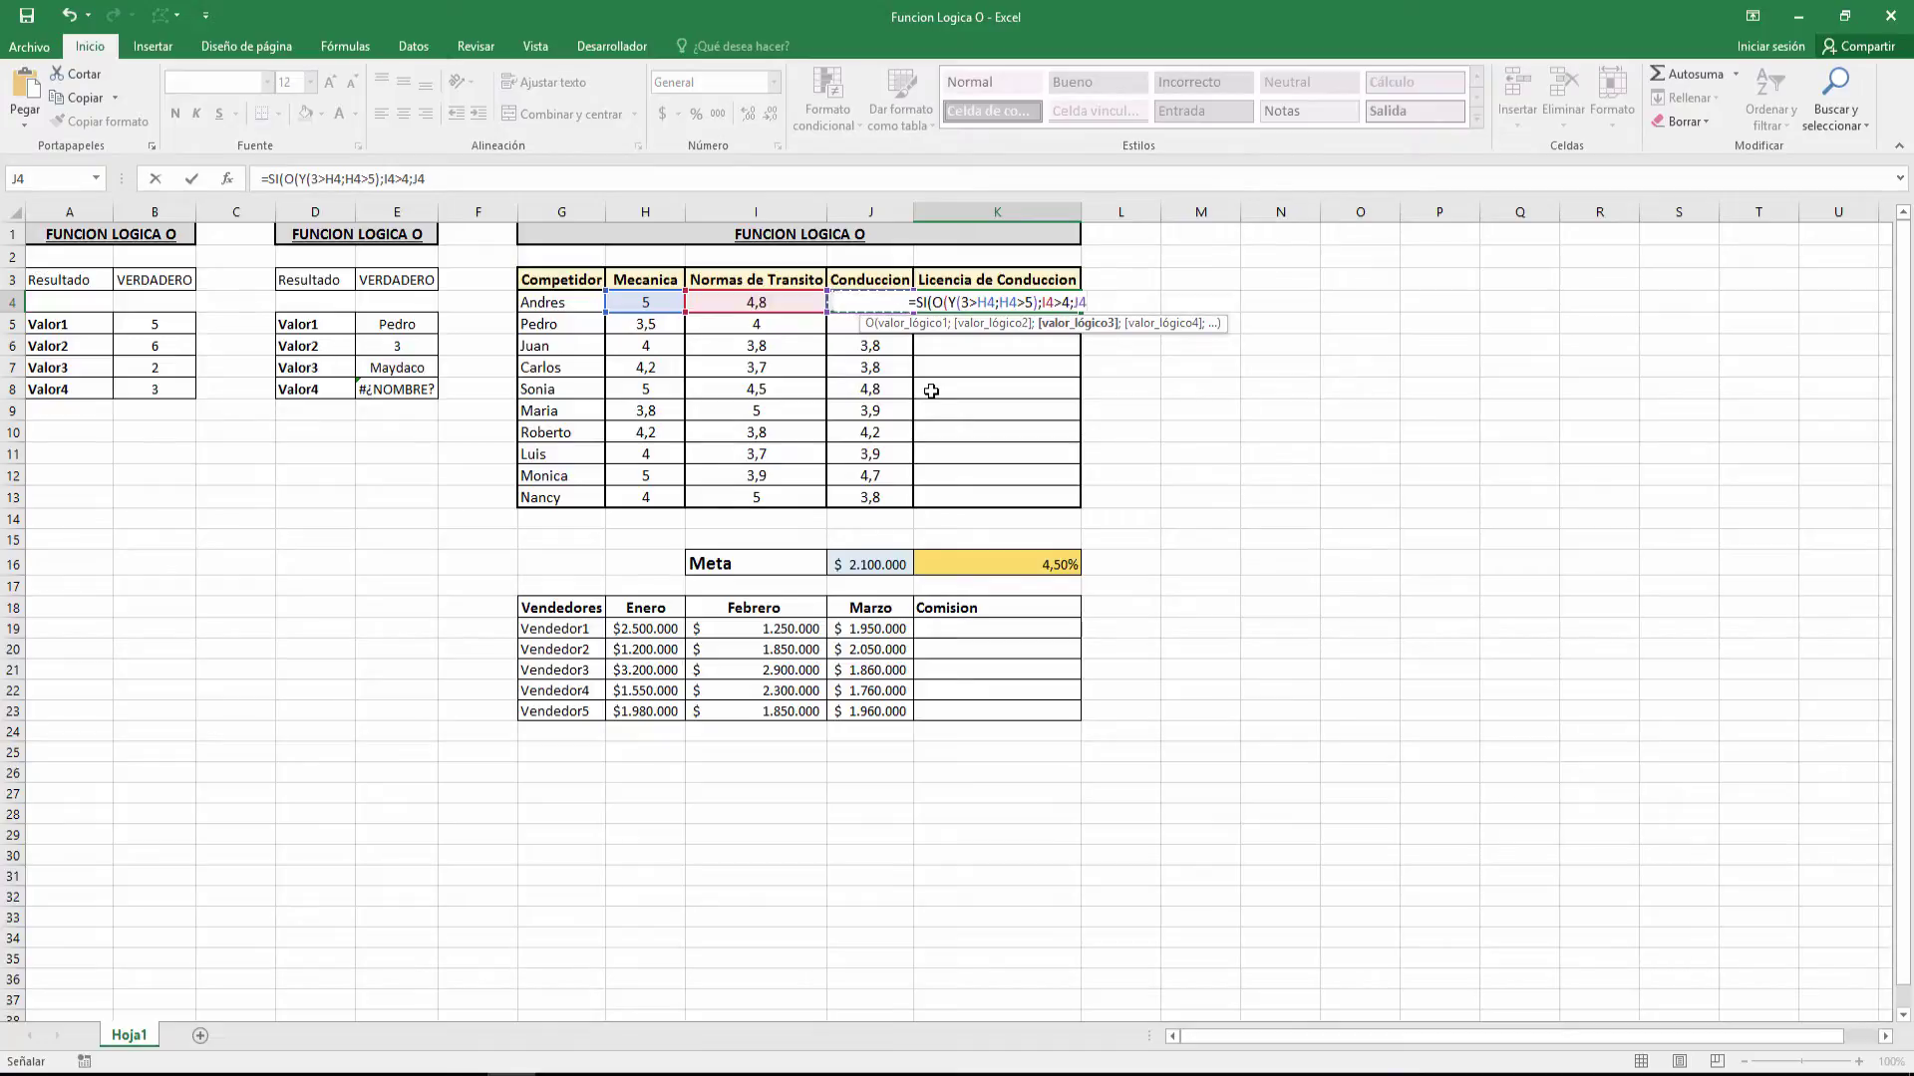
text(>4)
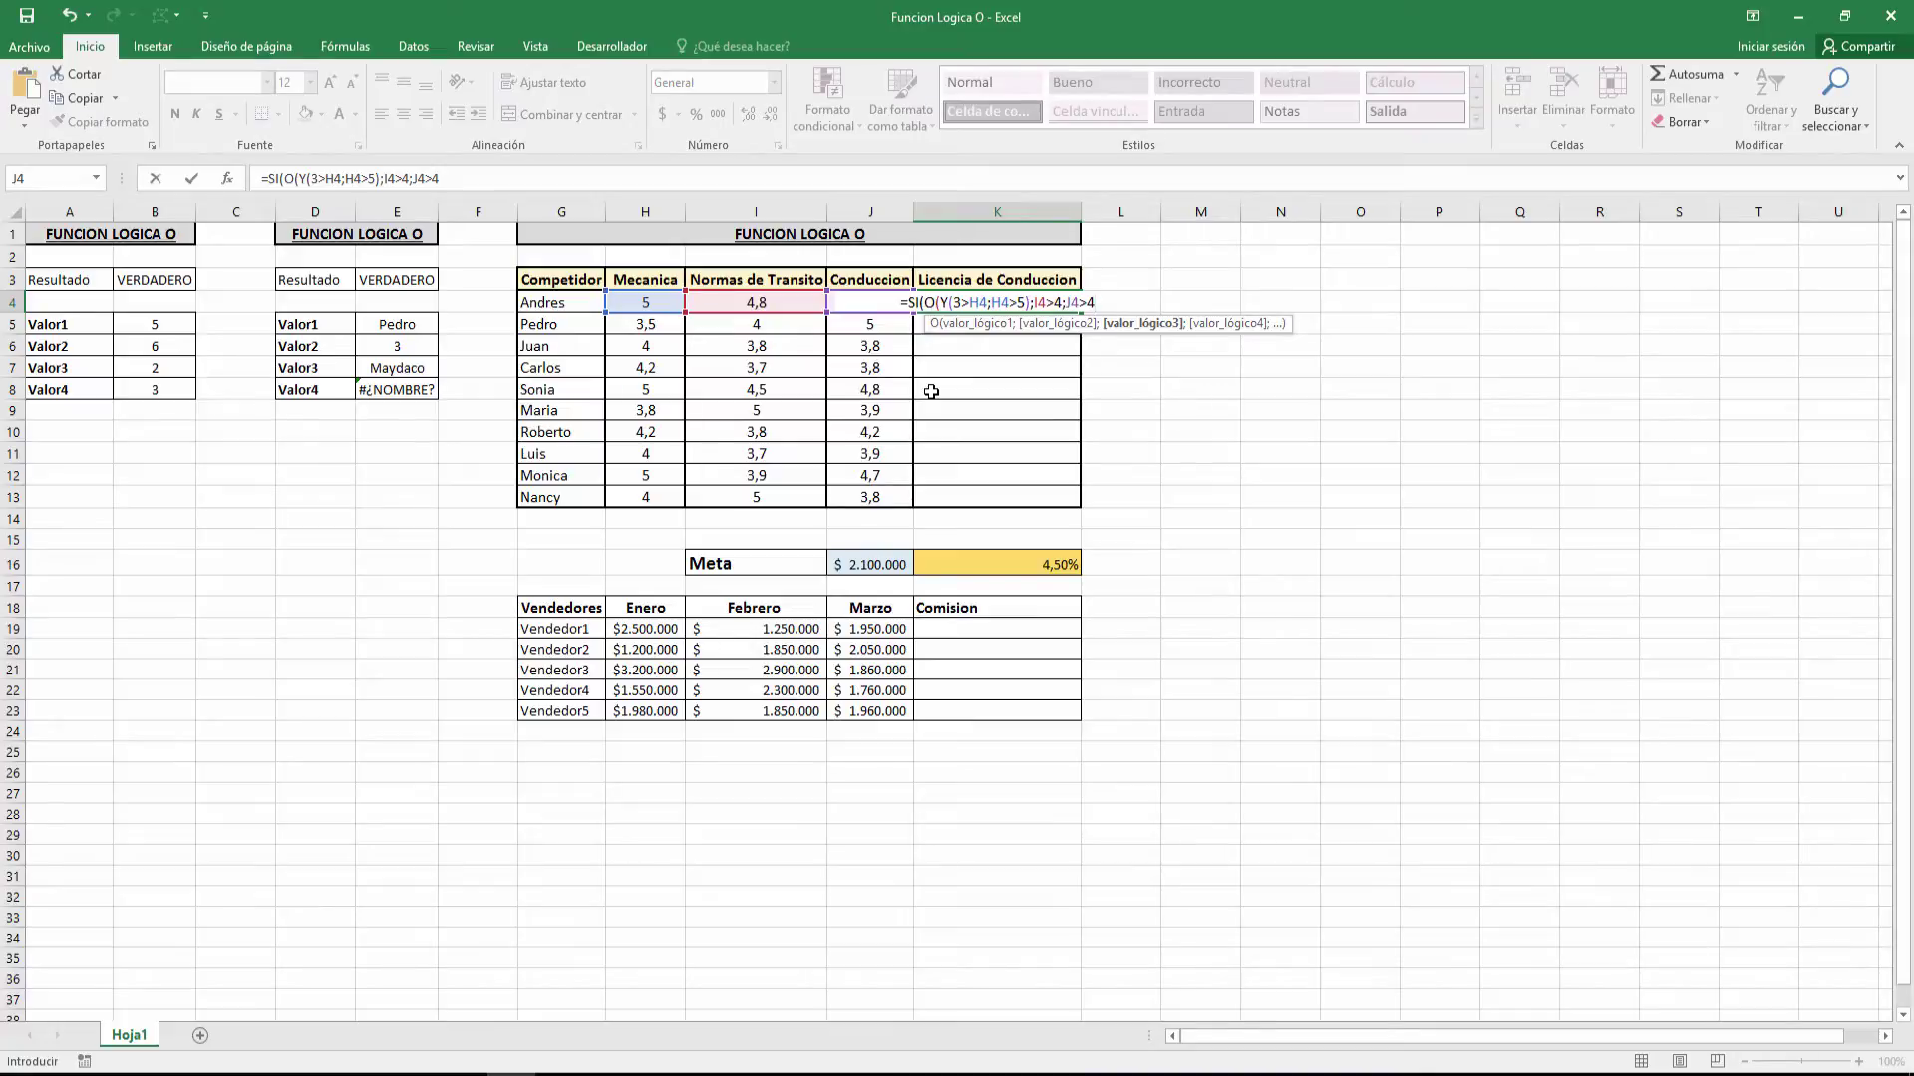
text())
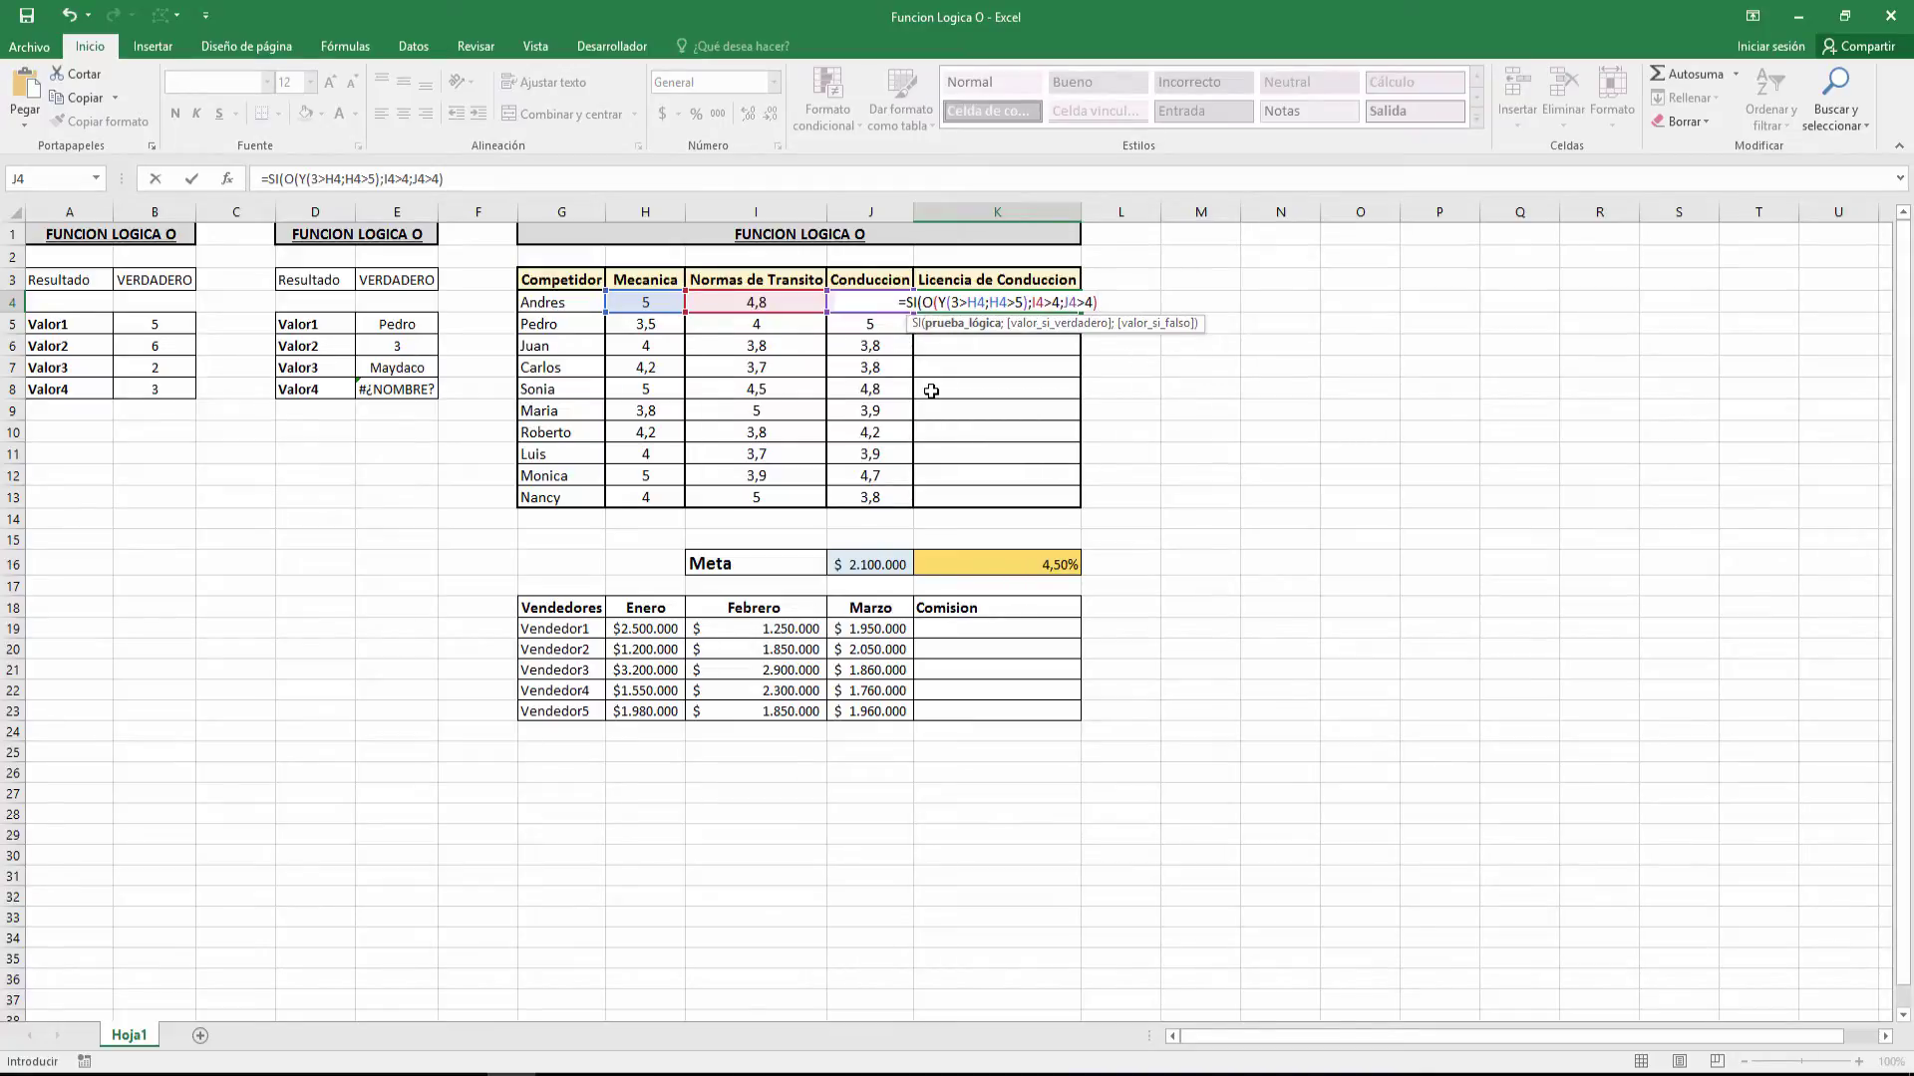
Complete the SI formula in K4 with "Si" as the true value and "No" as the false value.
text(;)
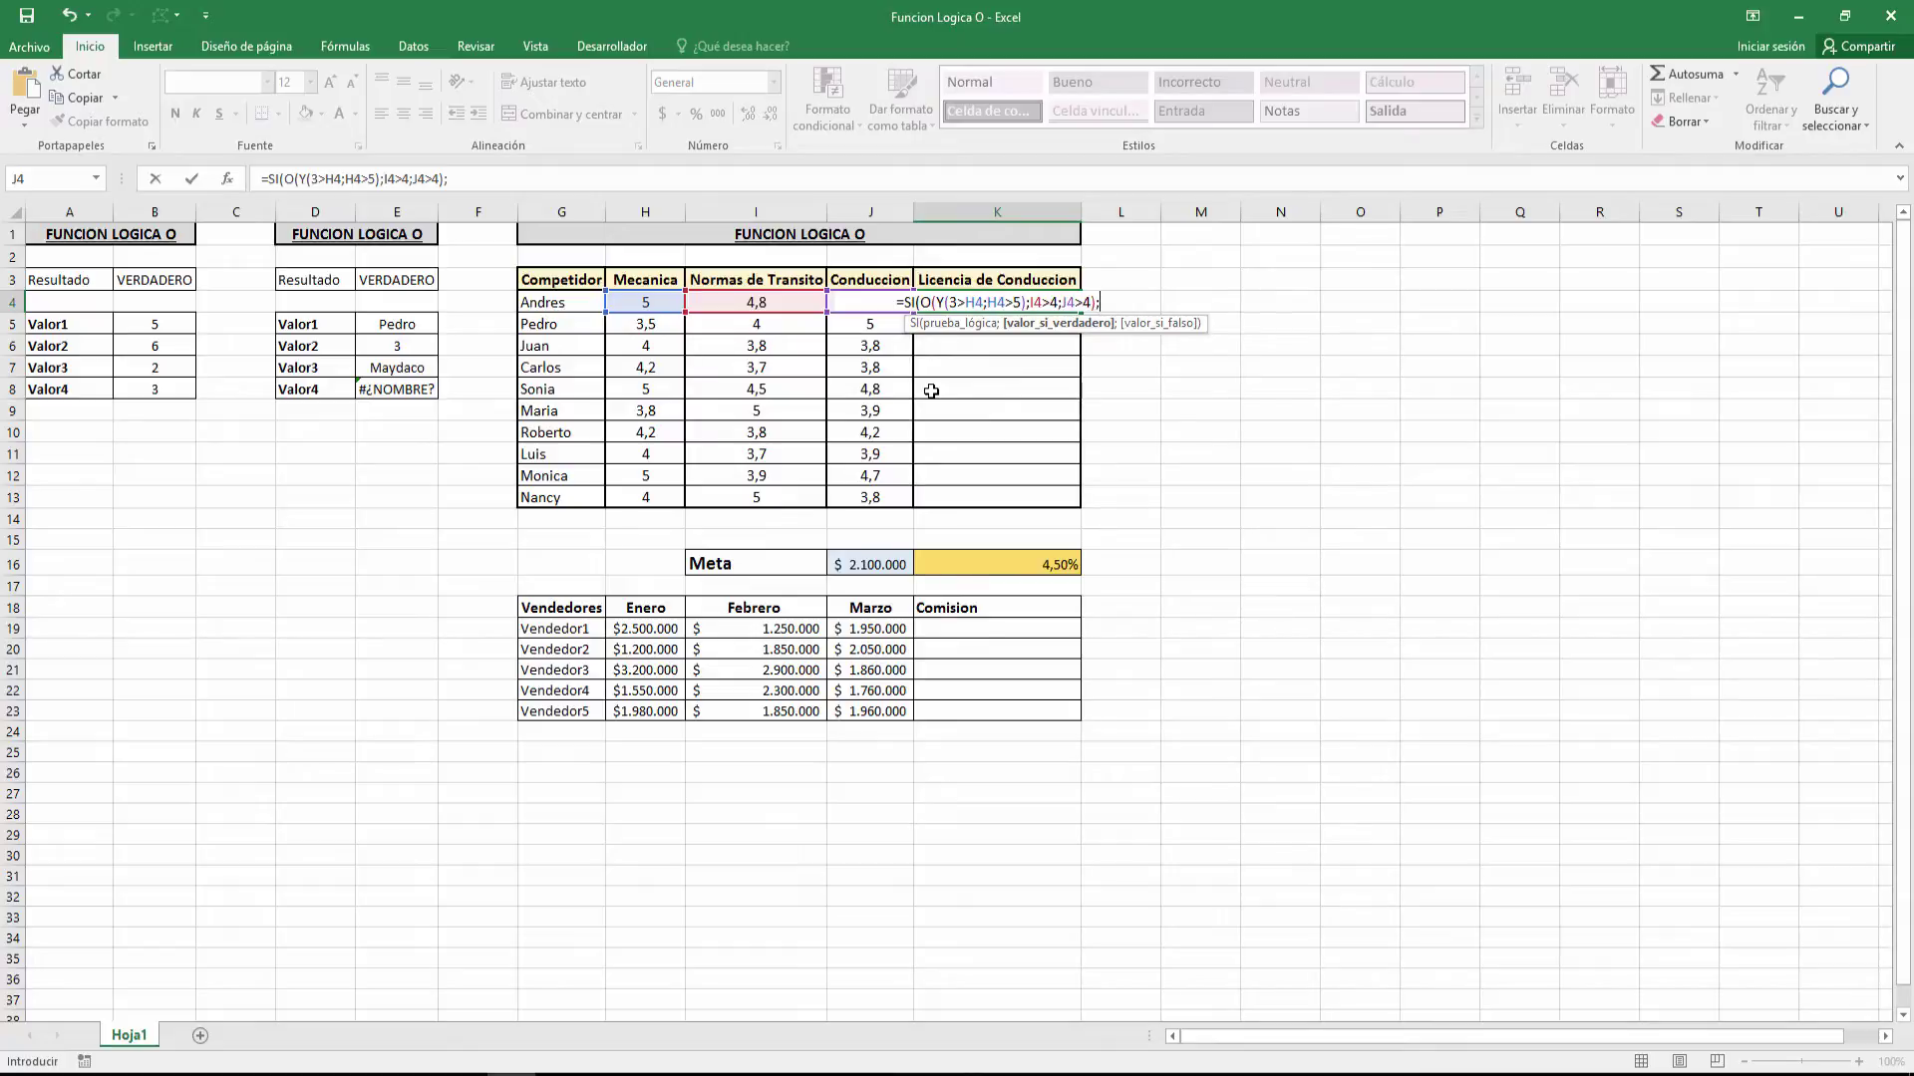
text("Si")
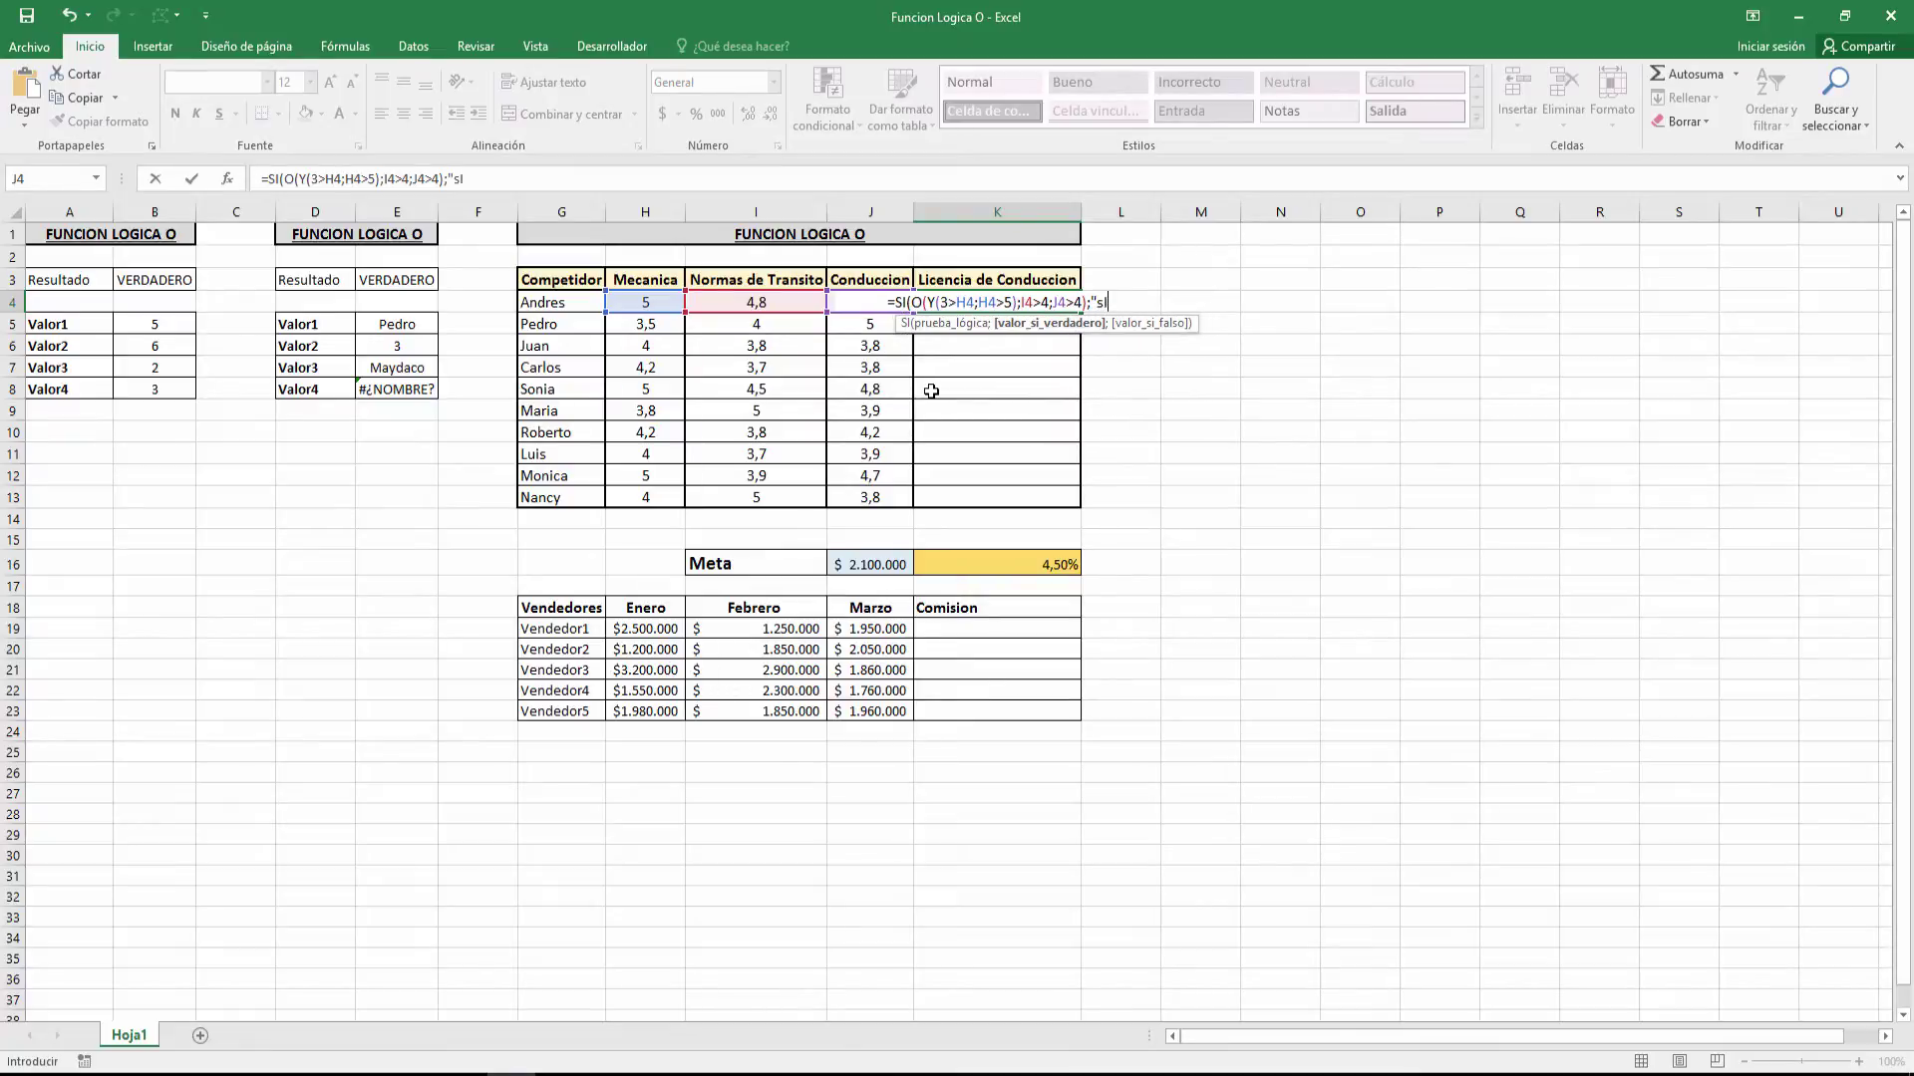
key(Caps_Lock)
text(;)
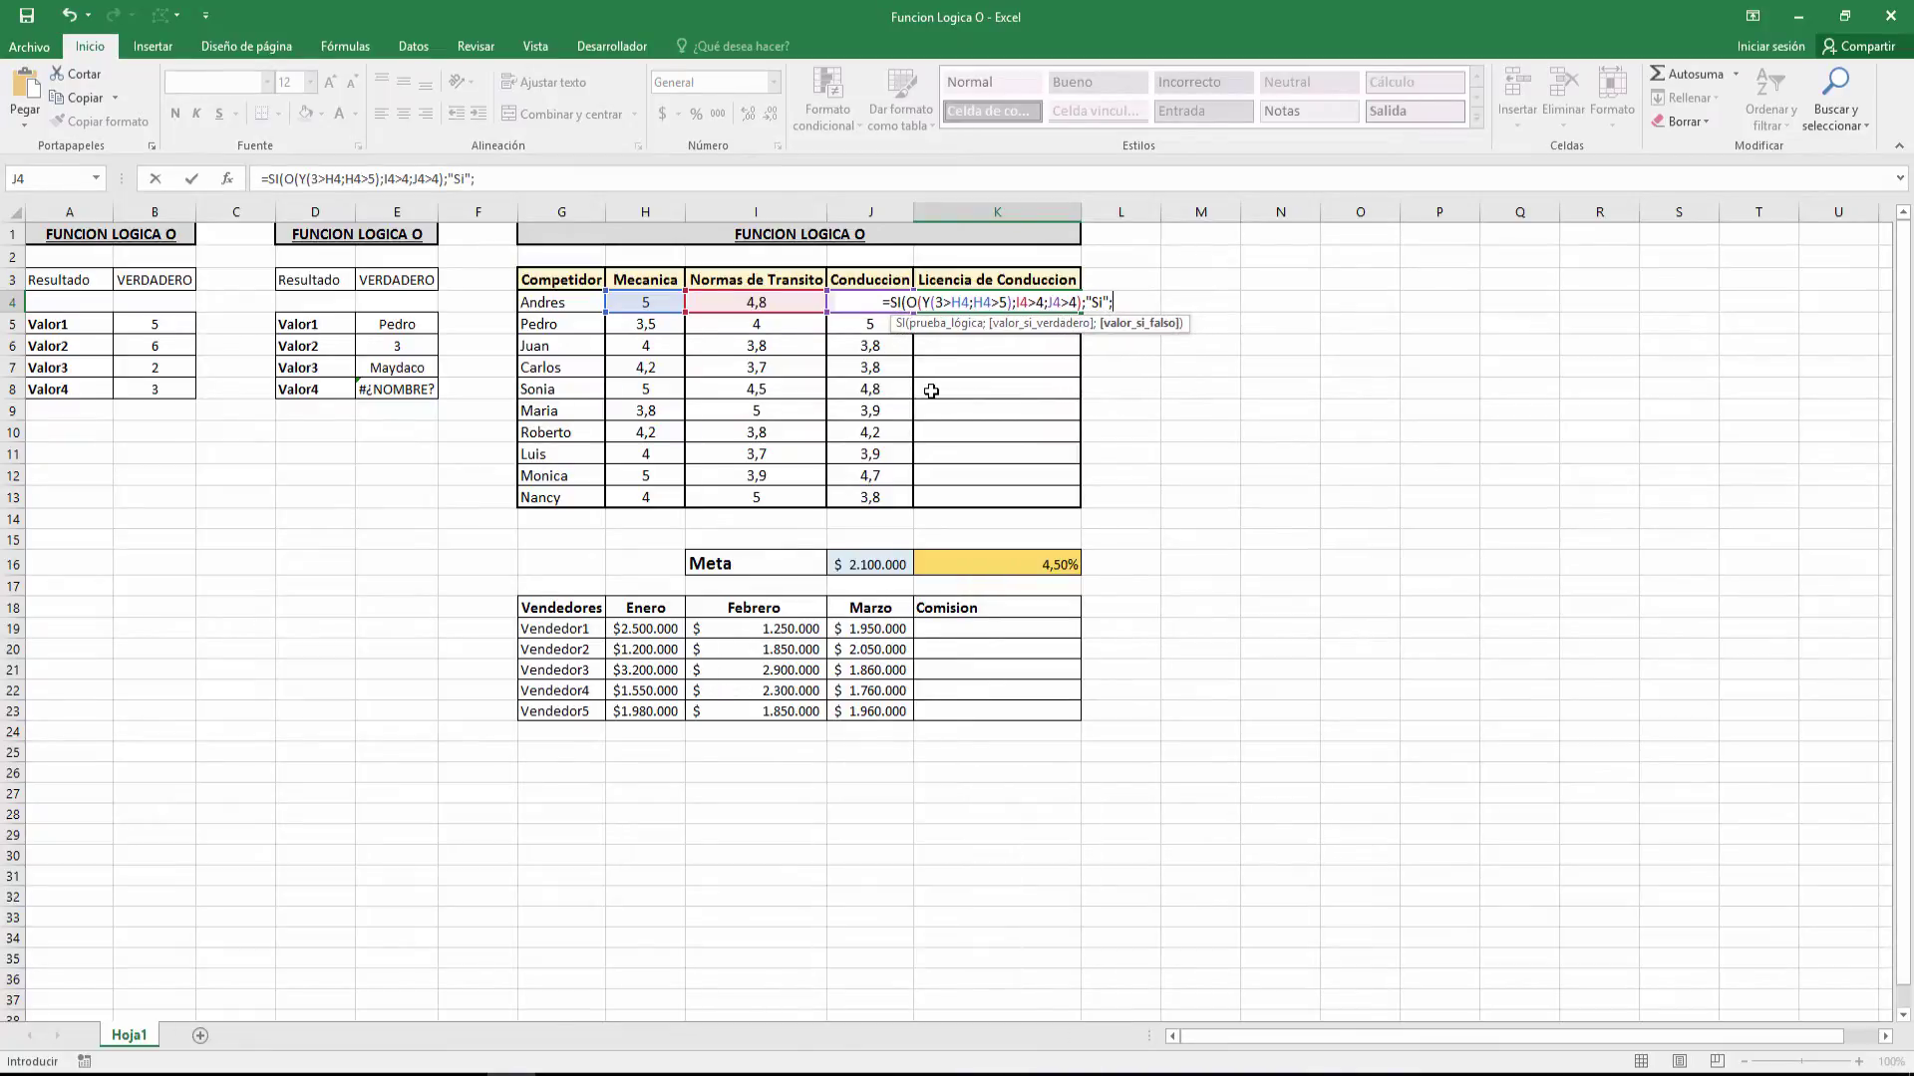
text("N)
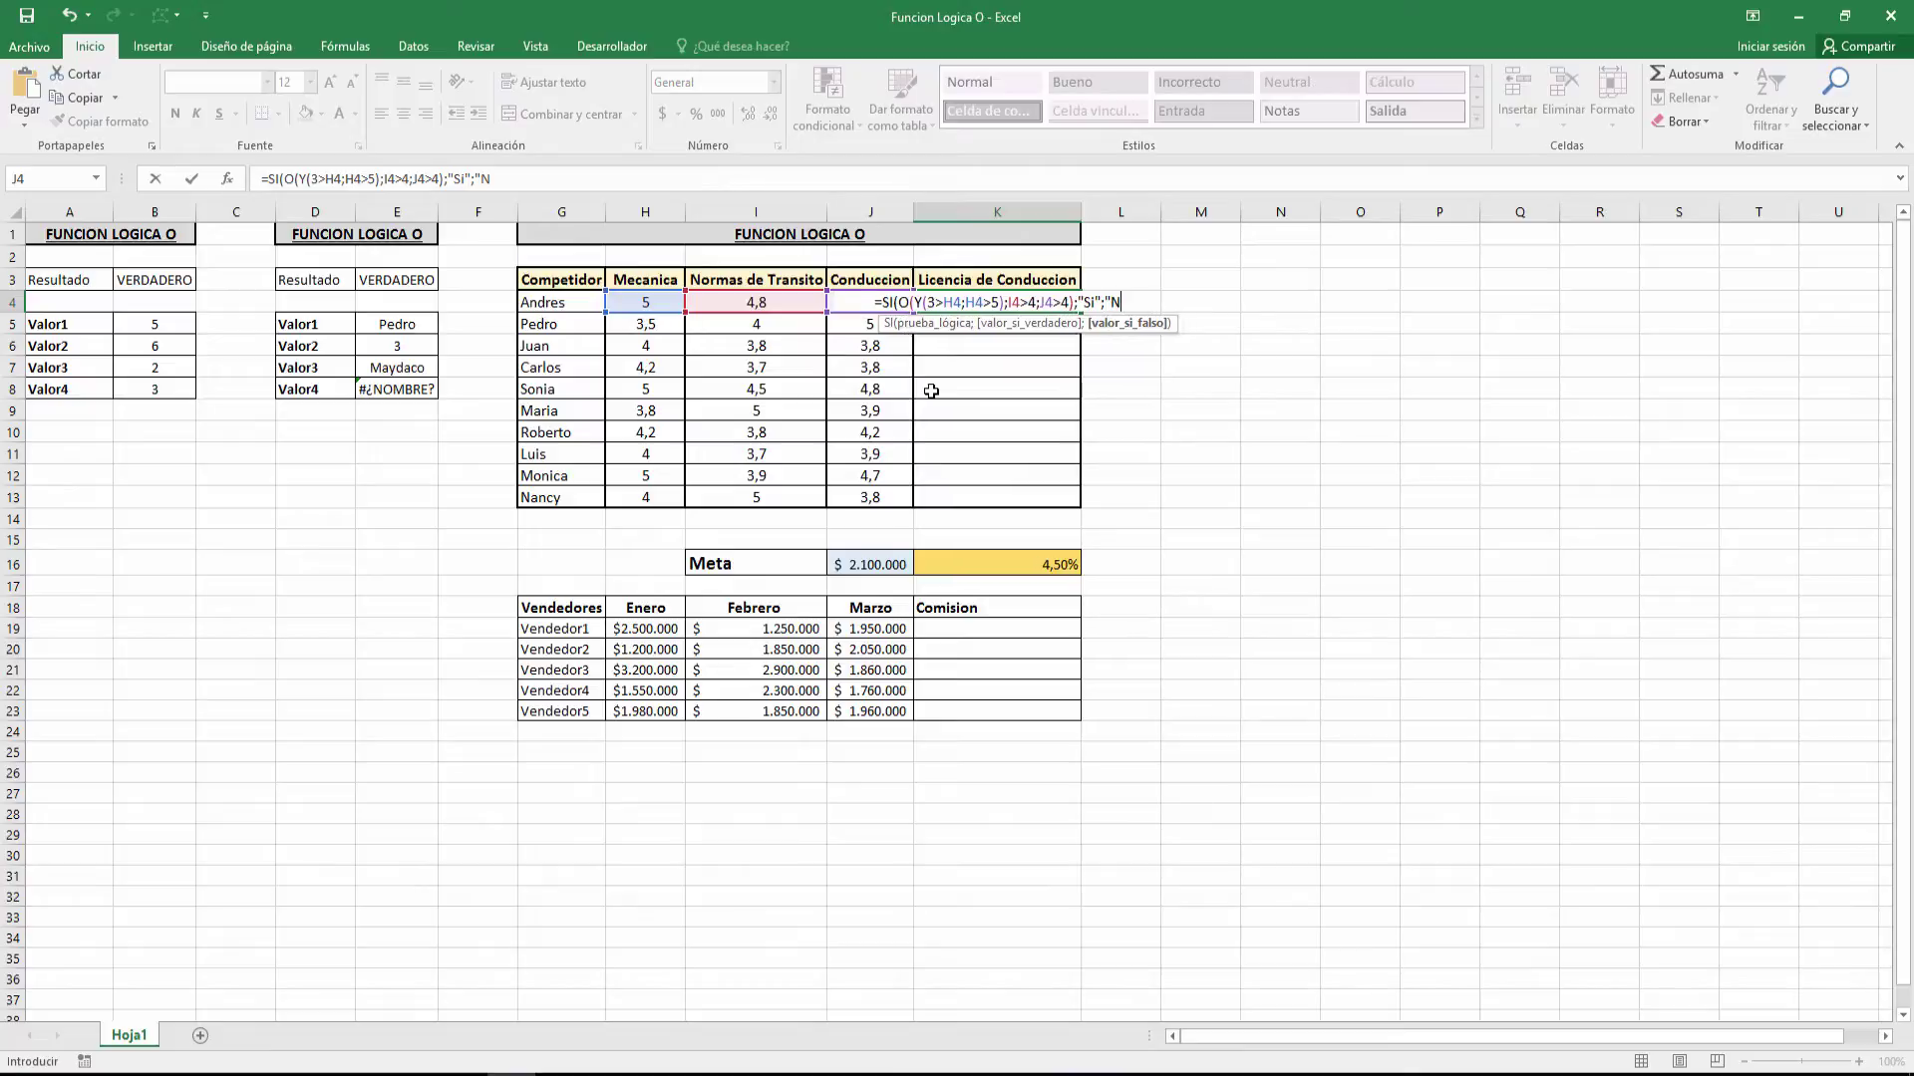
text(o"))
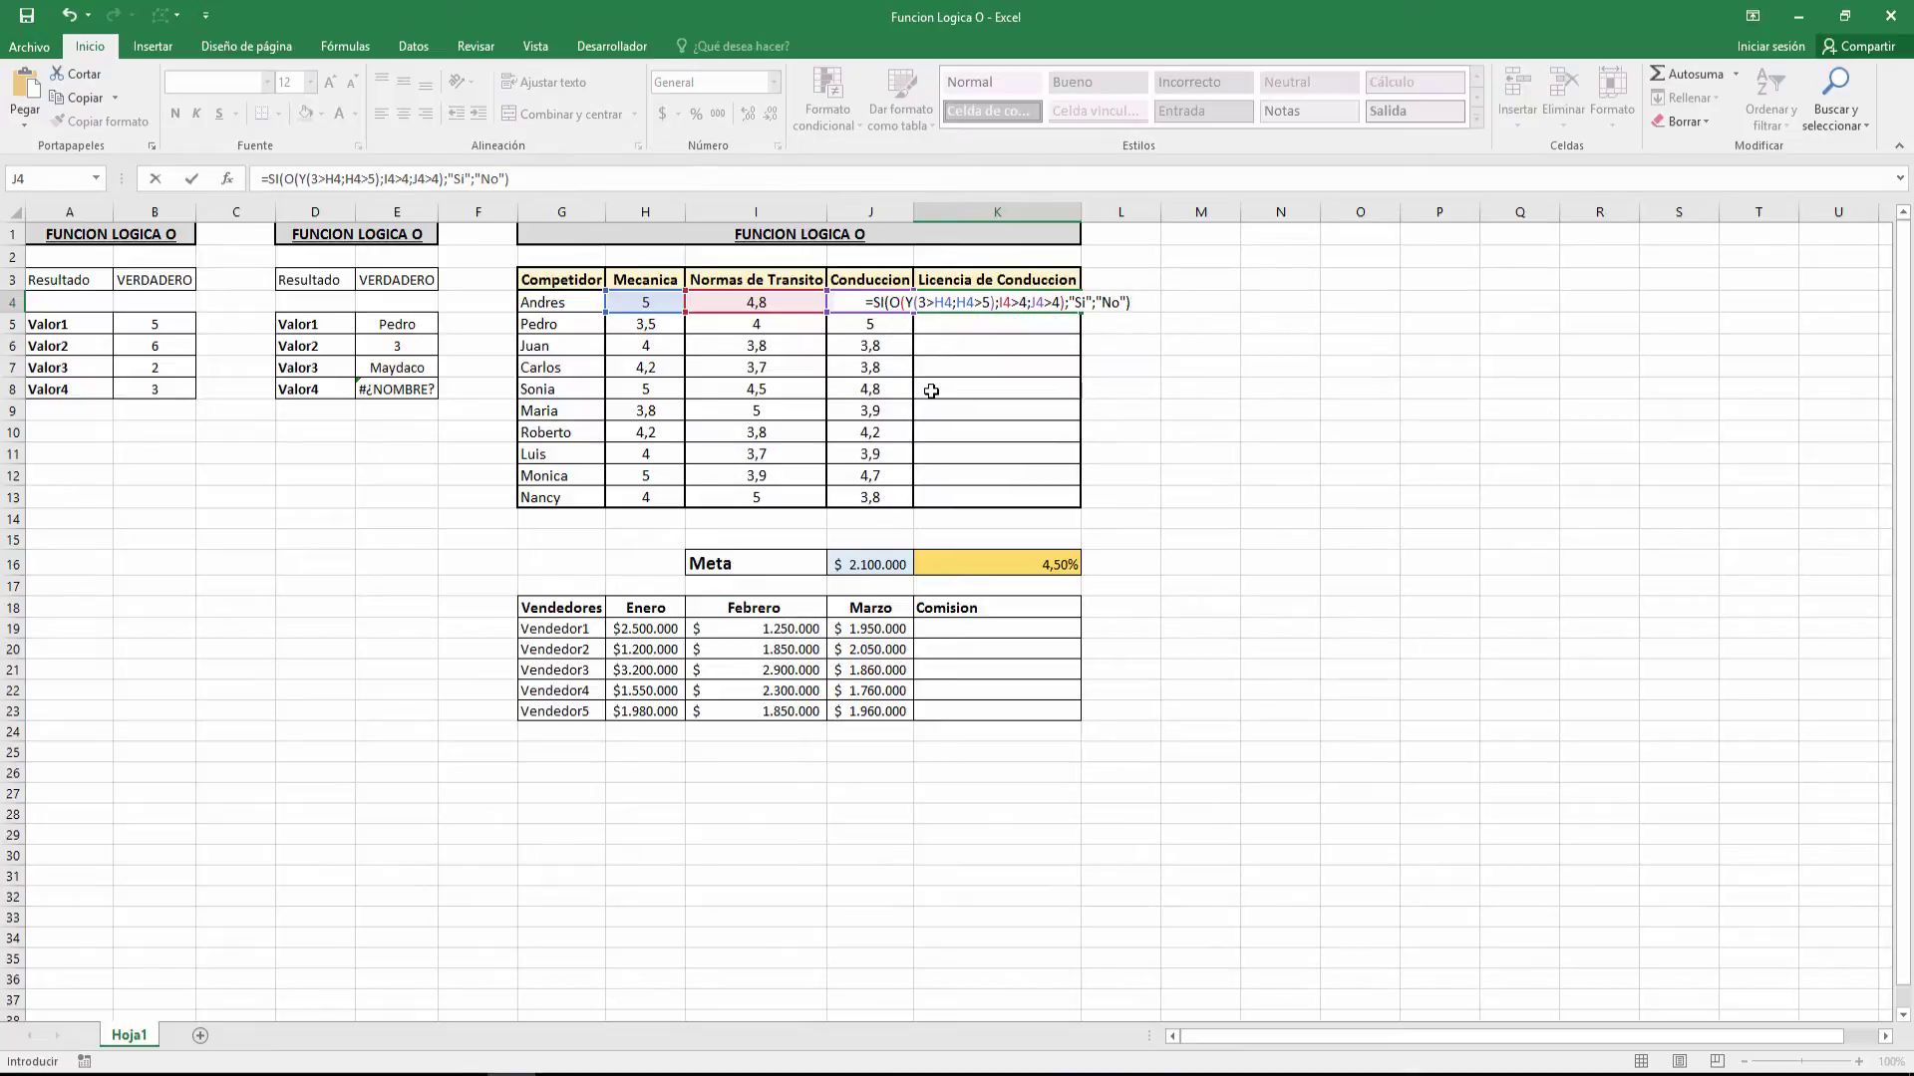
key(ctrl+Return)
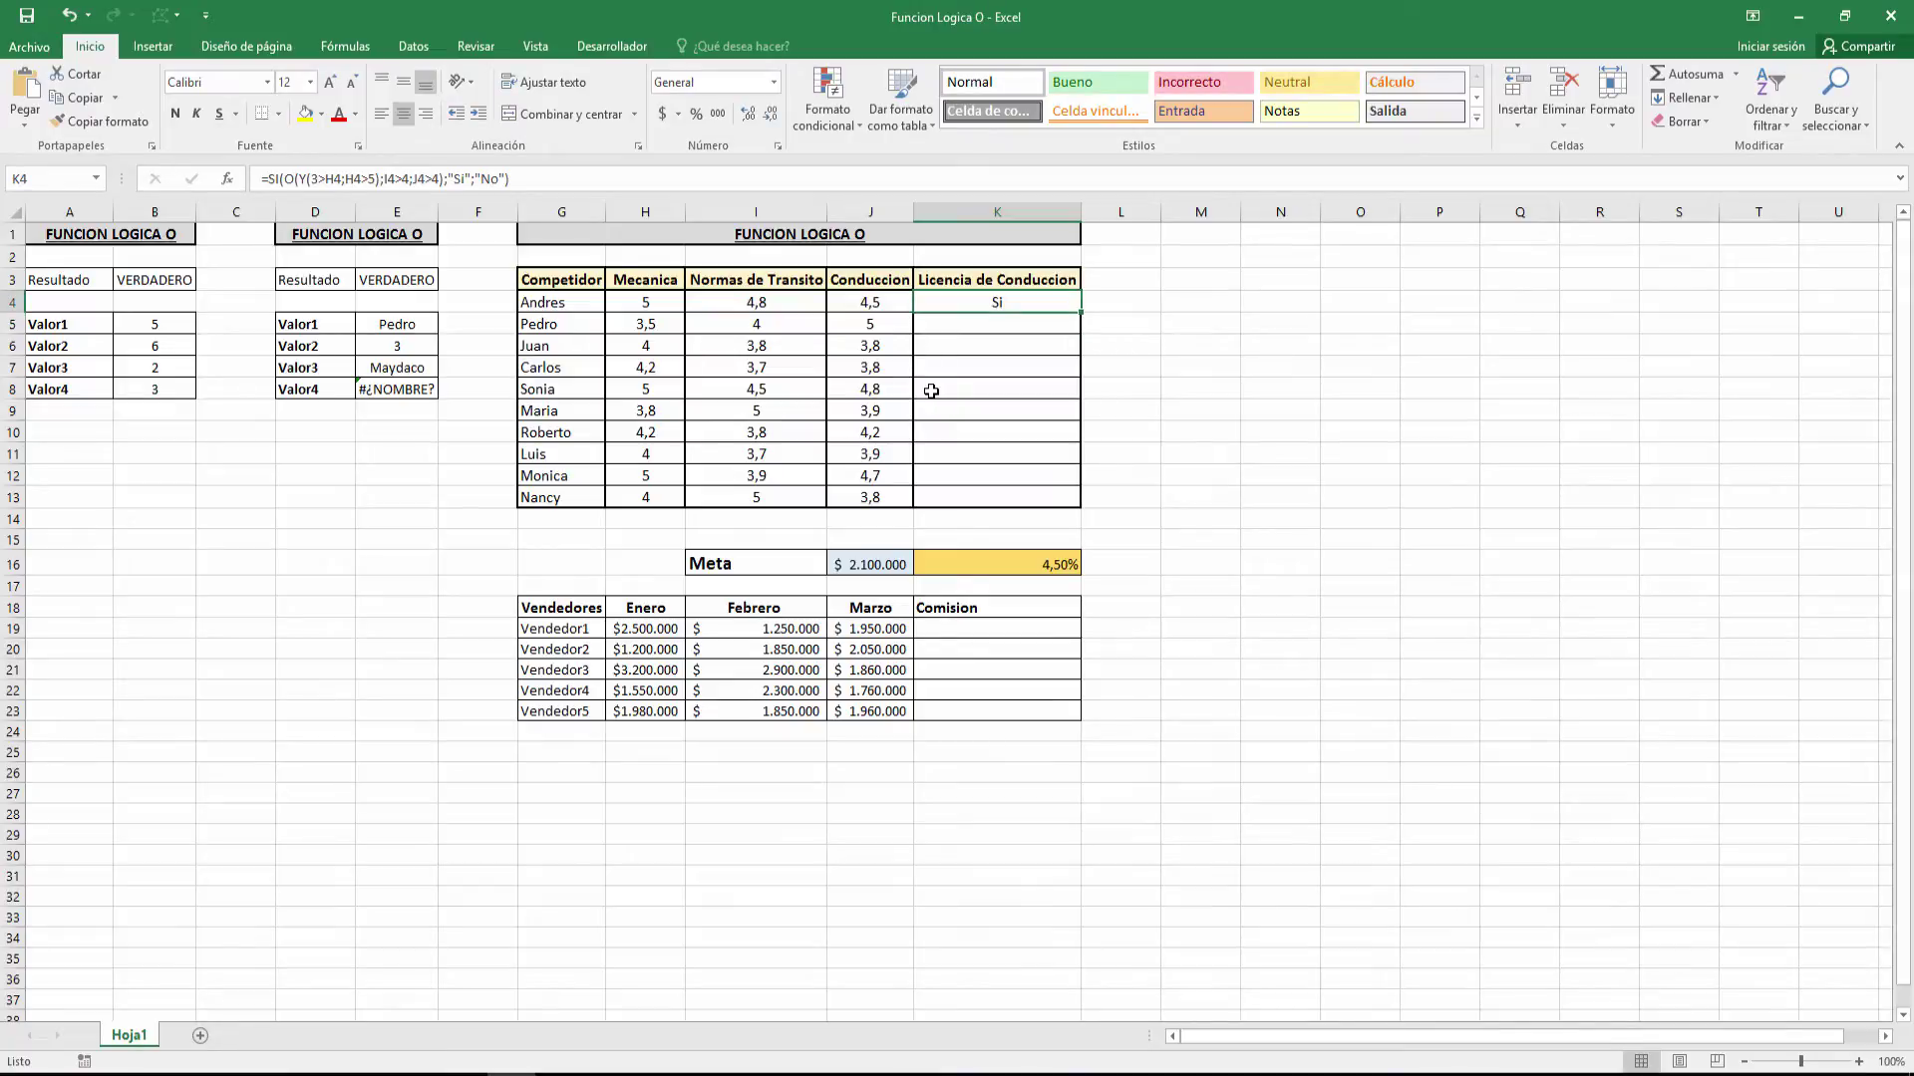
Review the formula in K4 and copy it down the Licencia de Conduccion column to K13.
key(F2)
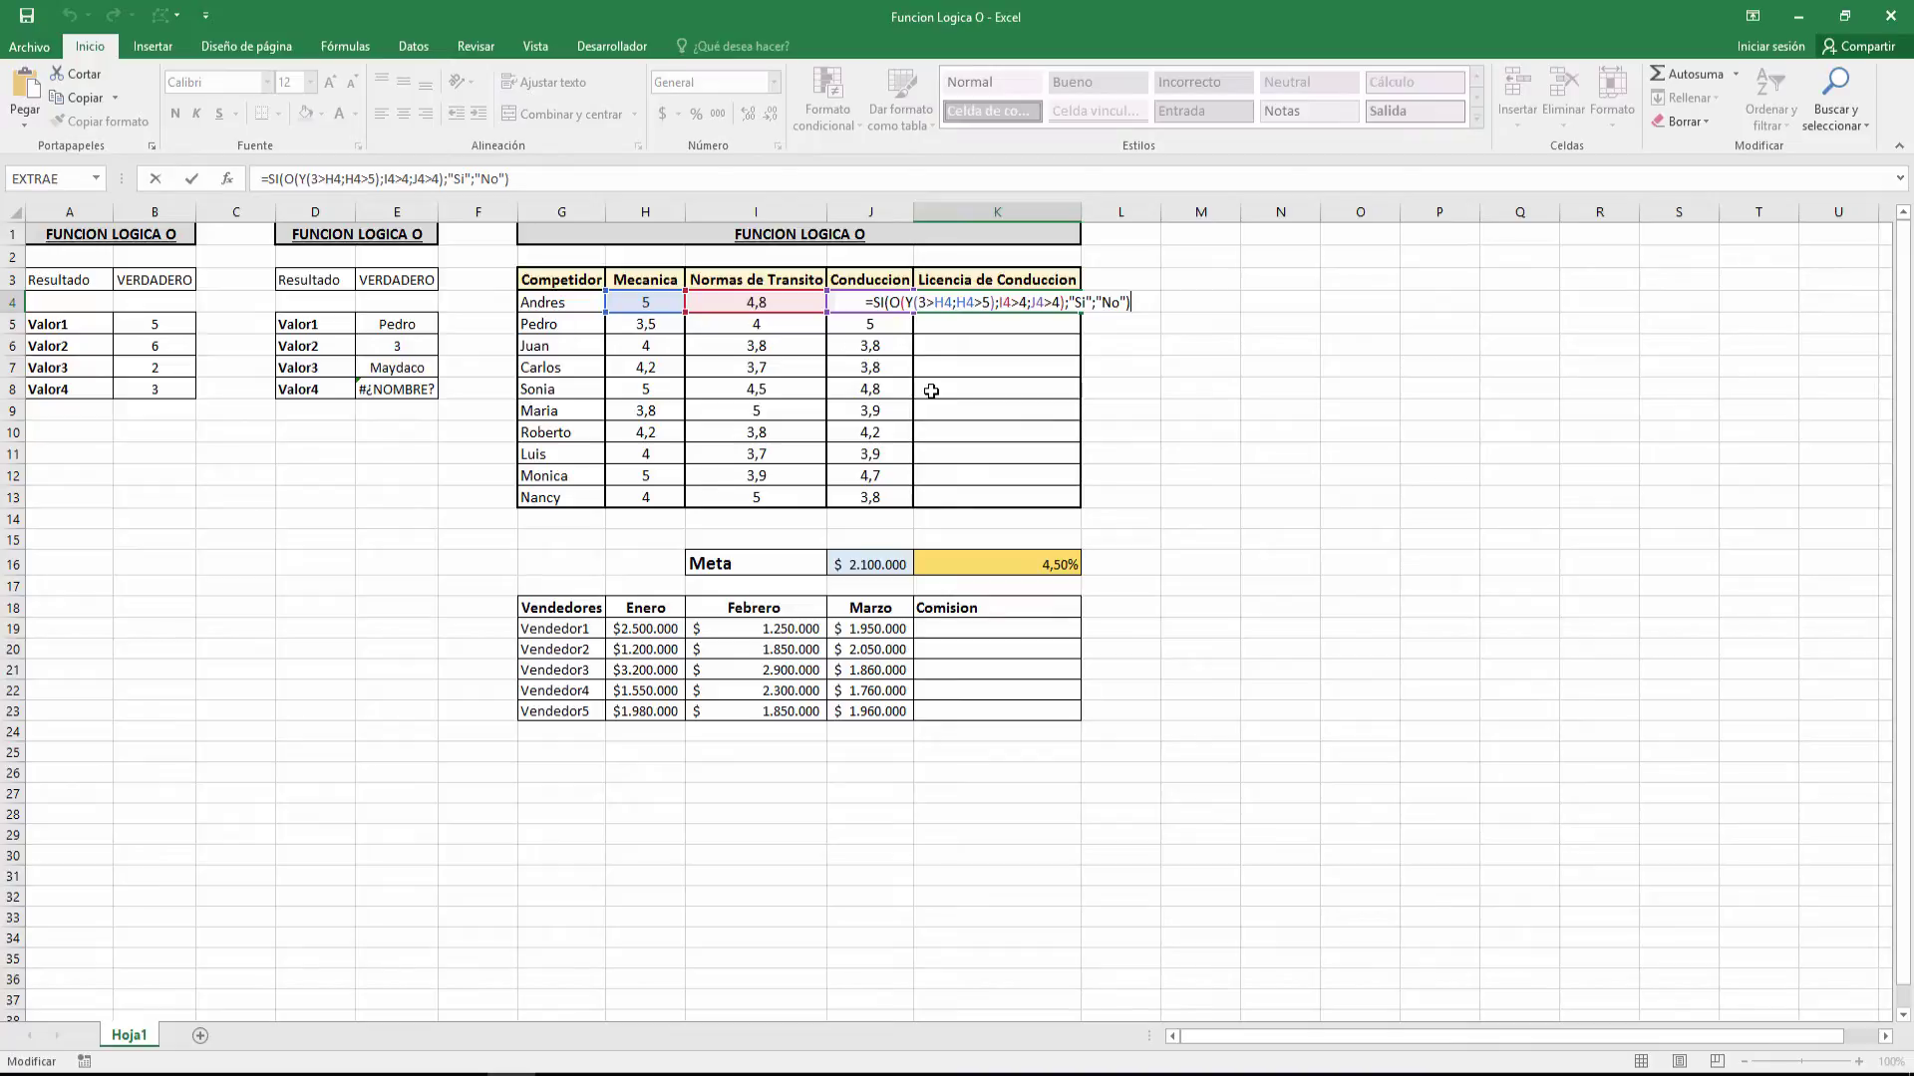
key(Return)
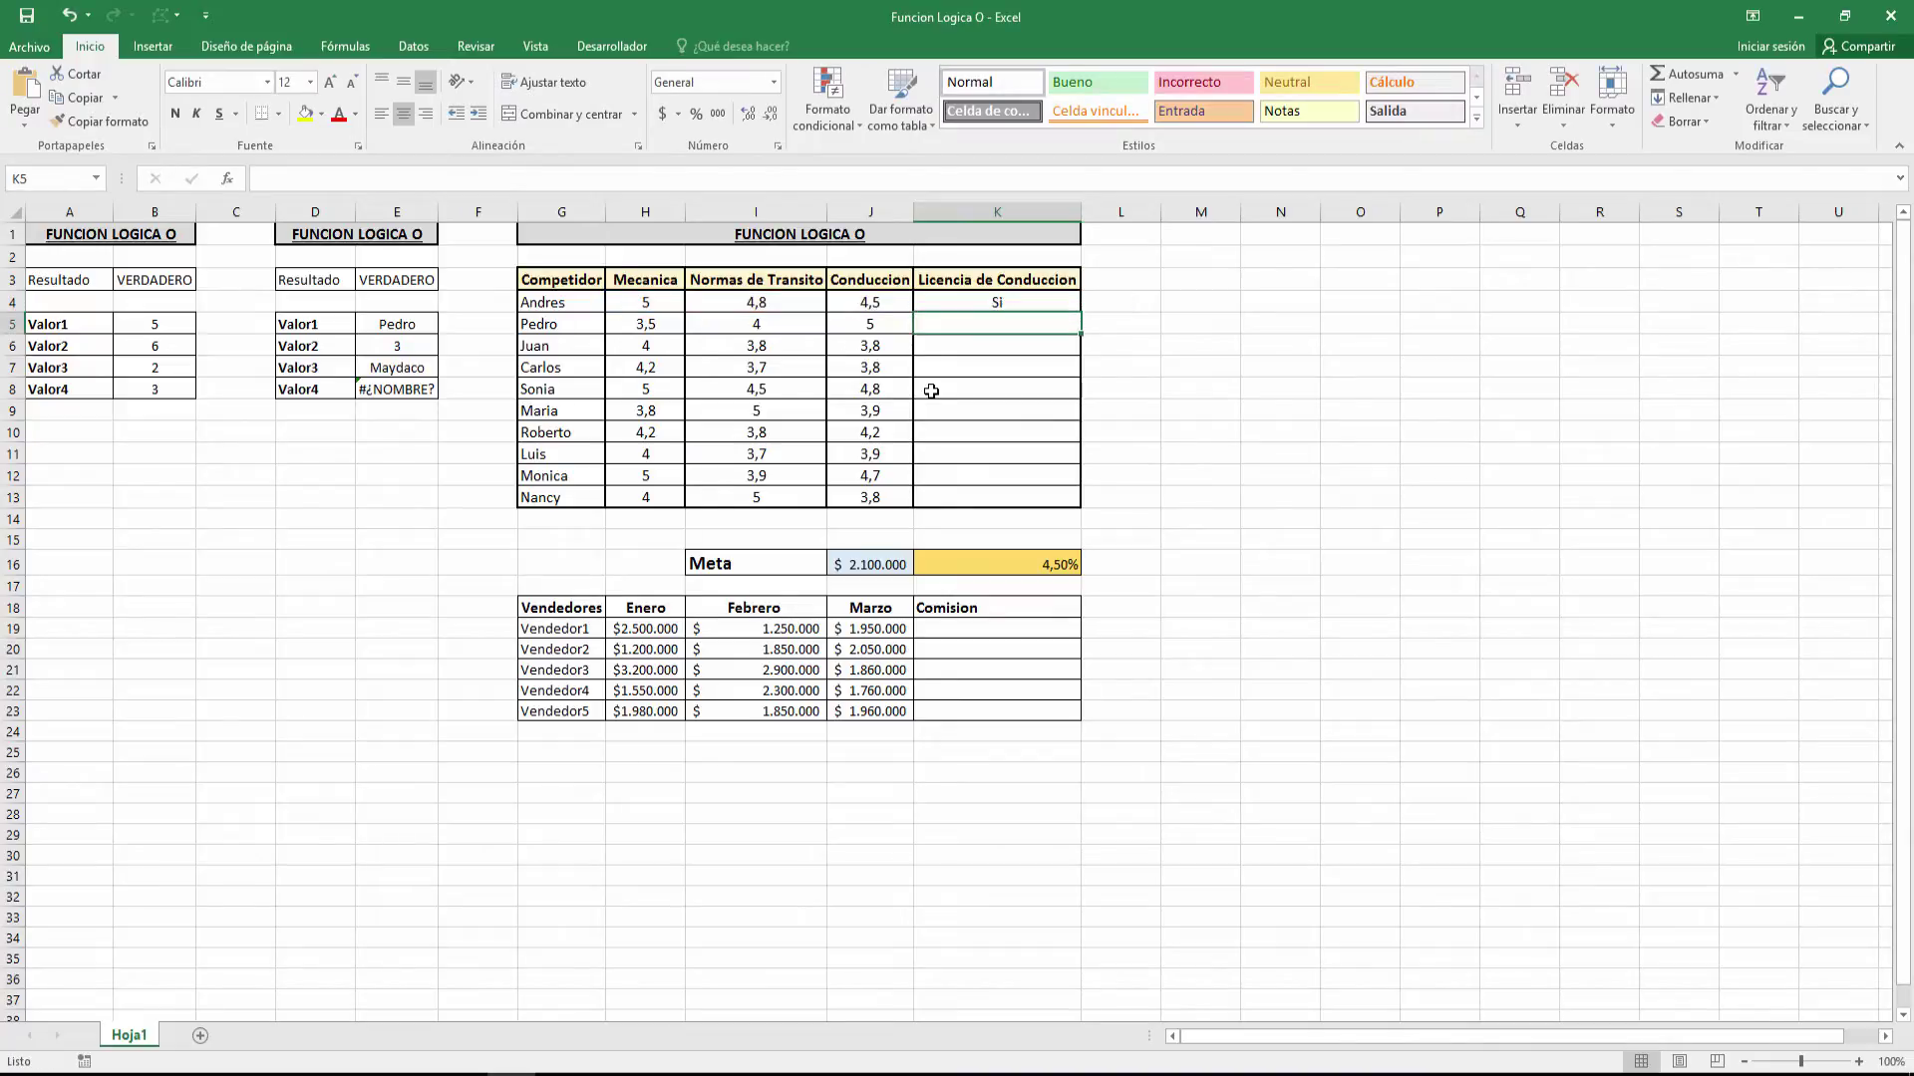
key(Up)
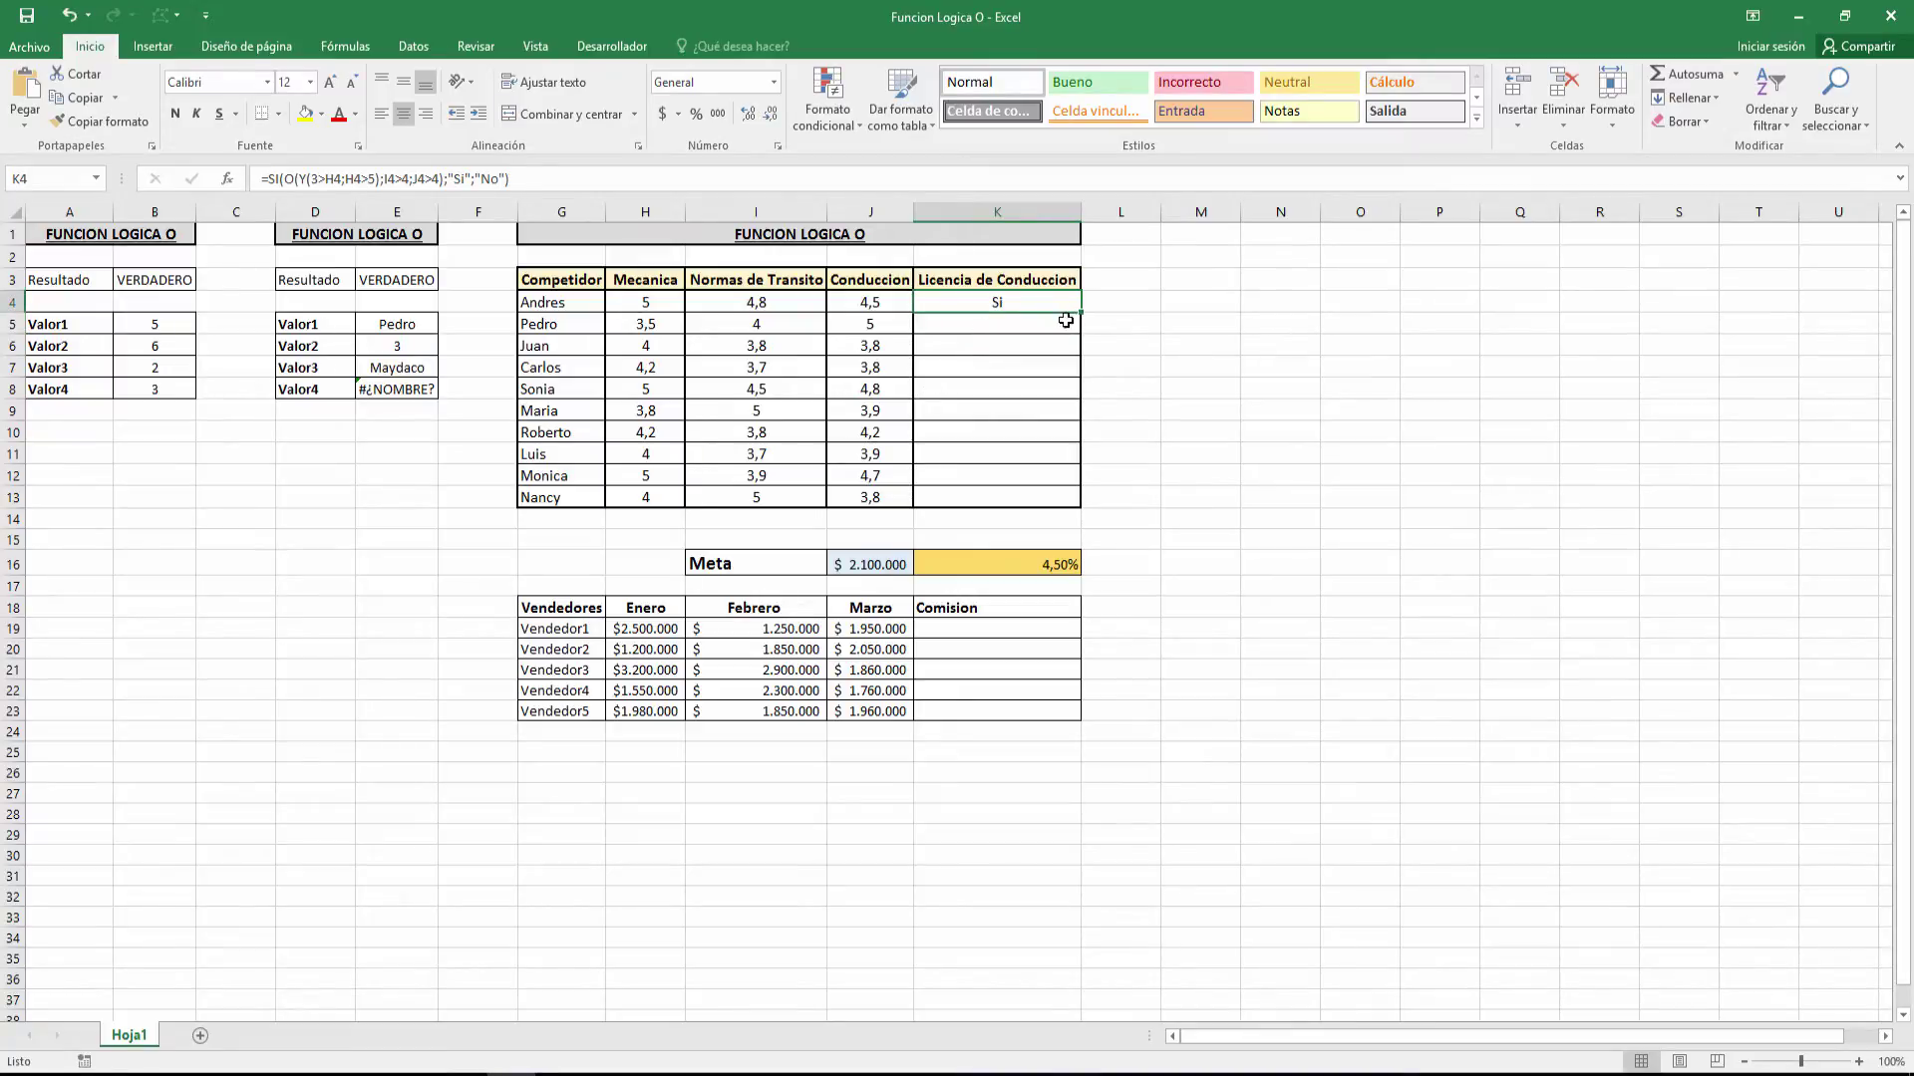
drag(1080, 312, 1079, 505)
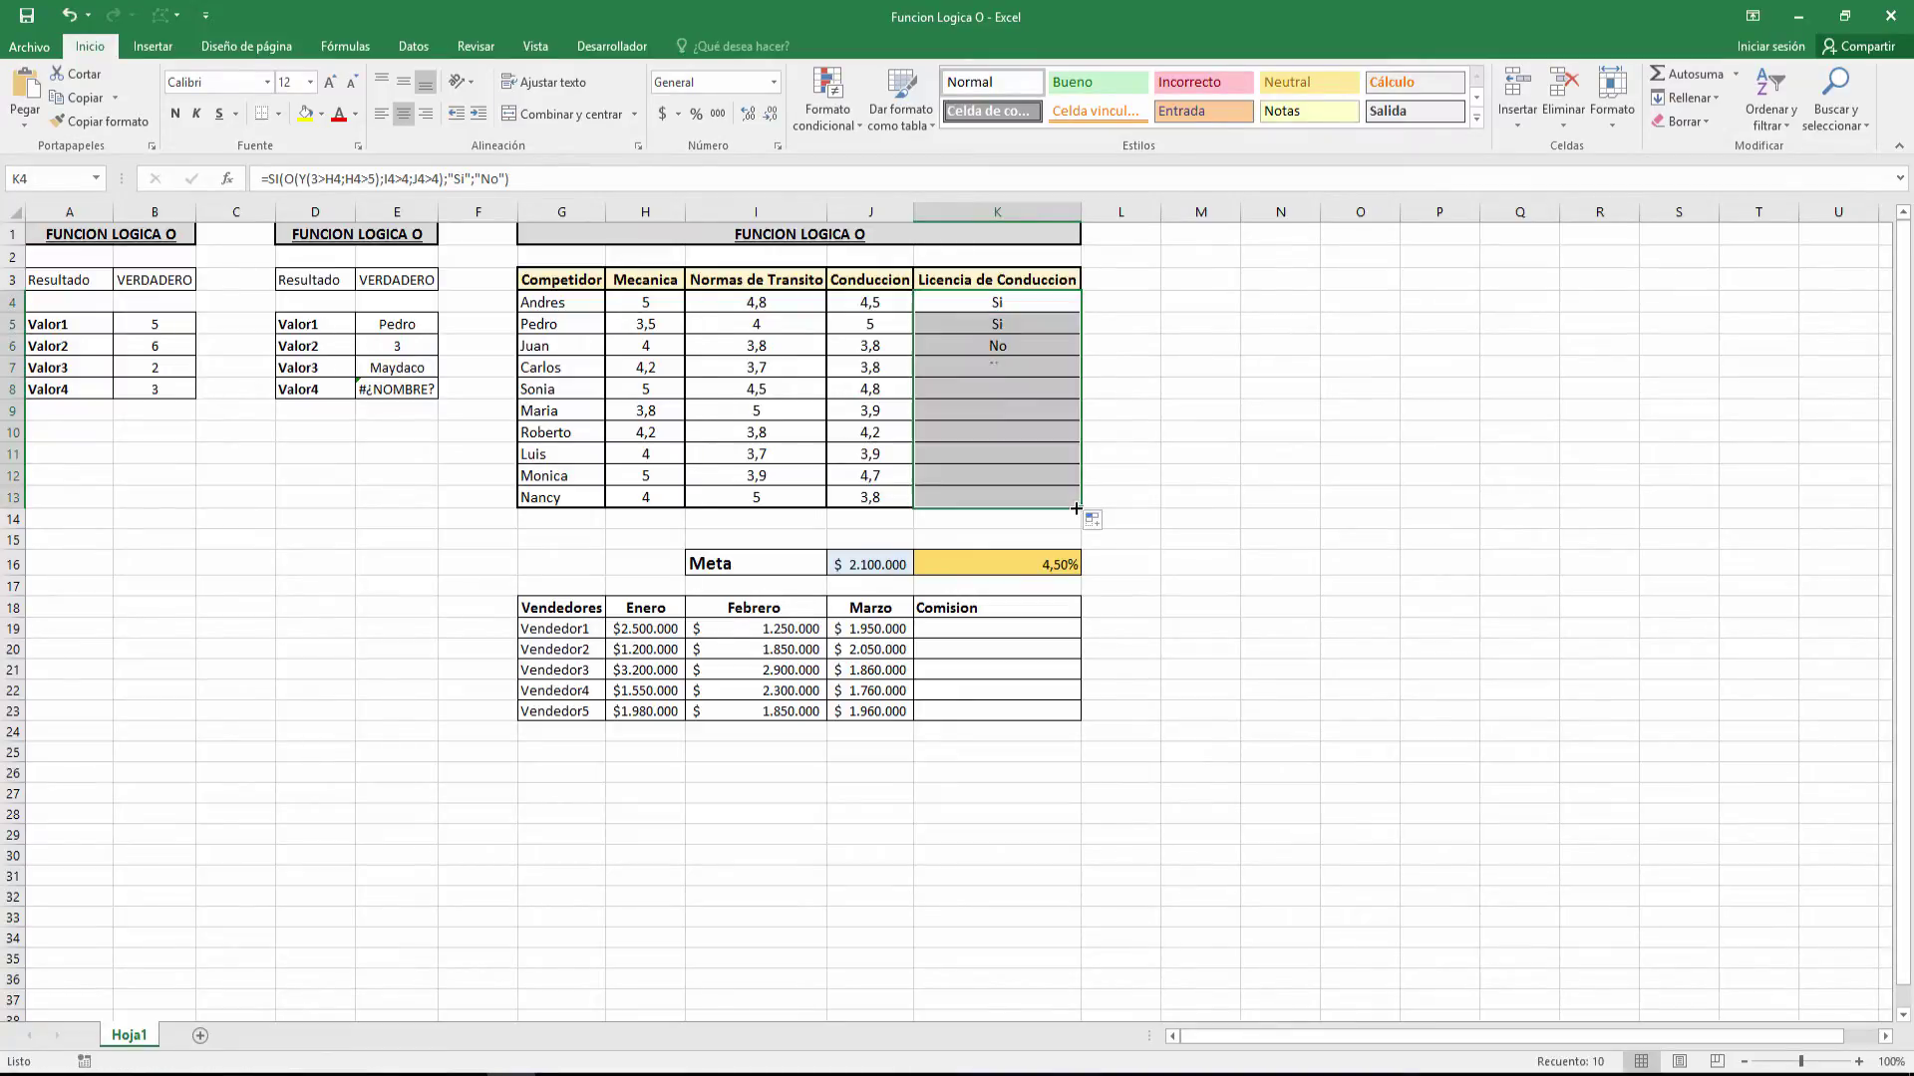
Compare the Mecanica, Normas de Transito and Conduccion scores in row 6 with the licence result in K6.
click(1031, 344)
key(Left)
key(Left)
key(Left)
key(Left)
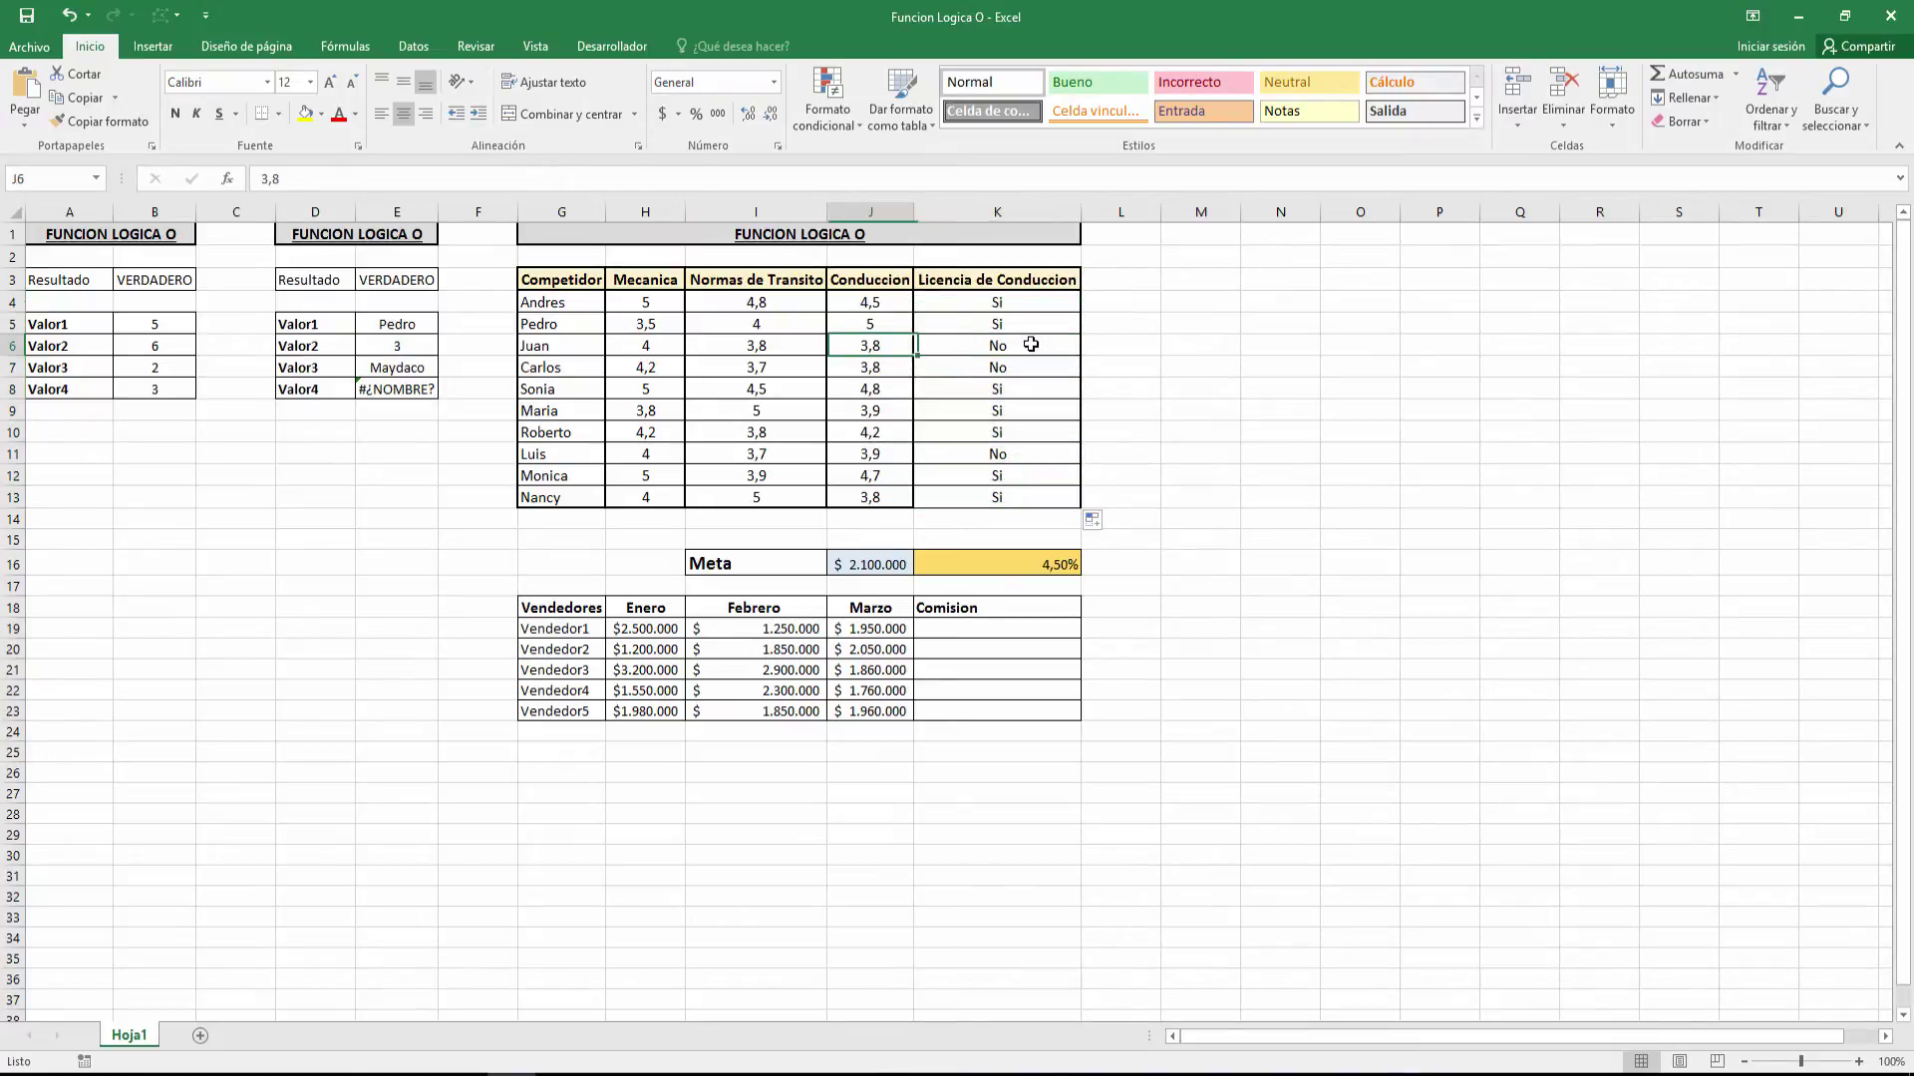
key(Right)
key(Right)
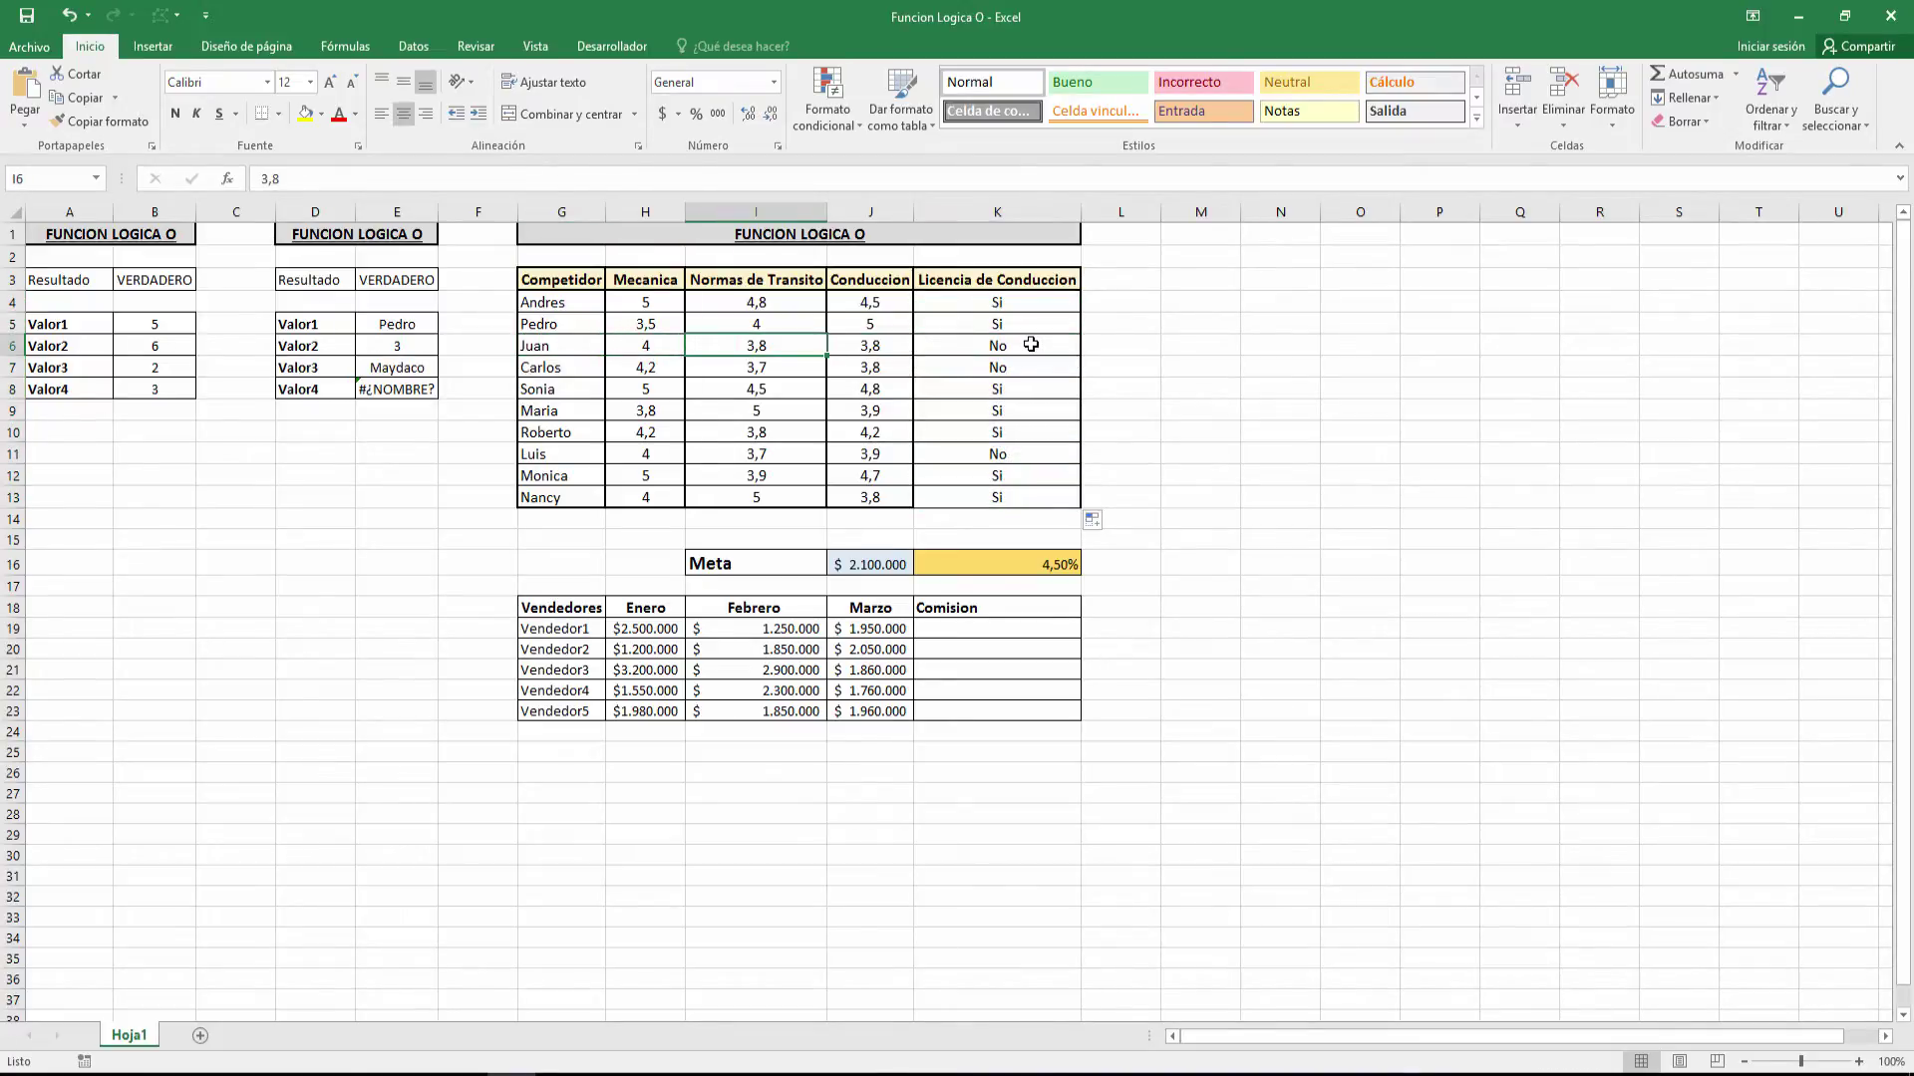
key(Right)
key(Left)
key(Right)
key(Left)
key(Right)
key(Right)
key(Left)
key(Left)
key(Right)
key(Left)
key(Right)
key(Right)
key(Left)
key(Left)
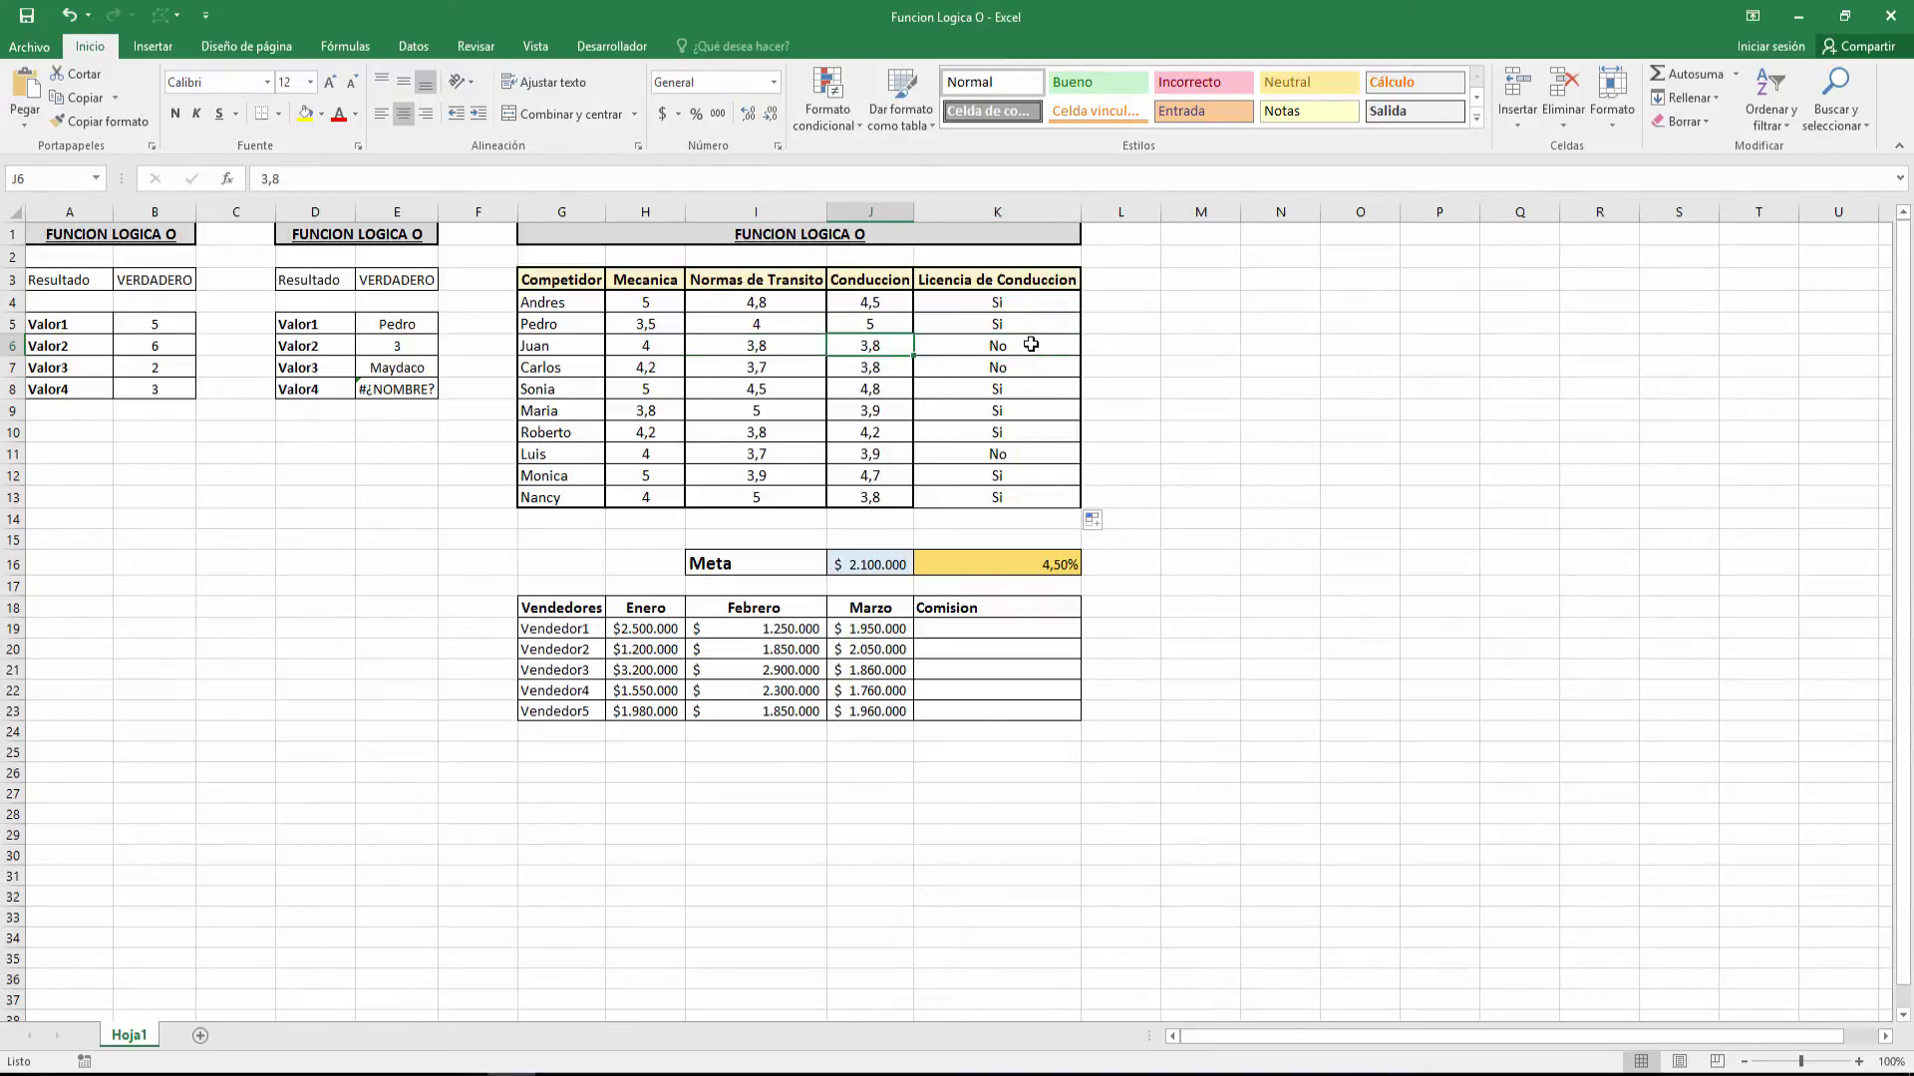
key(Right)
key(Right)
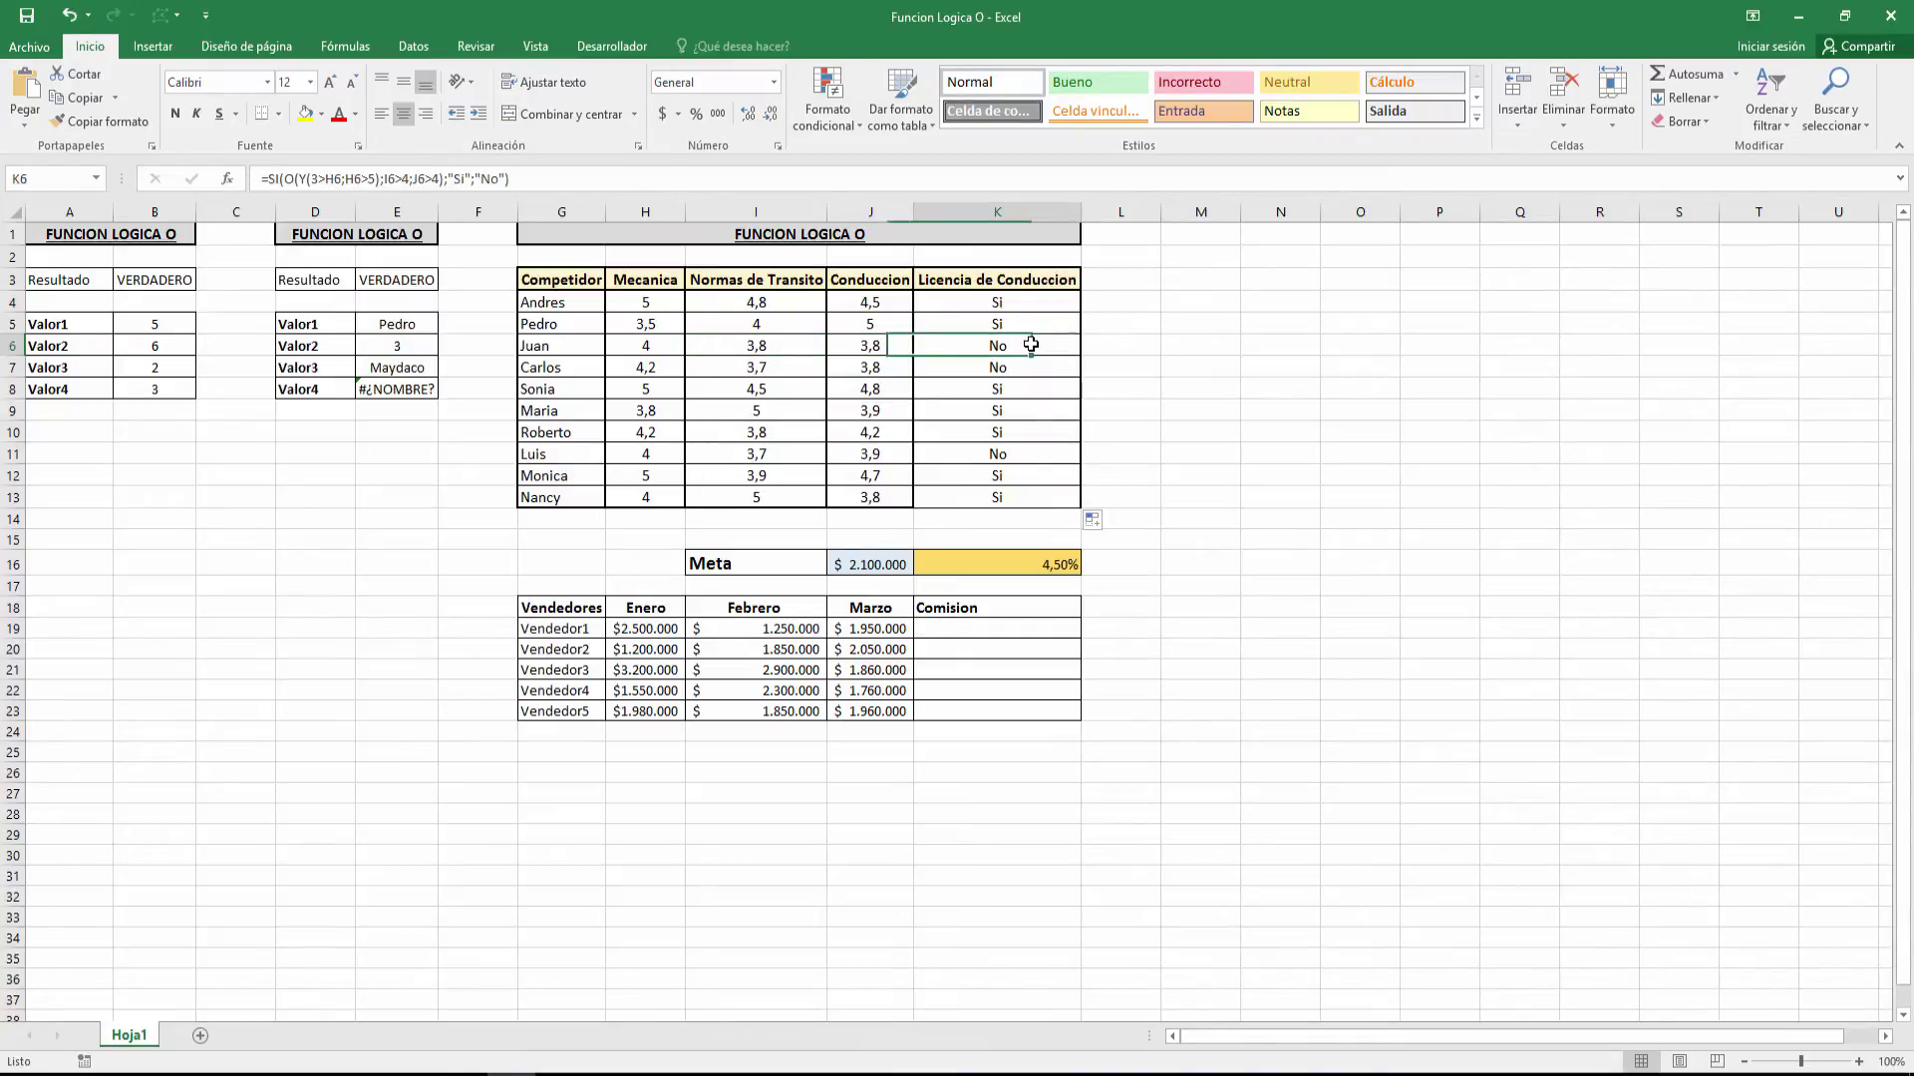
Compare the Mecanica, Normas de Transito and Conduccion scores in row 7 with the licence result in K7.
key(Down)
key(Left)
key(Left)
key(Right)
key(Right)
key(Left)
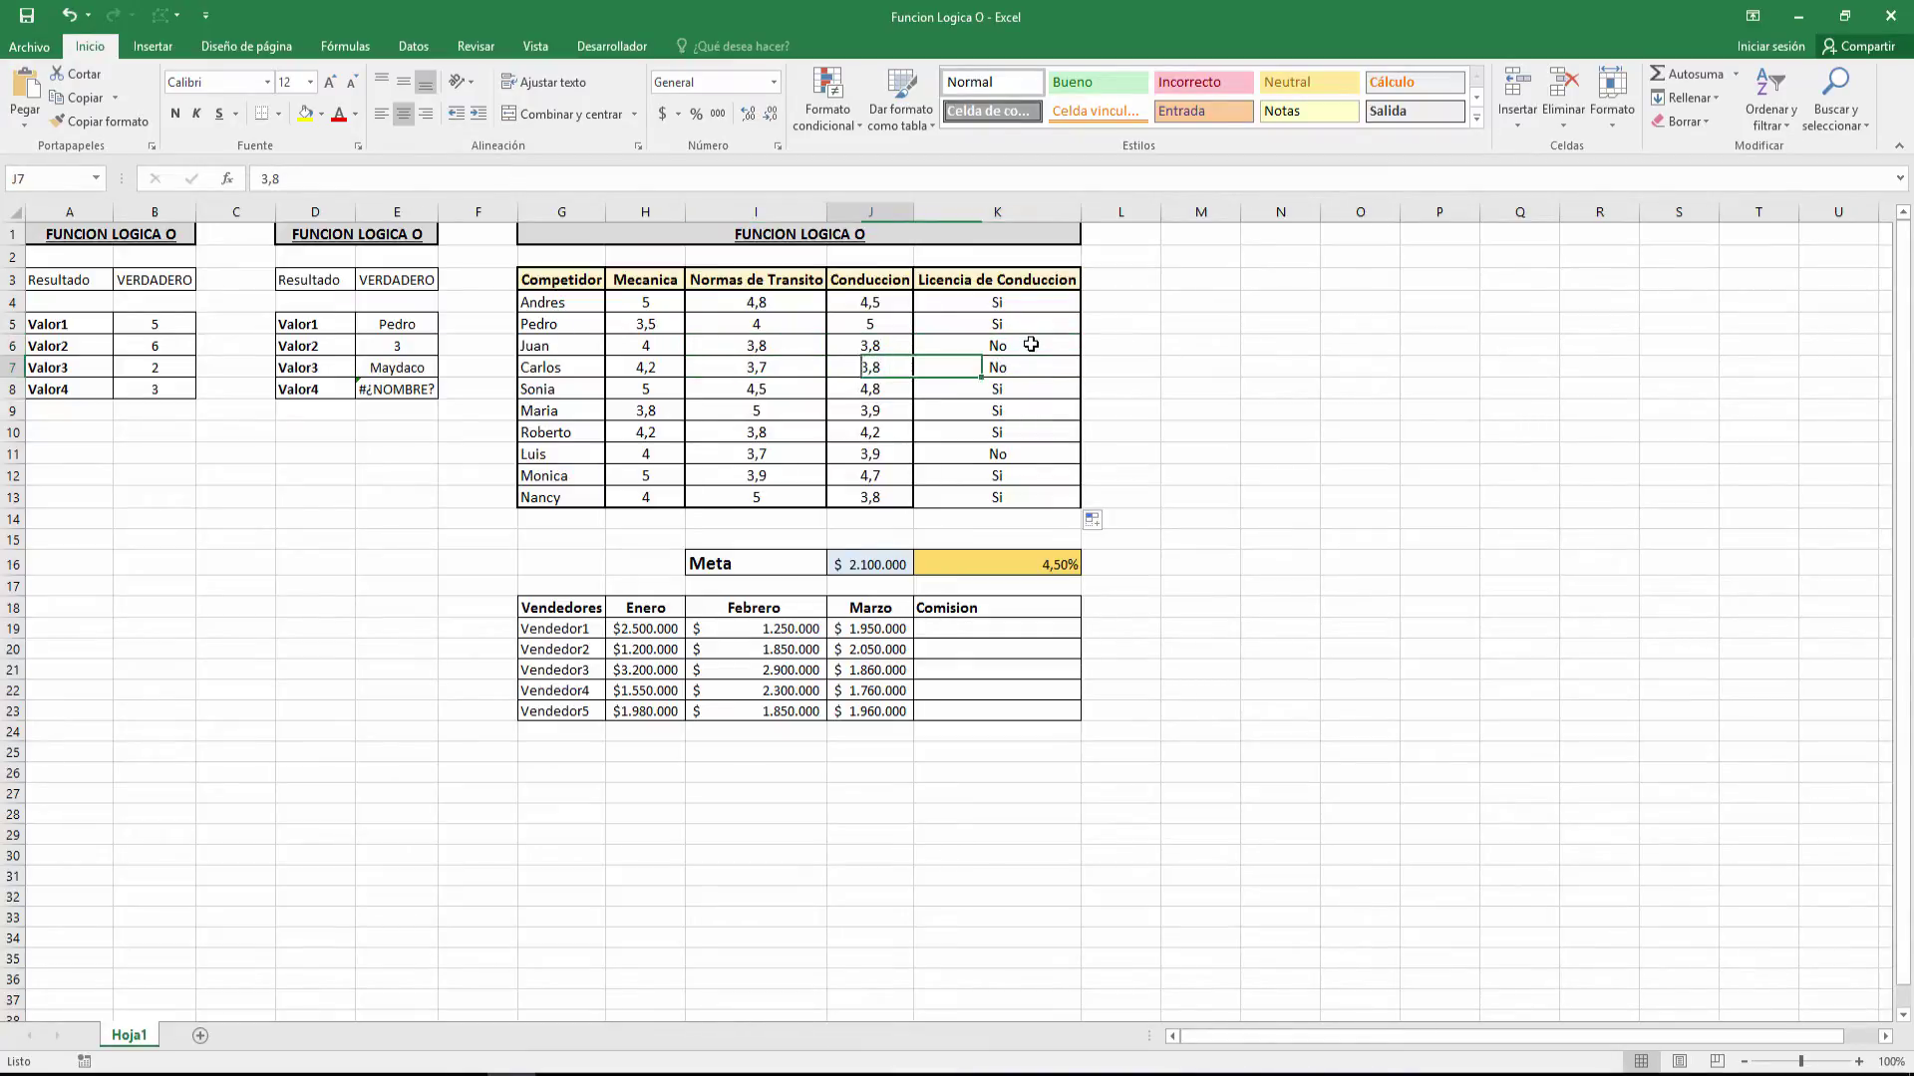
key(Right)
key(Left)
key(Right)
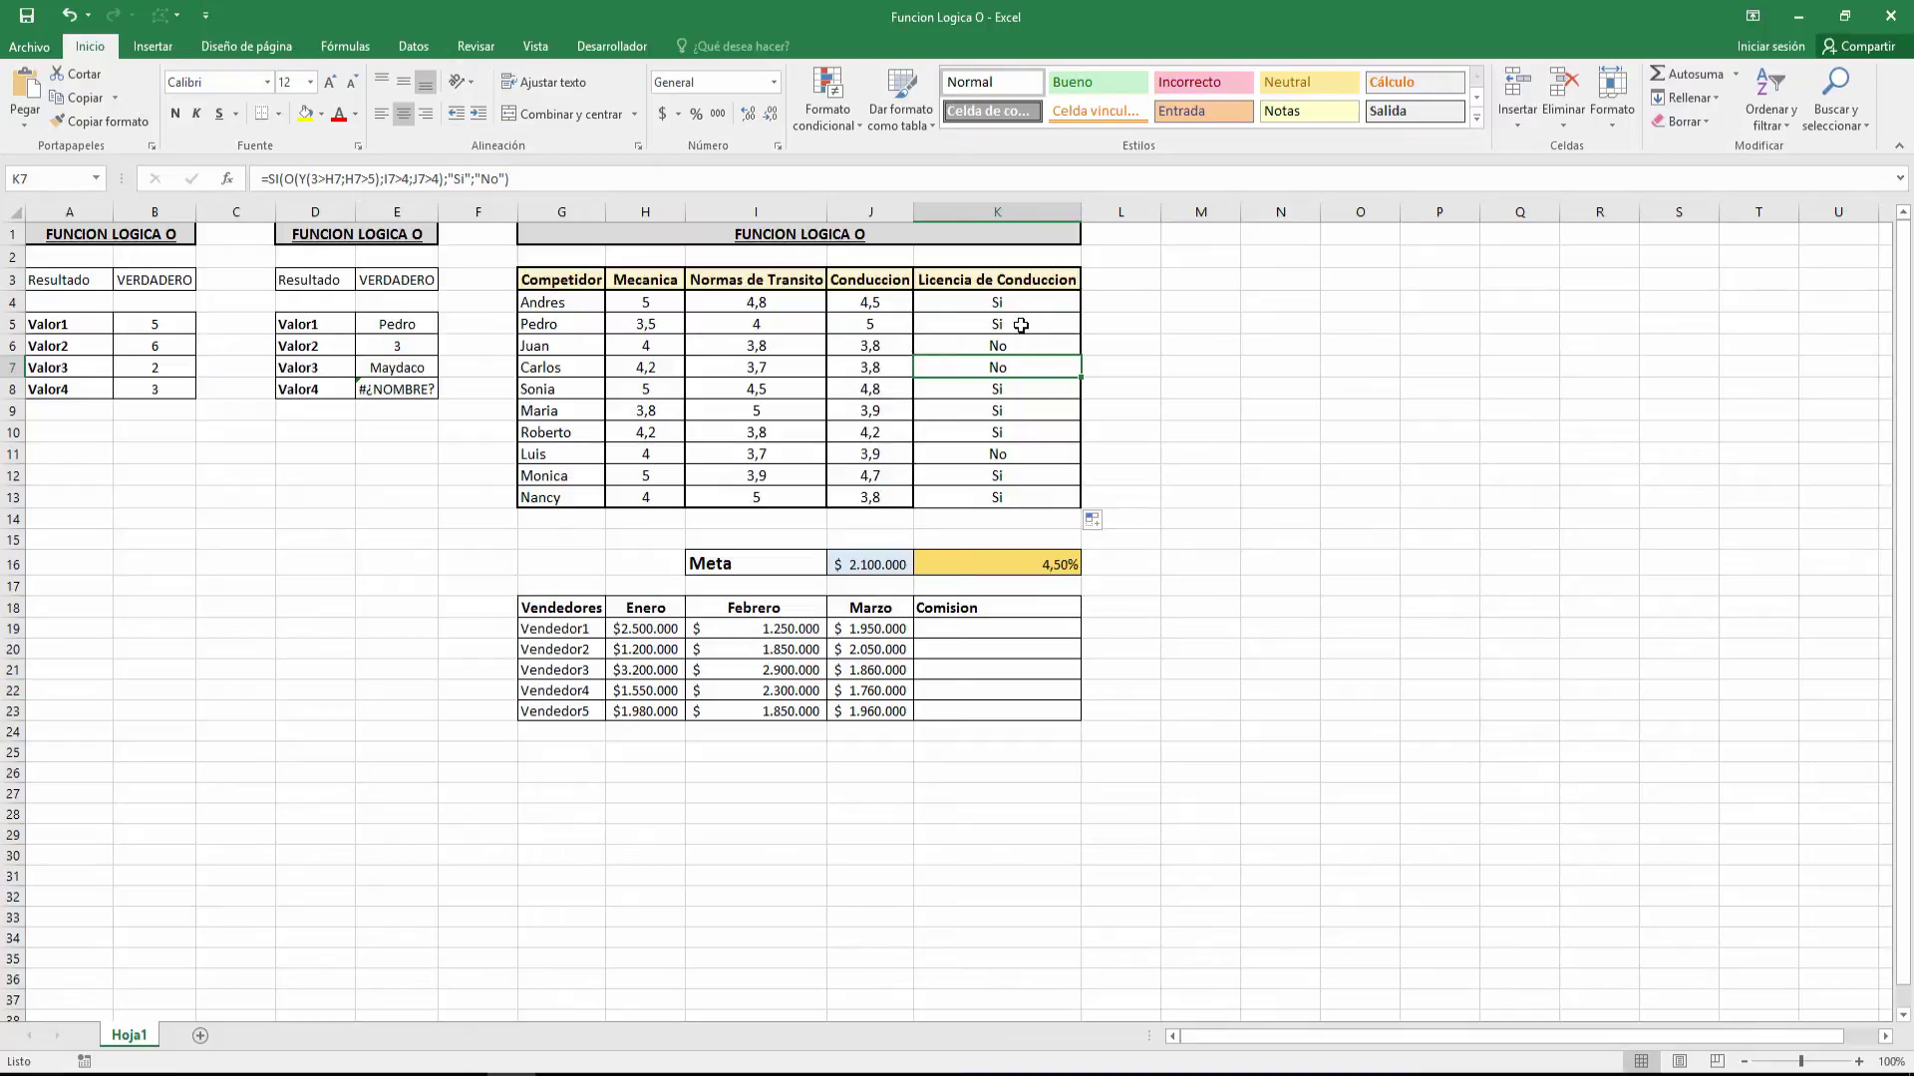
Start the Comision formula for Vendedor1 in K19 as an SI function with a nested O function as its logical test.
click(941, 625)
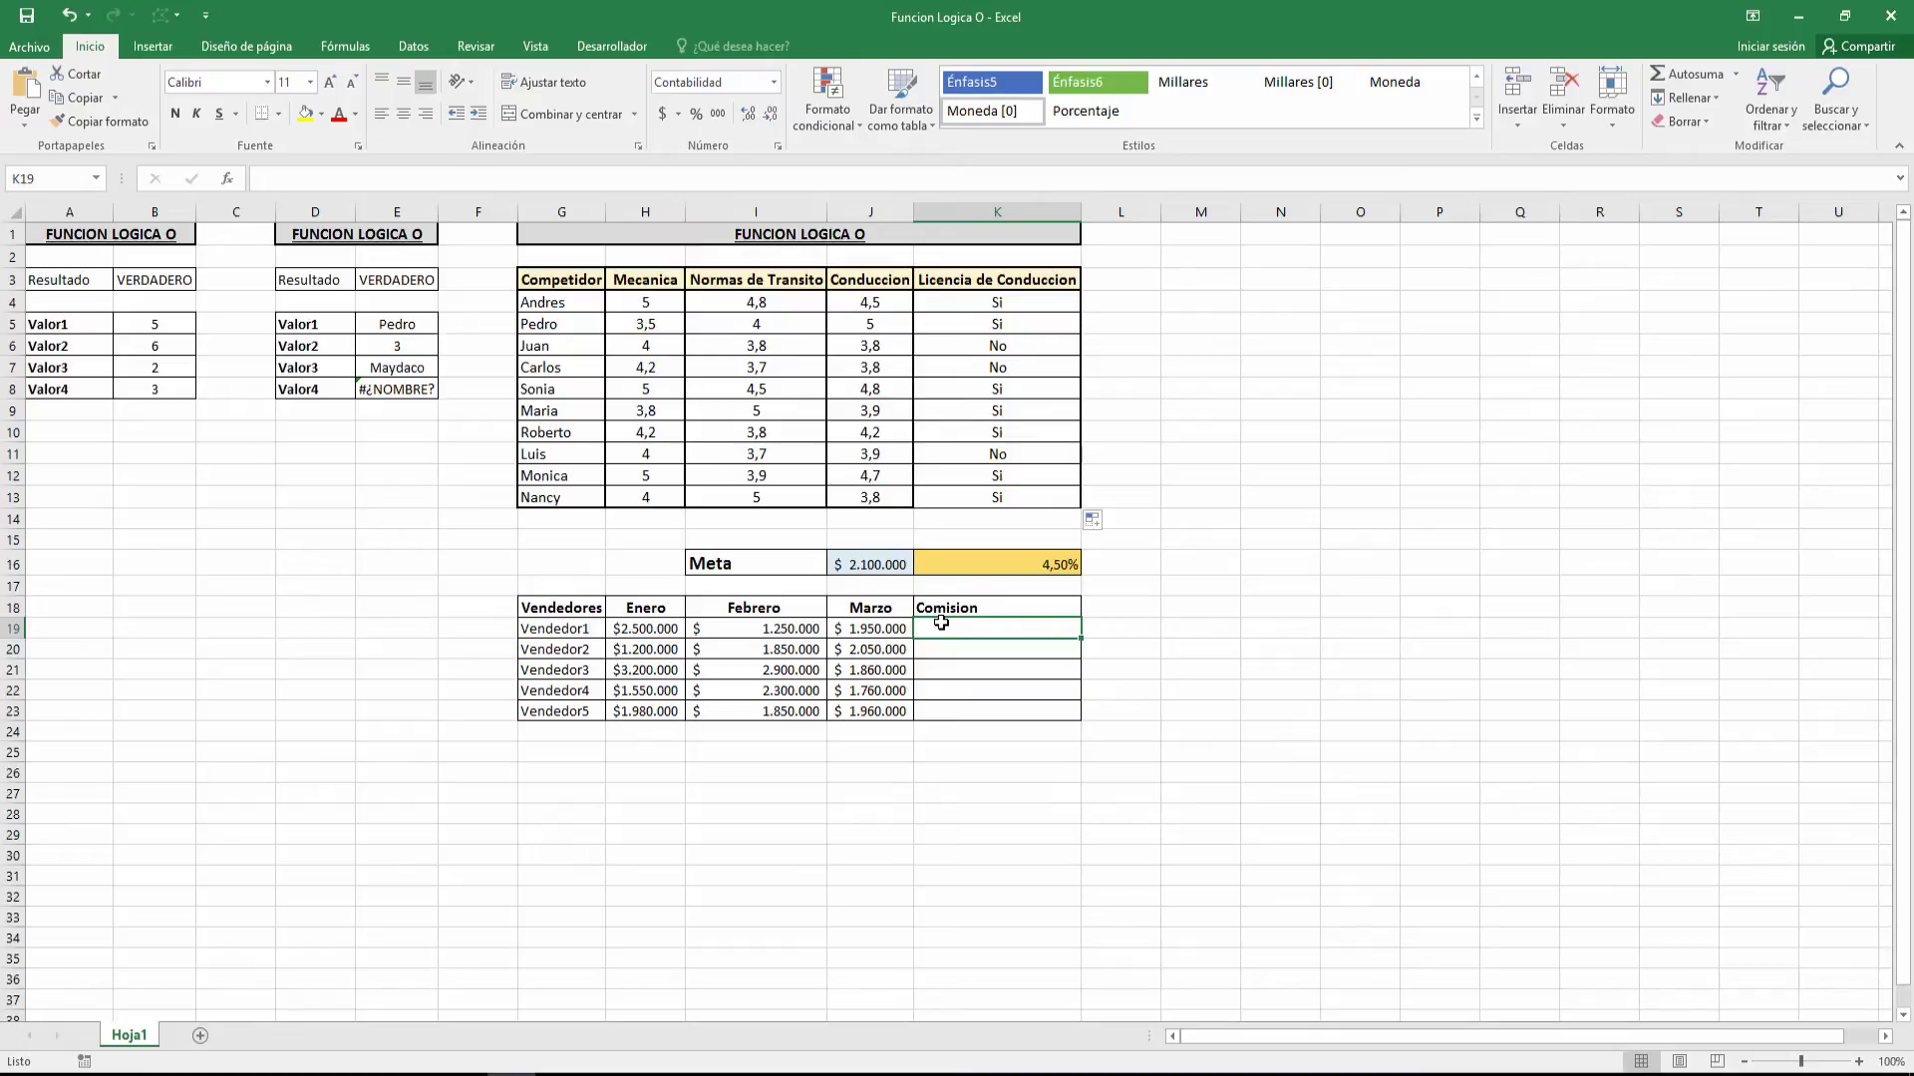
key(Up)
key(Up)
key(Up)
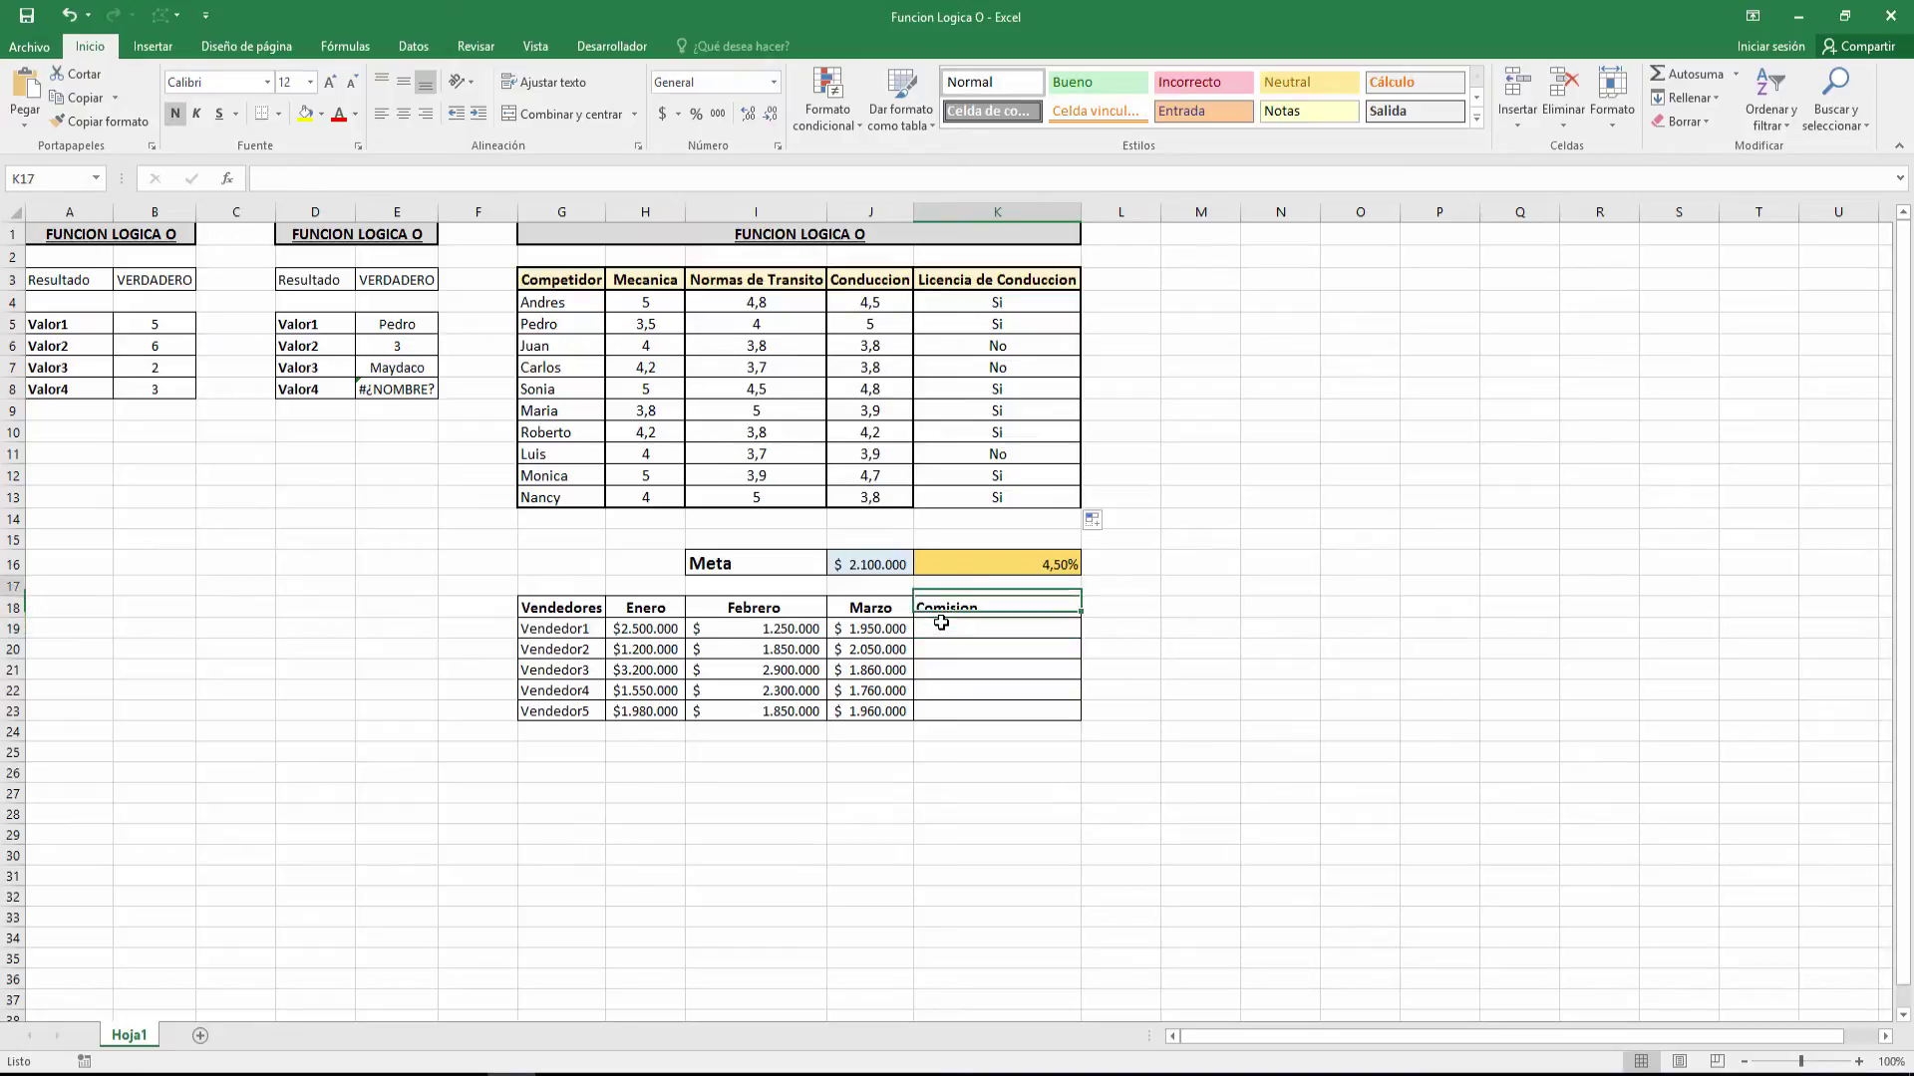
key(Down)
key(Down)
key(Down)
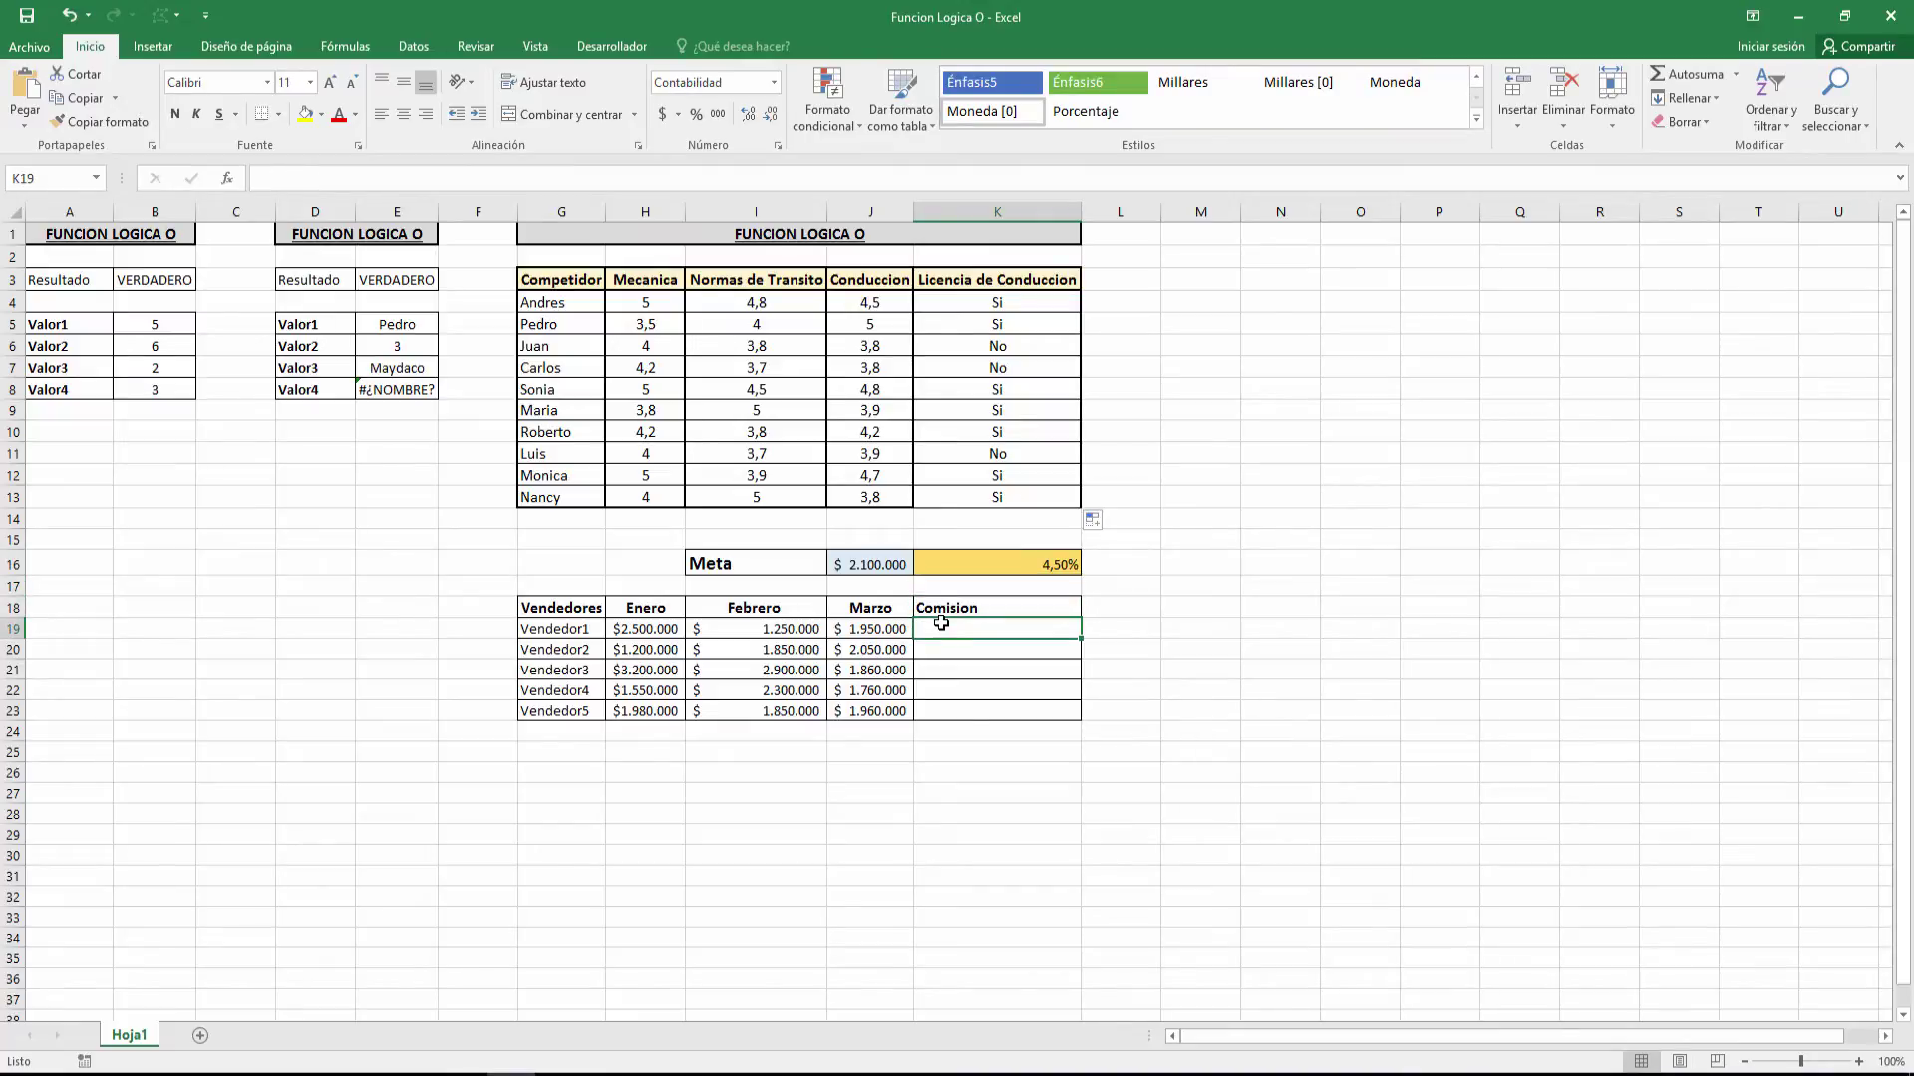
text(=as)
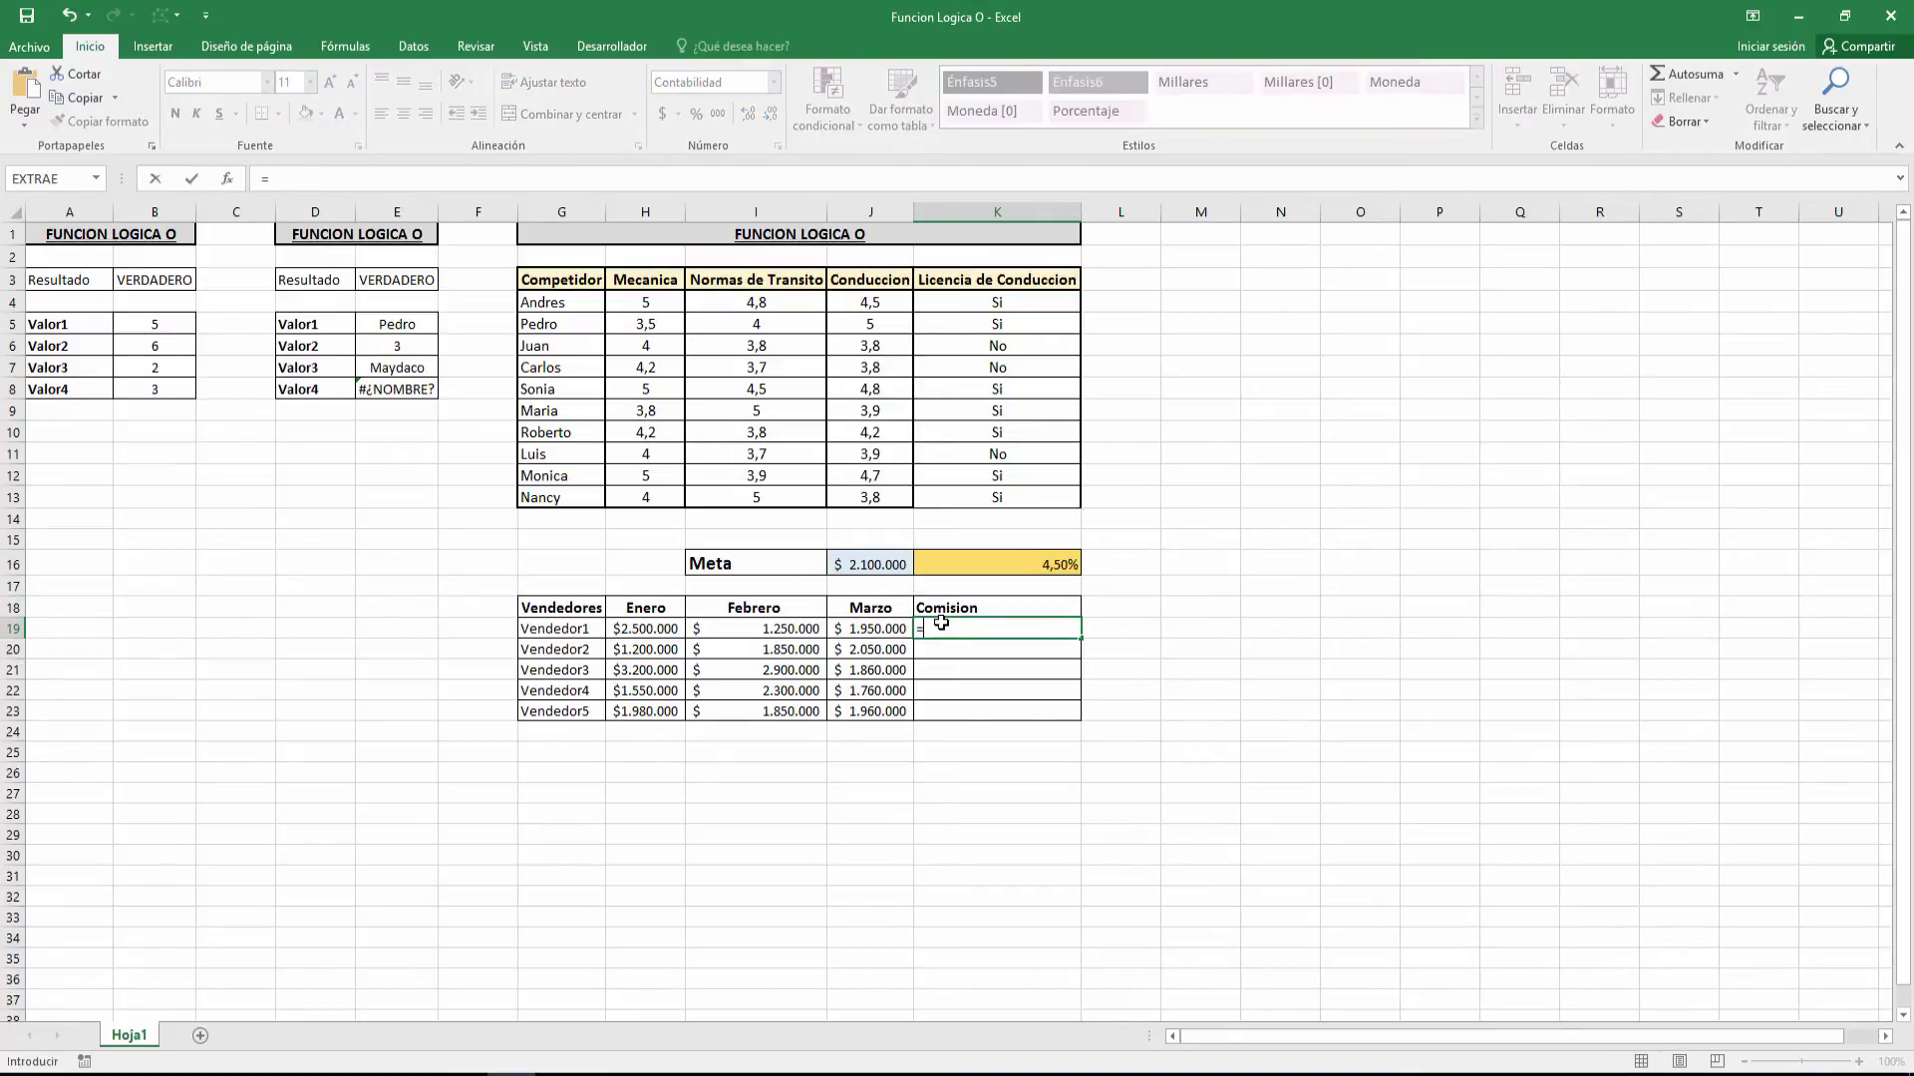
key(BackSpace)
key(BackSpace)
text(si()
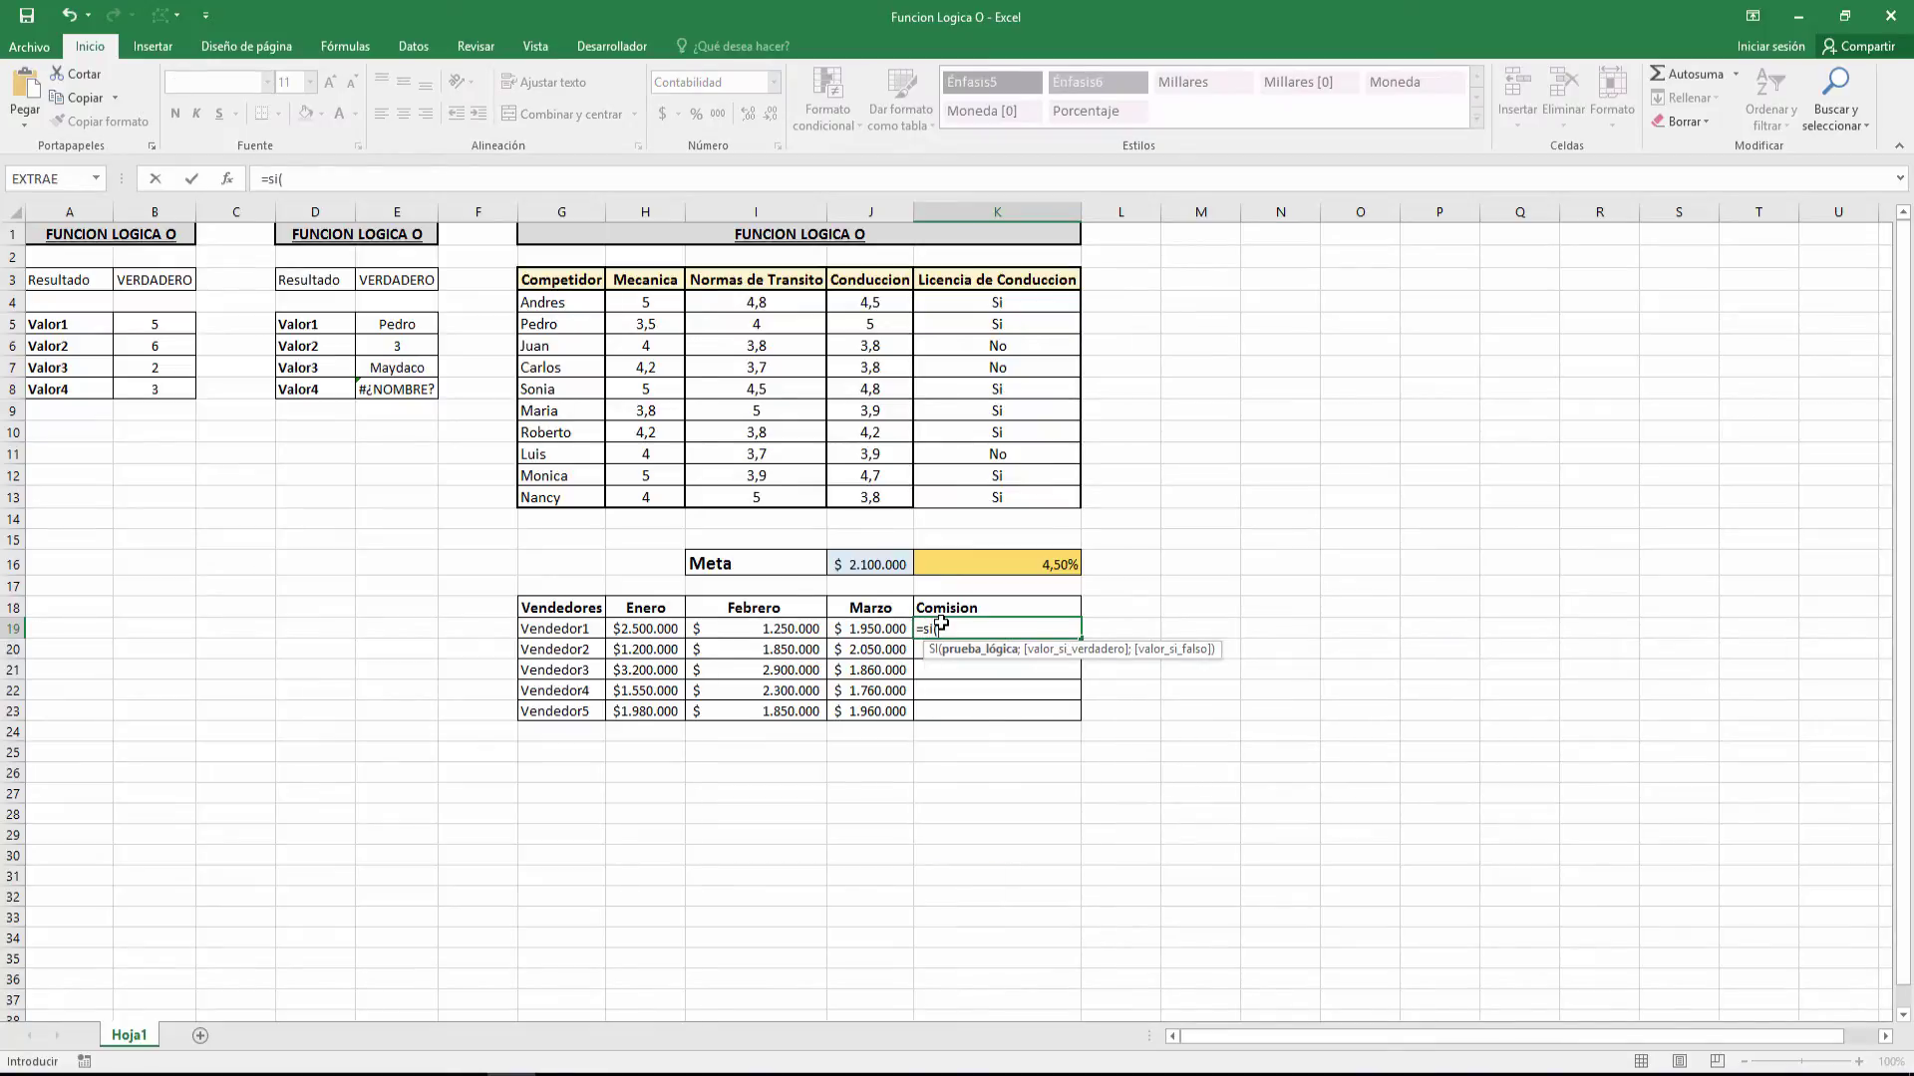
text(o()
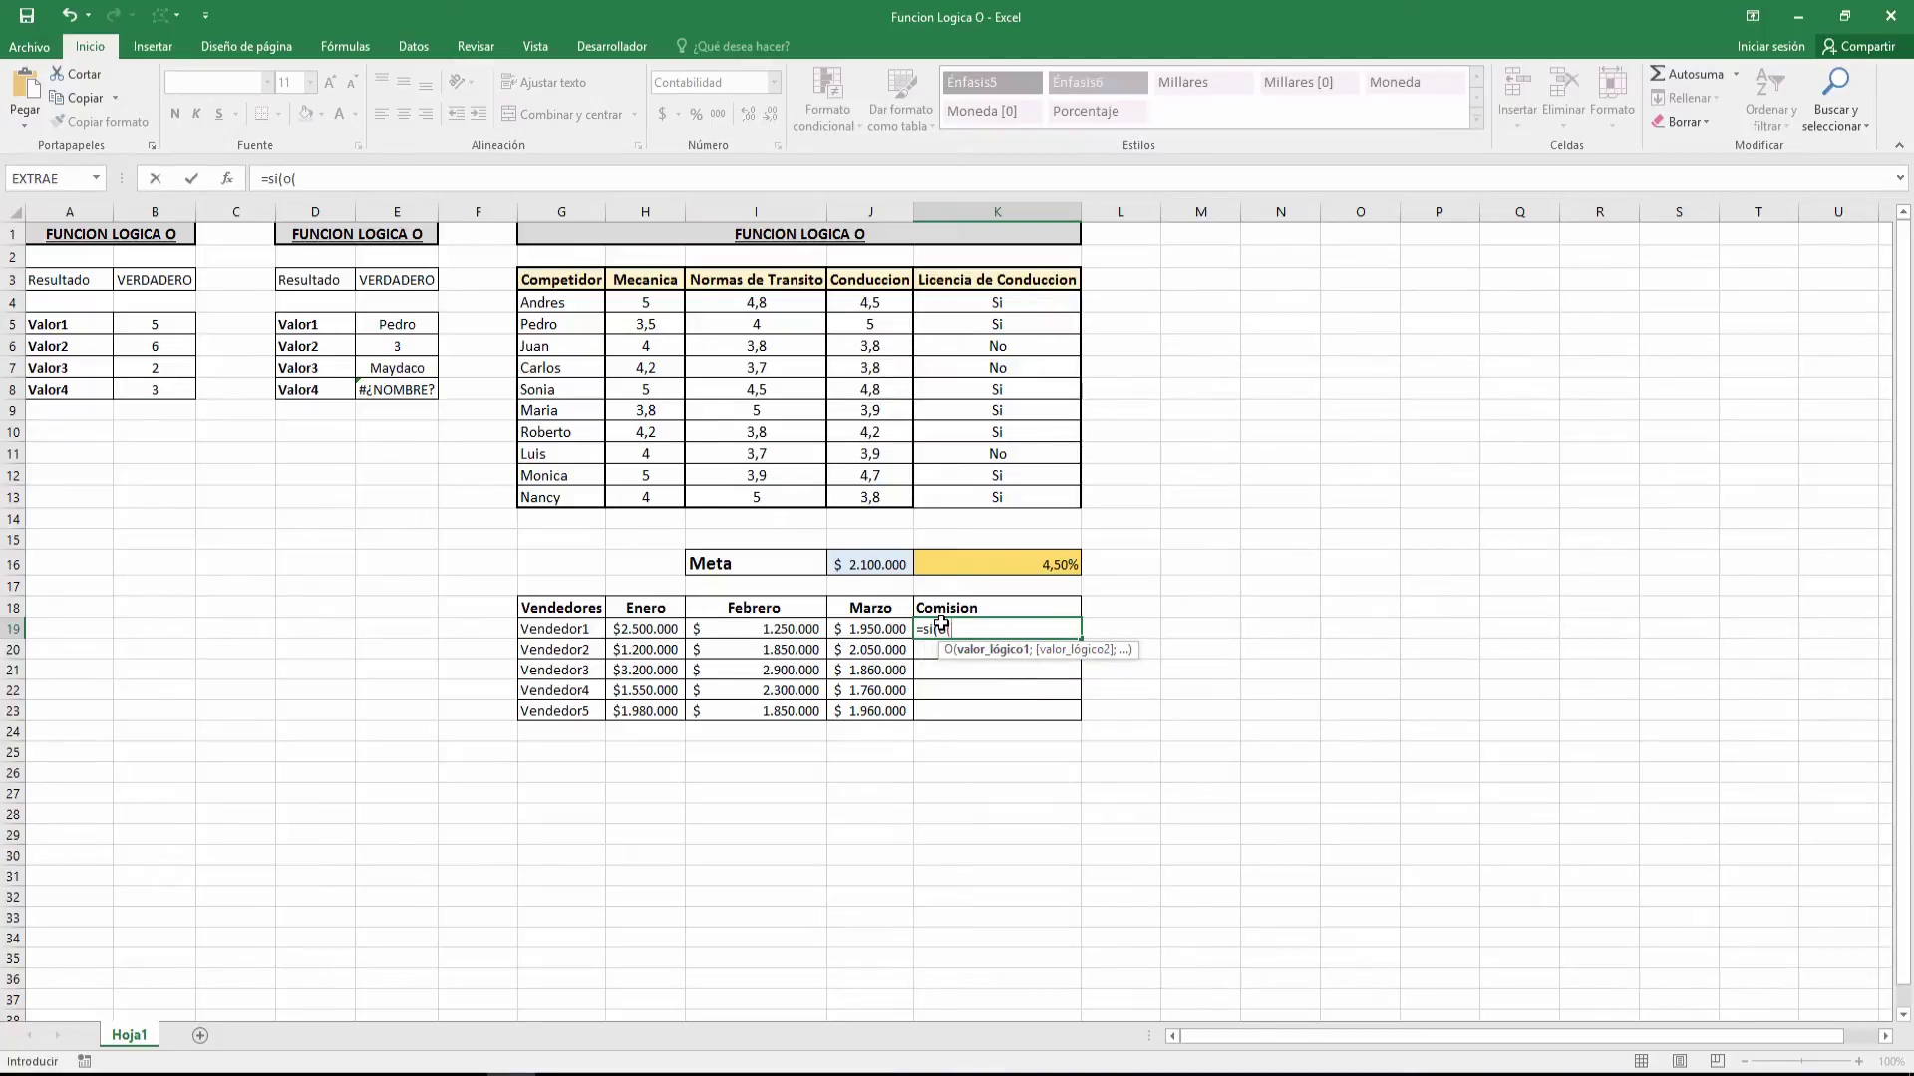
Add H19>=J16 as the first condition of the O function in K19, comparing Enero sales with the Meta.
click(670, 629)
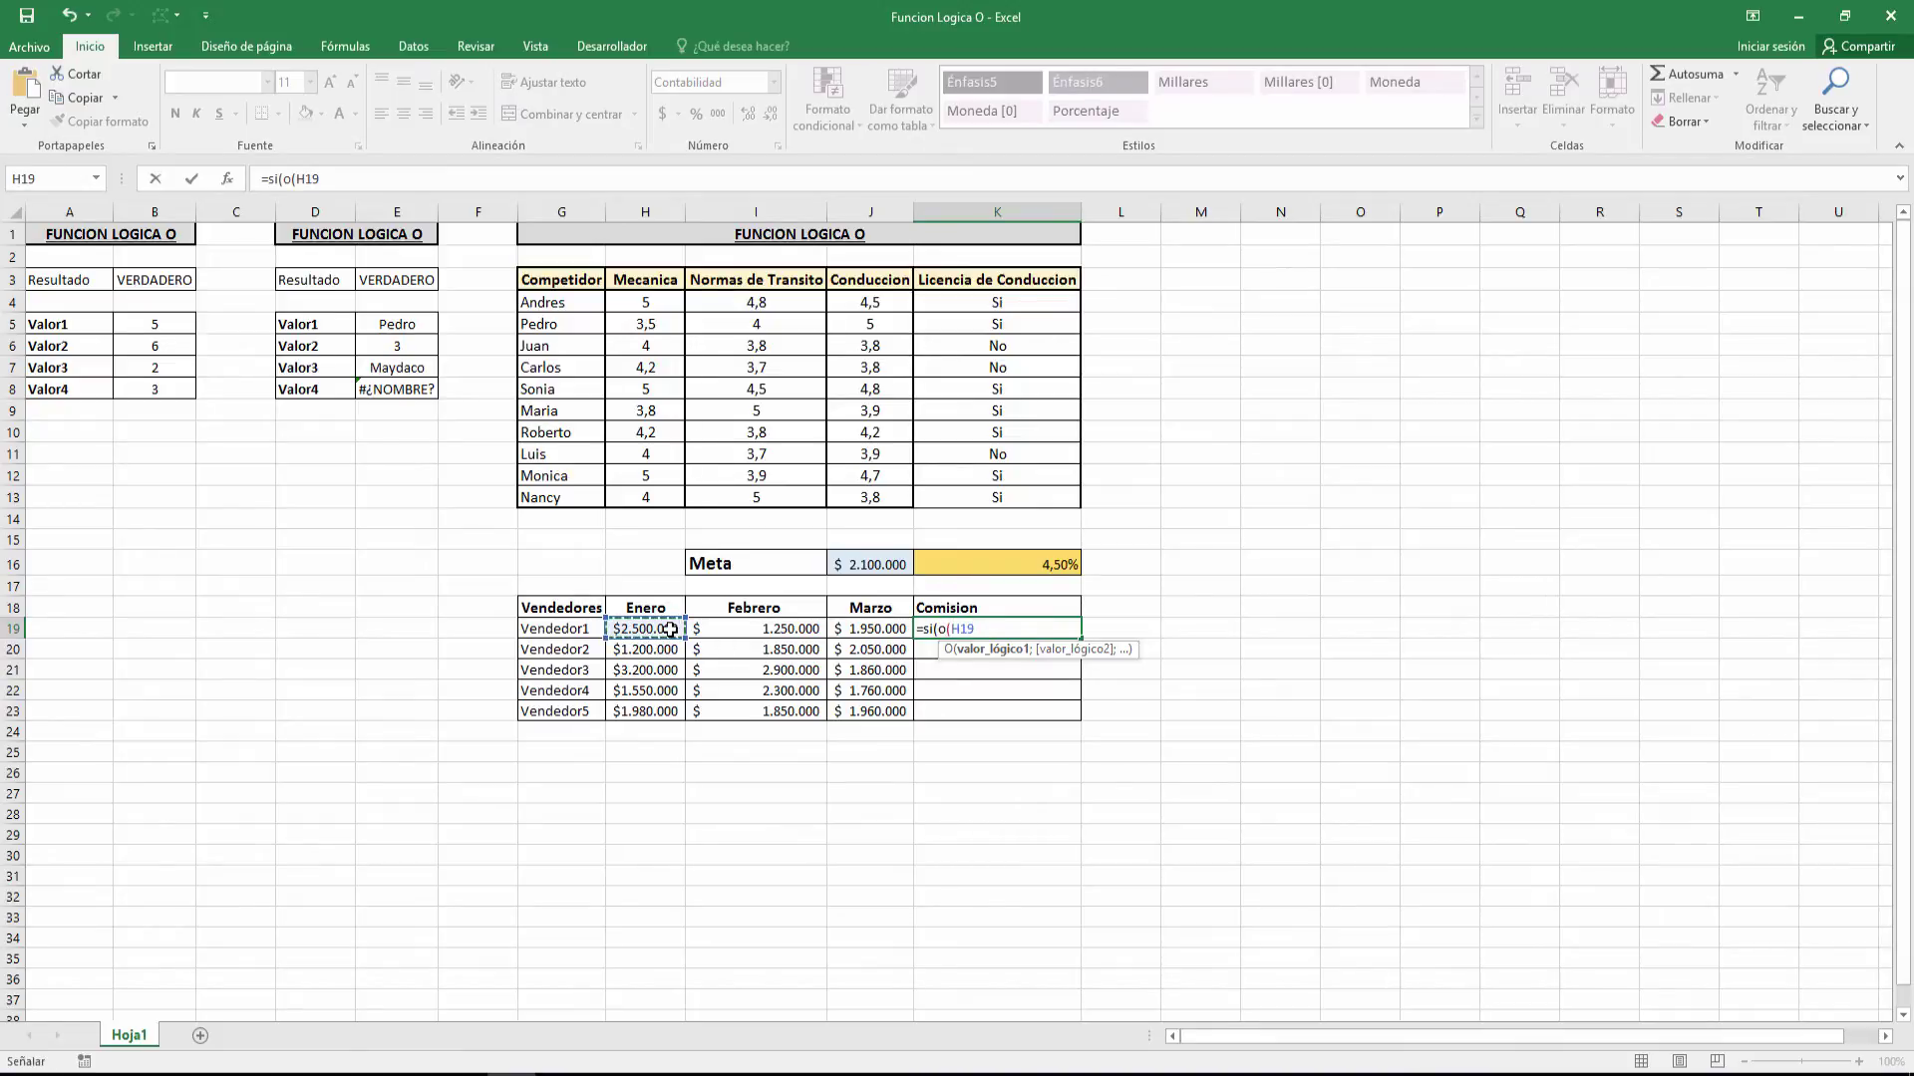
text(>+)
key(BackSpace)
text(=)
click(937, 564)
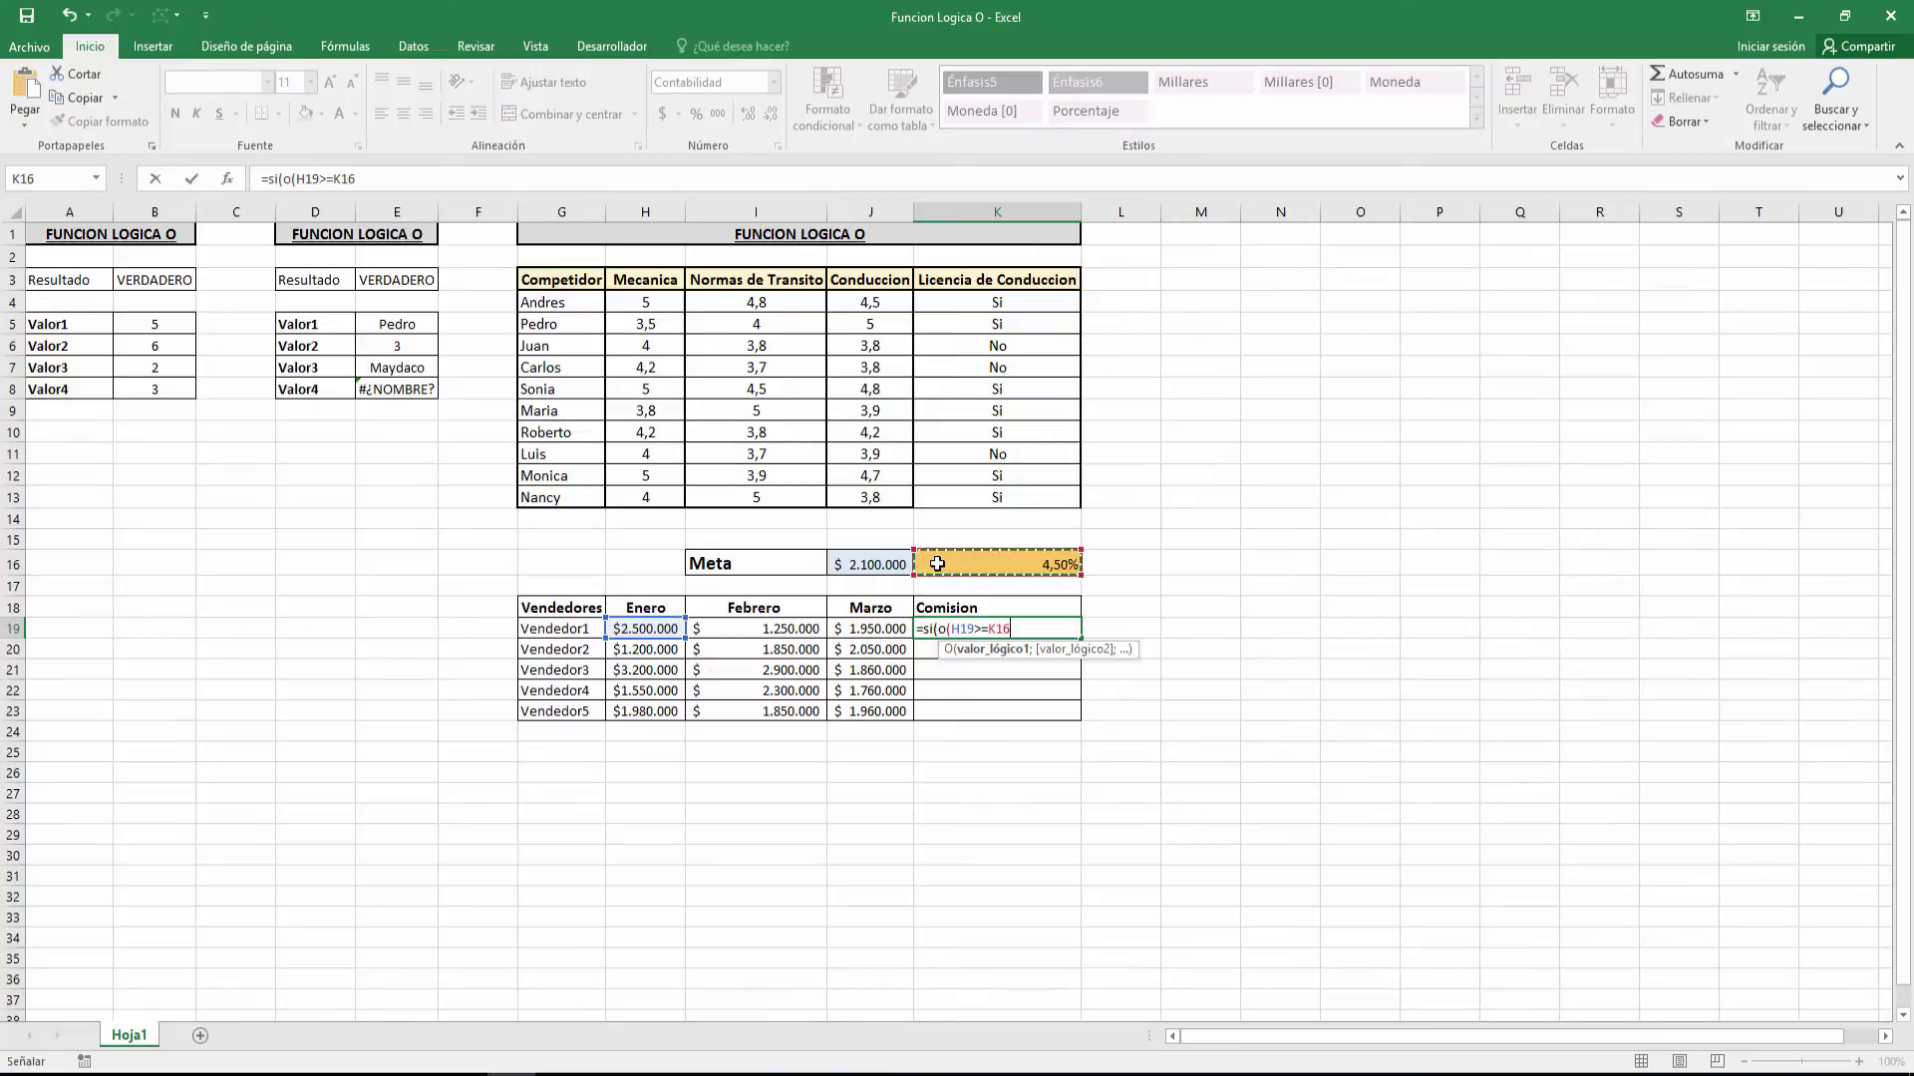
click(895, 564)
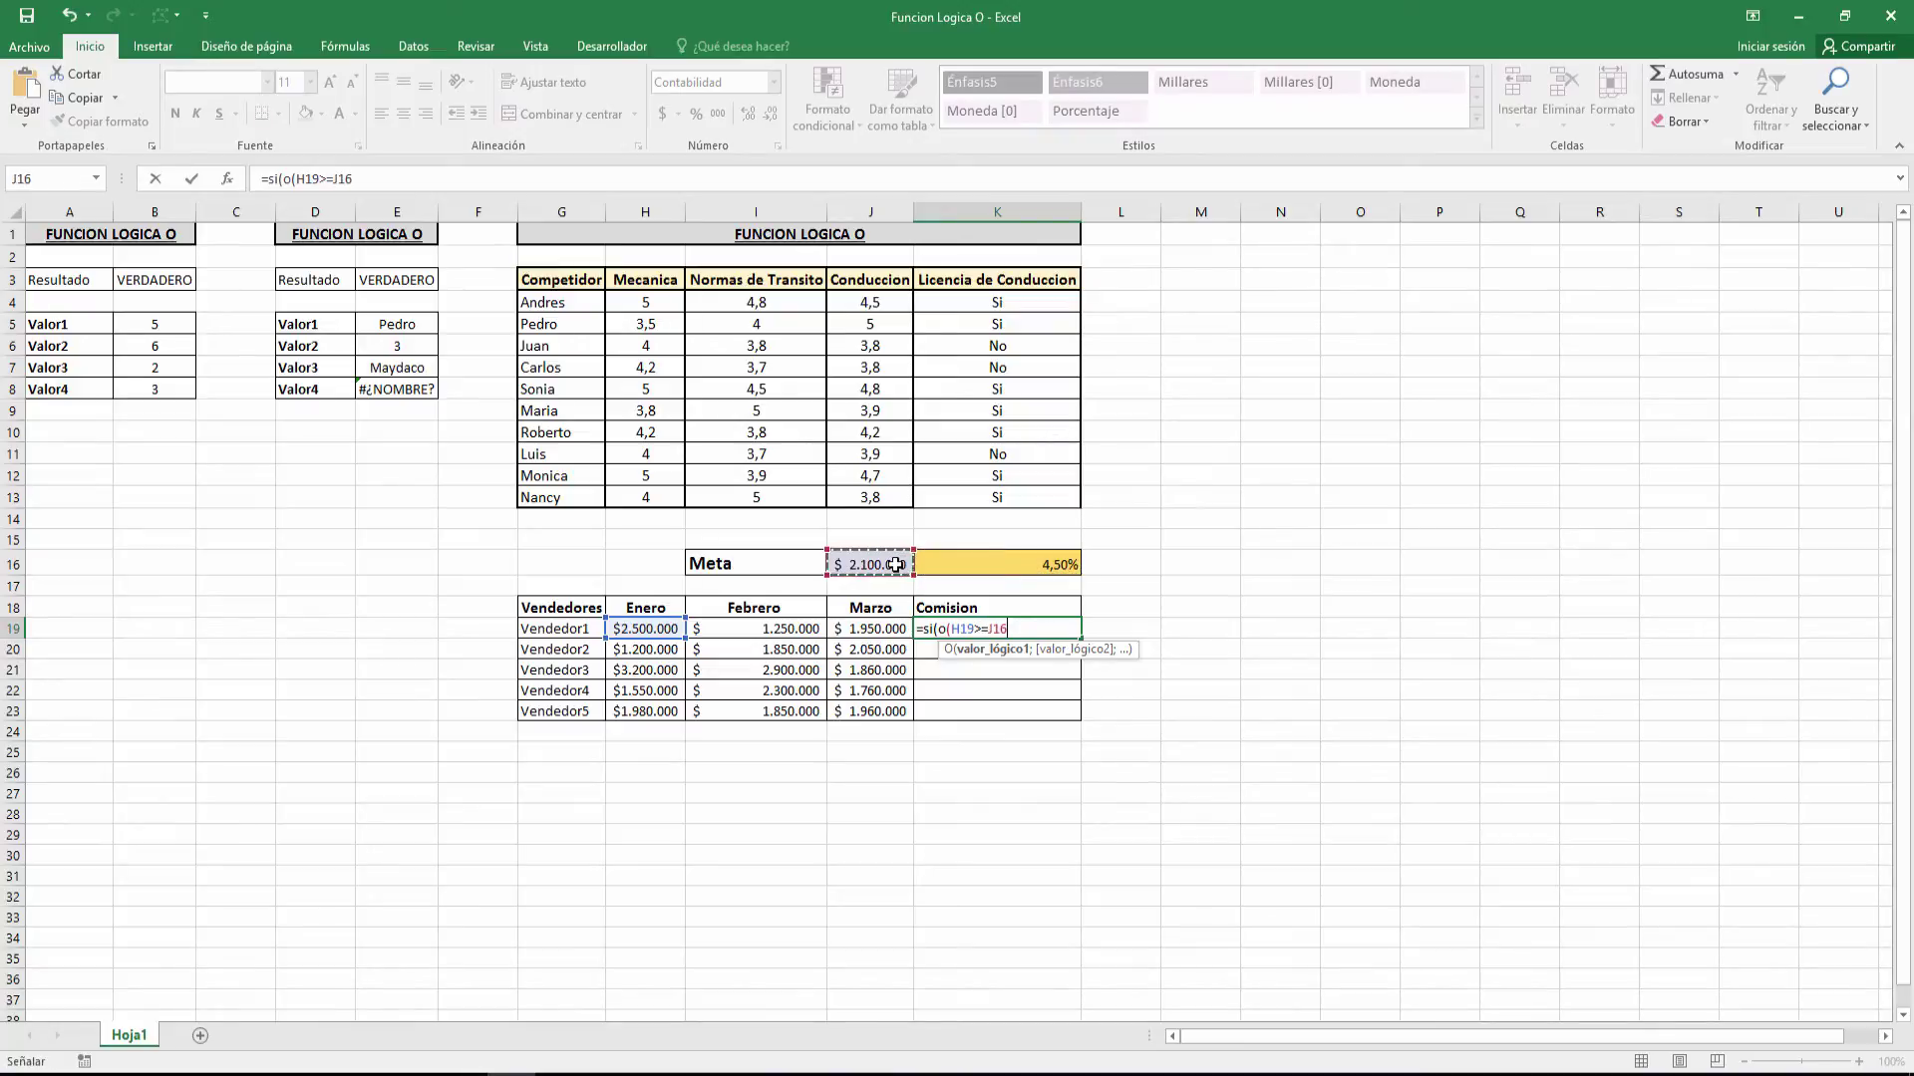
text(;)
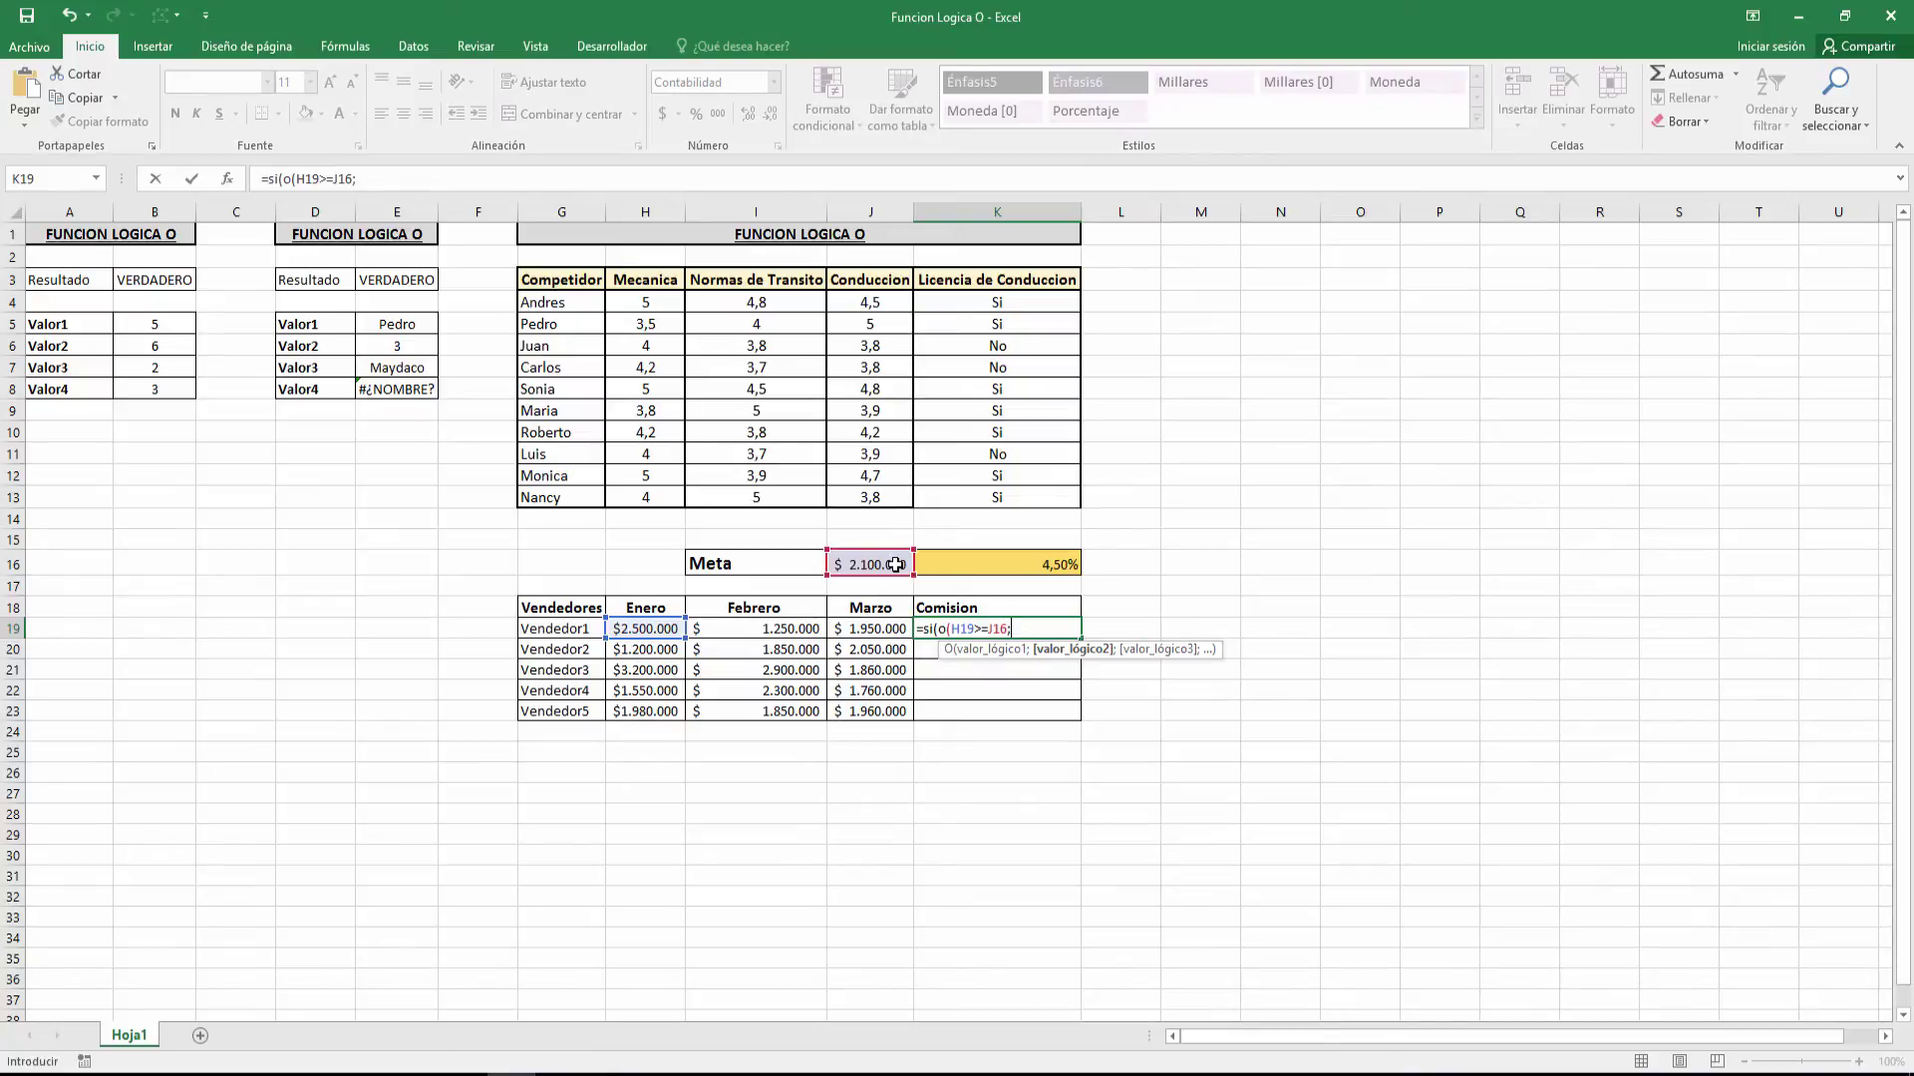
Add I19>=J16 and J19>=J16 as the second and third conditions of the O function in K19 and close it.
click(774, 629)
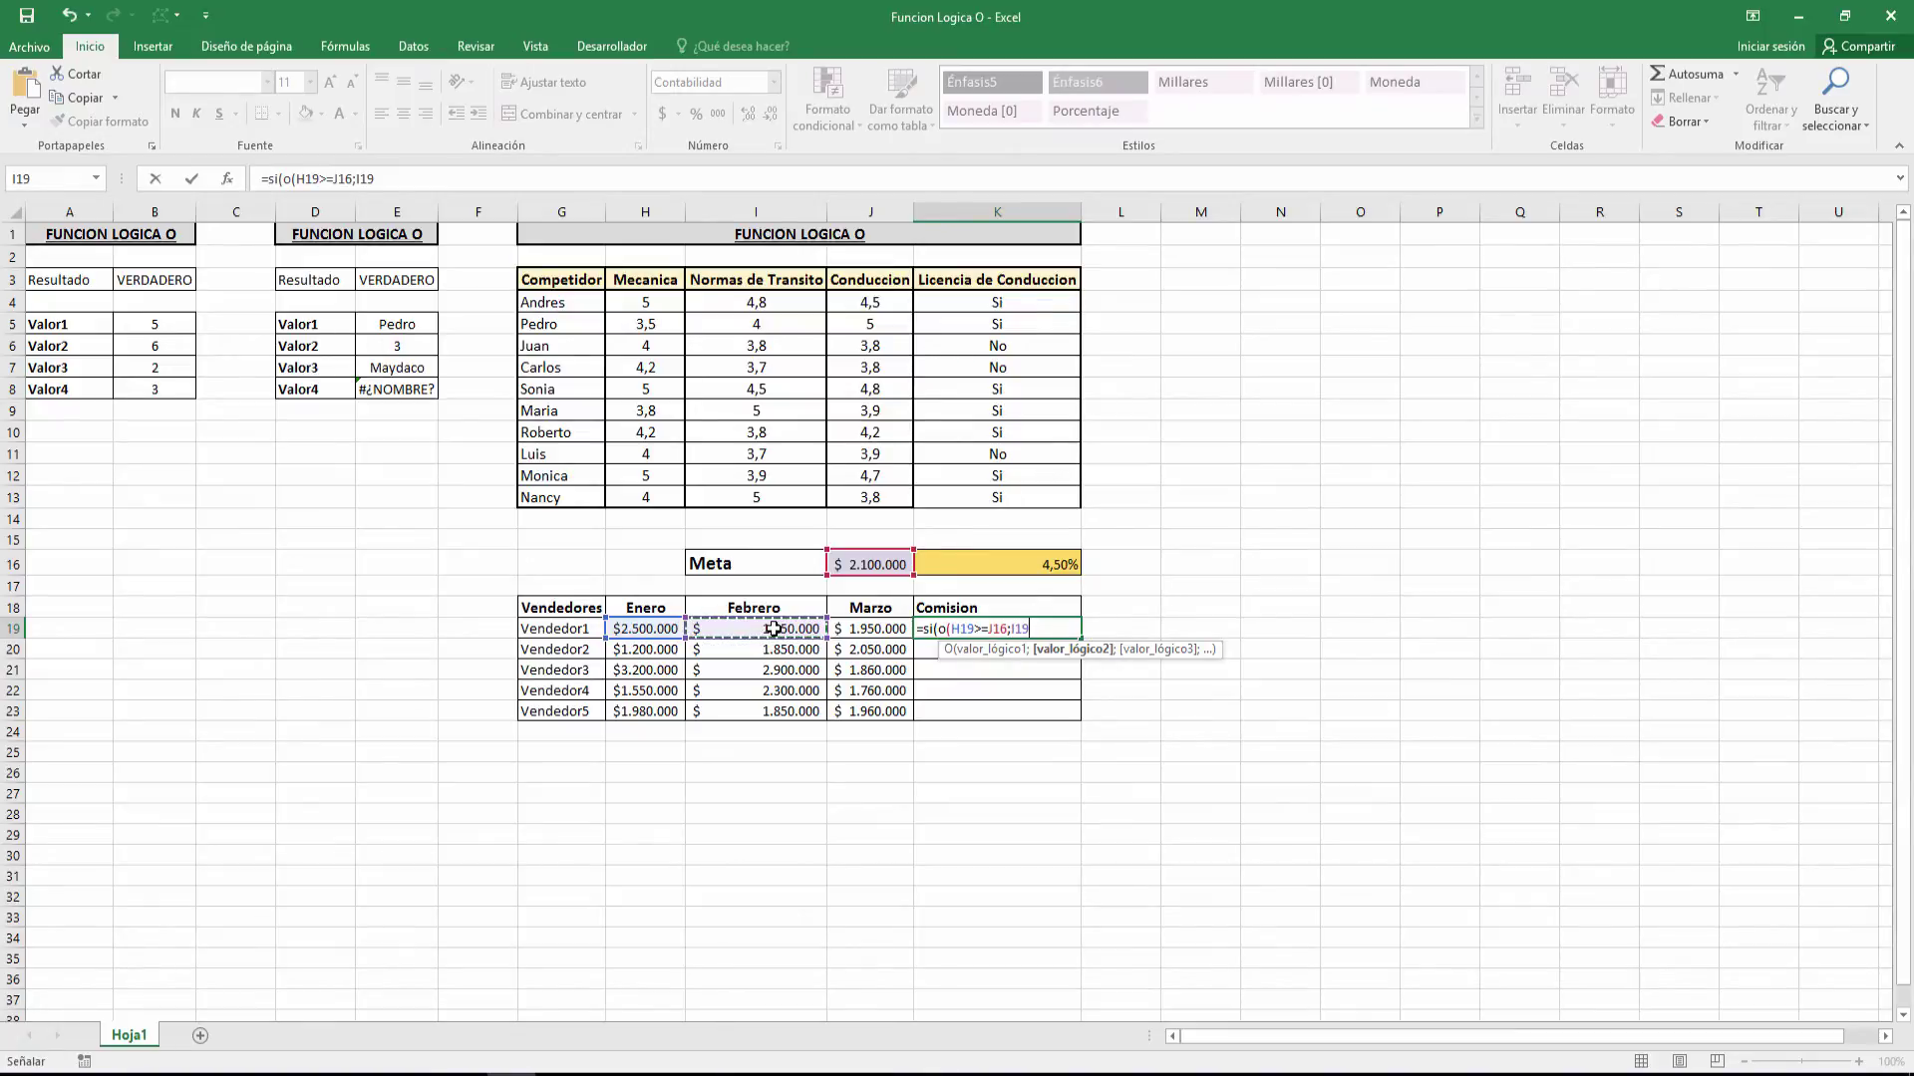
text(>)
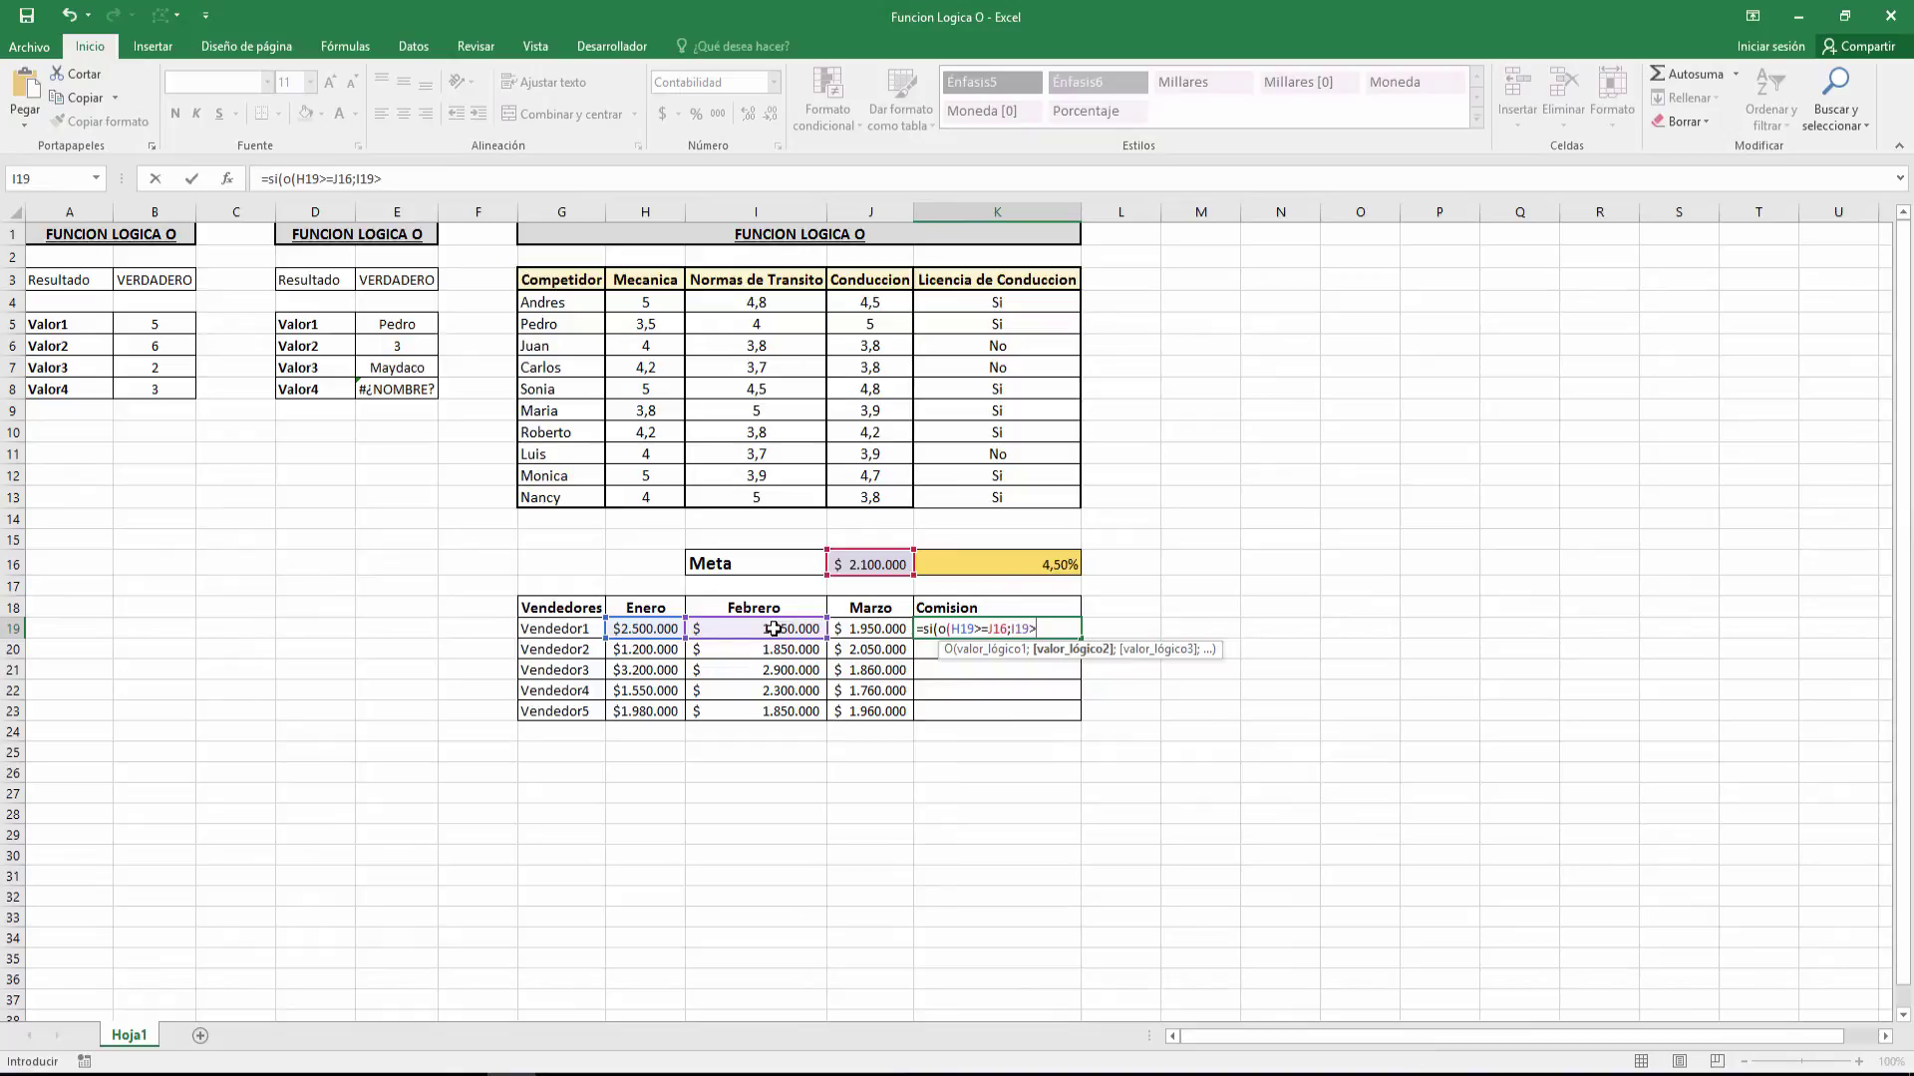
text(=)
click(888, 565)
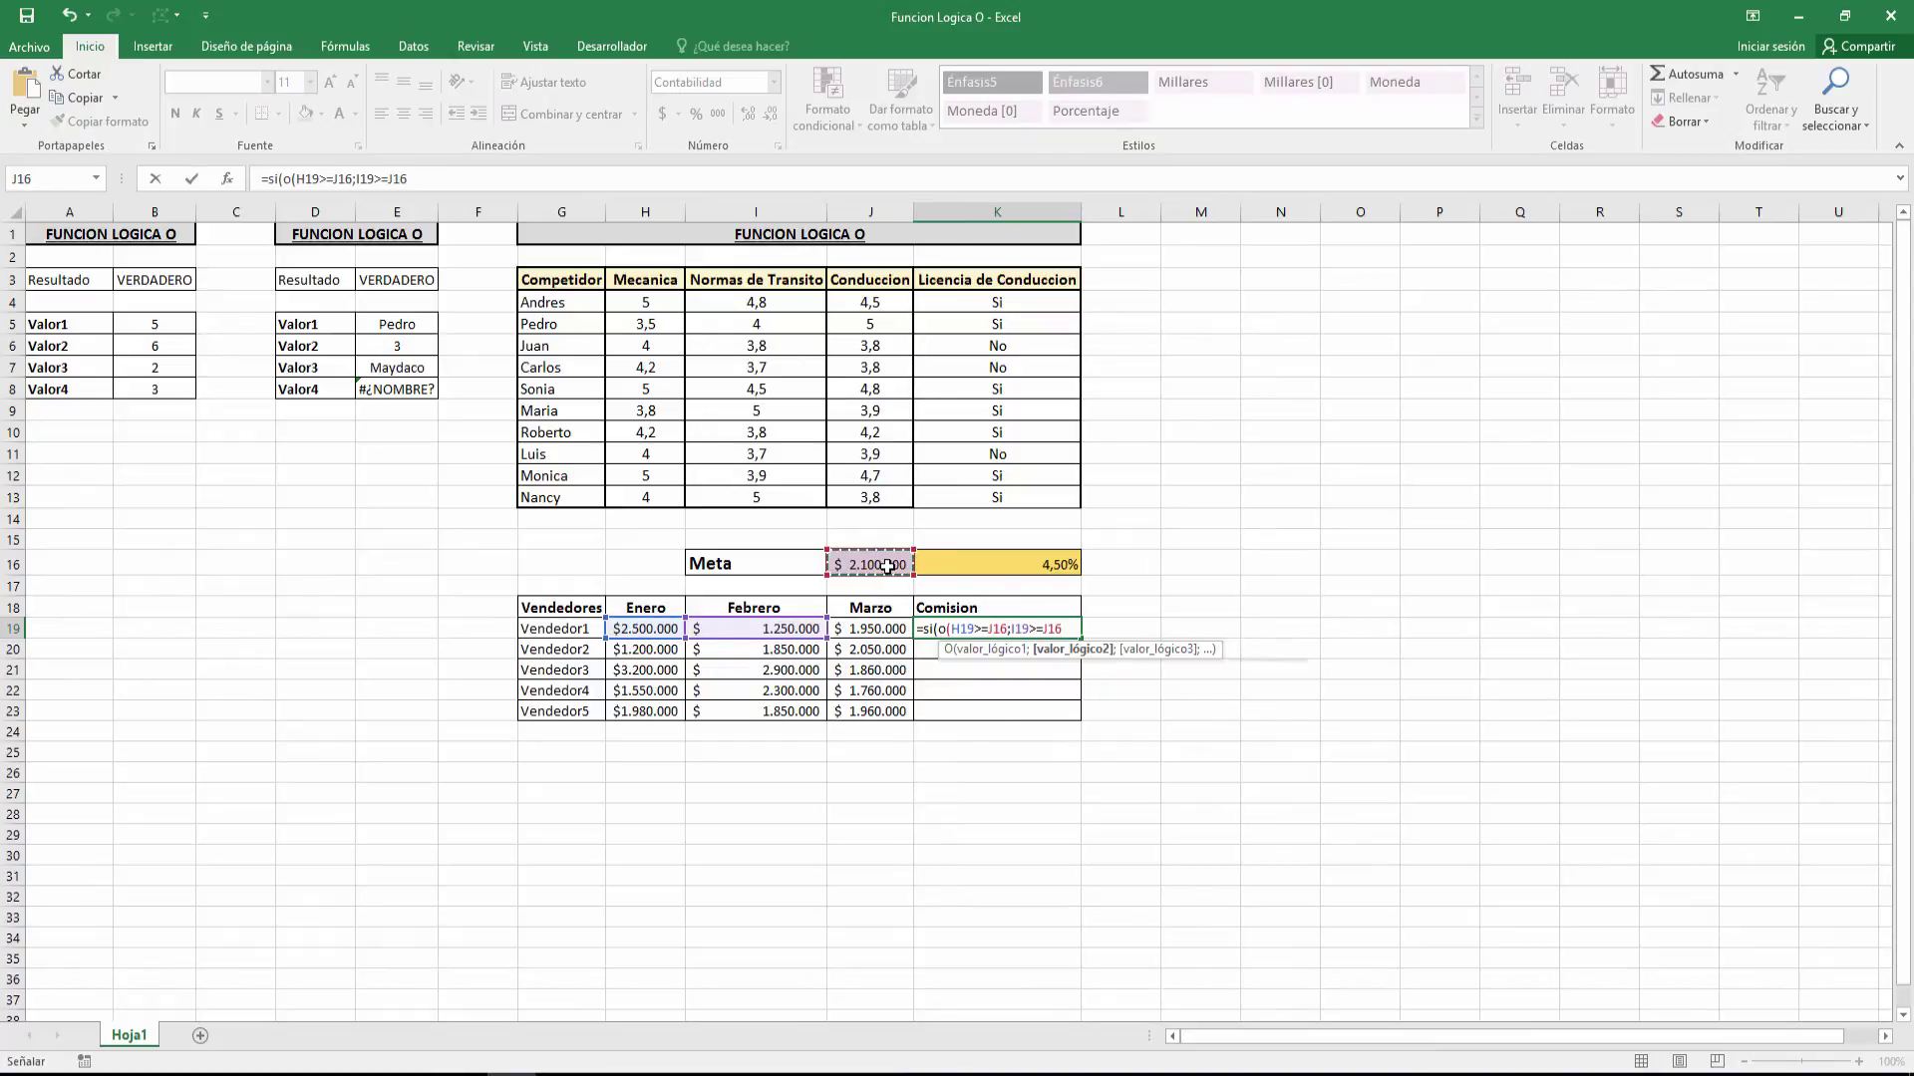
text(;)
click(862, 629)
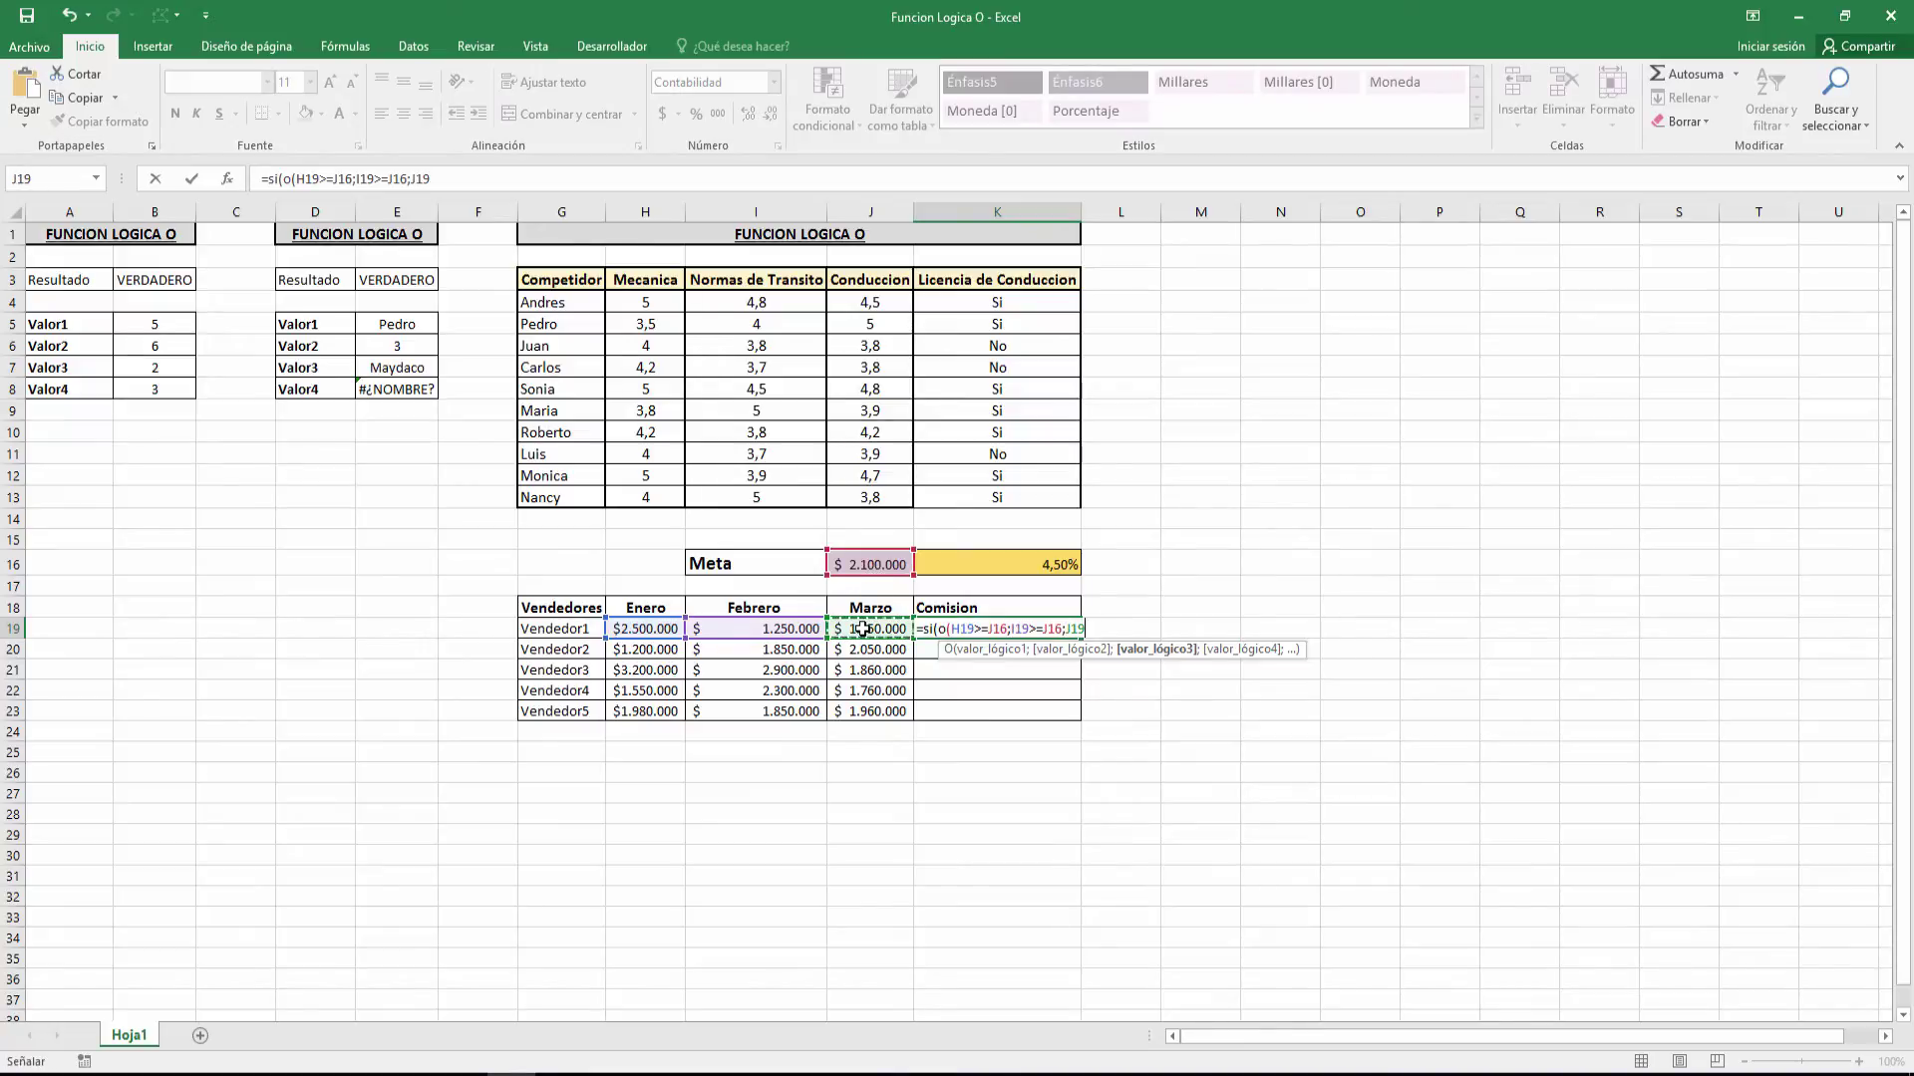
text(>=)
click(871, 564)
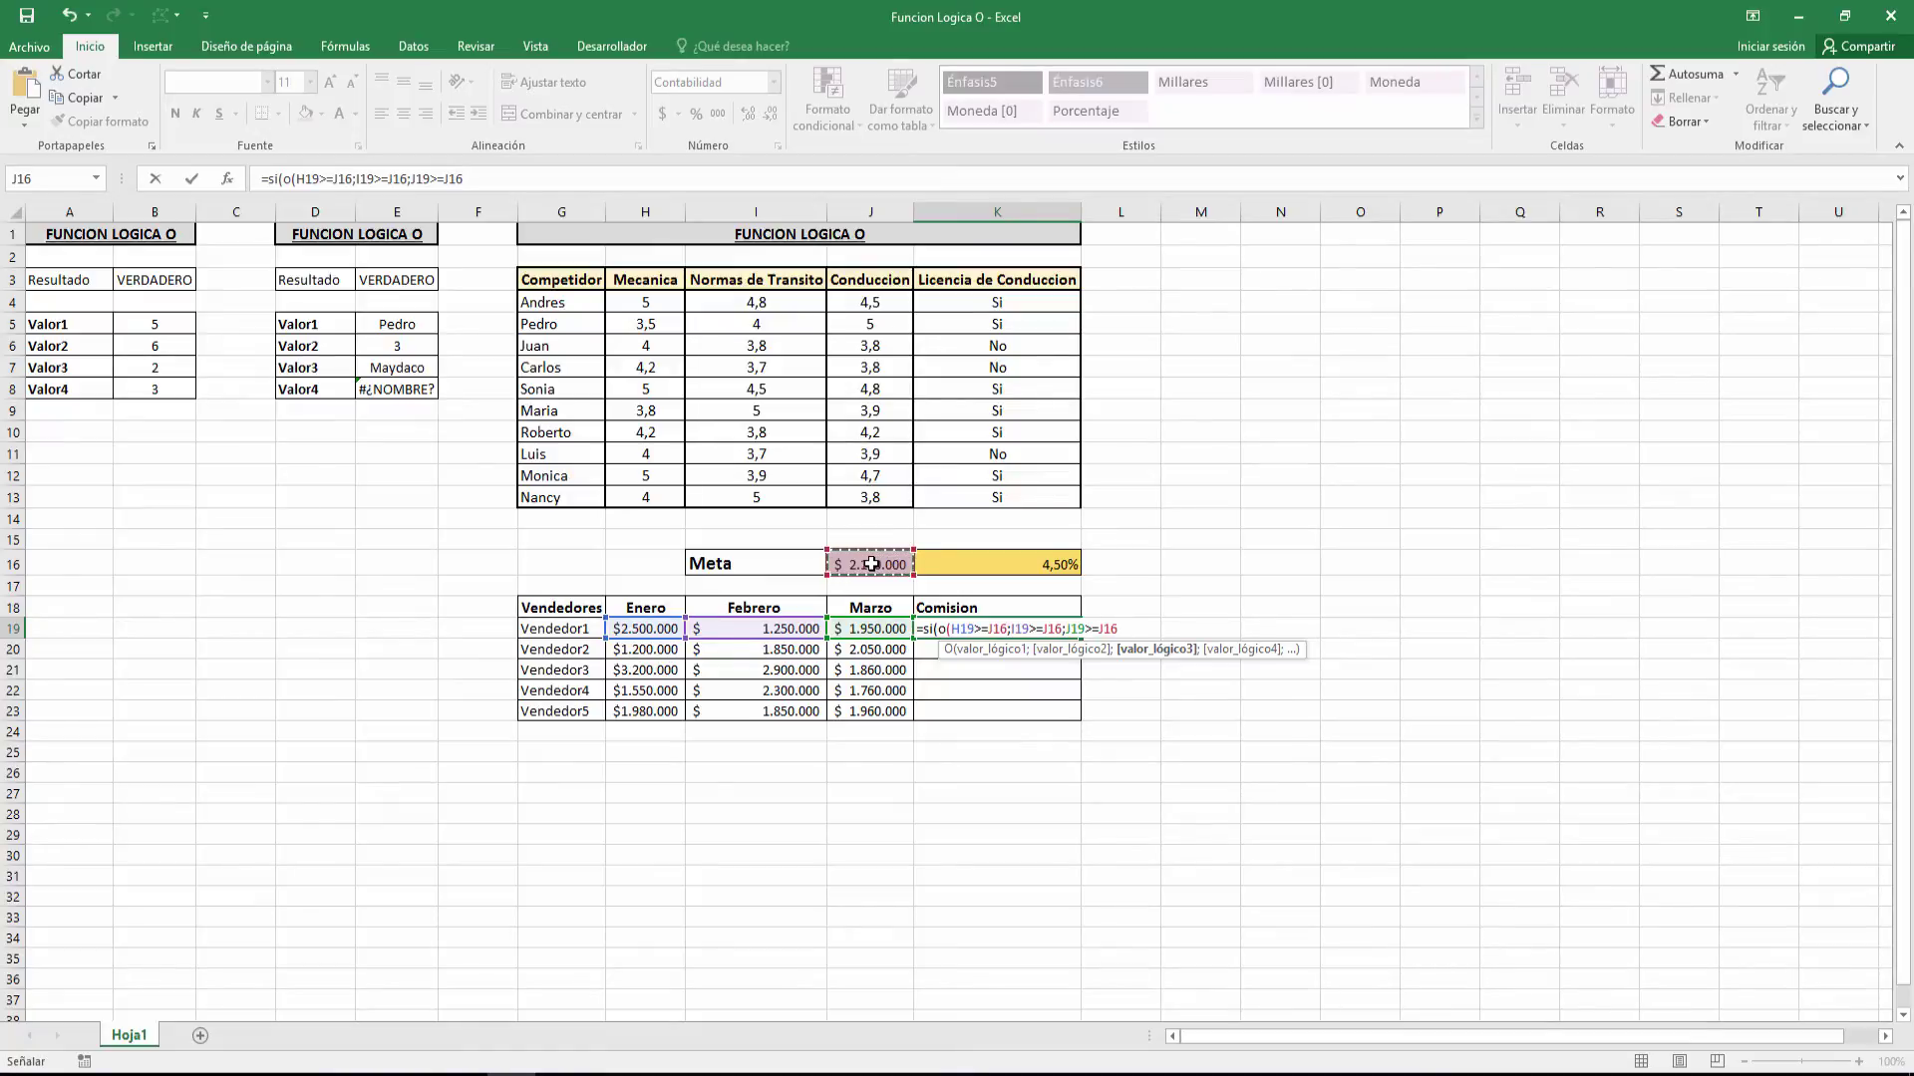
text())
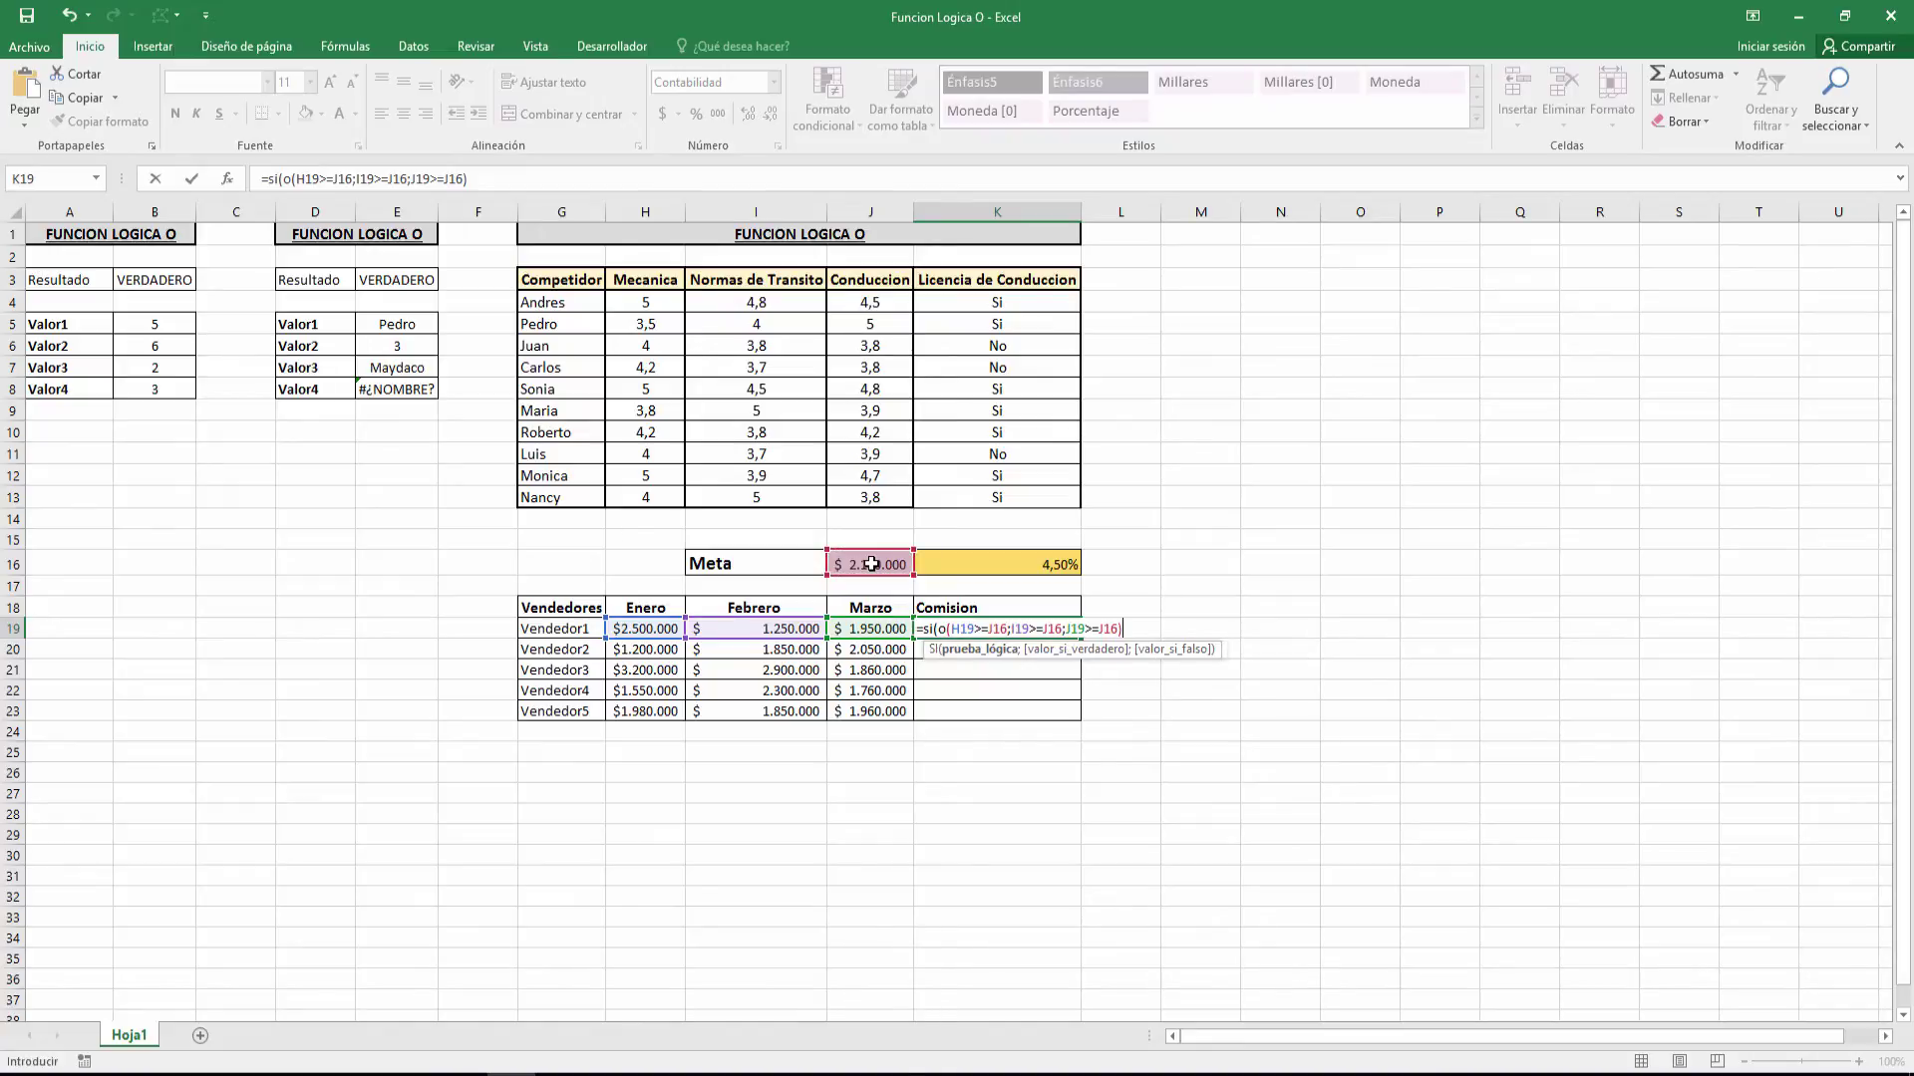
Complete the SI formula in K19 with SUMA(H19:J19)*K16 as the true value and "No aplica" as the false value.
text(;)
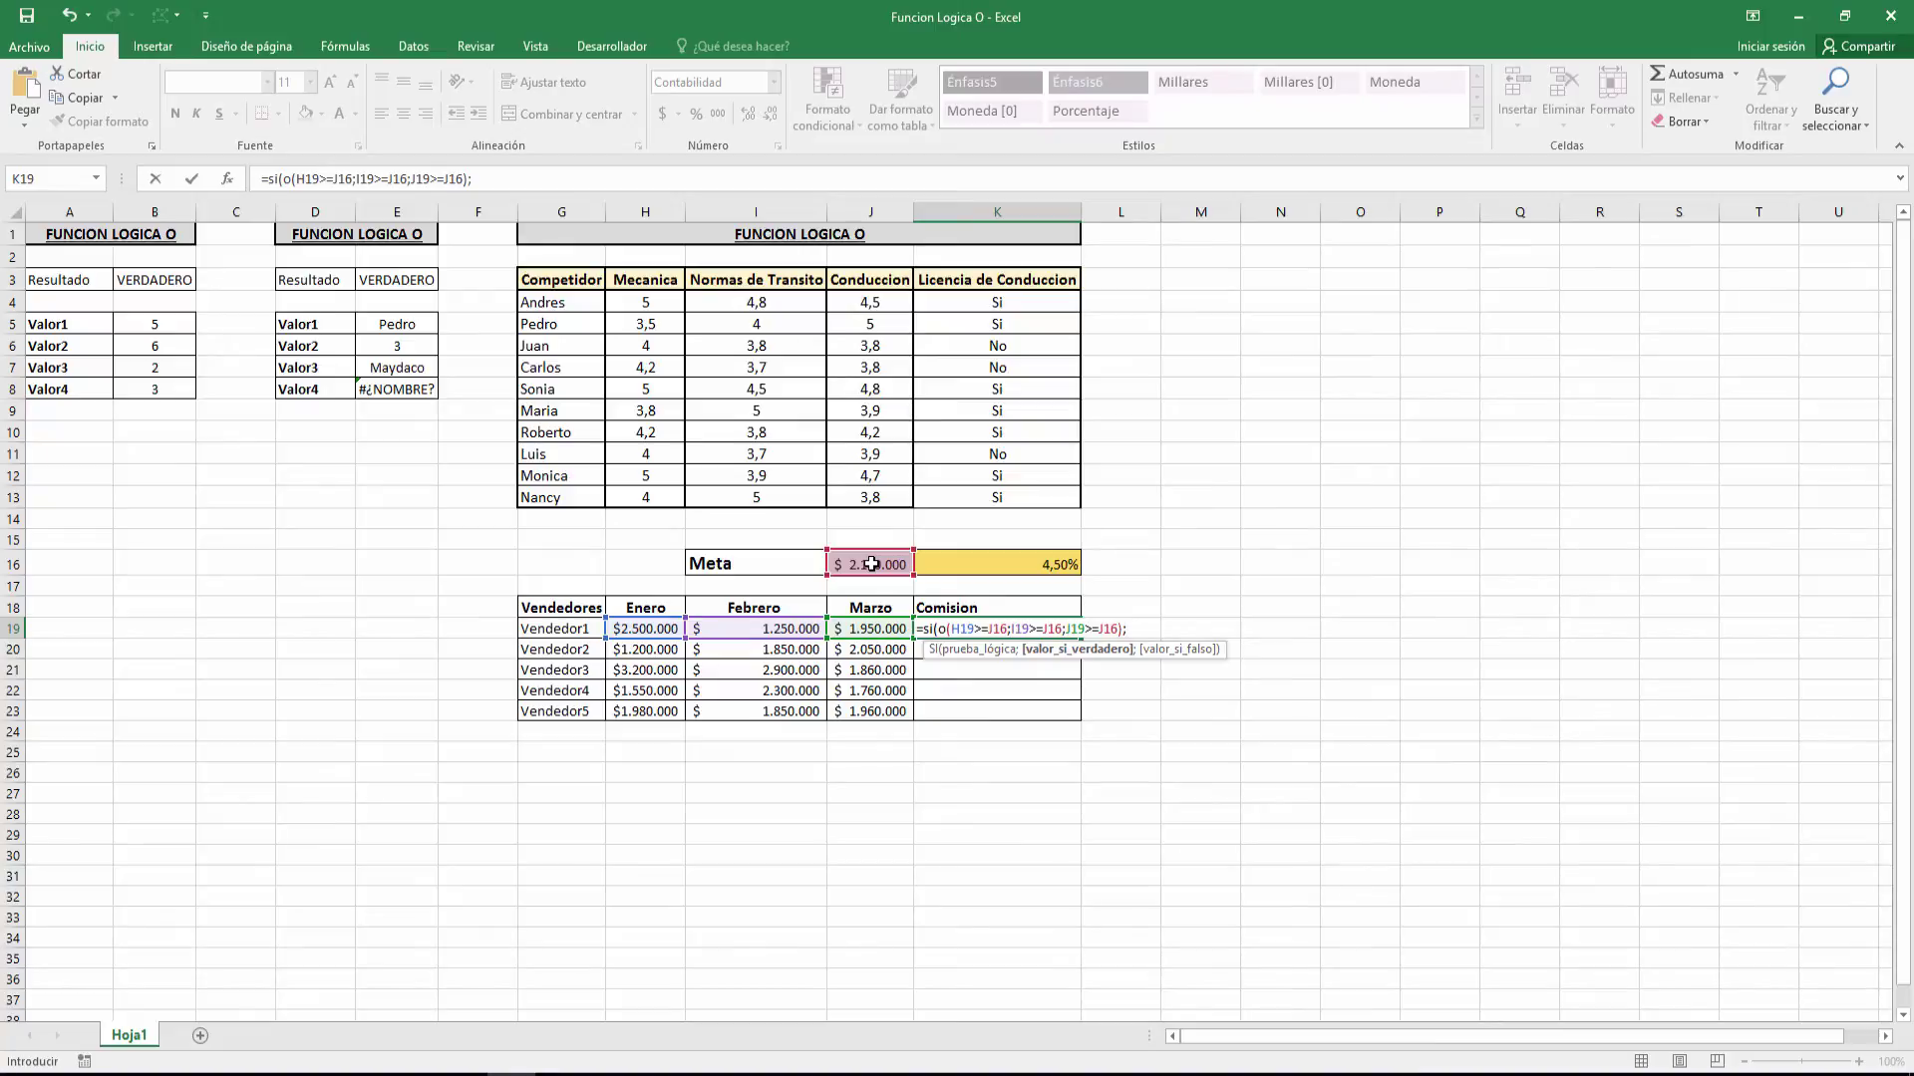
text(suma()
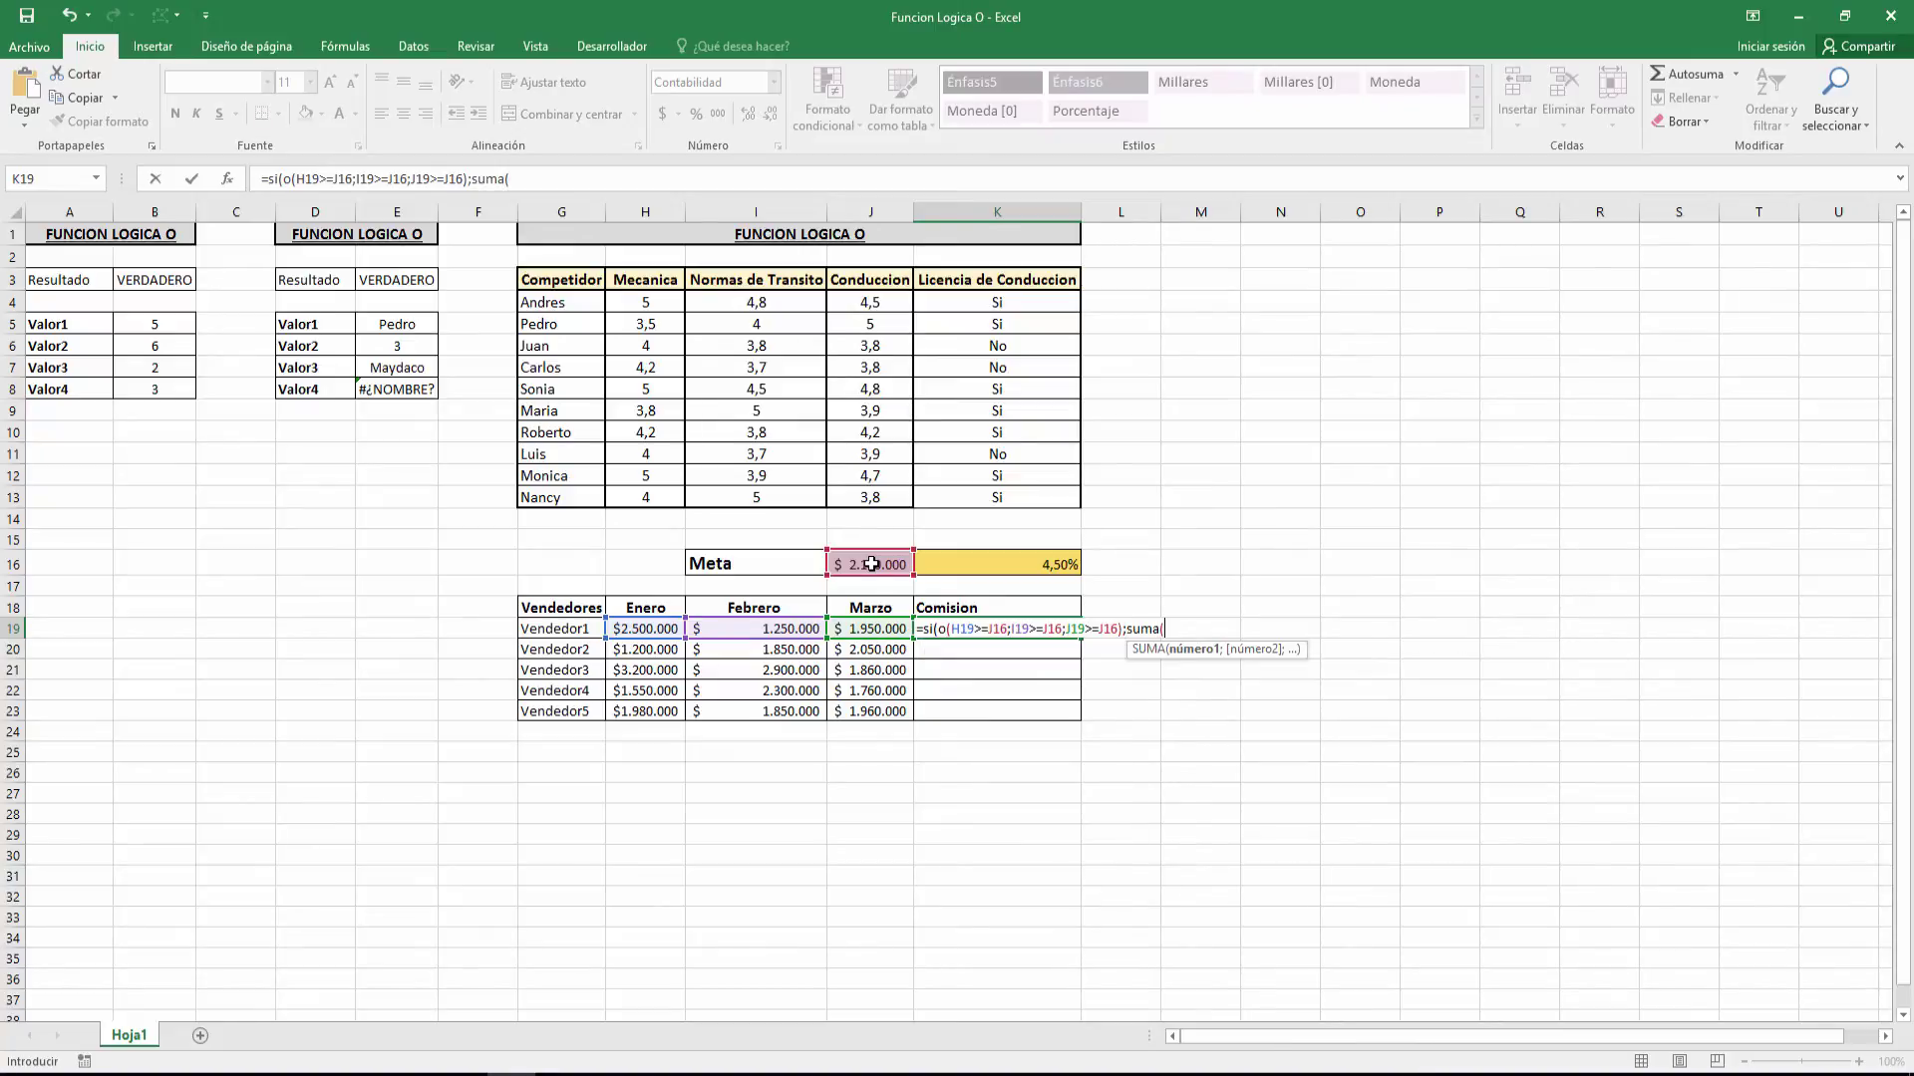
drag(598, 628, 863, 631)
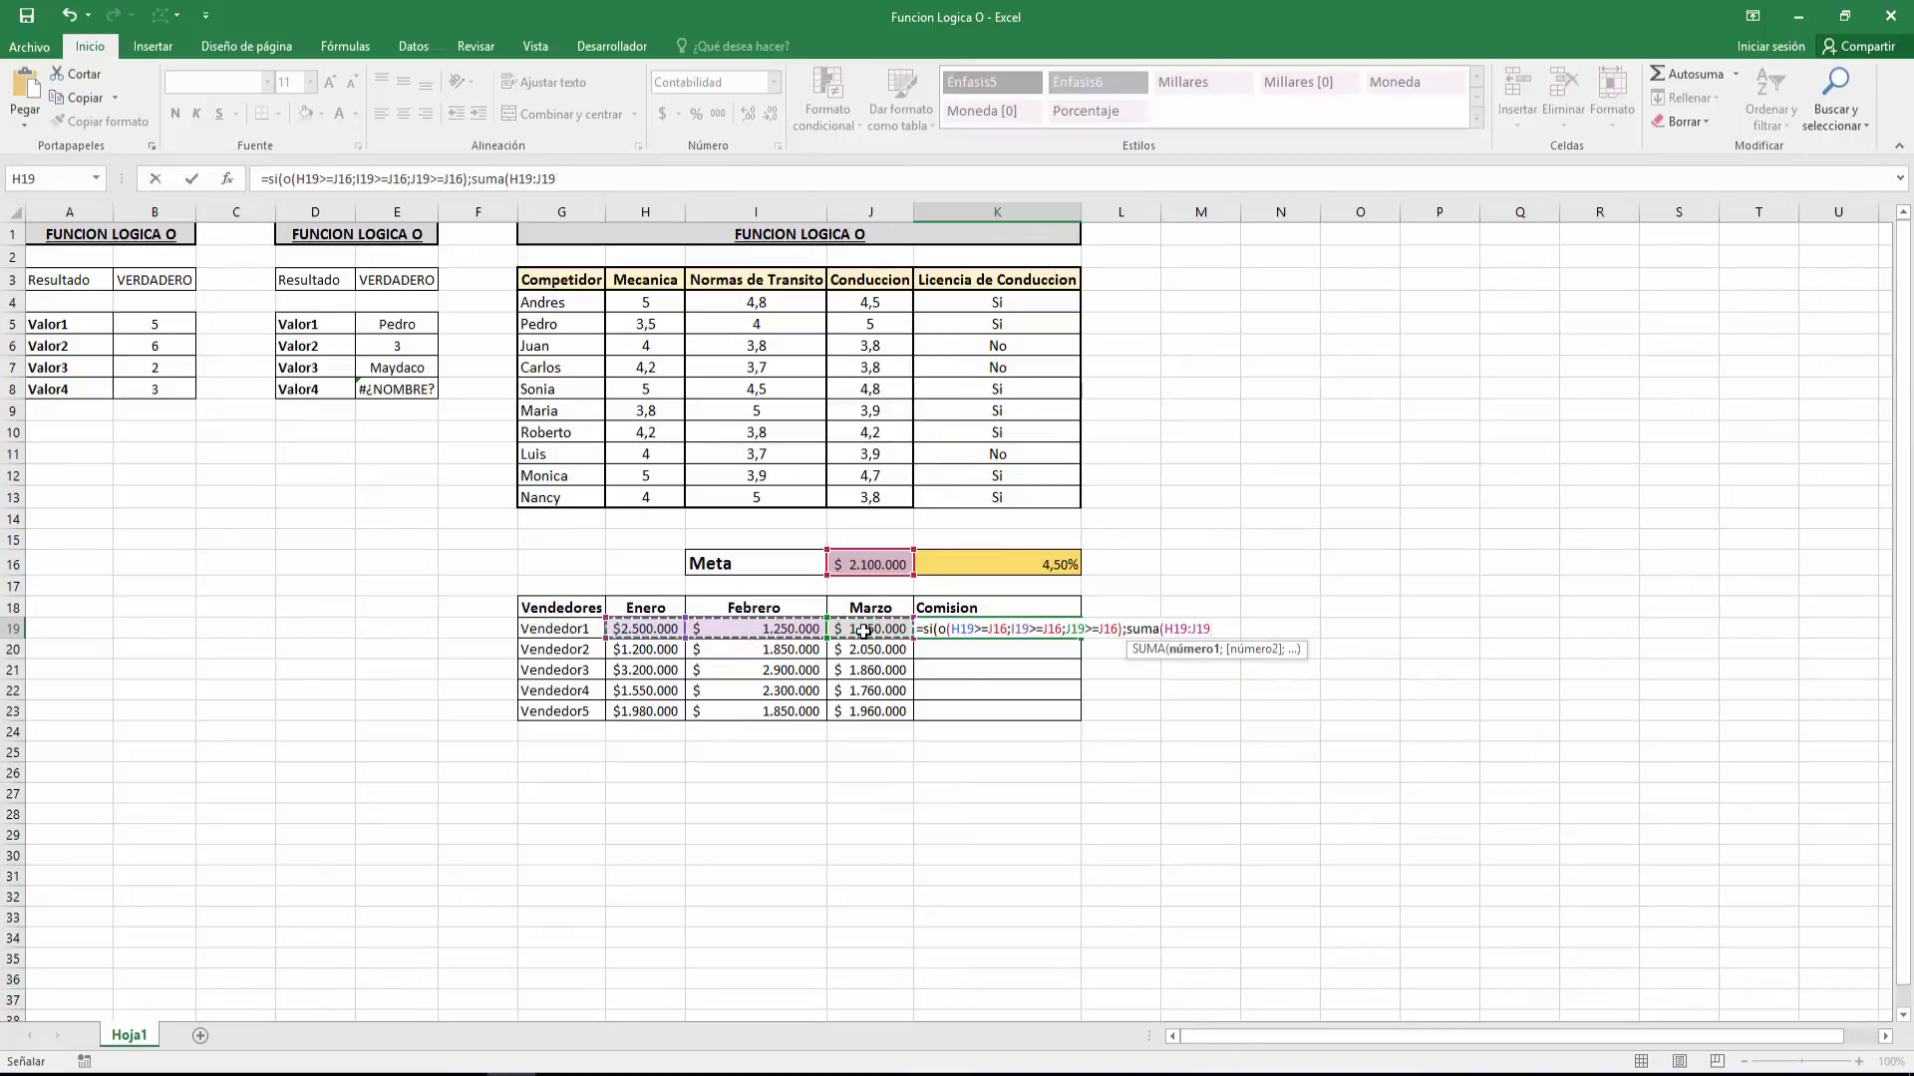
text())
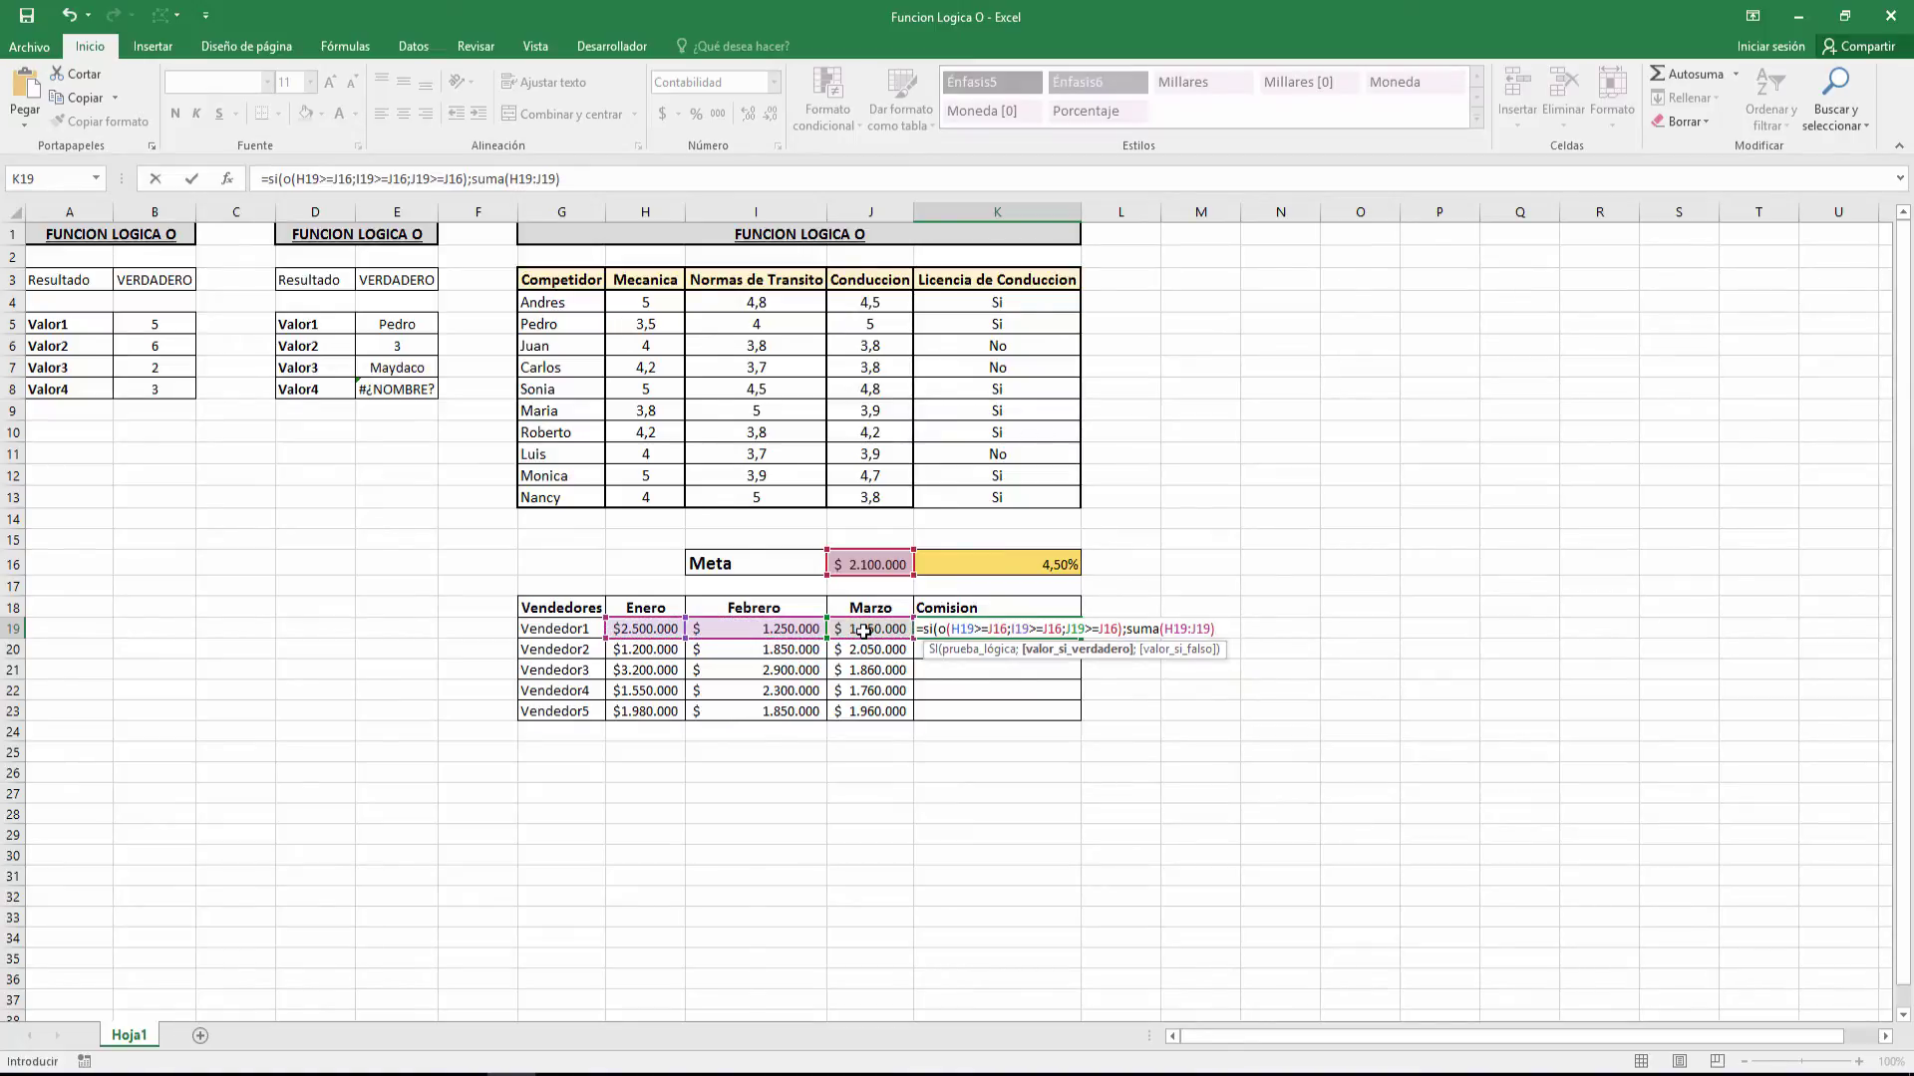
text(*)
click(997, 567)
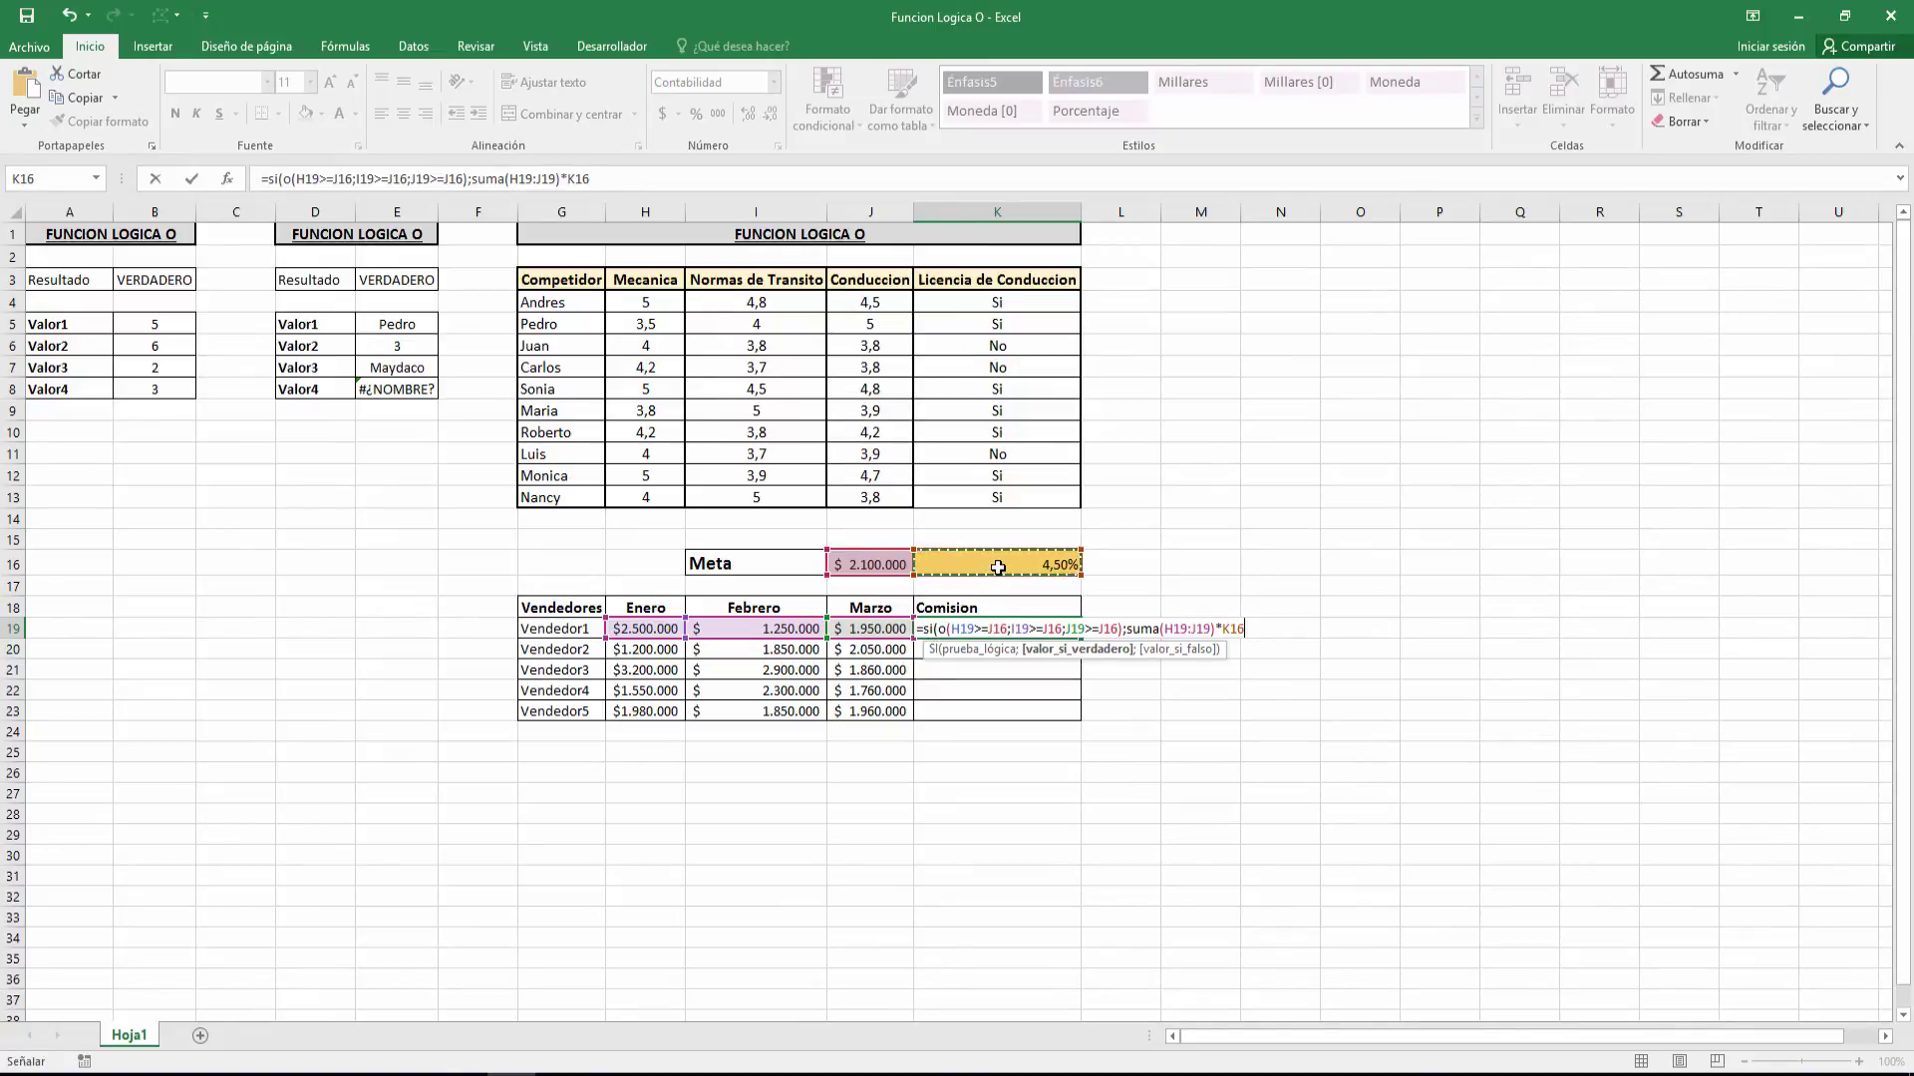
text(;)
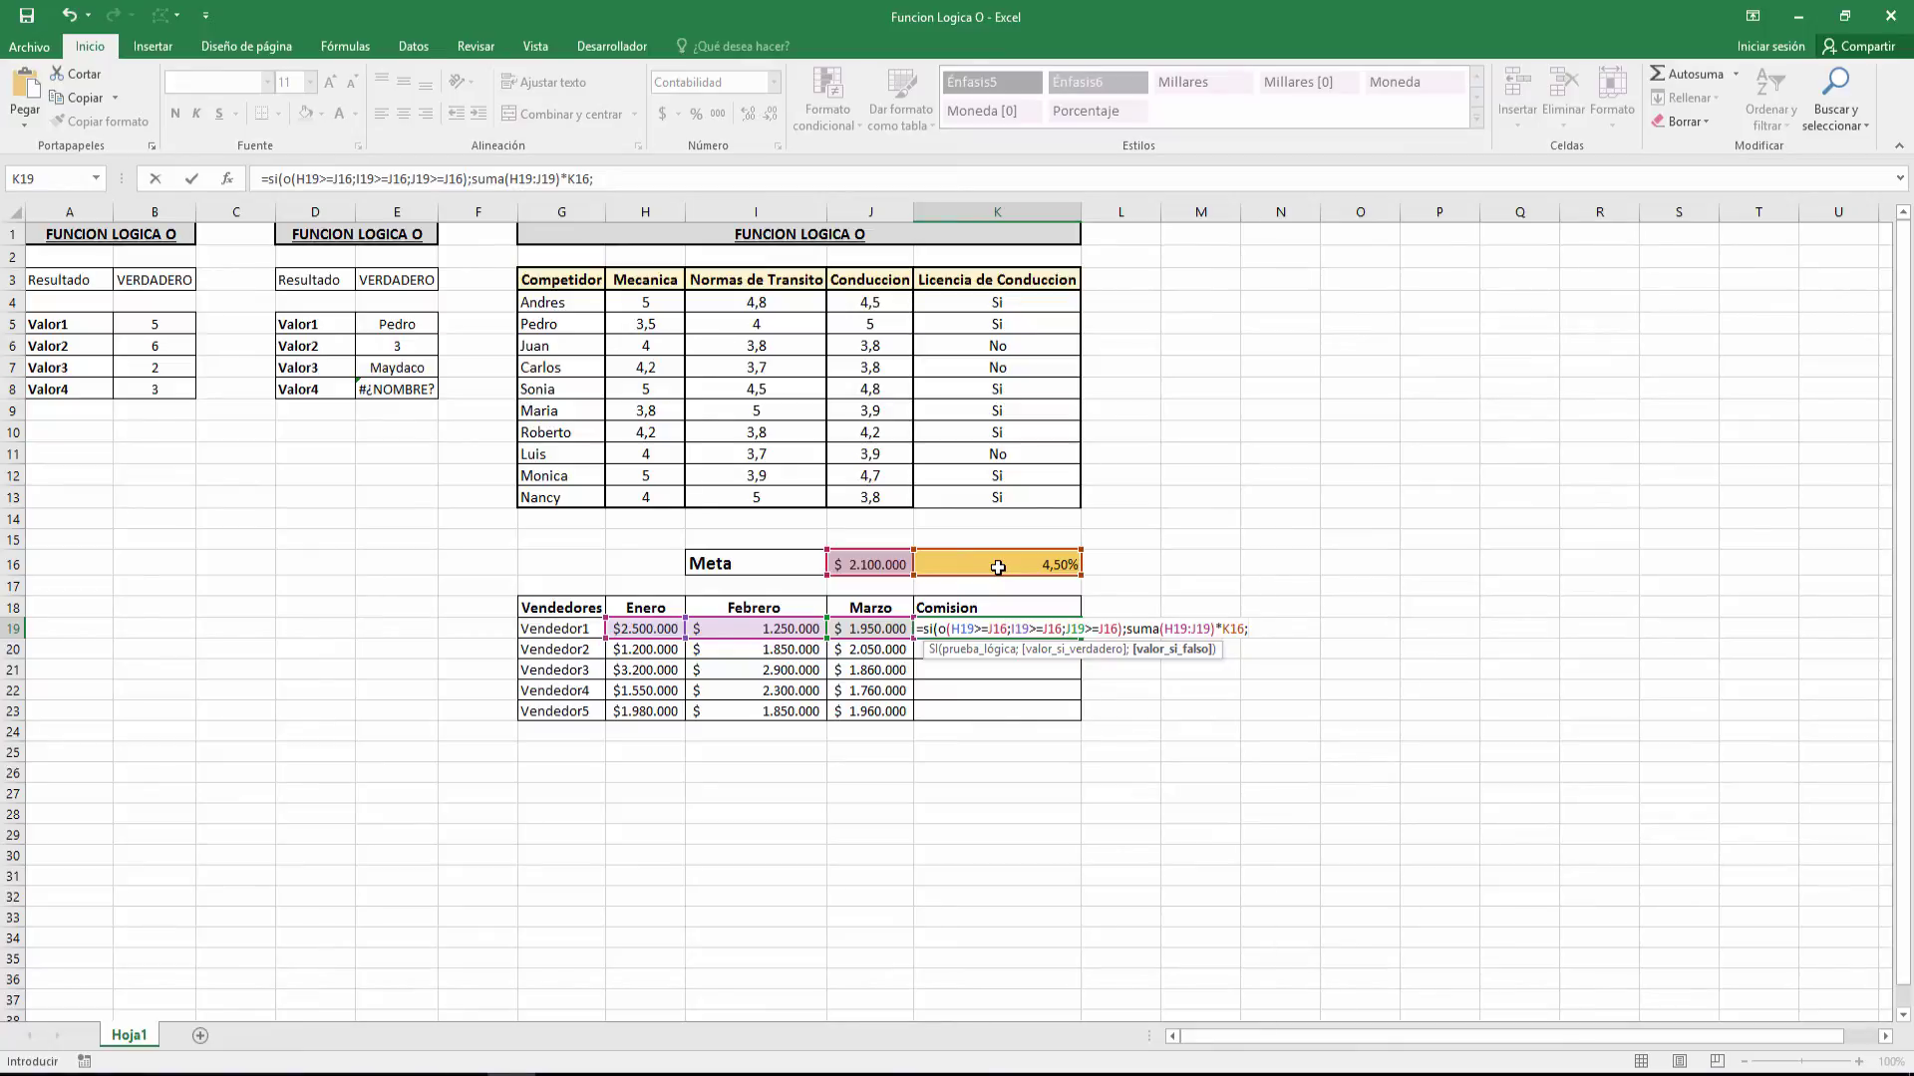
text(No aplica"))
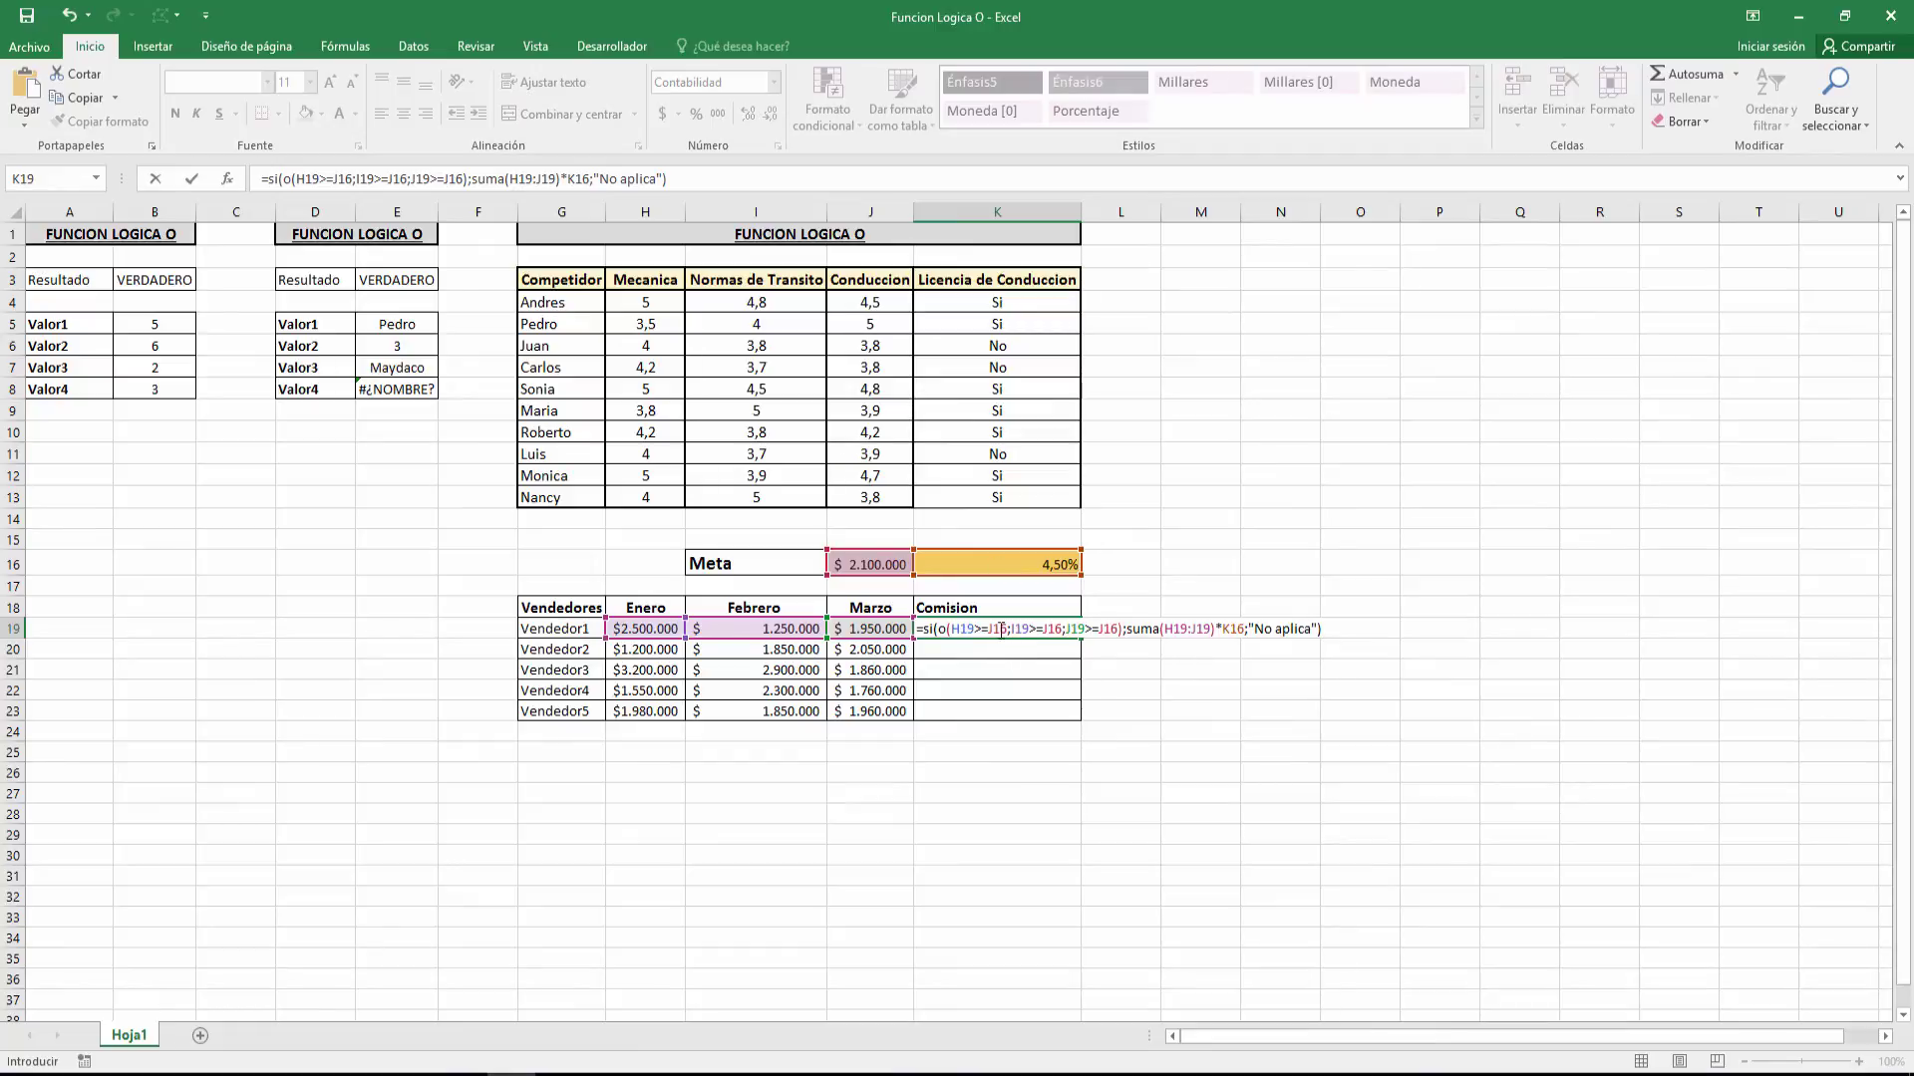
Make all three J16 references and the K16 reference absolute in the K19 formula, and commit it.
click(995, 629)
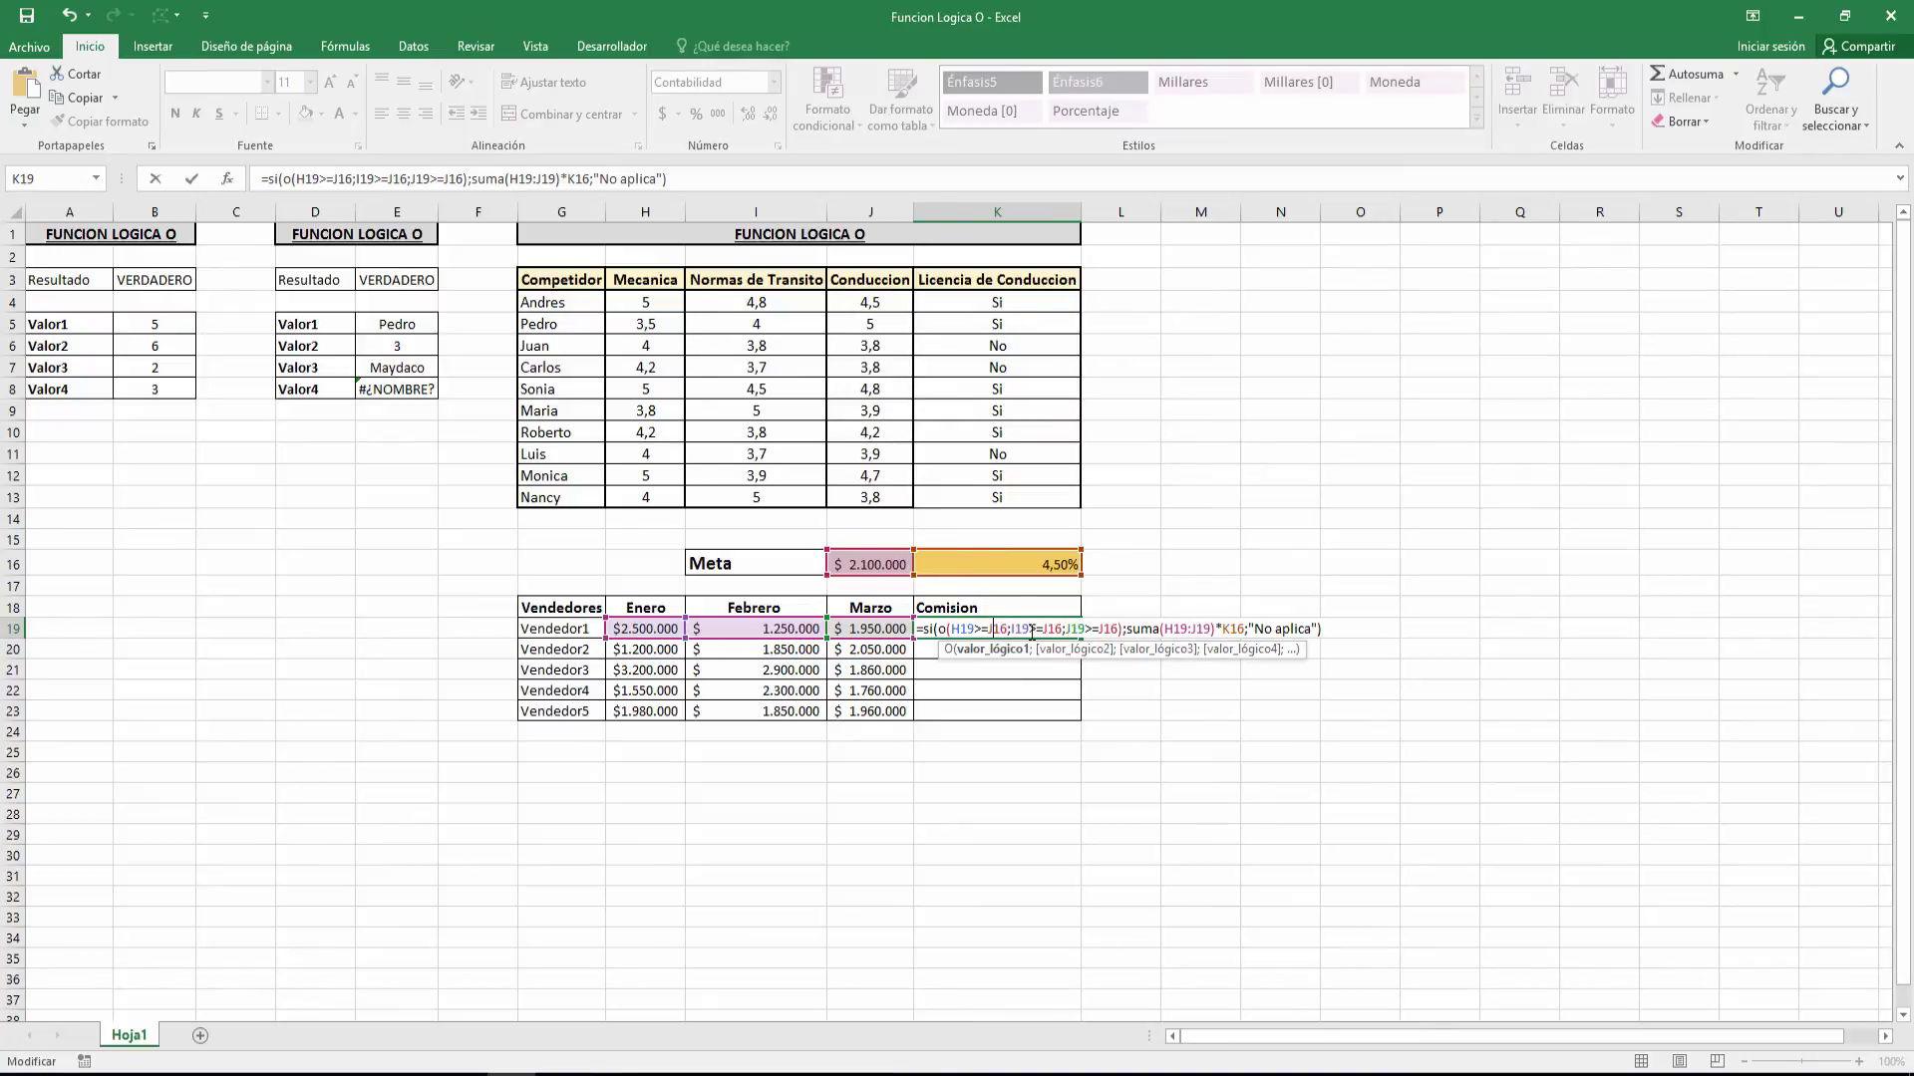
key(F4)
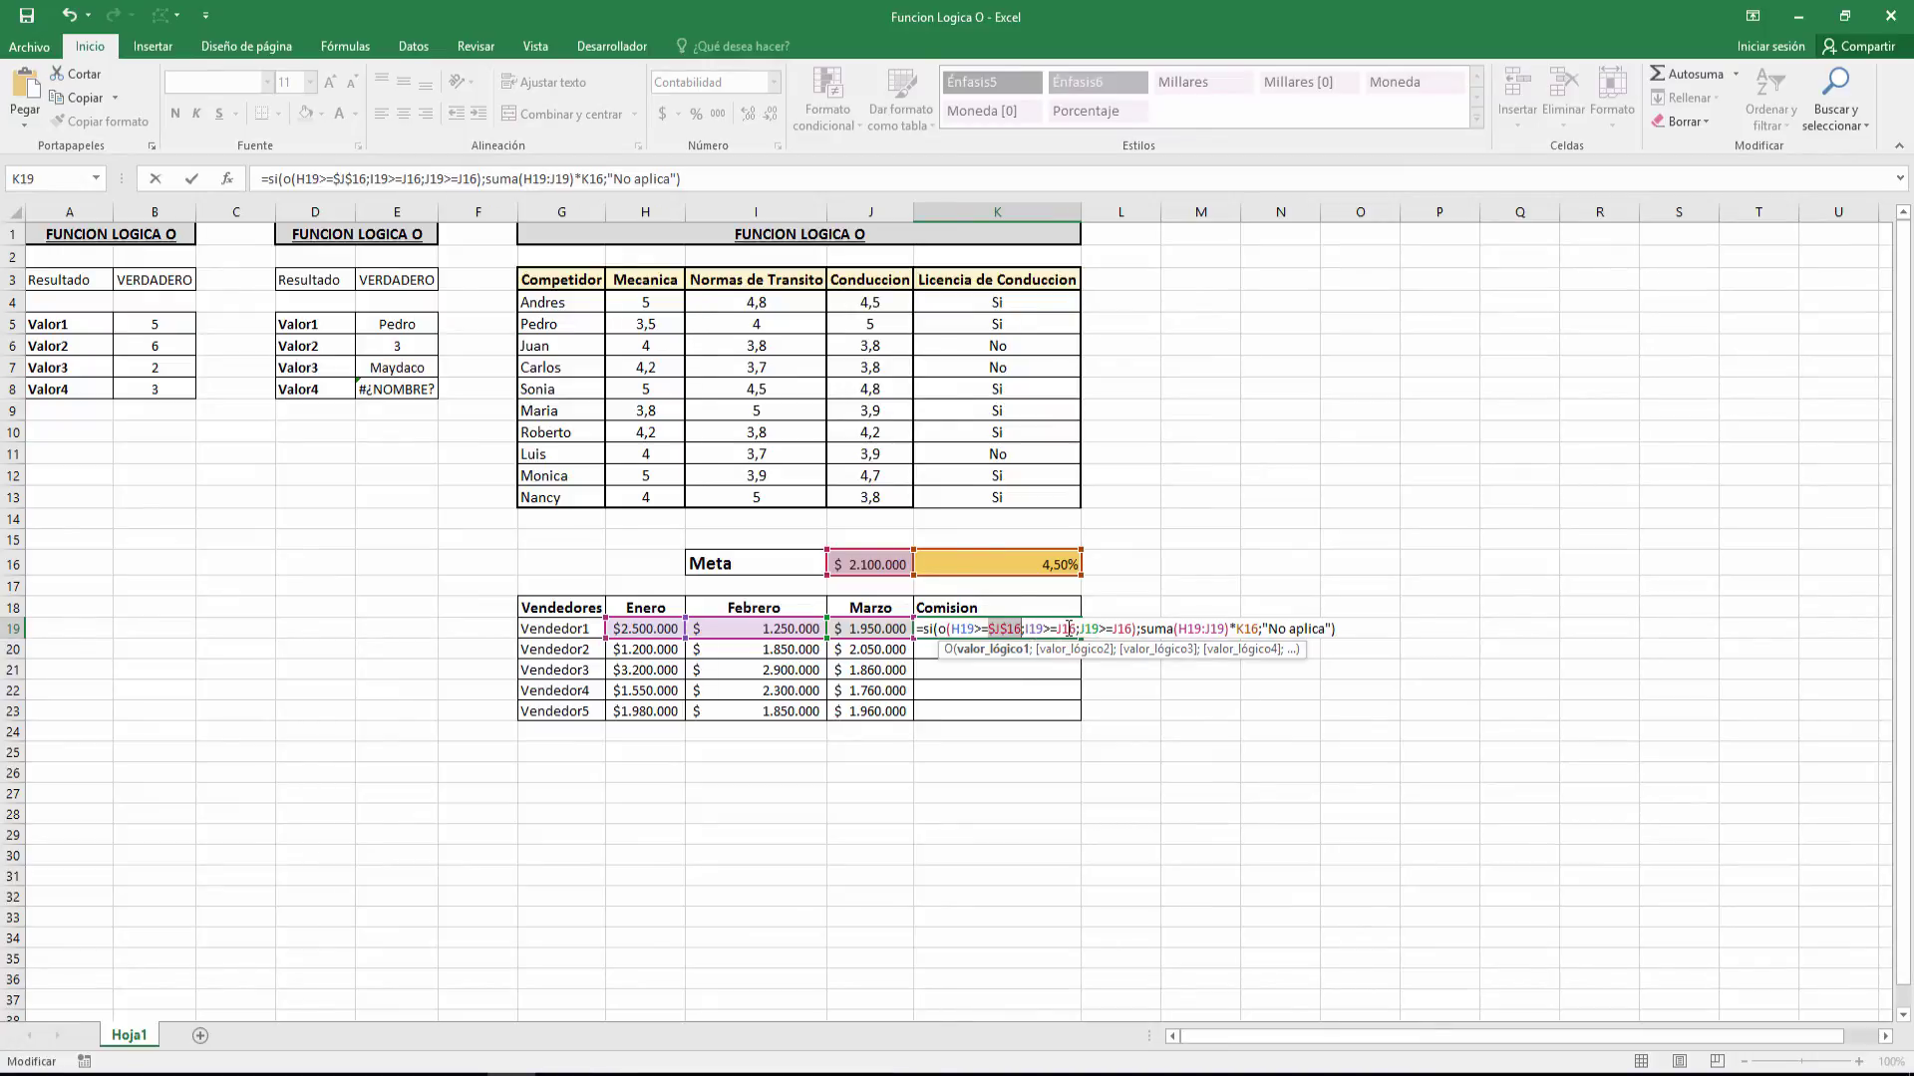
click(1063, 629)
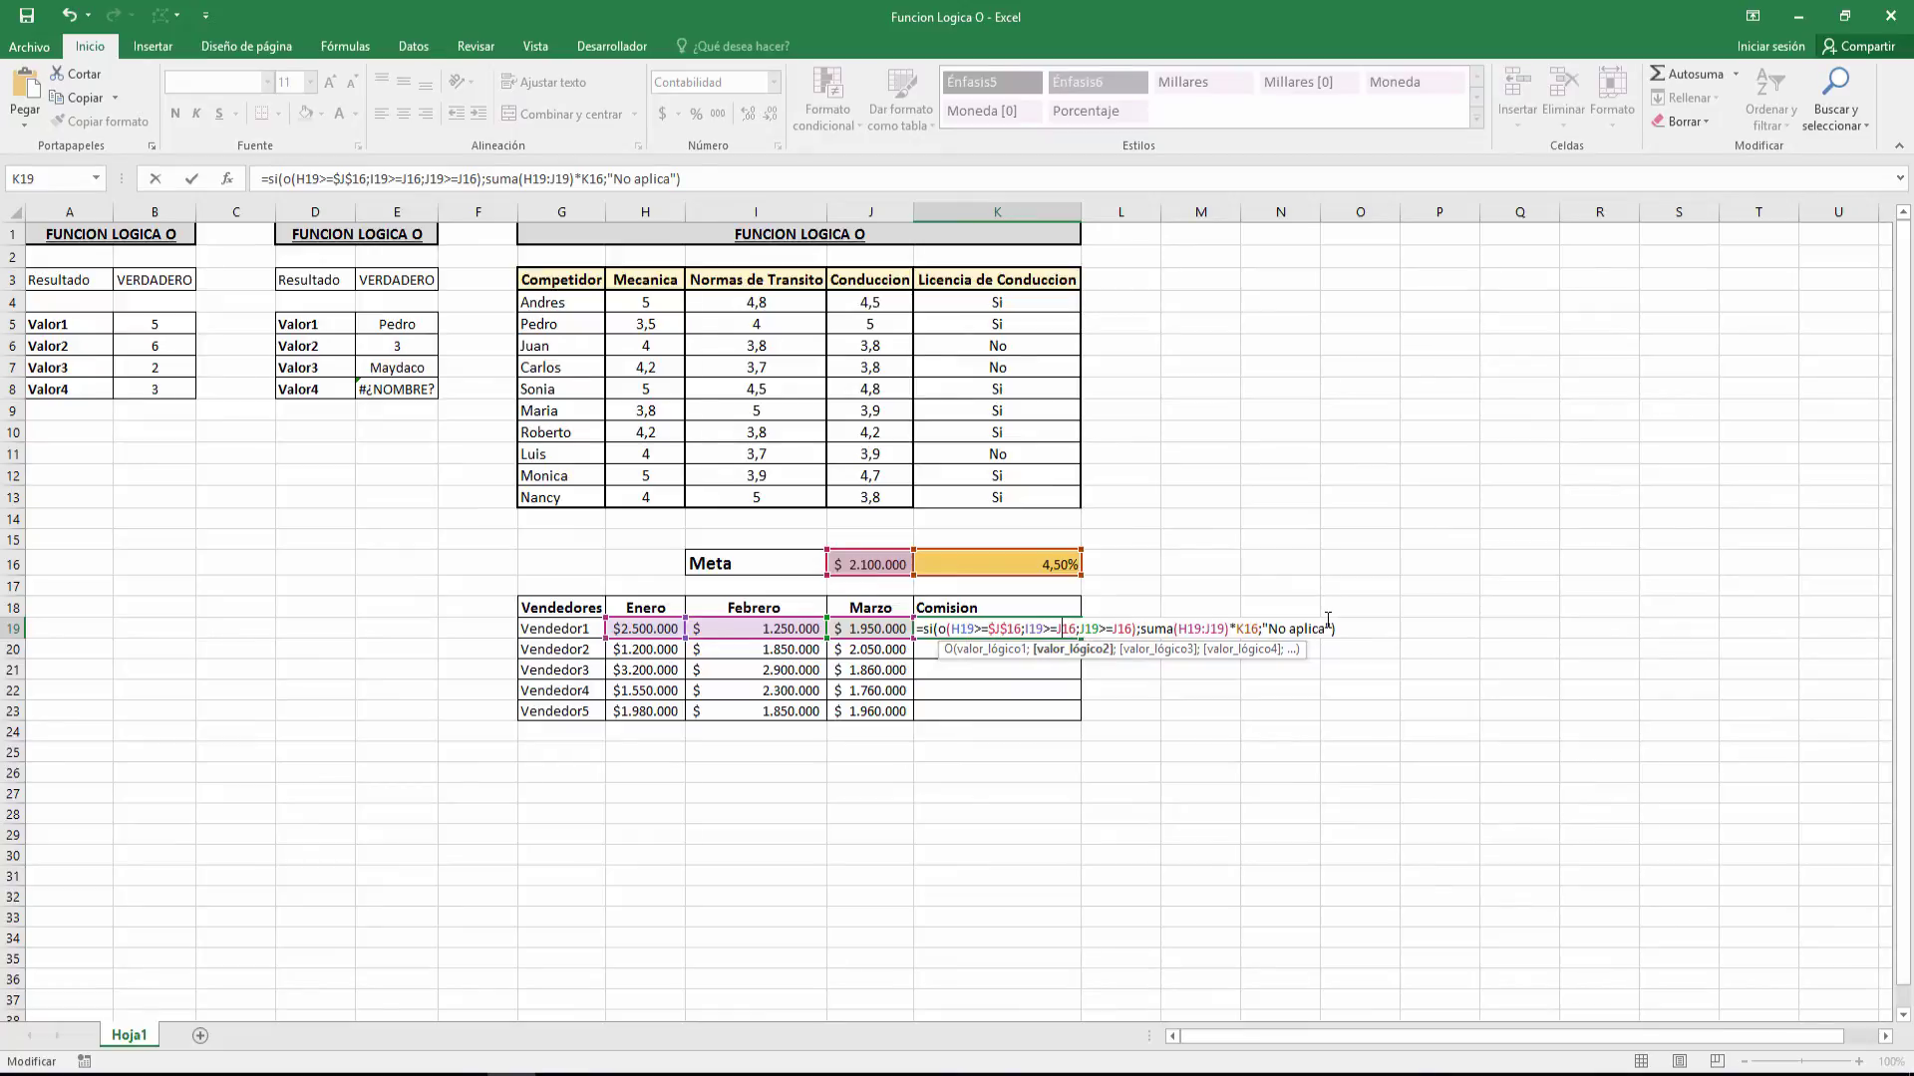
key(F4)
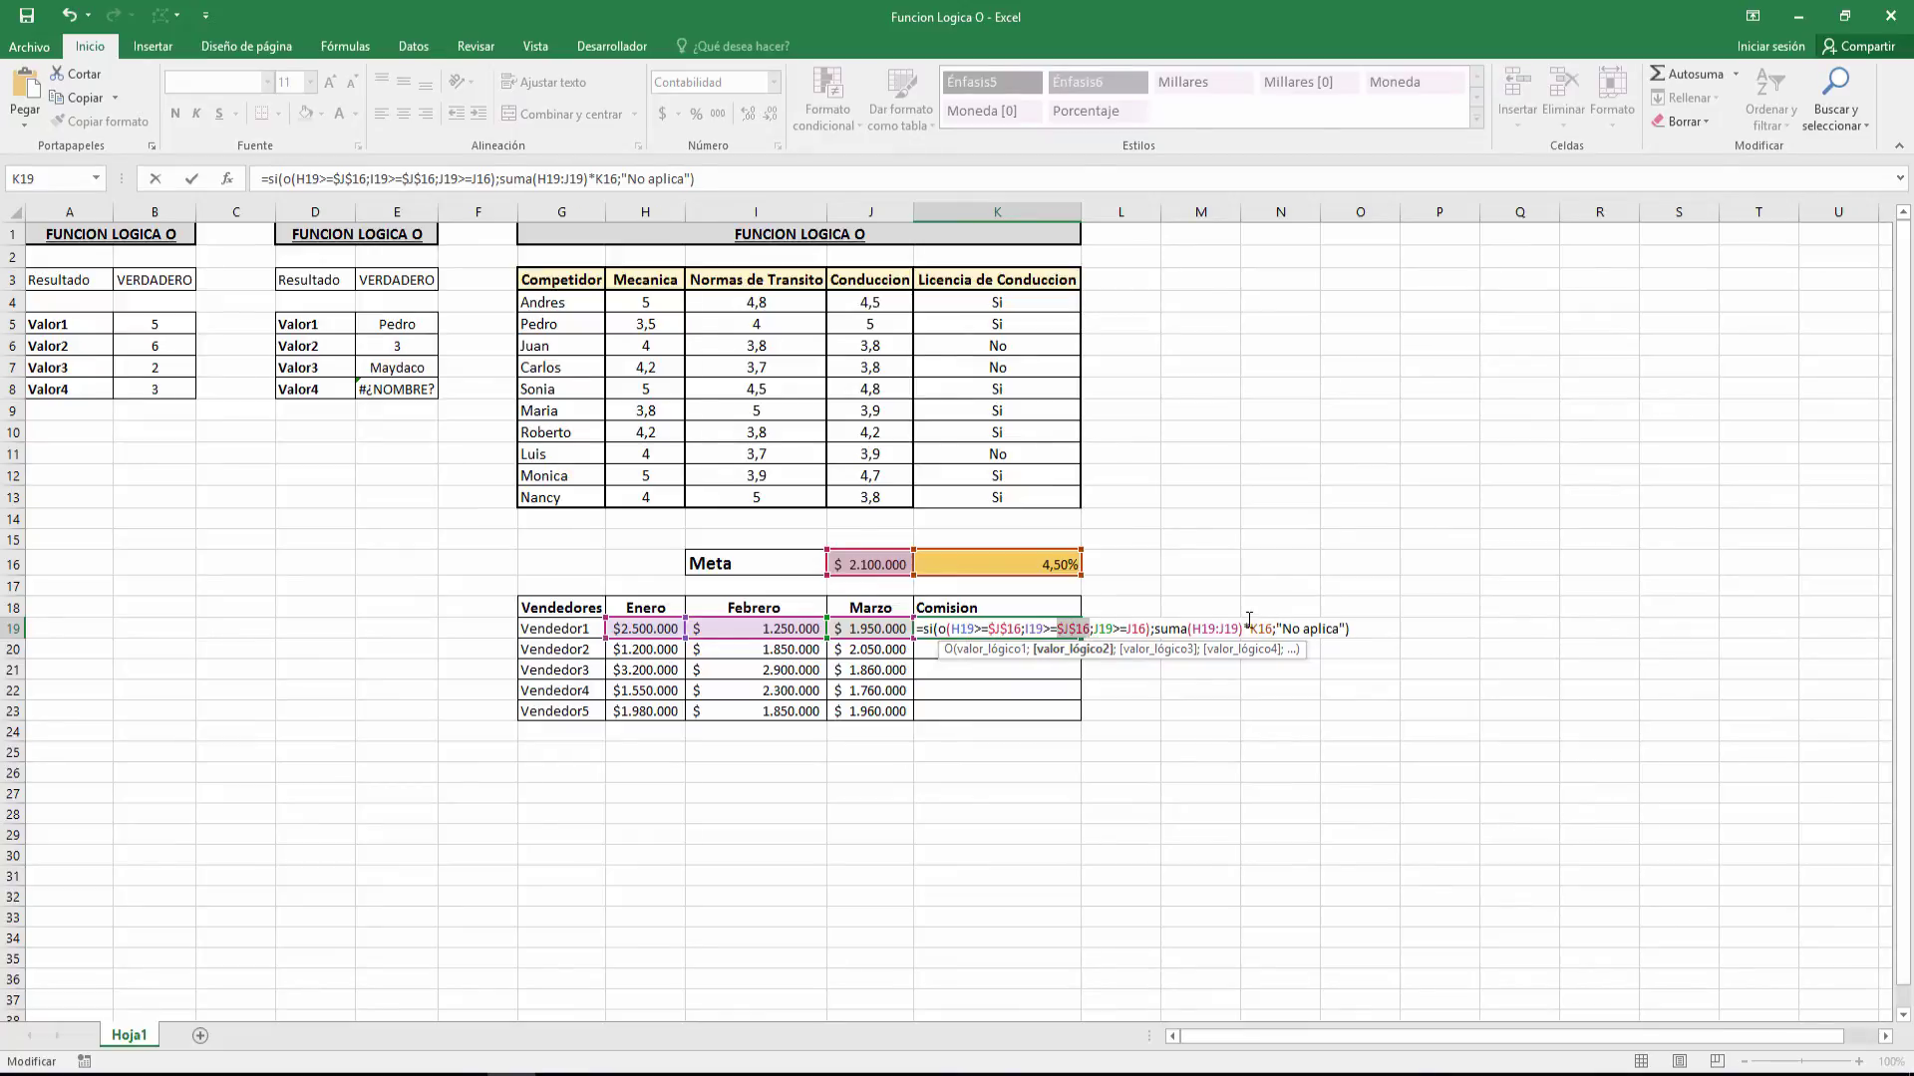
click(1140, 630)
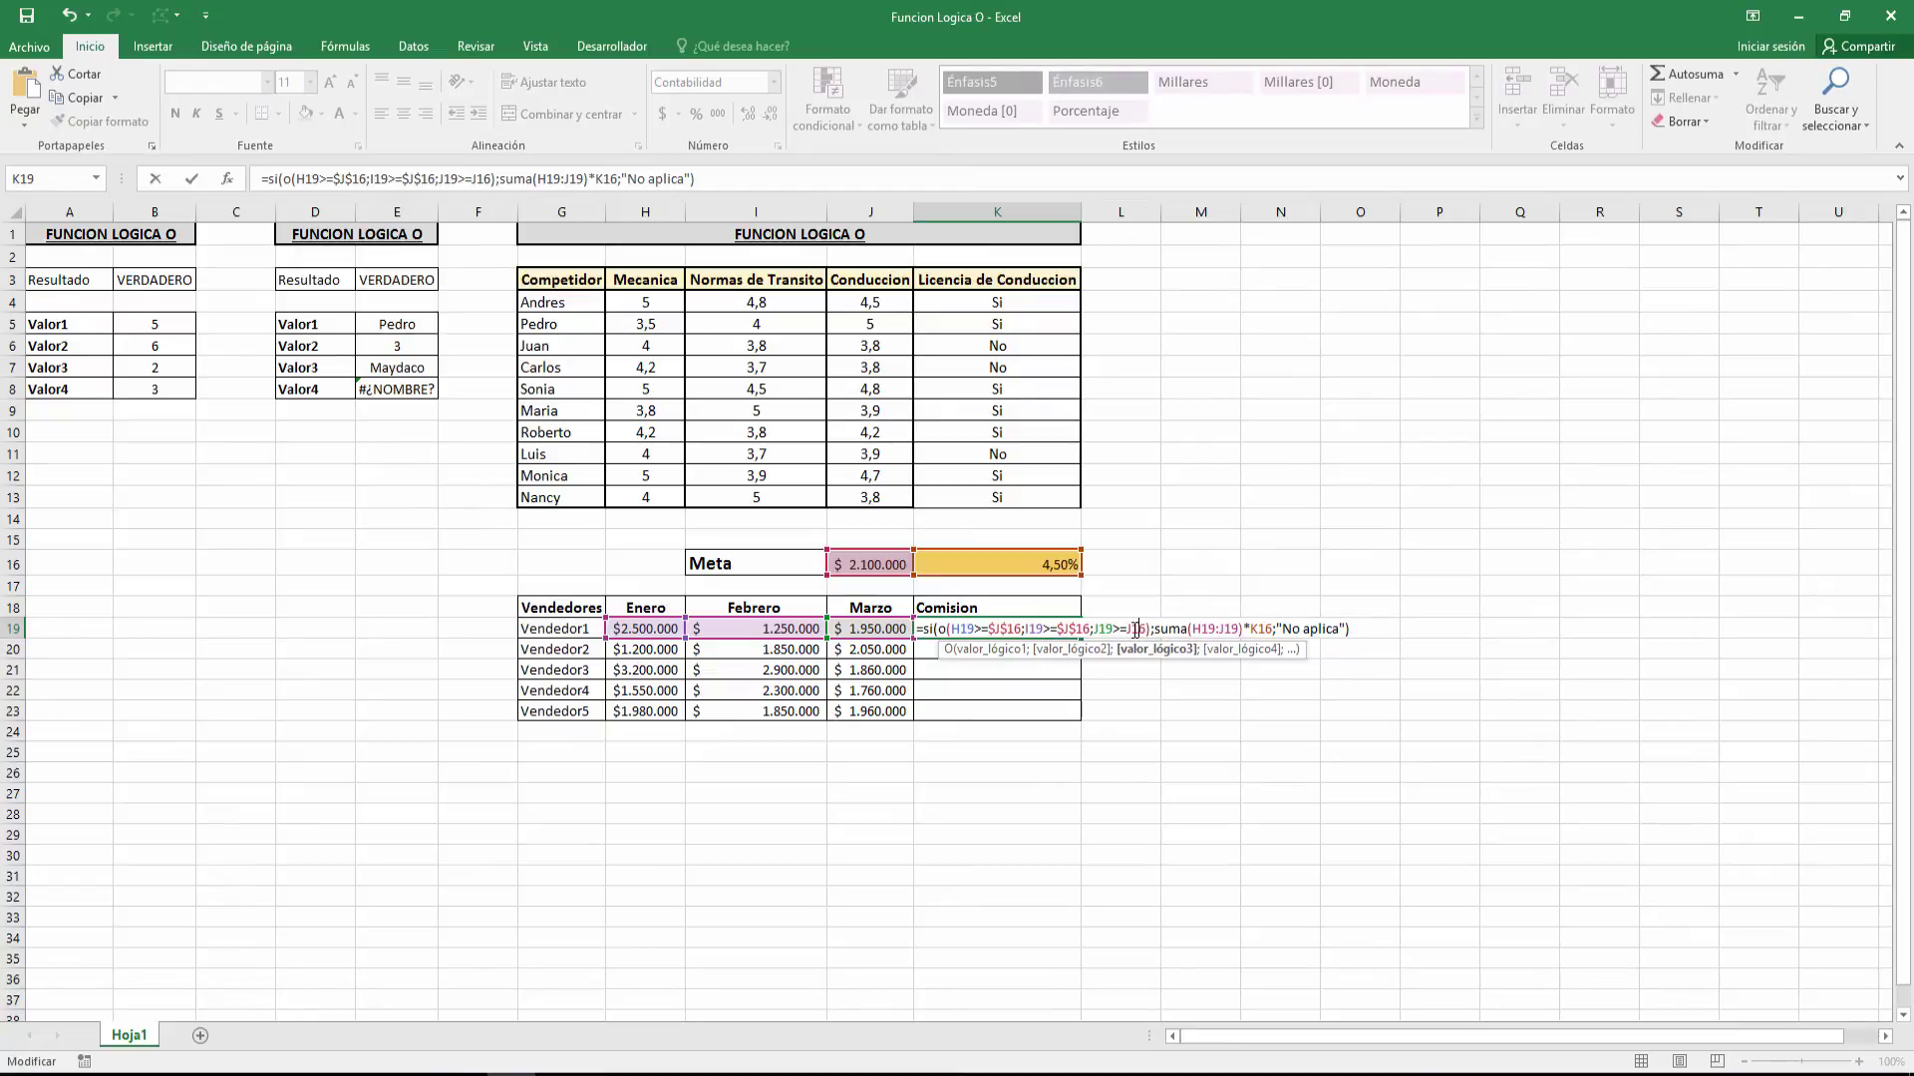
key(F4)
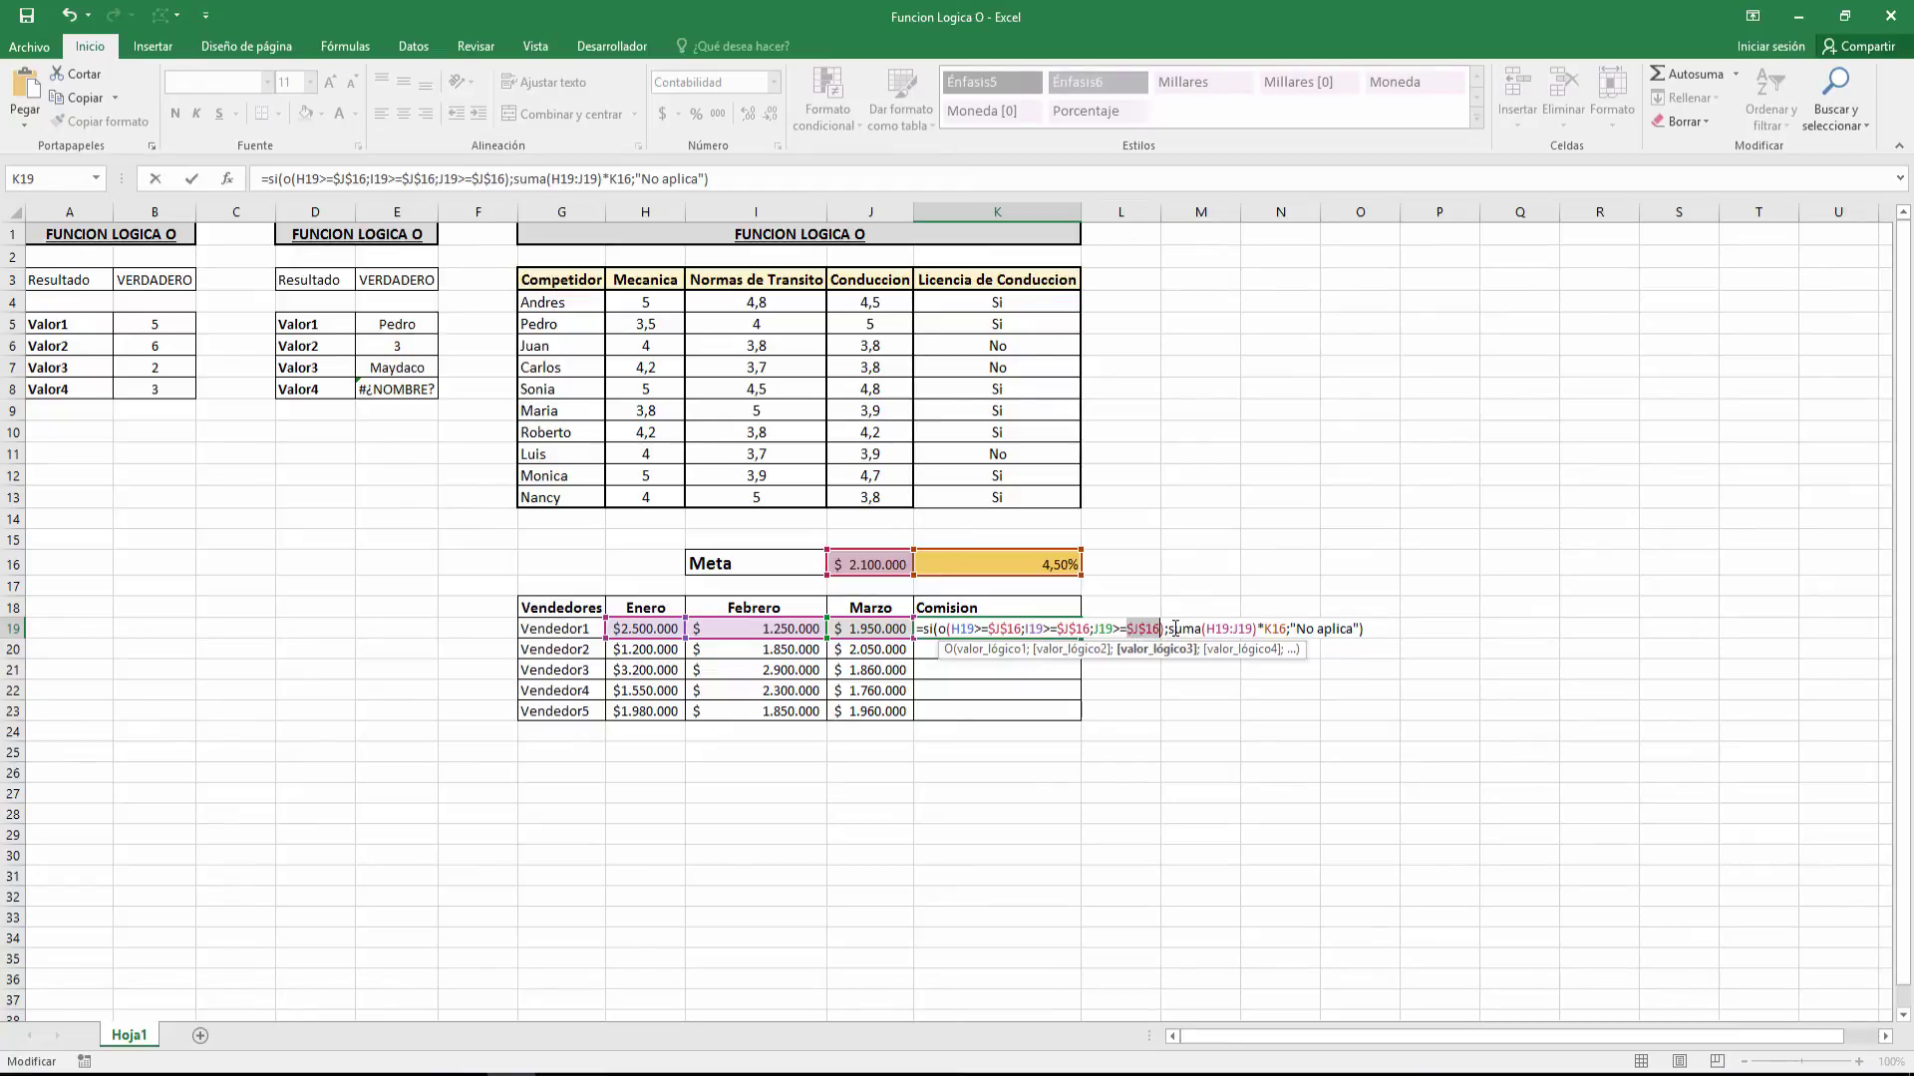
click(1278, 629)
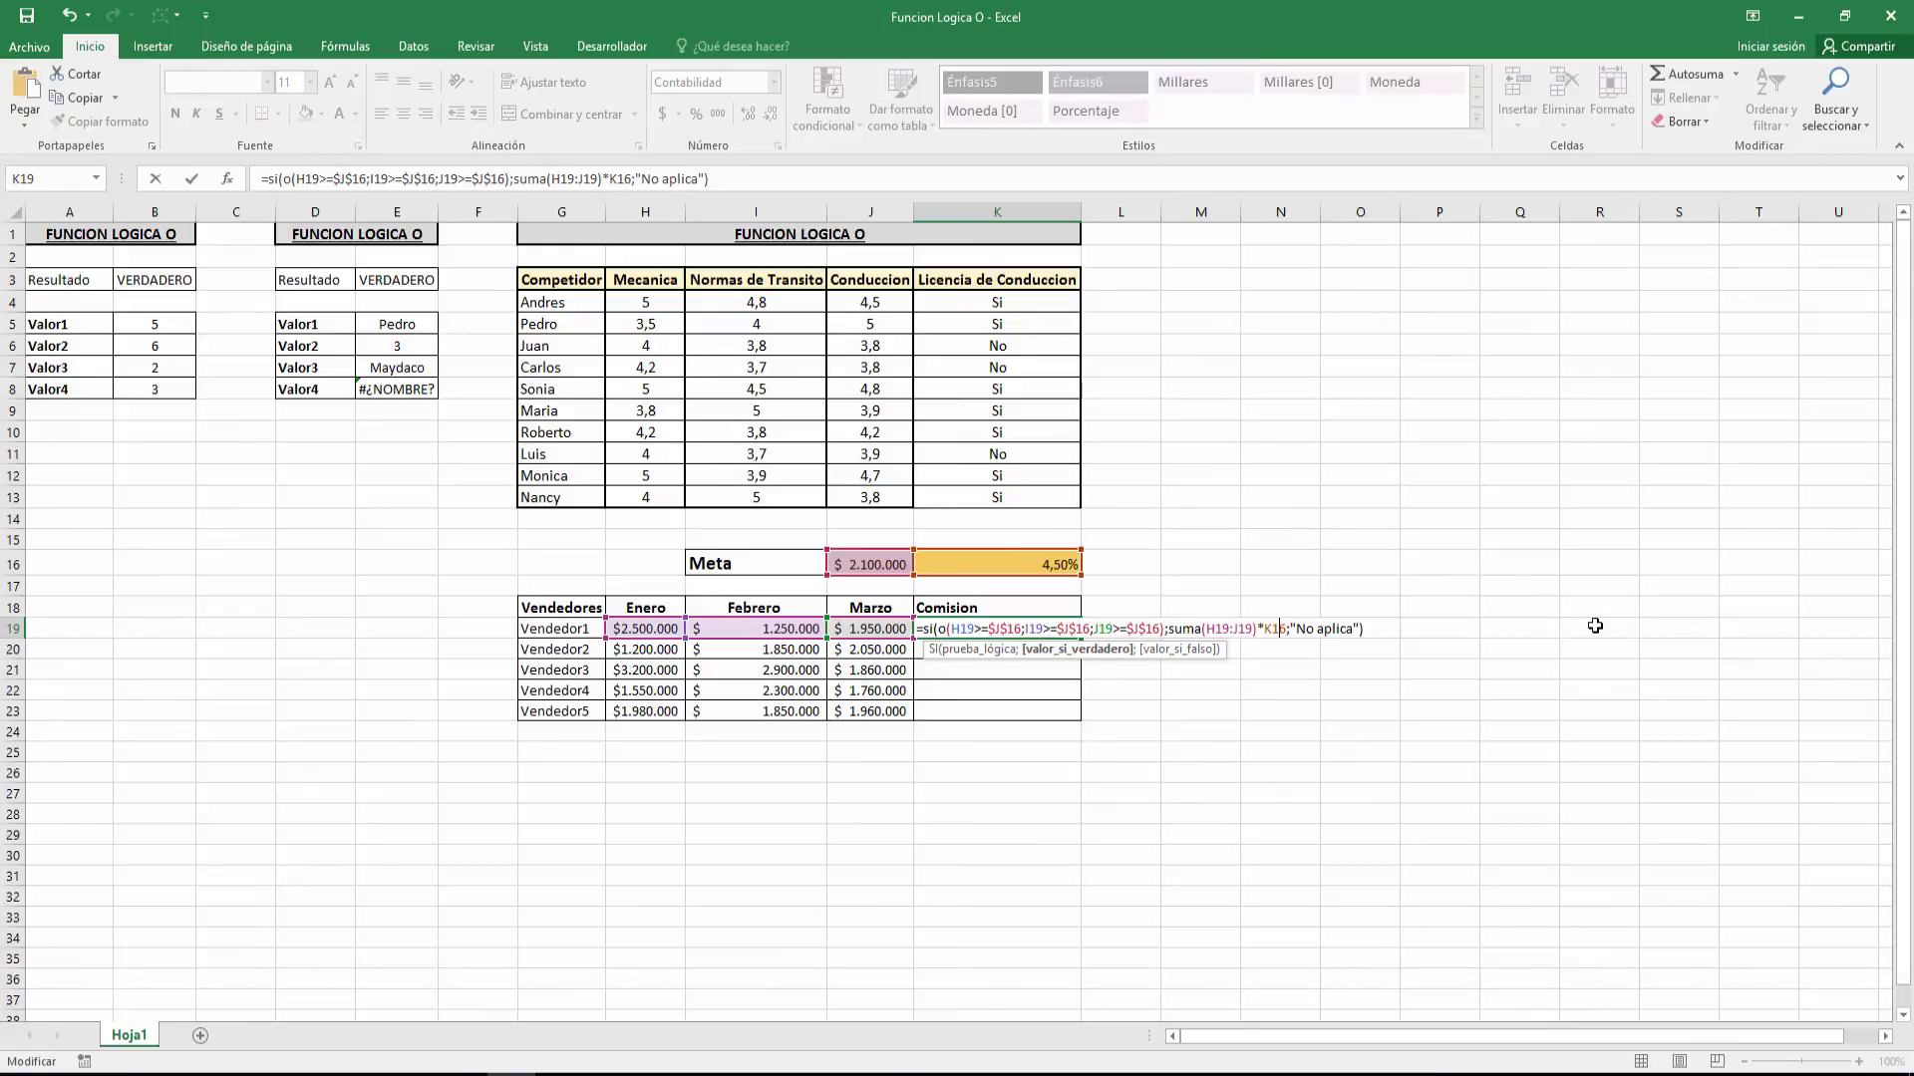
key(F4)
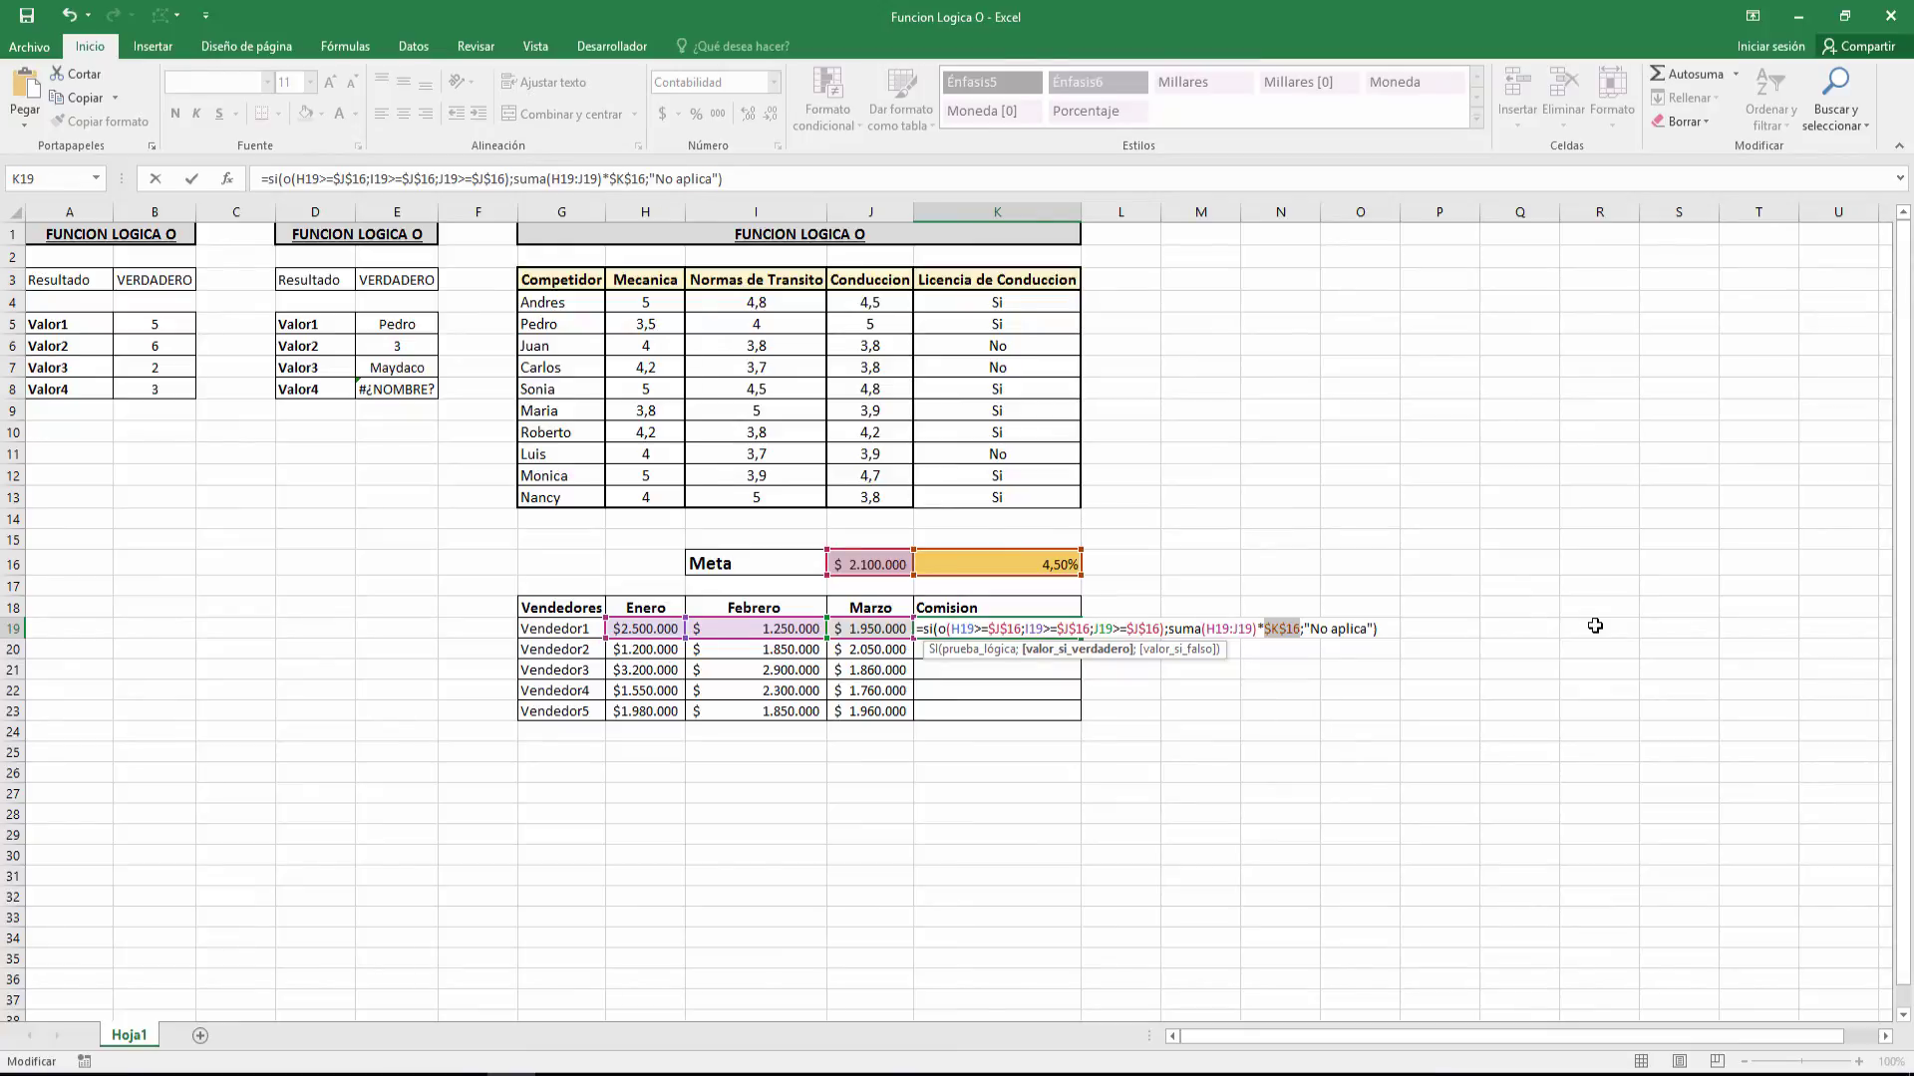
key(ctrl+Return)
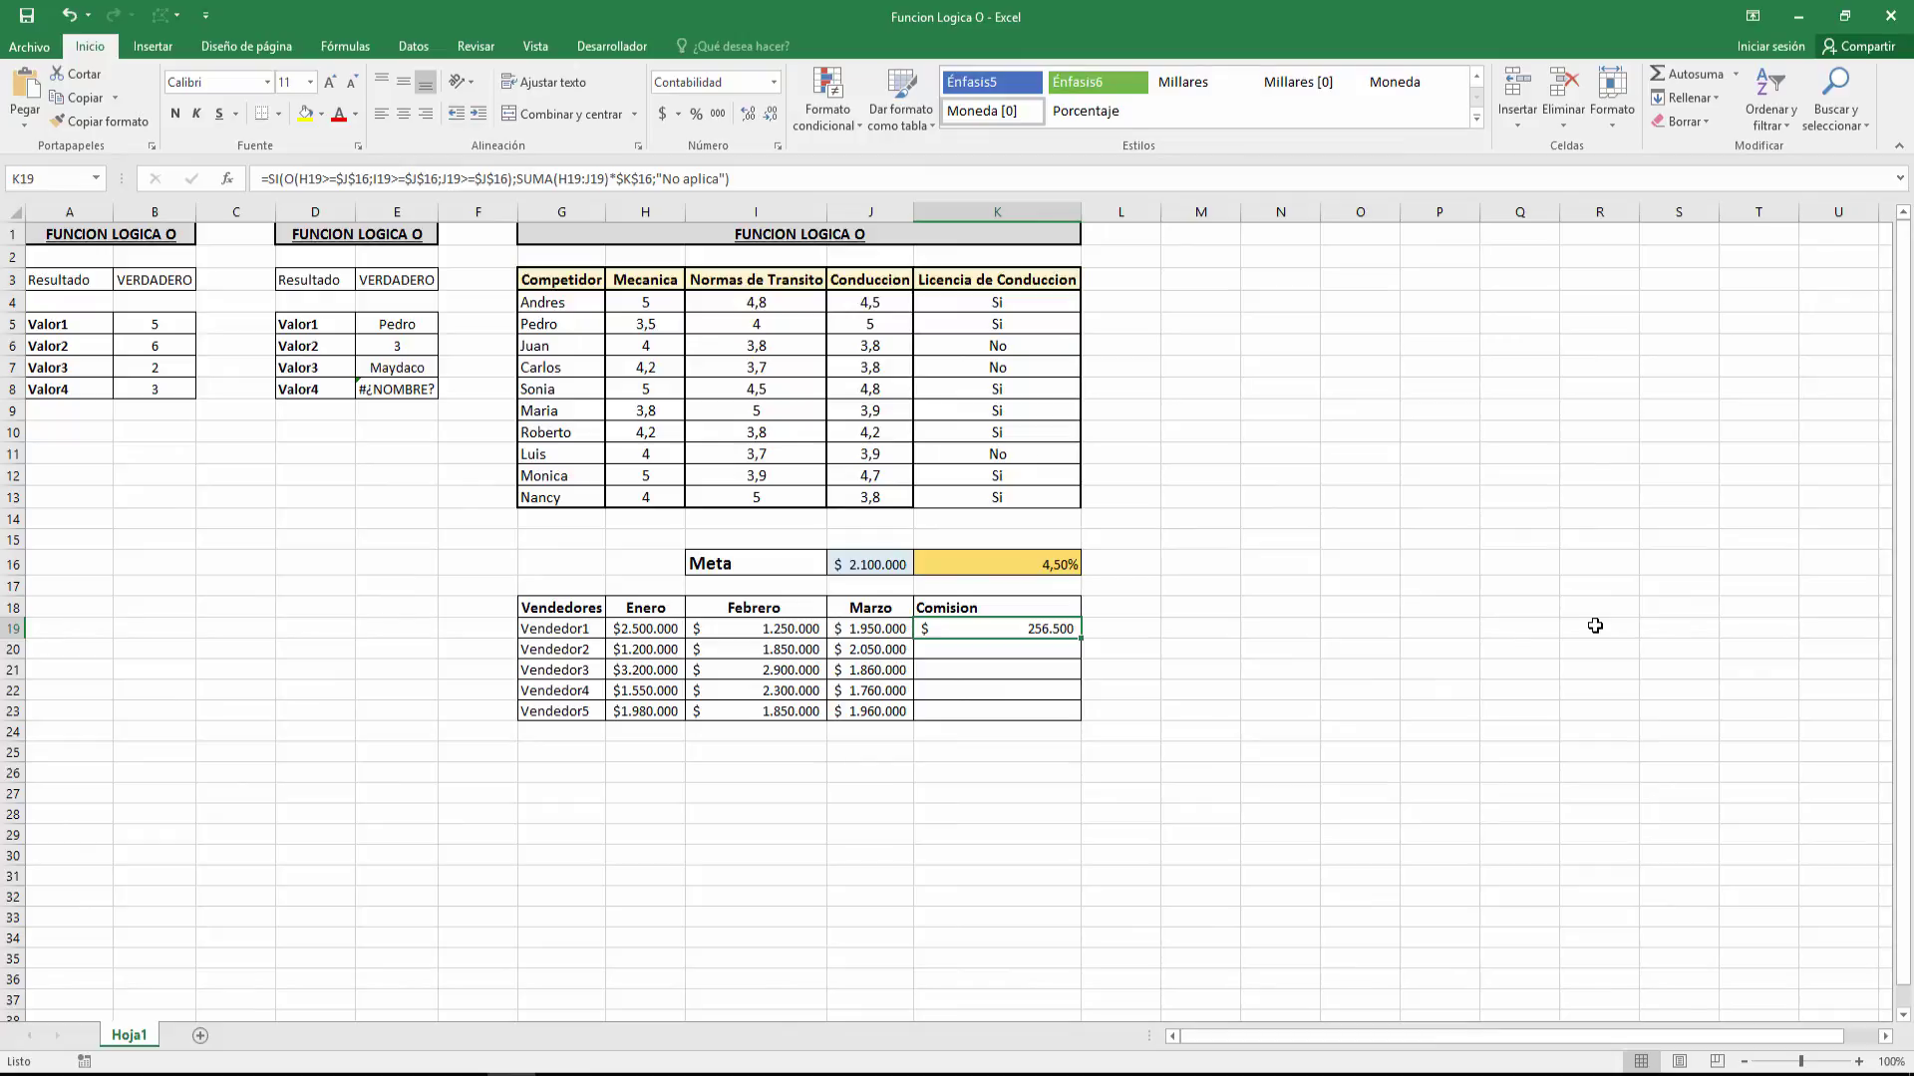
Check Vendedor1's Enero to Marzo sales in row 19, and copy the Comision formula from K19 down through K23.
click(681, 628)
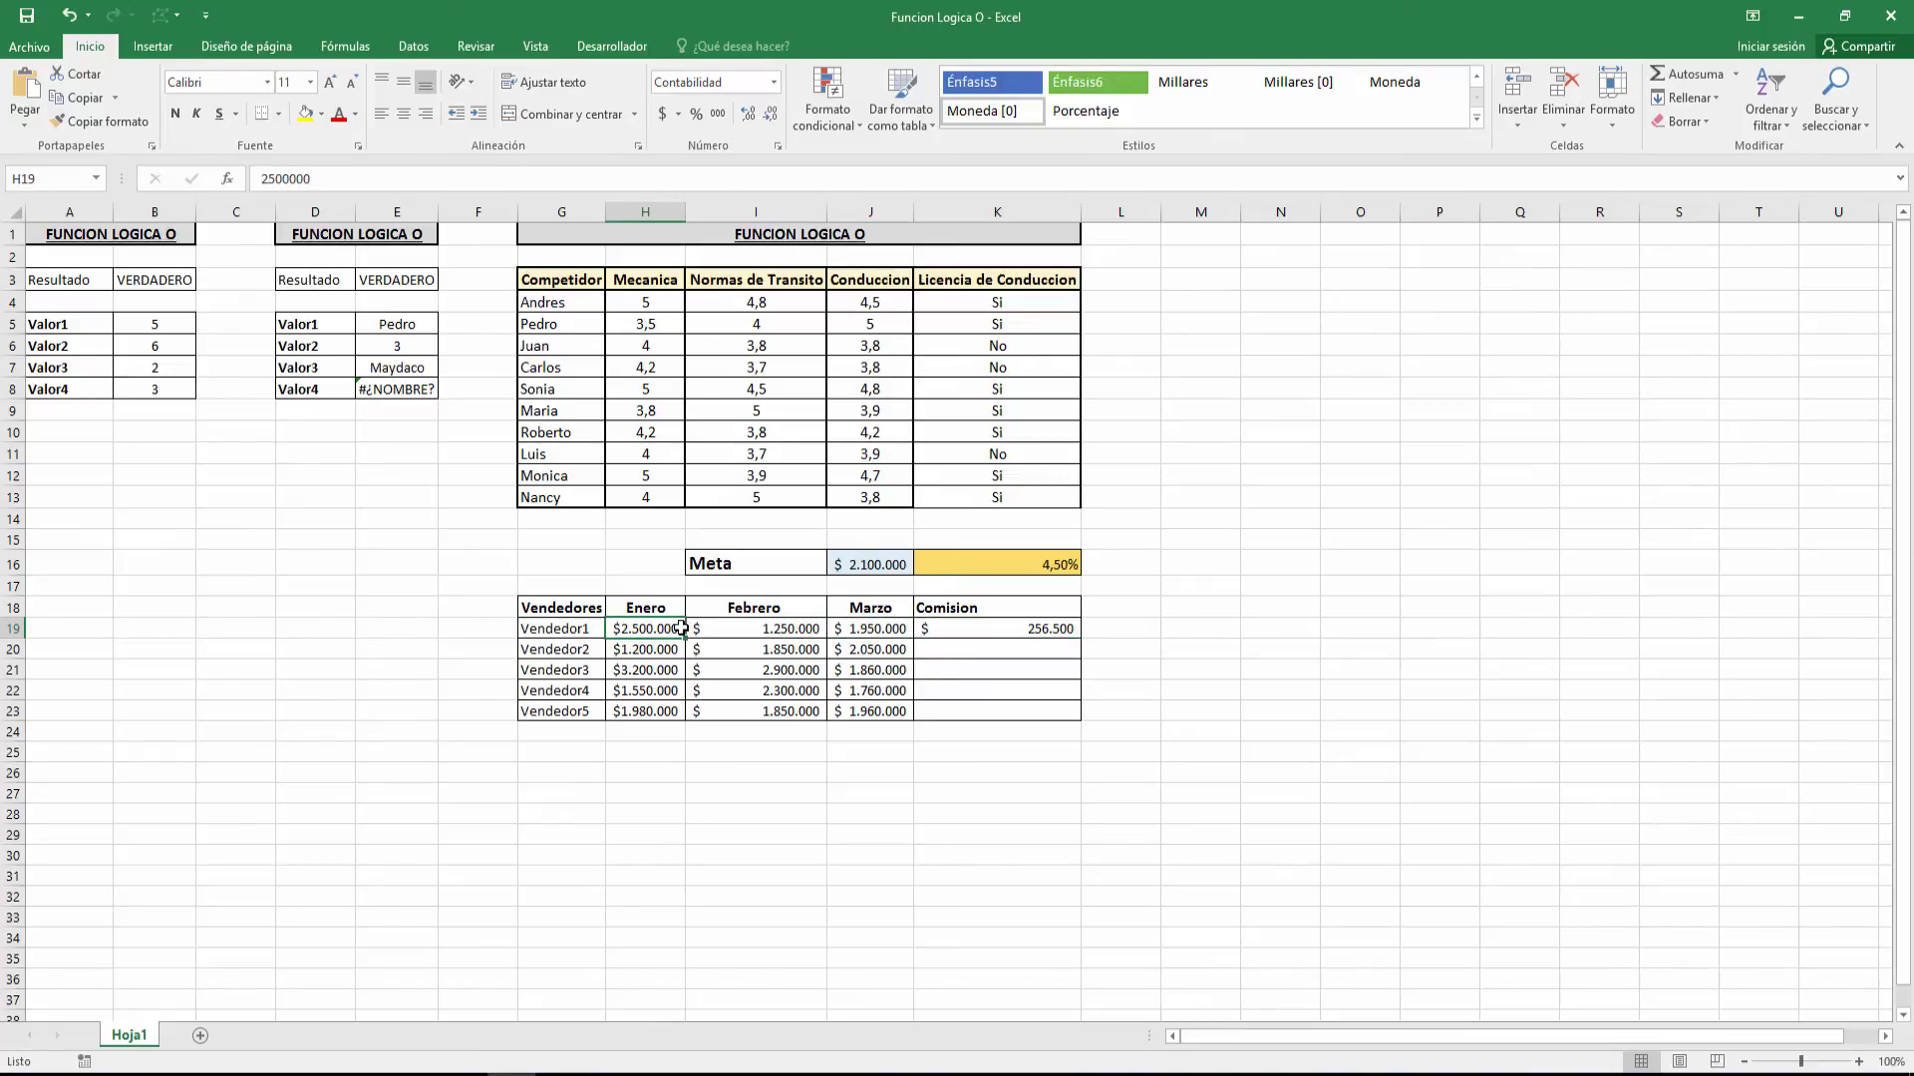
key(Right)
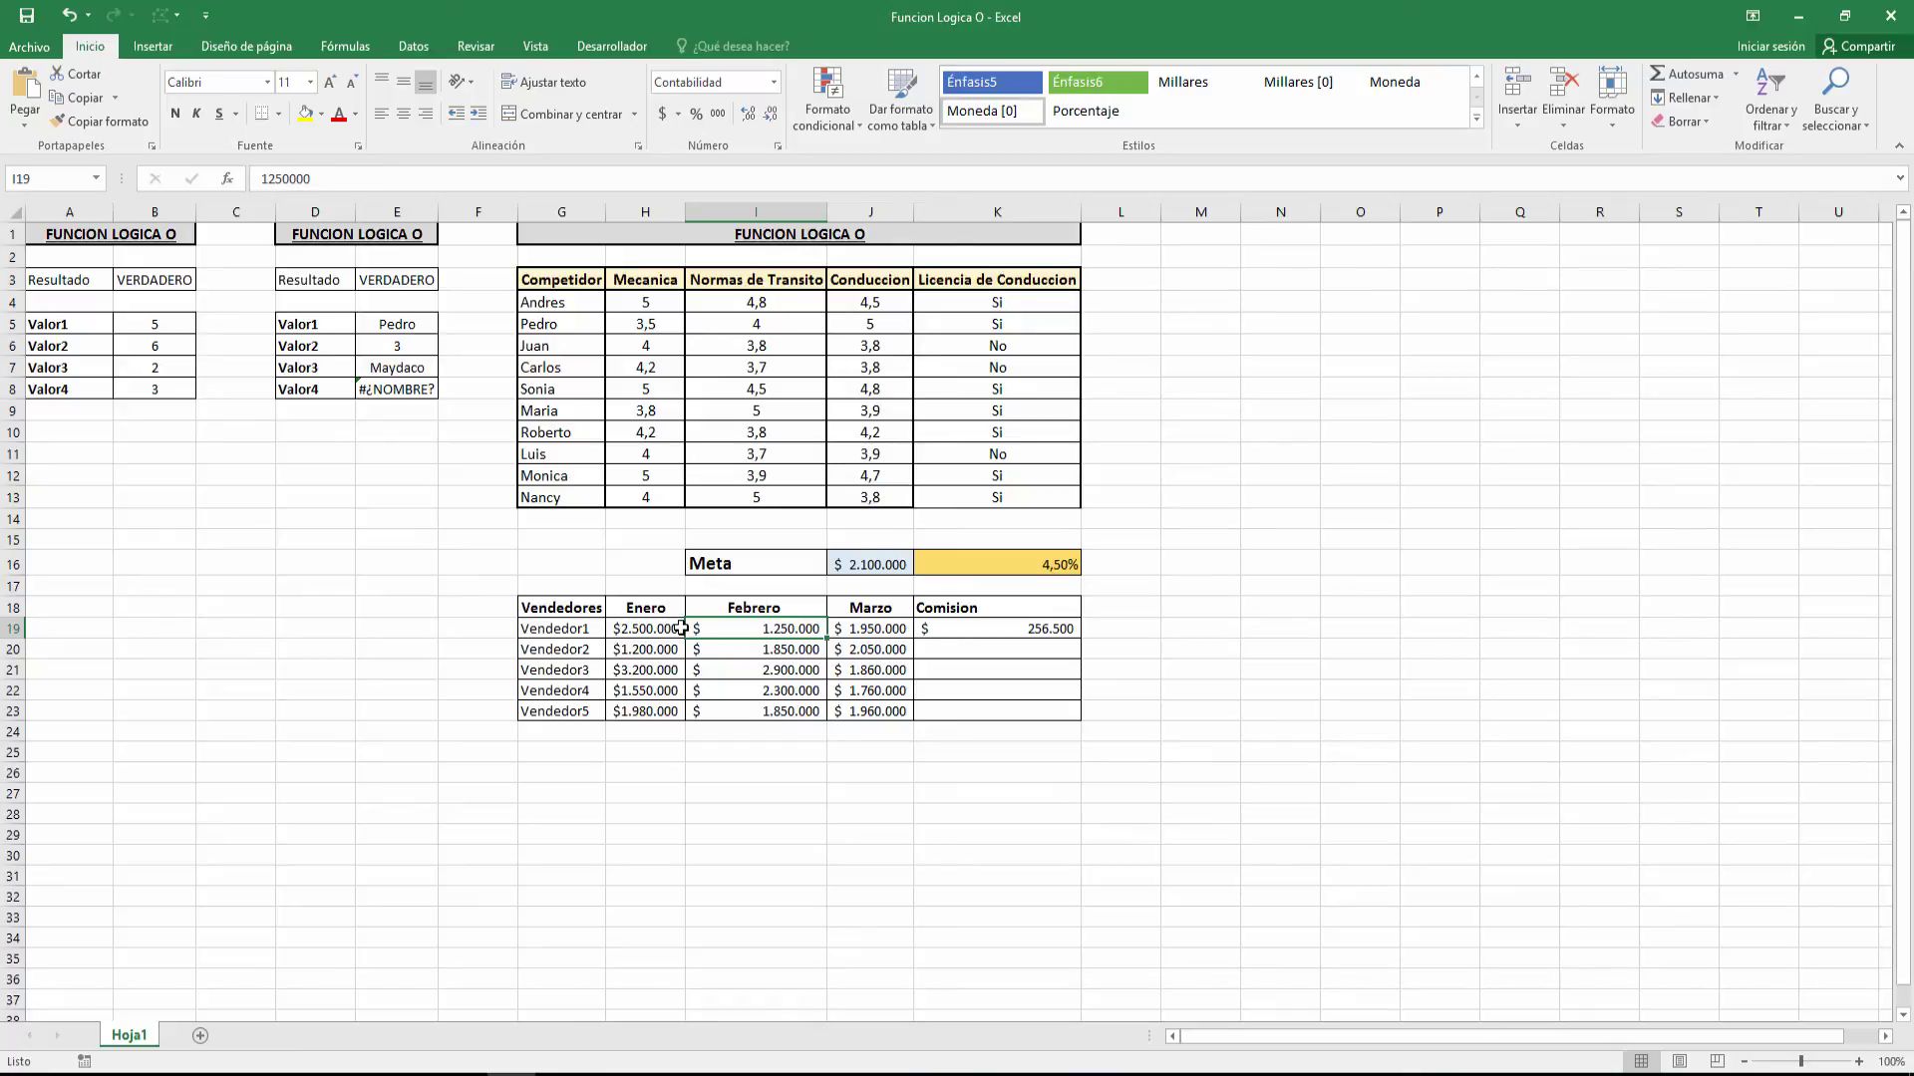
key(Right)
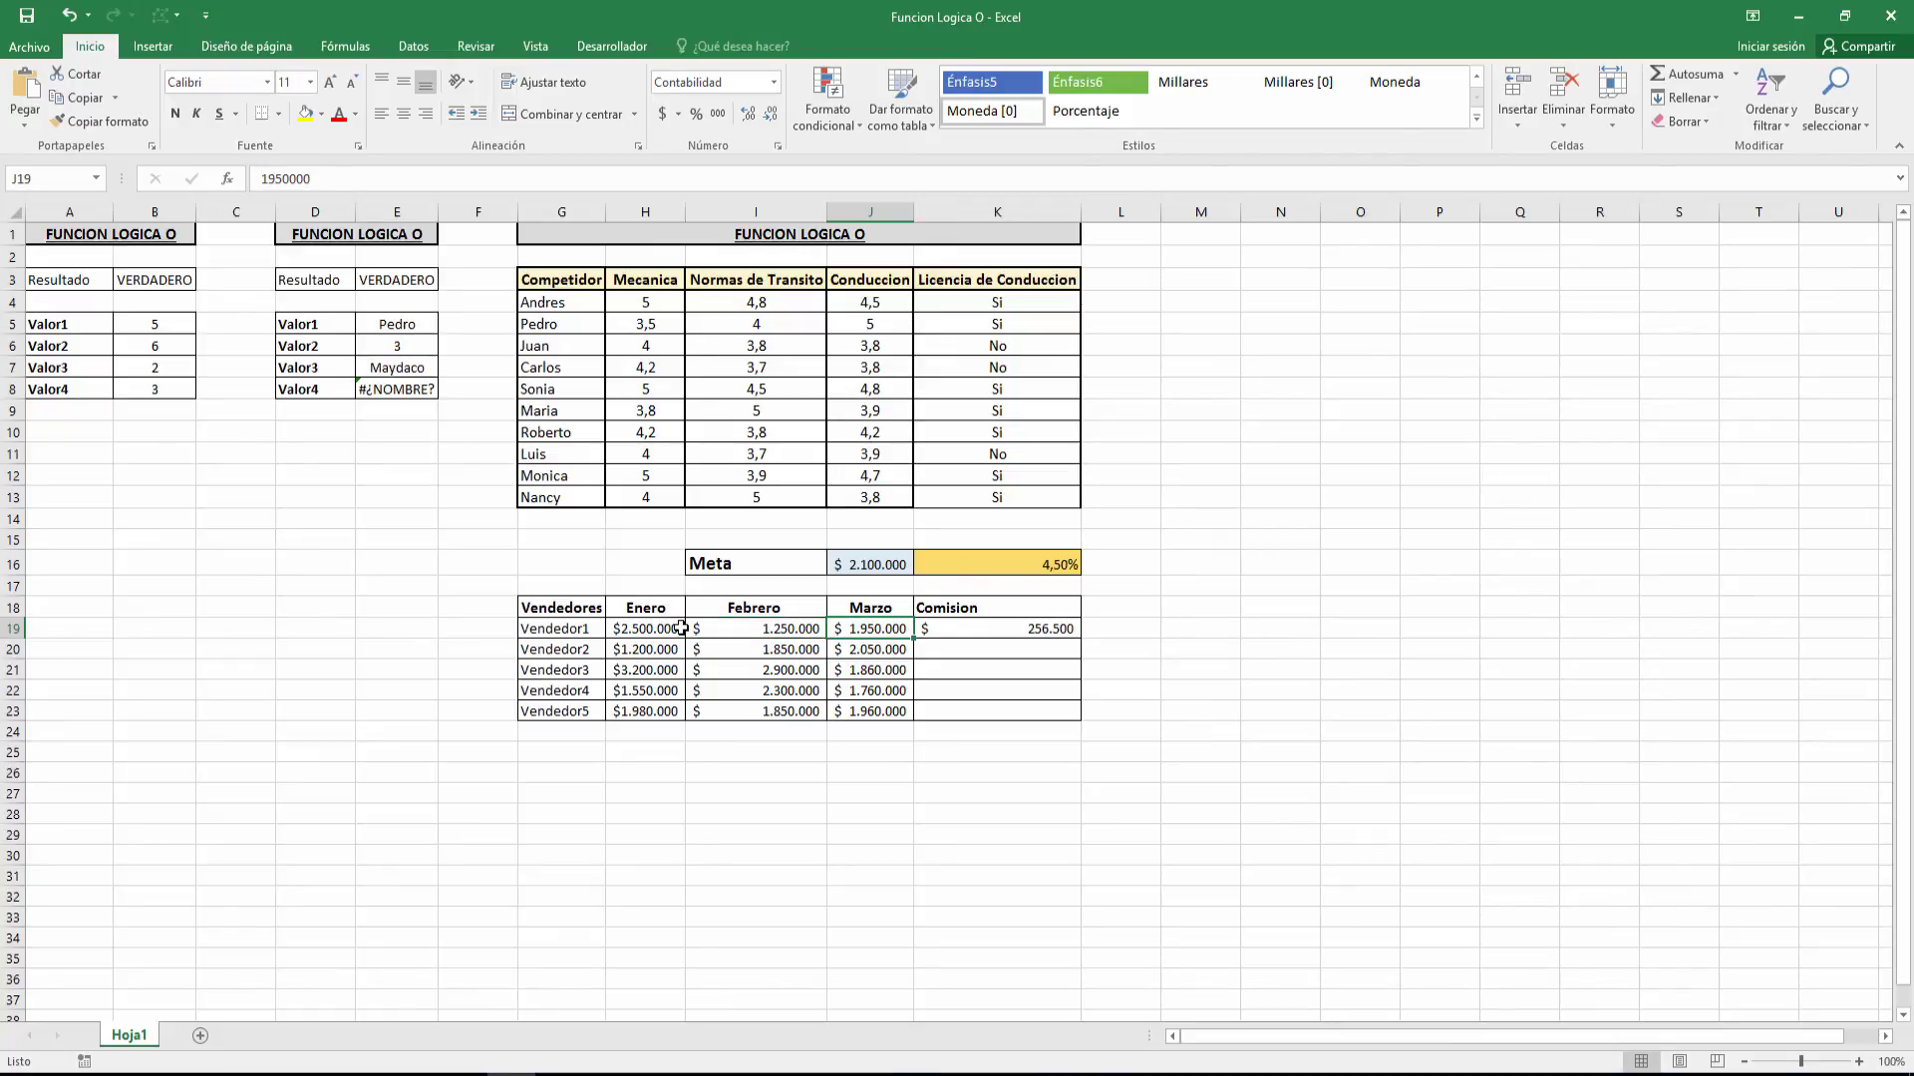
key(Right)
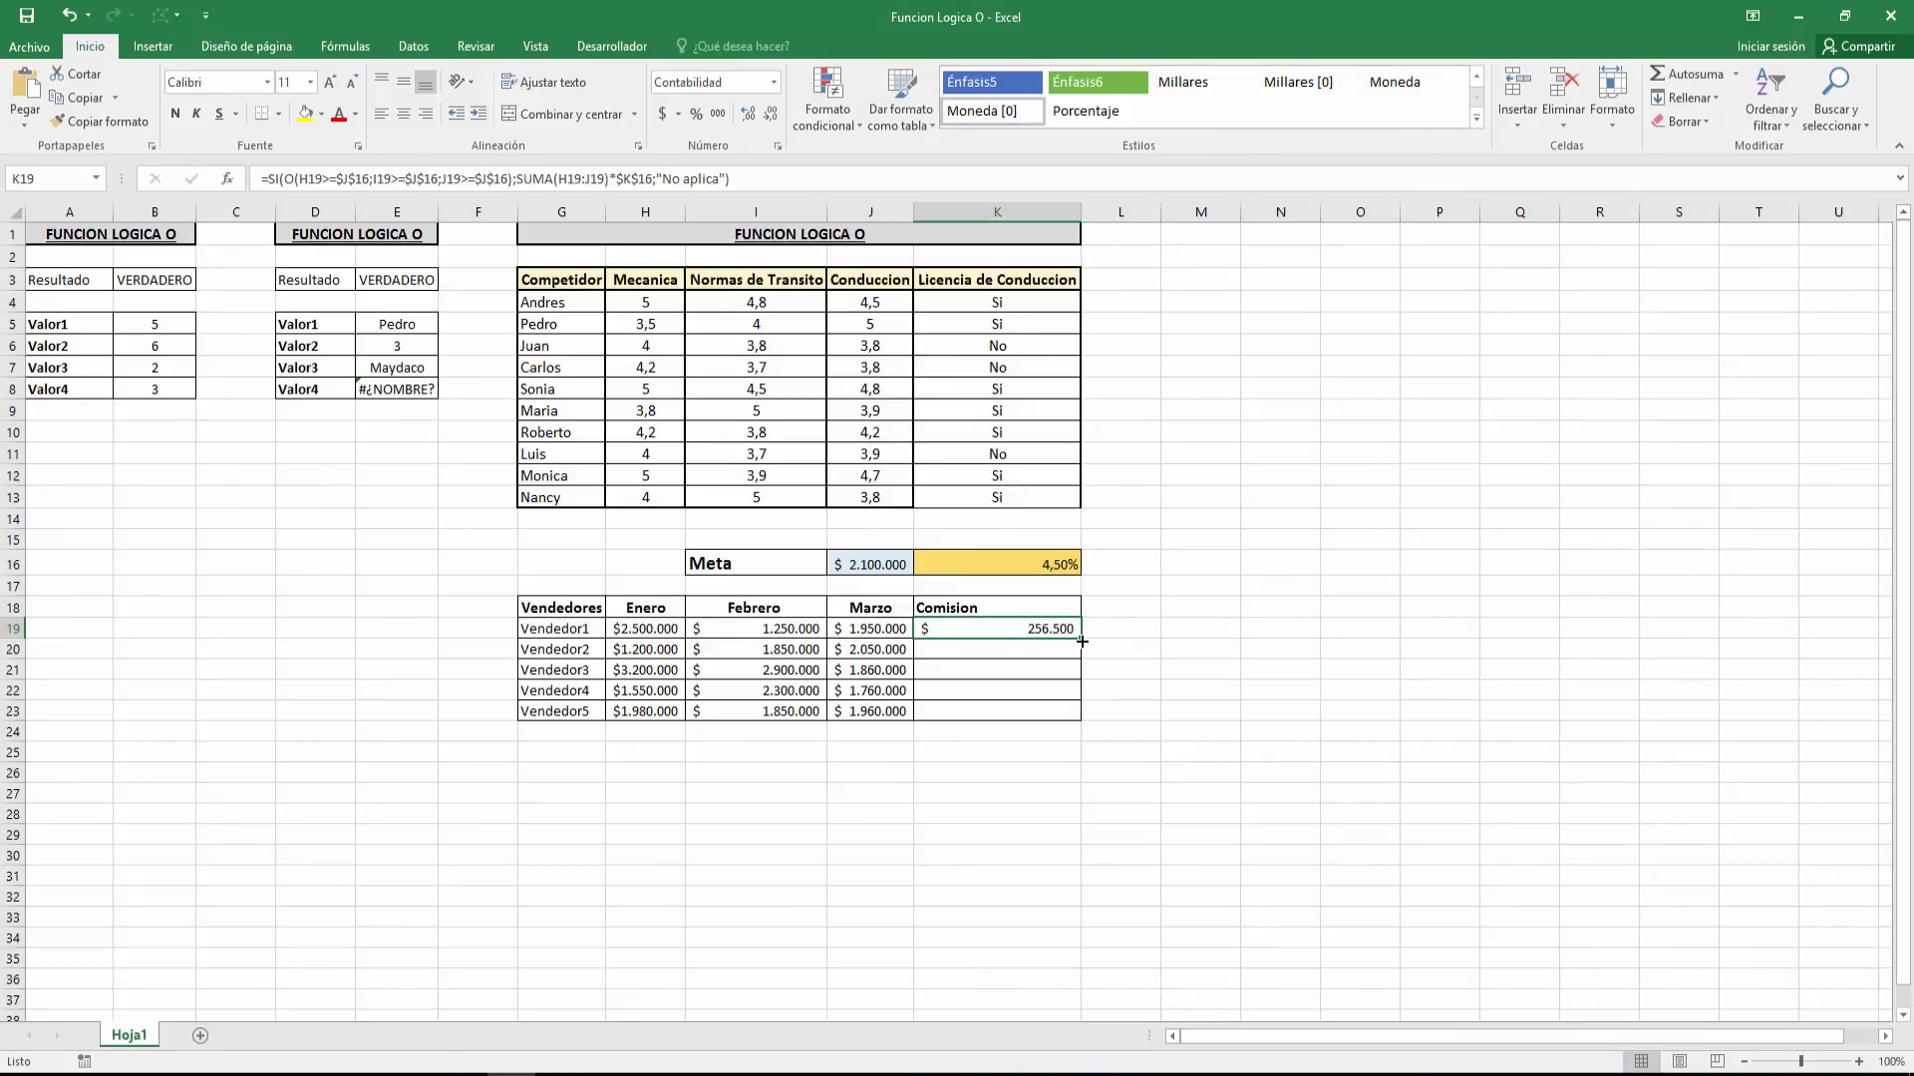
drag(1081, 638, 1084, 733)
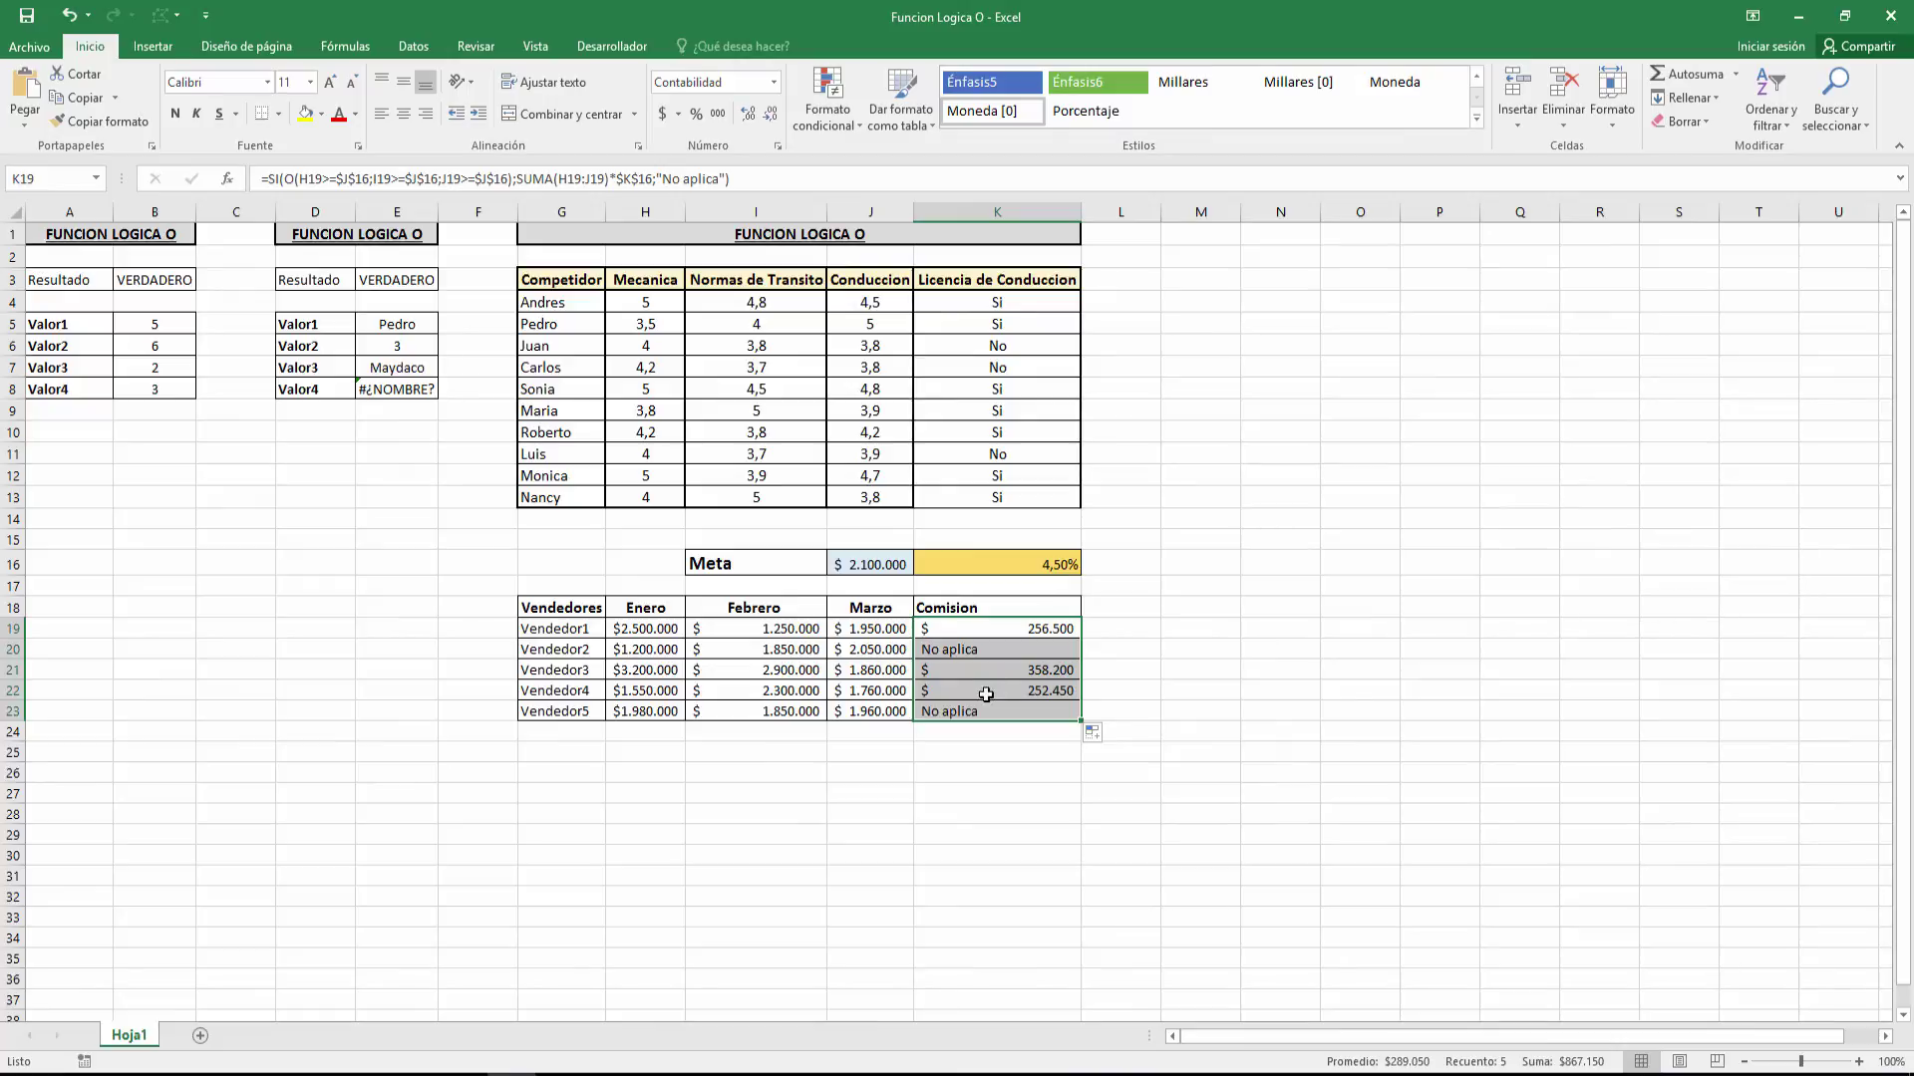
Examine Vendedor2's Enero, Febrero and Marzo sales in row 20 against the Meta and the Comision result in K20.
click(968, 653)
key(Left)
key(Left)
key(Left)
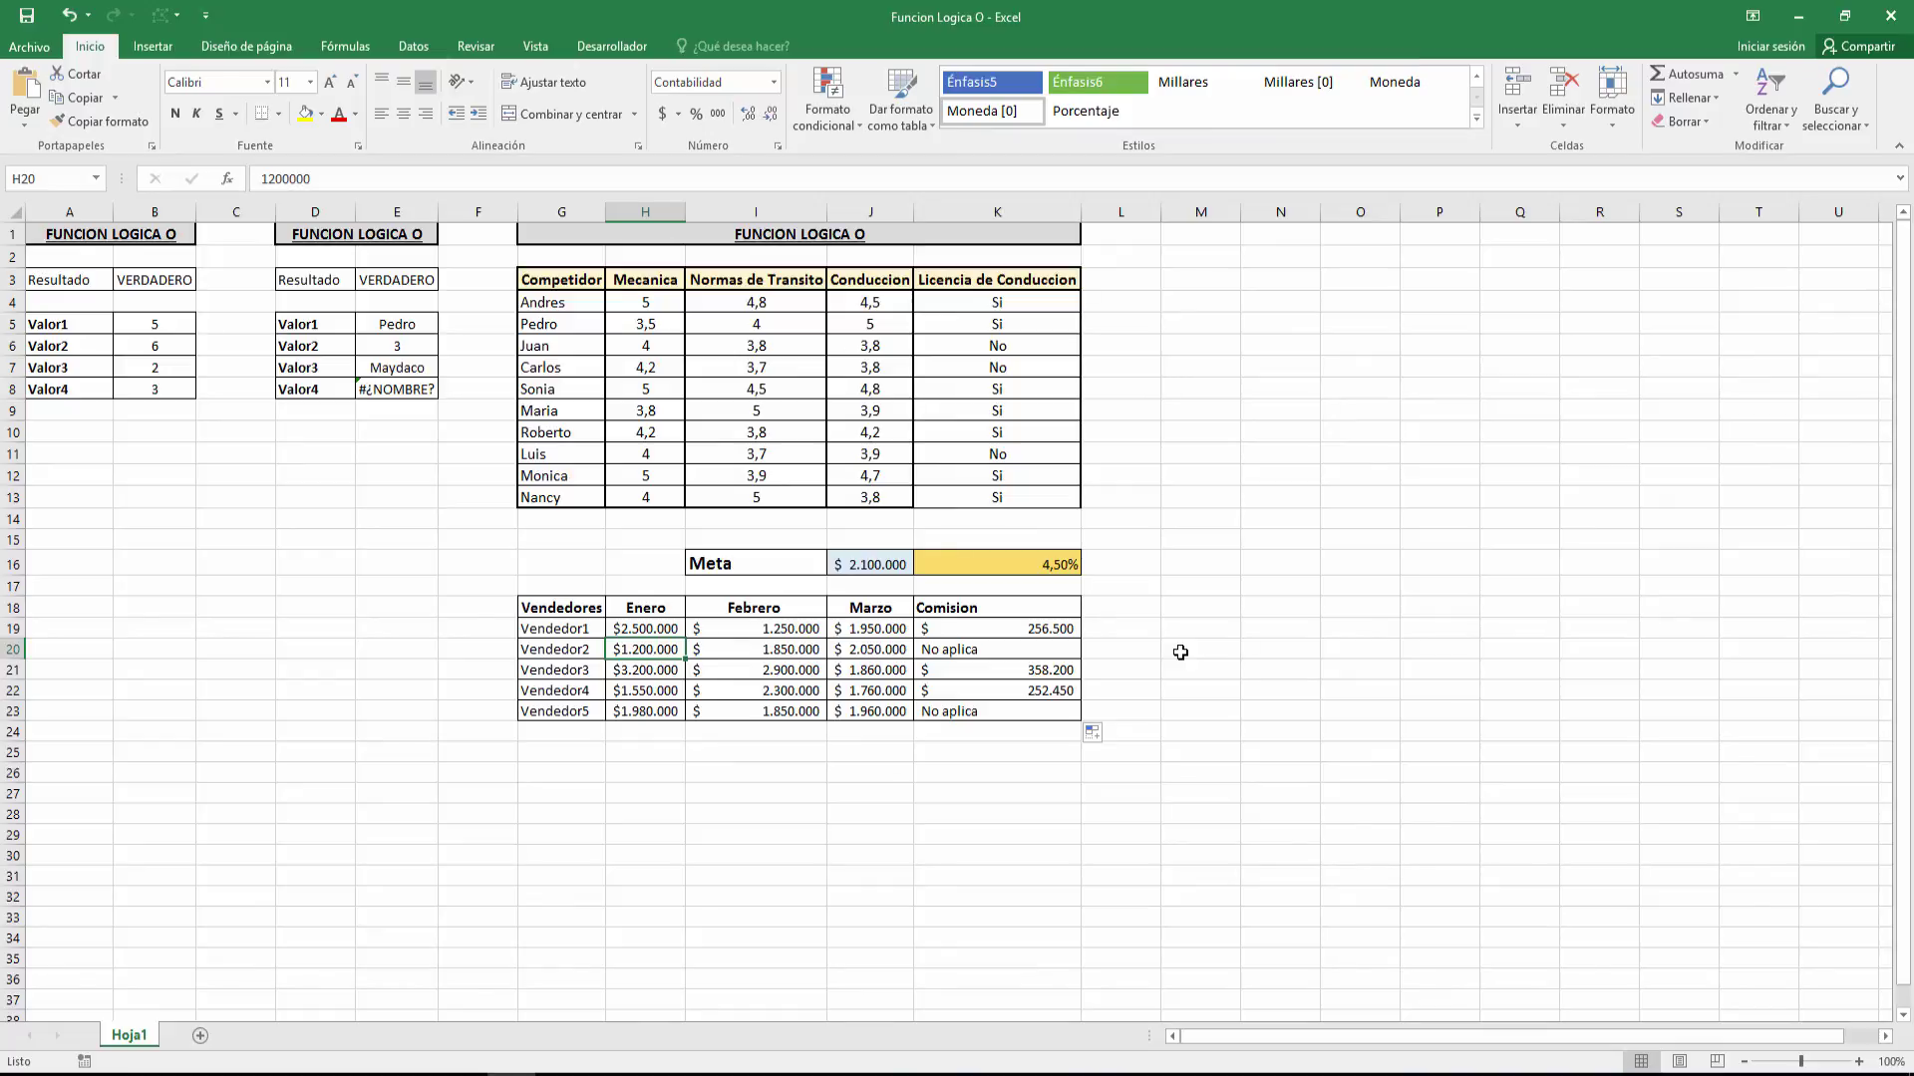
key(Right)
key(Right)
key(Left)
key(Right)
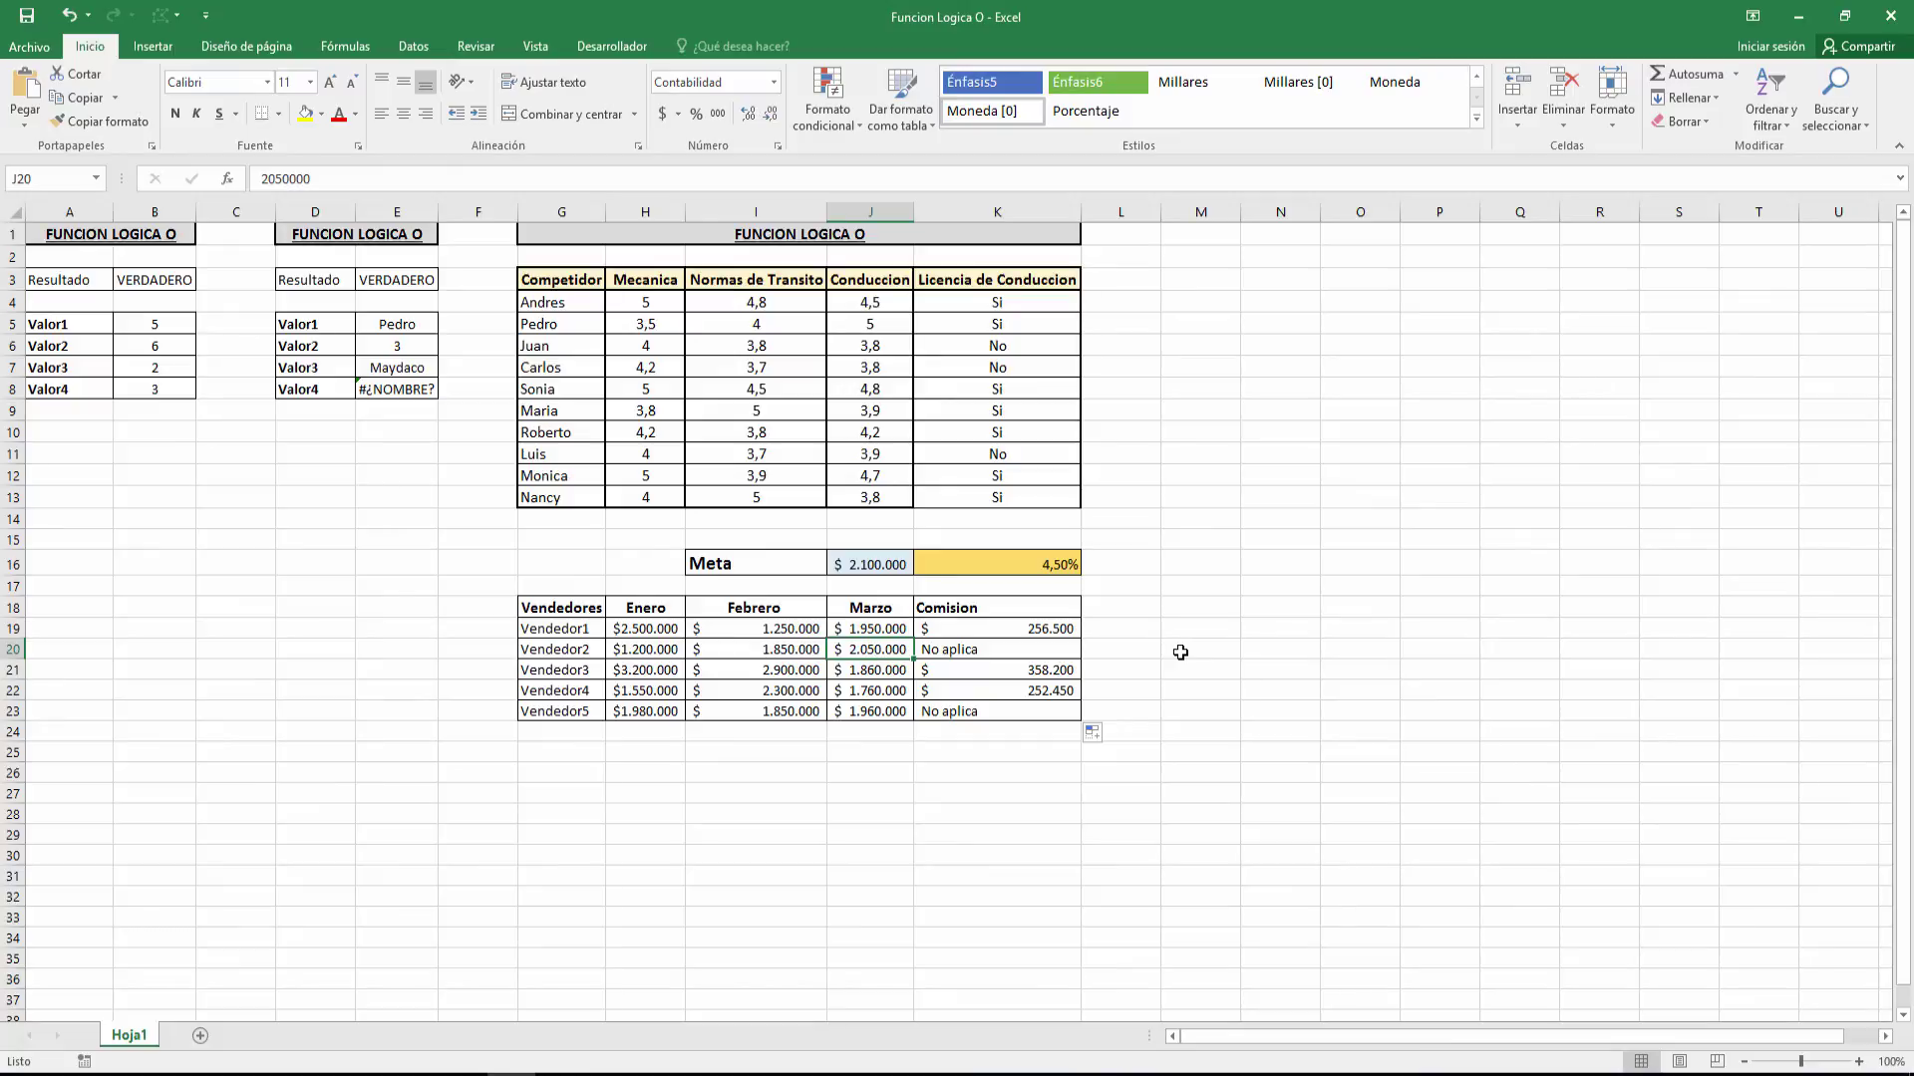
key(Right)
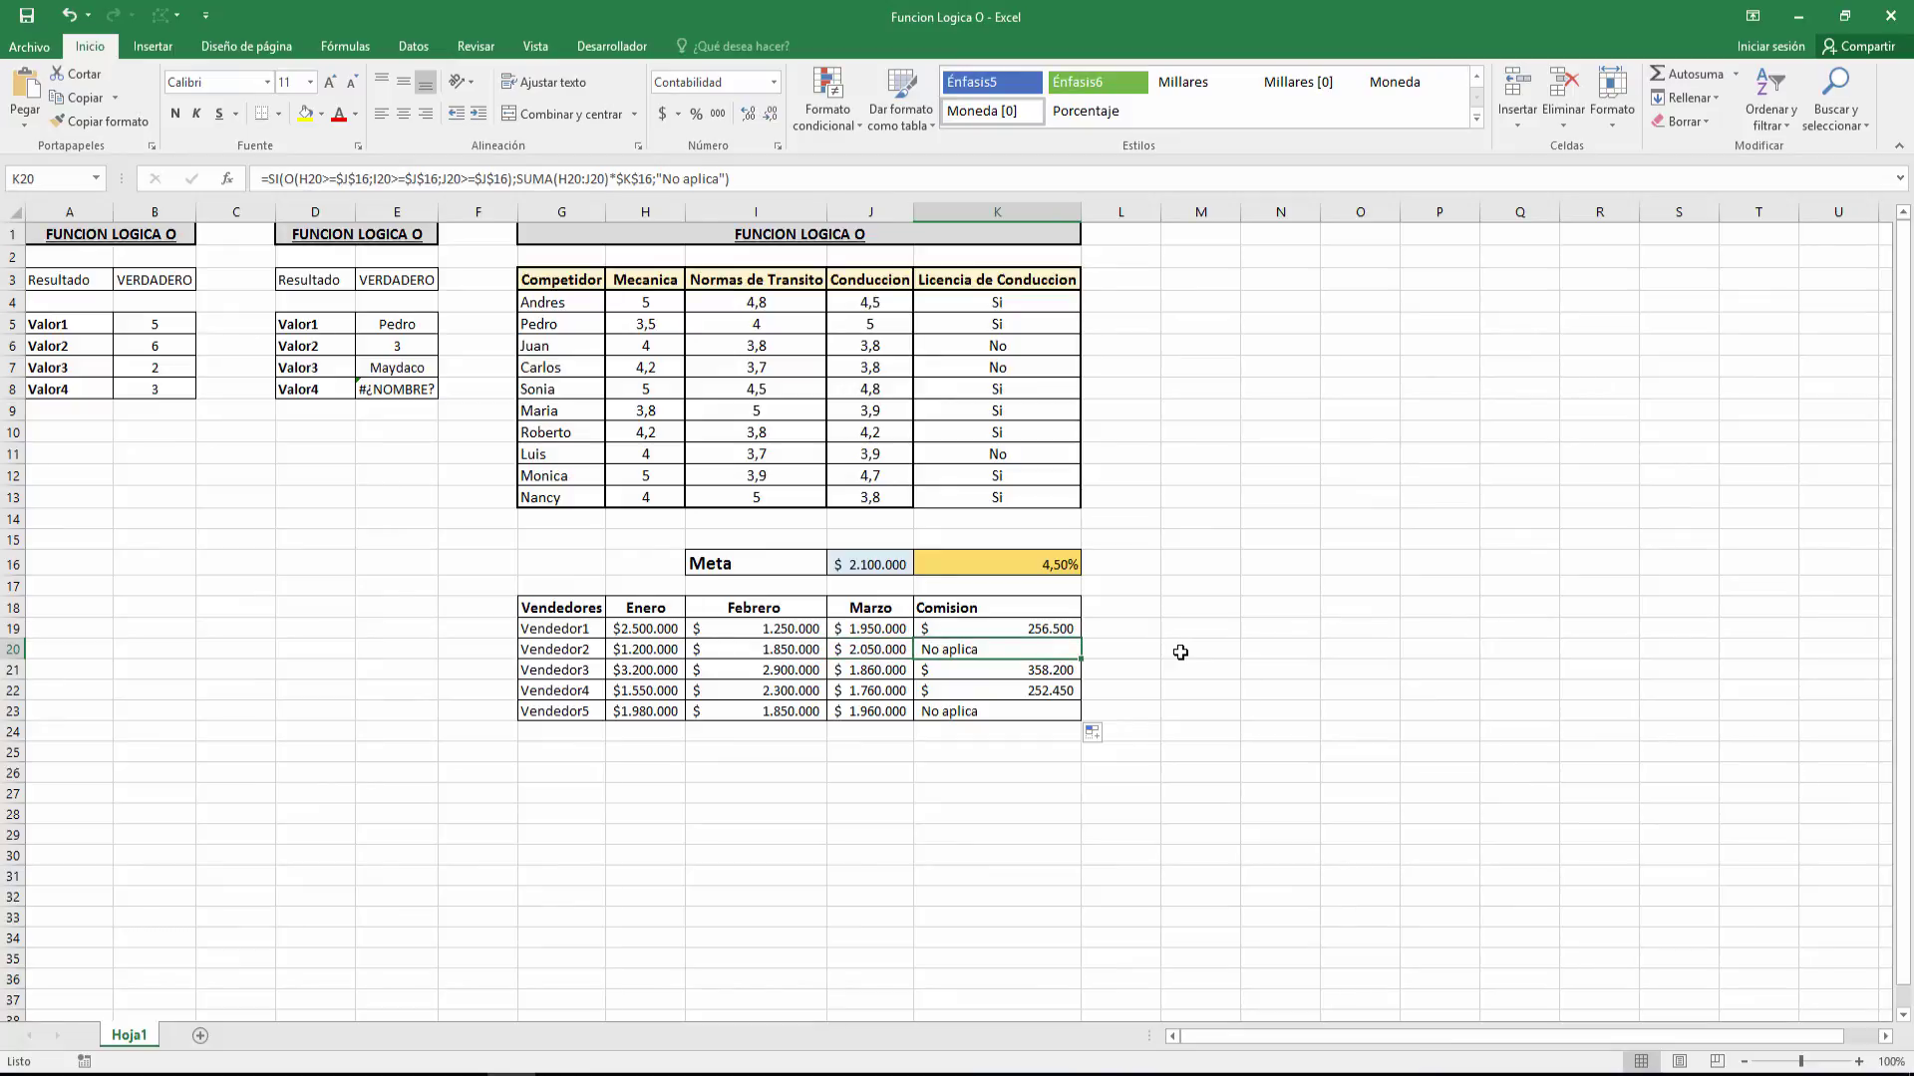